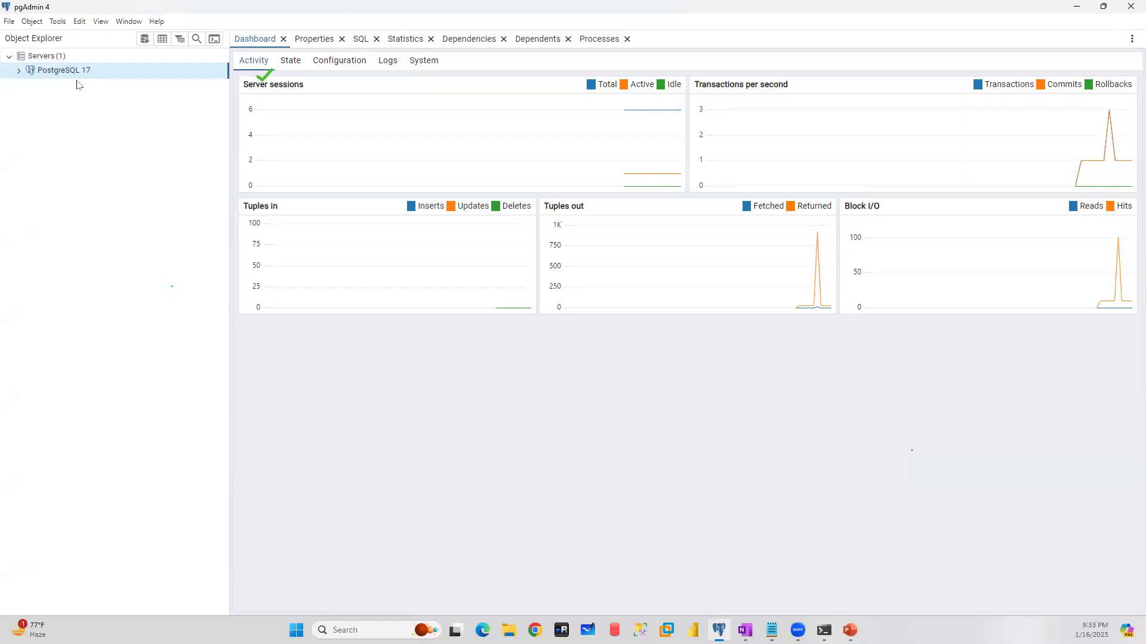
# - Review the host, port and username settings for registering a new server under Servers, and close the form without saving
pyautogui.moveTo(388, 116)
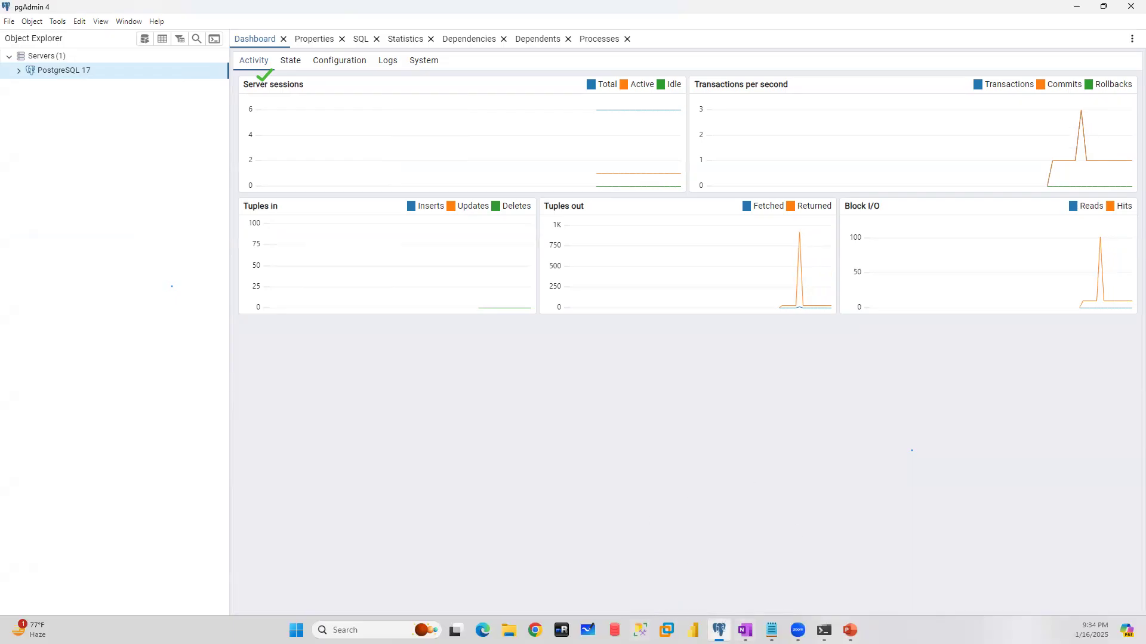
pyautogui.moveTo(718, 630)
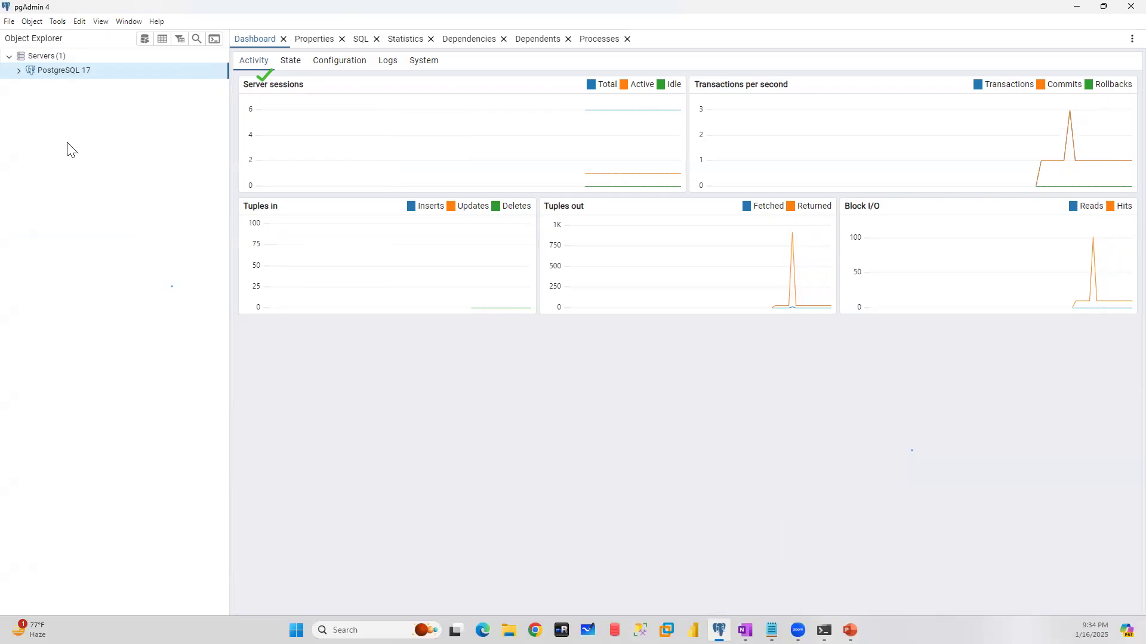
pyautogui.rightClick(36, 56)
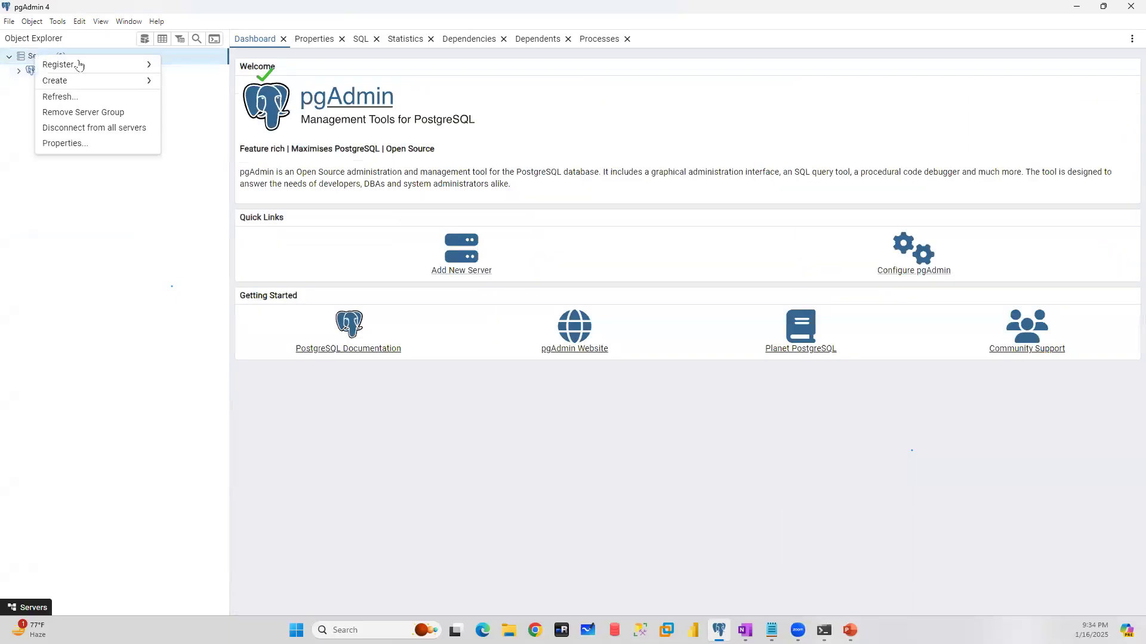
pyautogui.moveTo(81, 70)
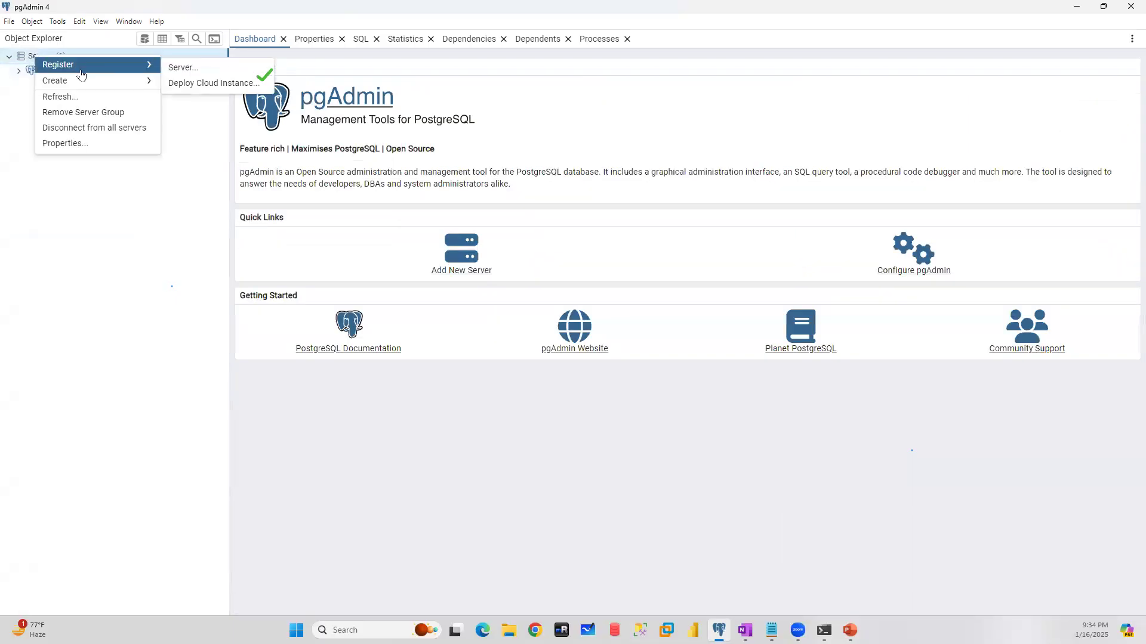
pyautogui.click(191, 70)
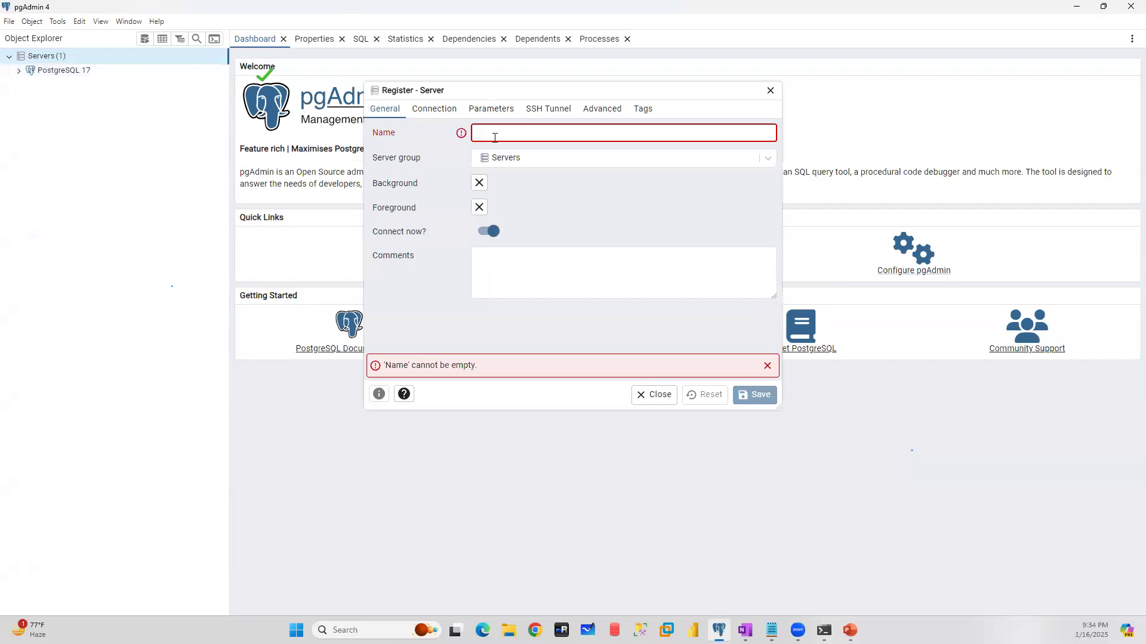
pyautogui.click(431, 109)
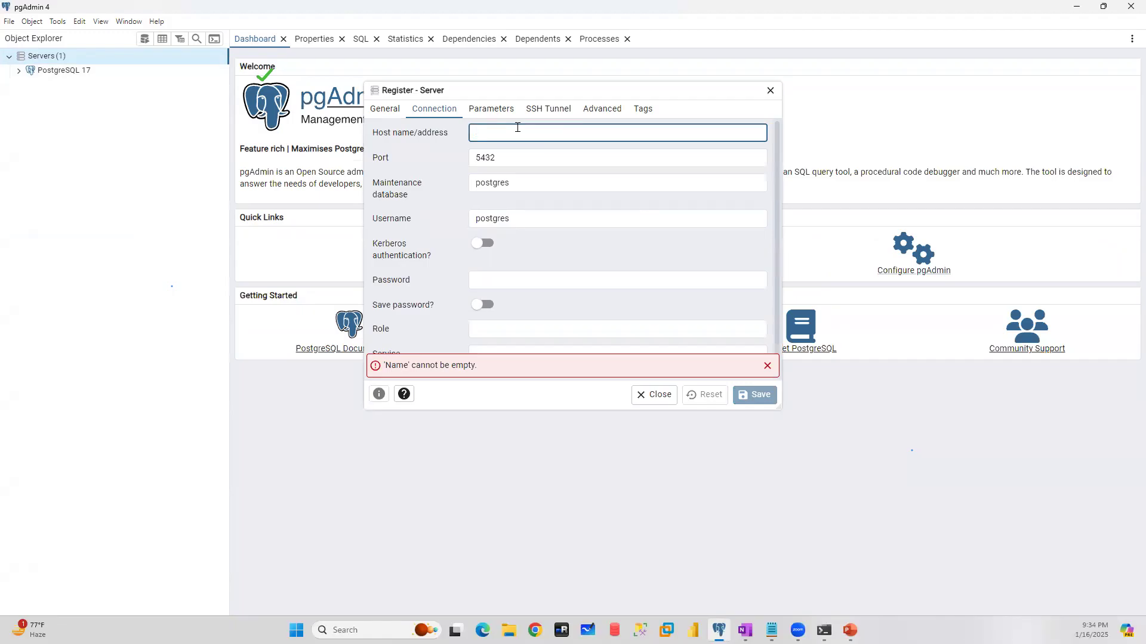
pyautogui.moveTo(522, 158); pyautogui.dragTo(444, 157)
pyautogui.moveTo(519, 218); pyautogui.dragTo(485, 218)
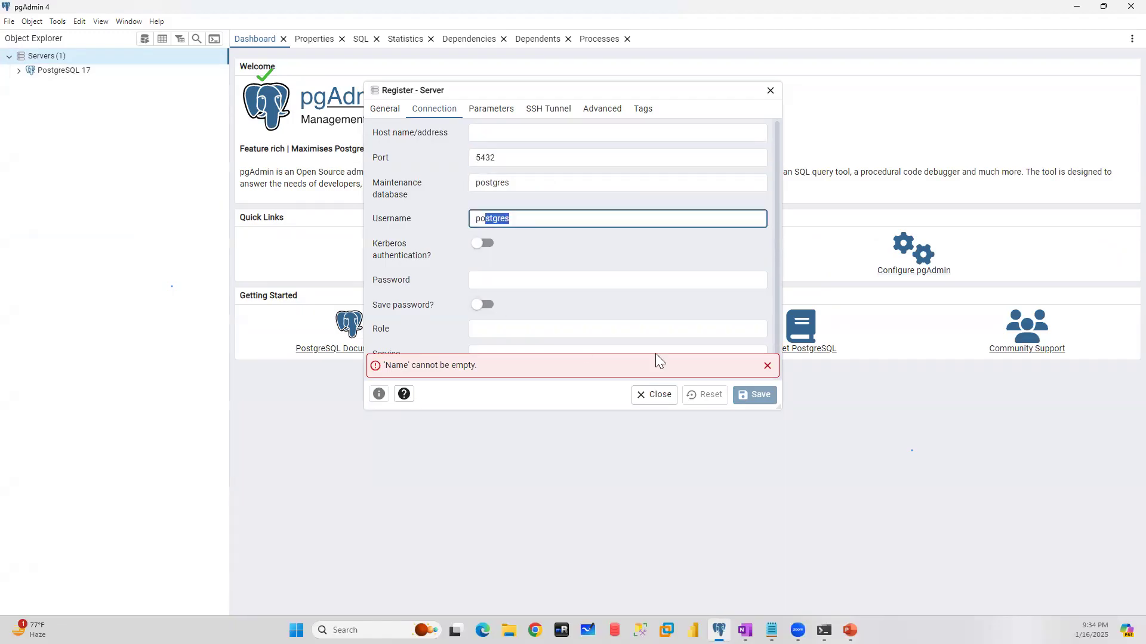
pyautogui.click(770, 90)
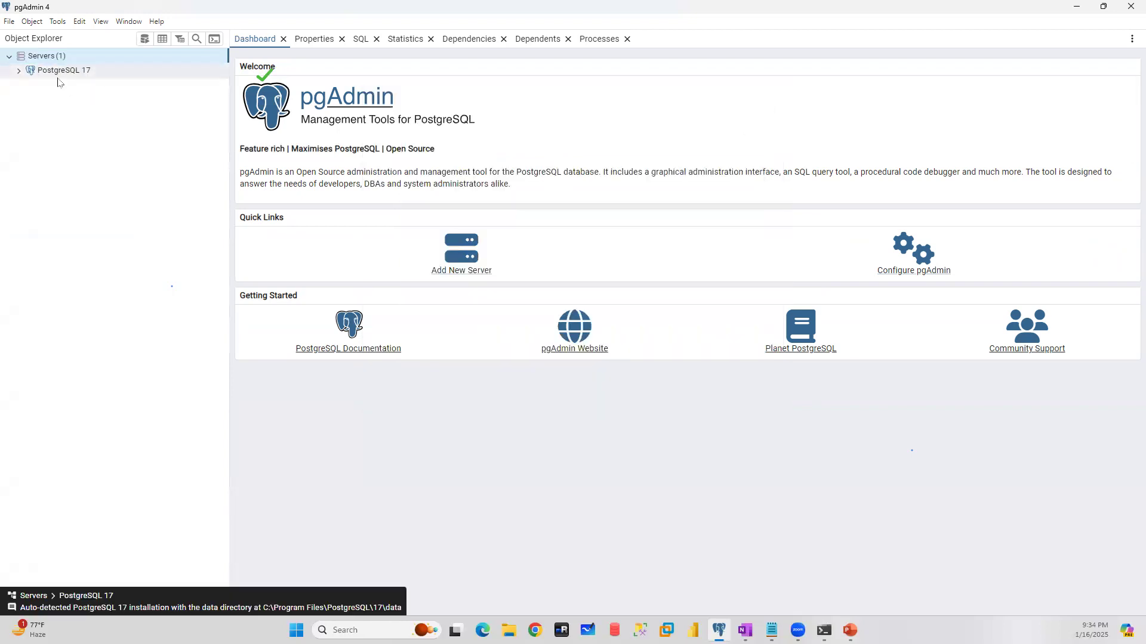
# - Expand the PostgreSQL 17 server and its databases, keeping the login/group roles and the postgres database collapsed
pyautogui.click(19, 71)
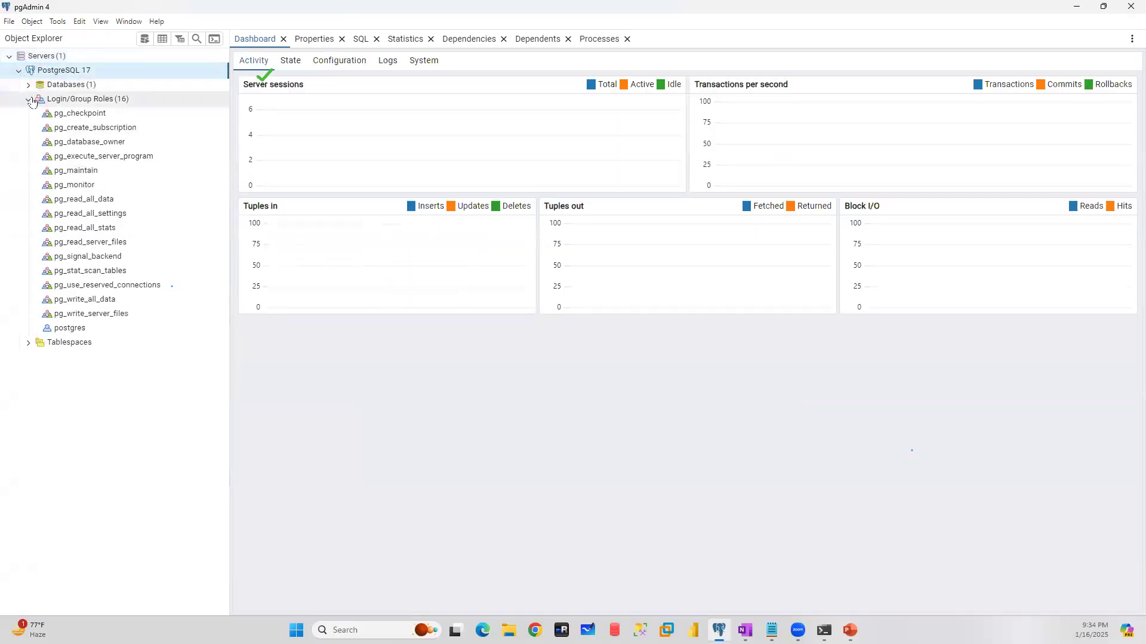
pyautogui.click(28, 99)
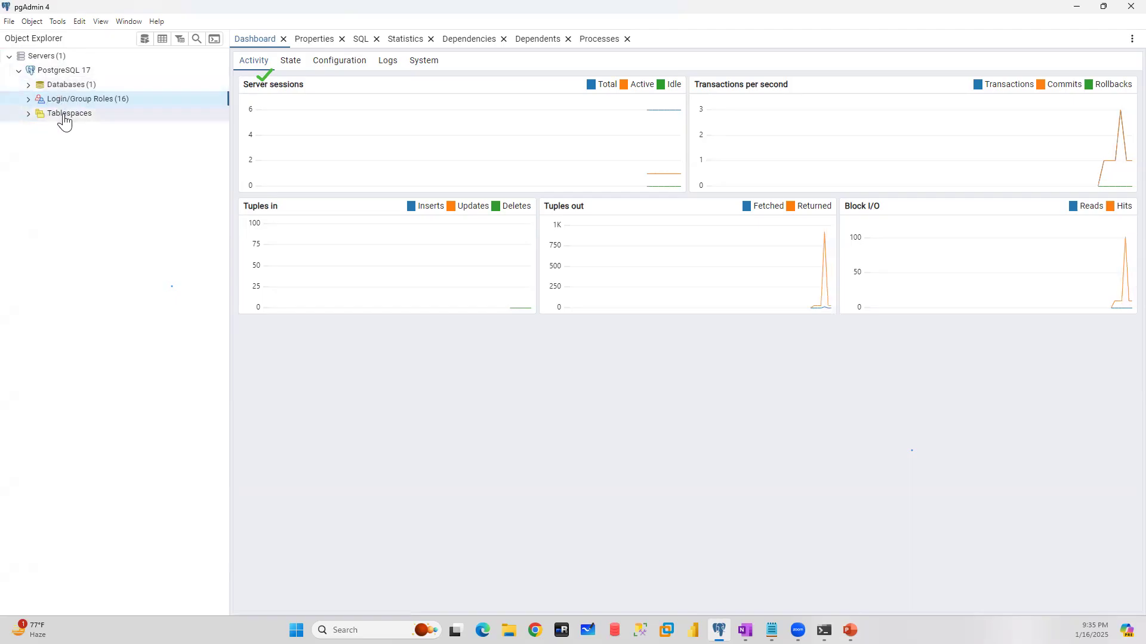
pyautogui.doubleClick(43, 87)
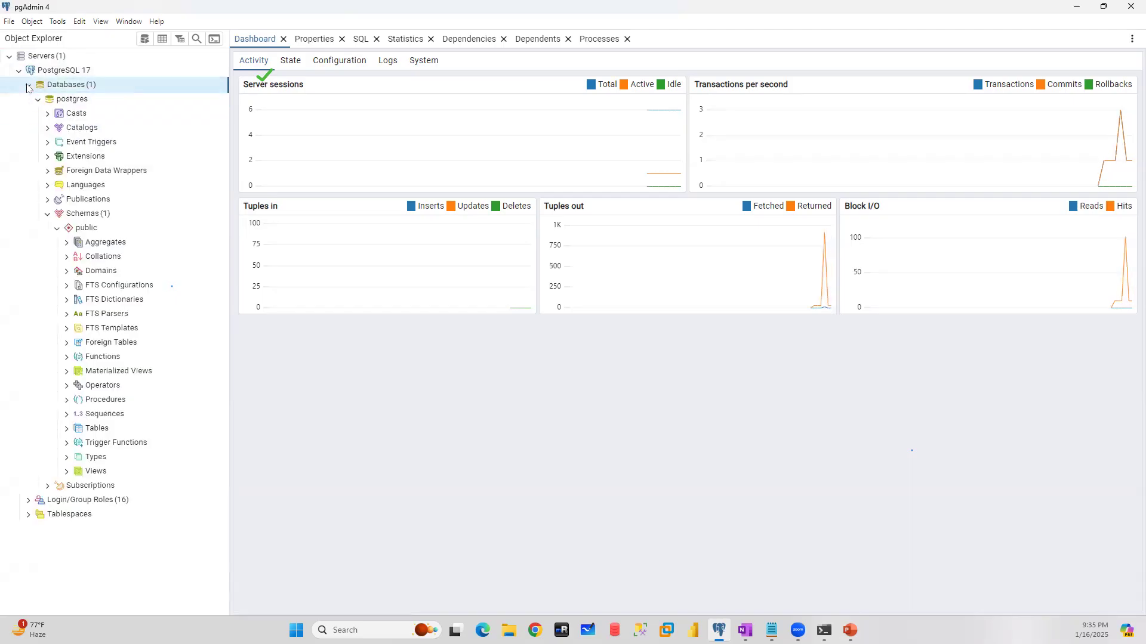
pyautogui.doubleClick(41, 100)
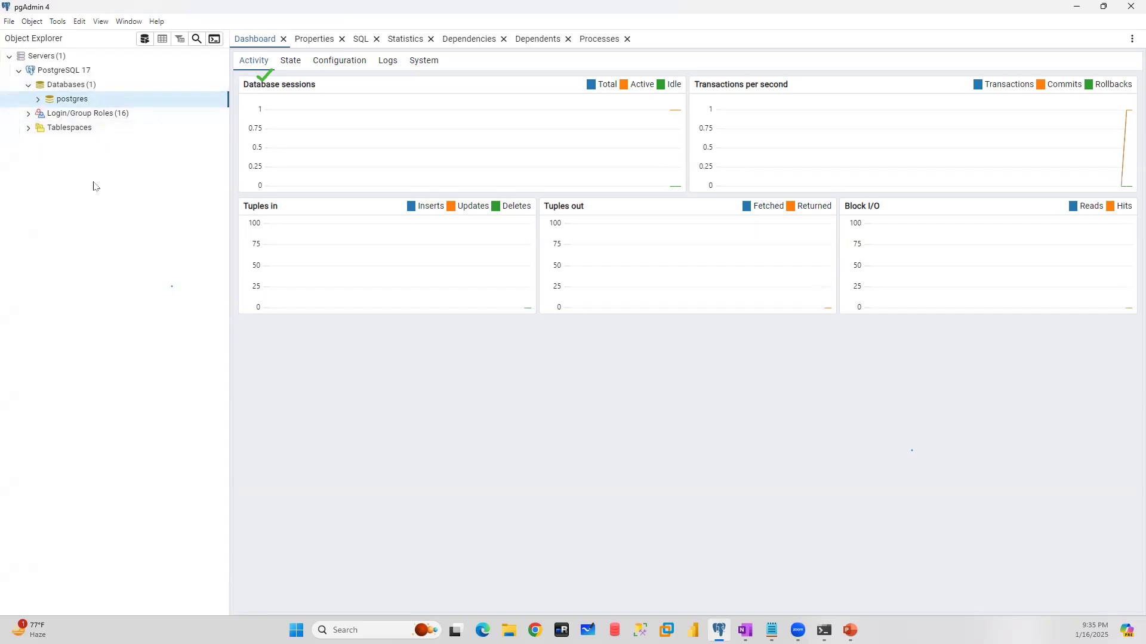
# - Select the postgres database under the PostgreSQL 17 server's databases
pyautogui.click(54, 70)
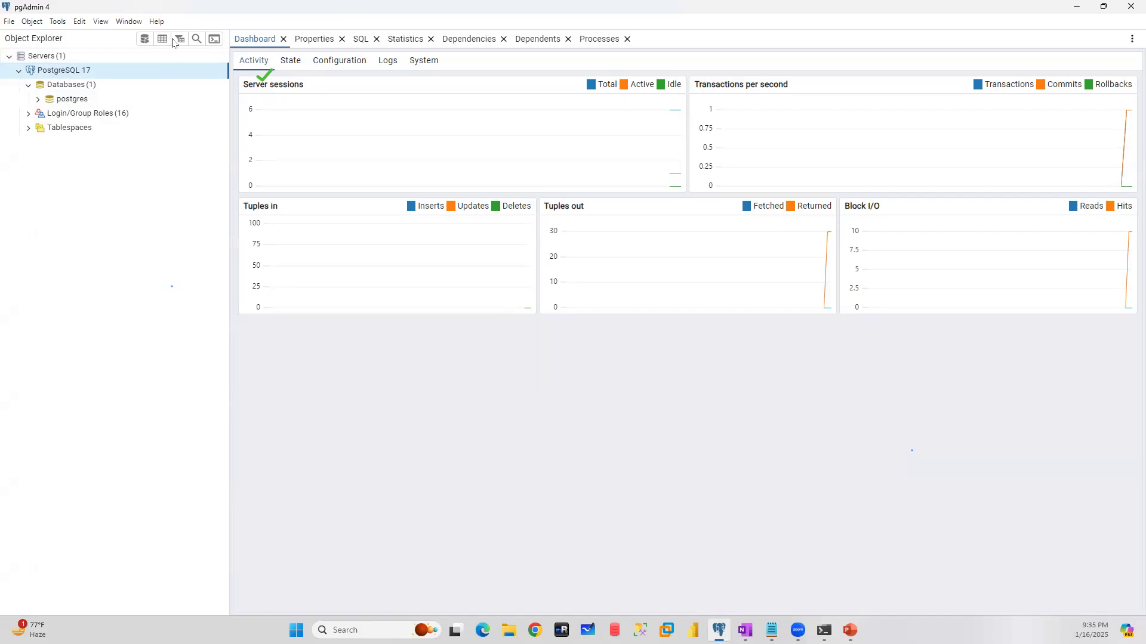
pyautogui.click(74, 87)
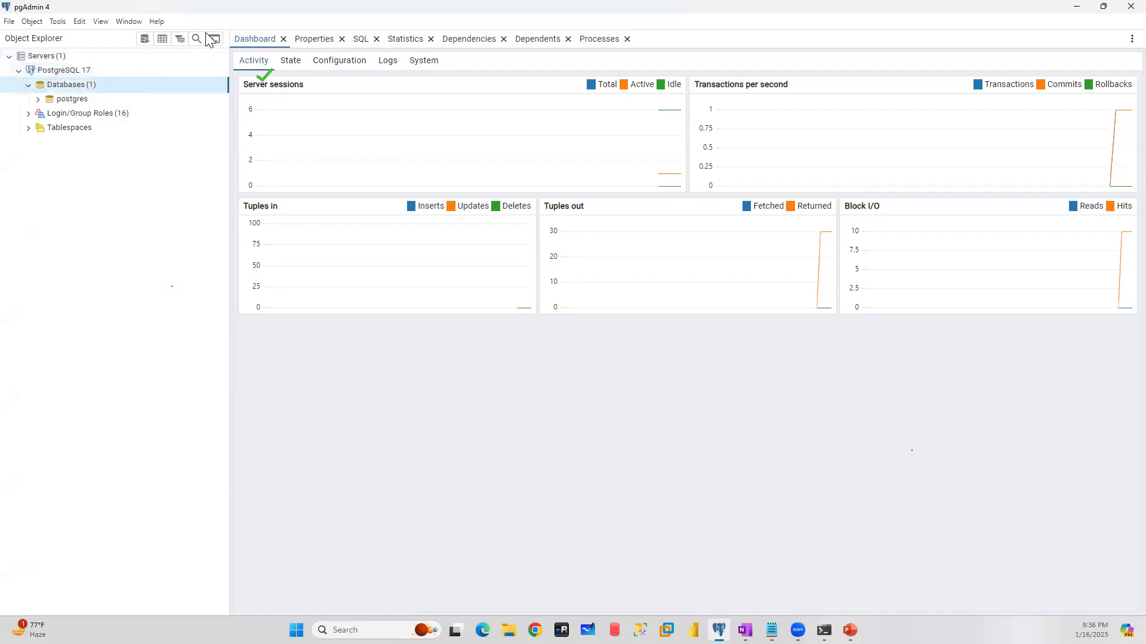
pyautogui.click(58, 105)
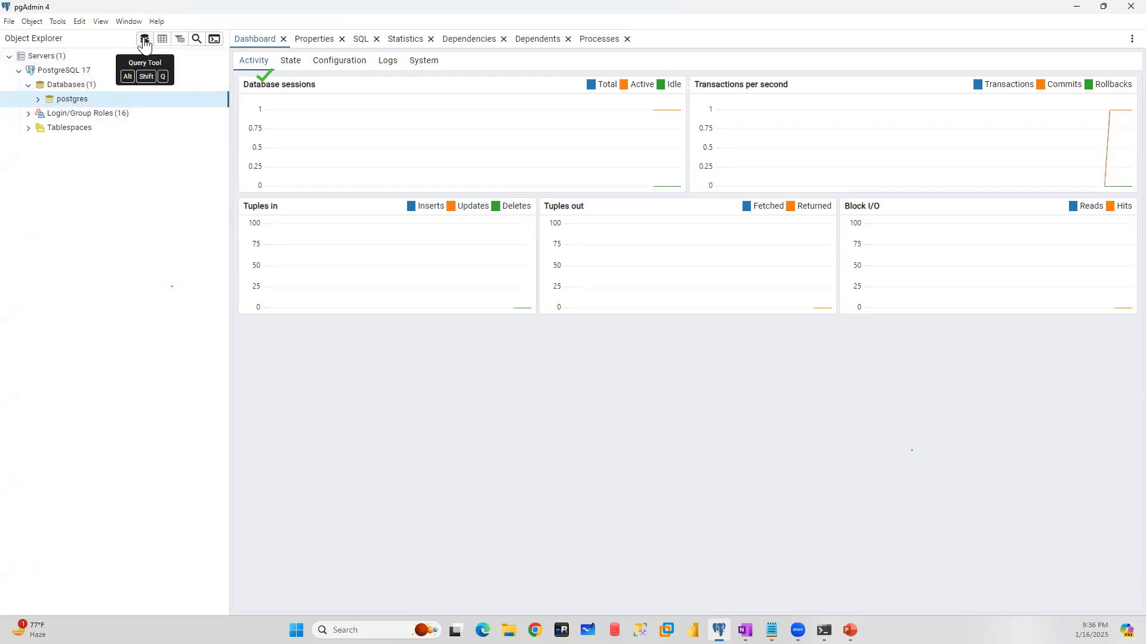
# - Switch to SQL Server Management Studio, connect to the local server and open a new query window
pyautogui.click(641, 630)
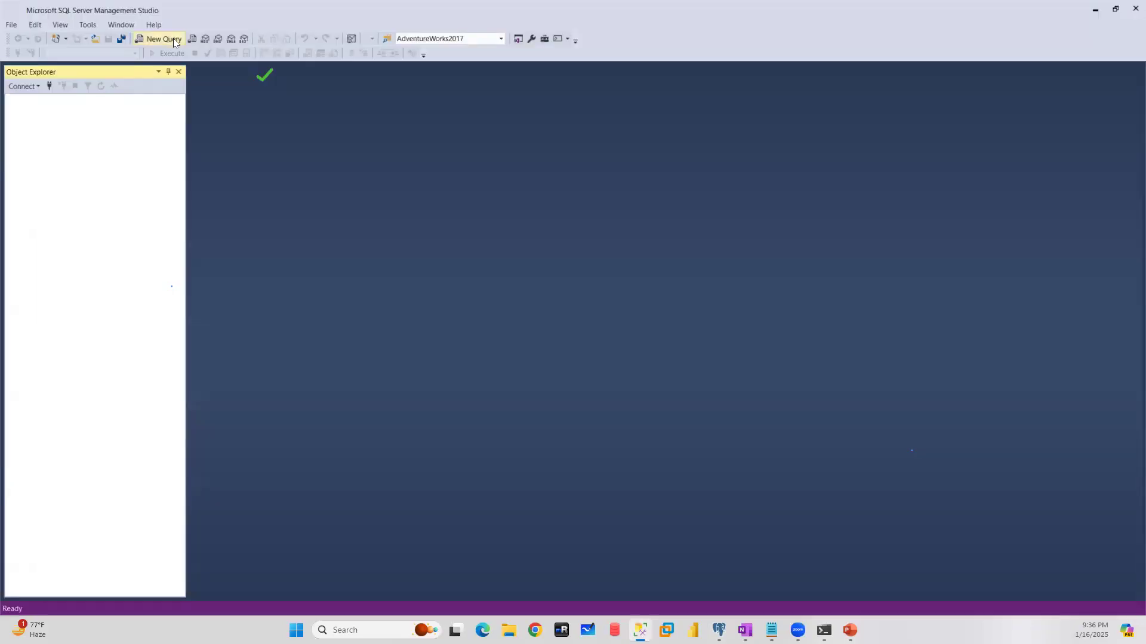
pyautogui.click(533, 444)
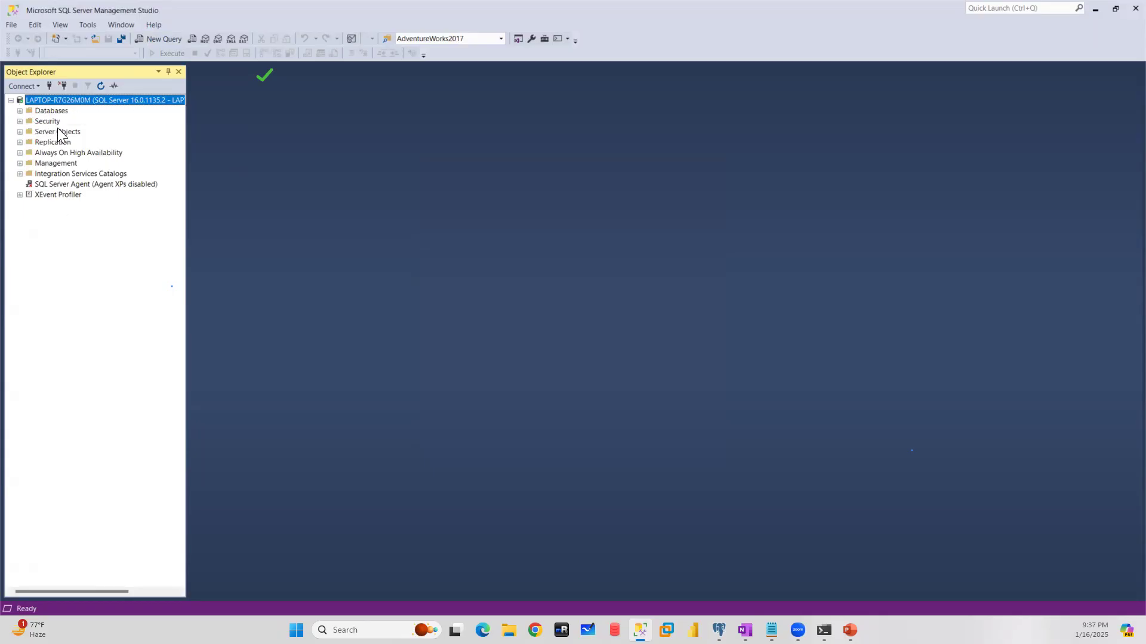
pyautogui.click(720, 630)
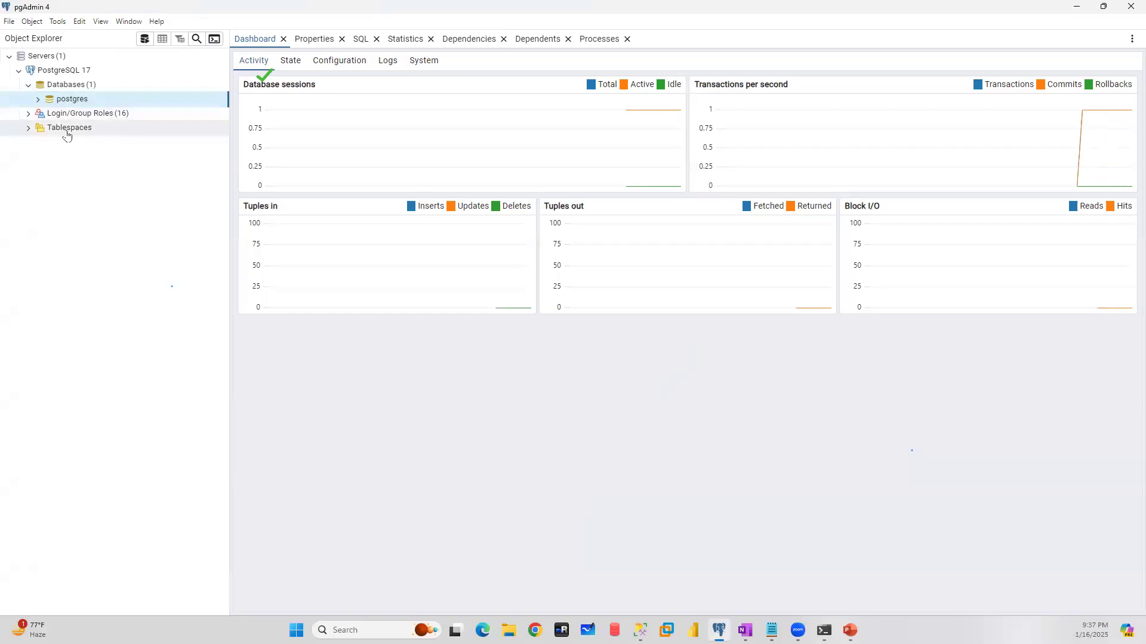
pyautogui.click(640, 630)
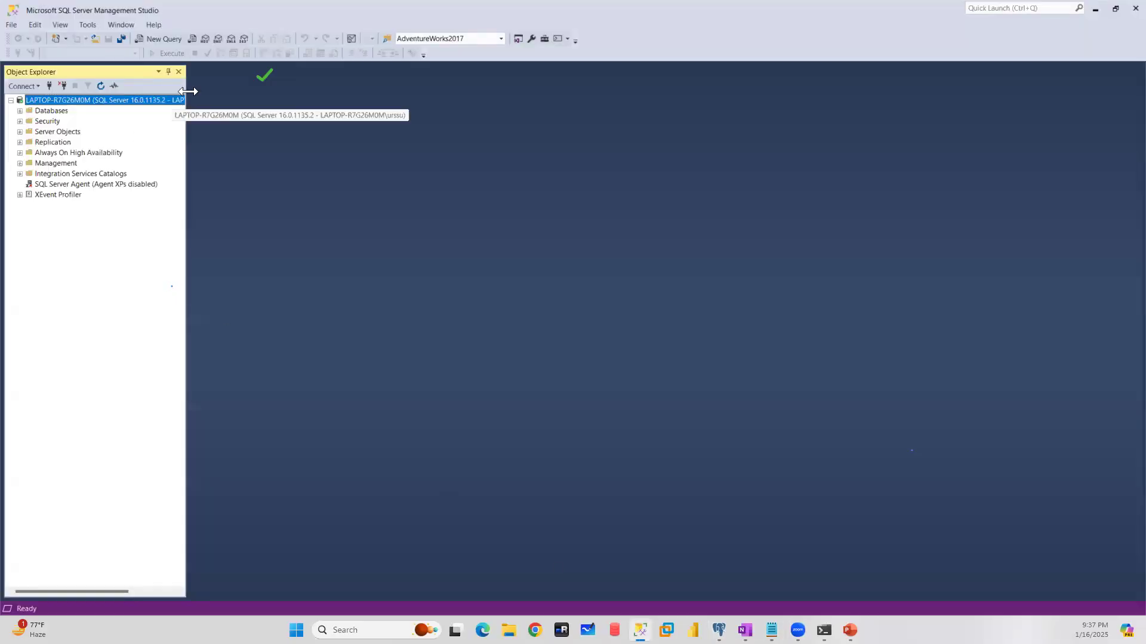
pyautogui.click(159, 41)
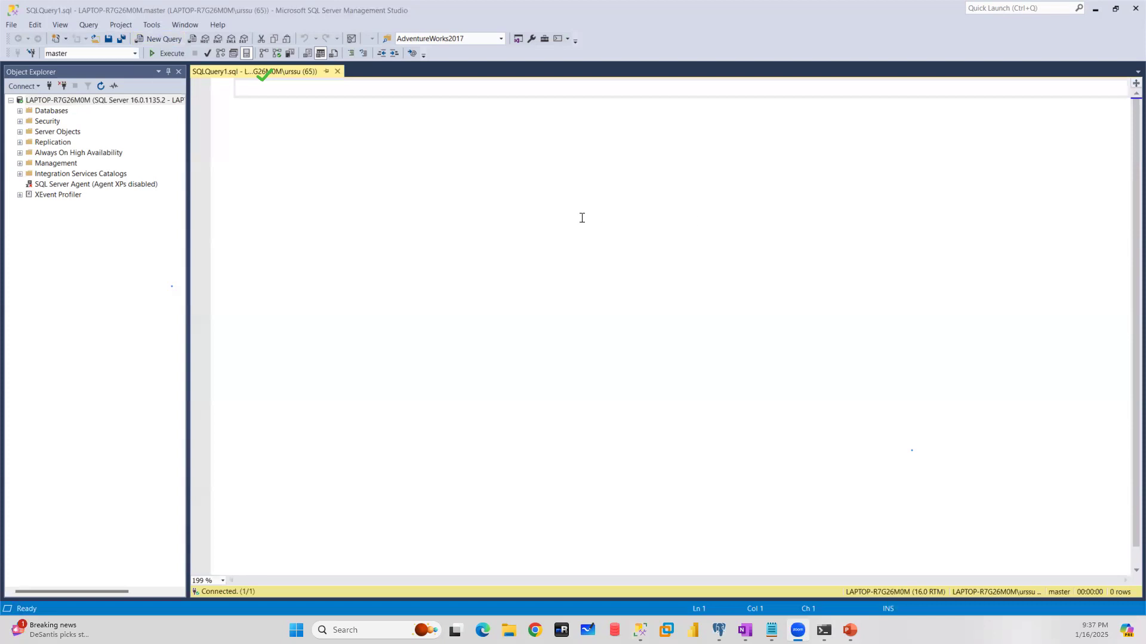
# - Switch back to pgAdmin and open a Query Tool for the postgres database
pyautogui.click(1095, 8)
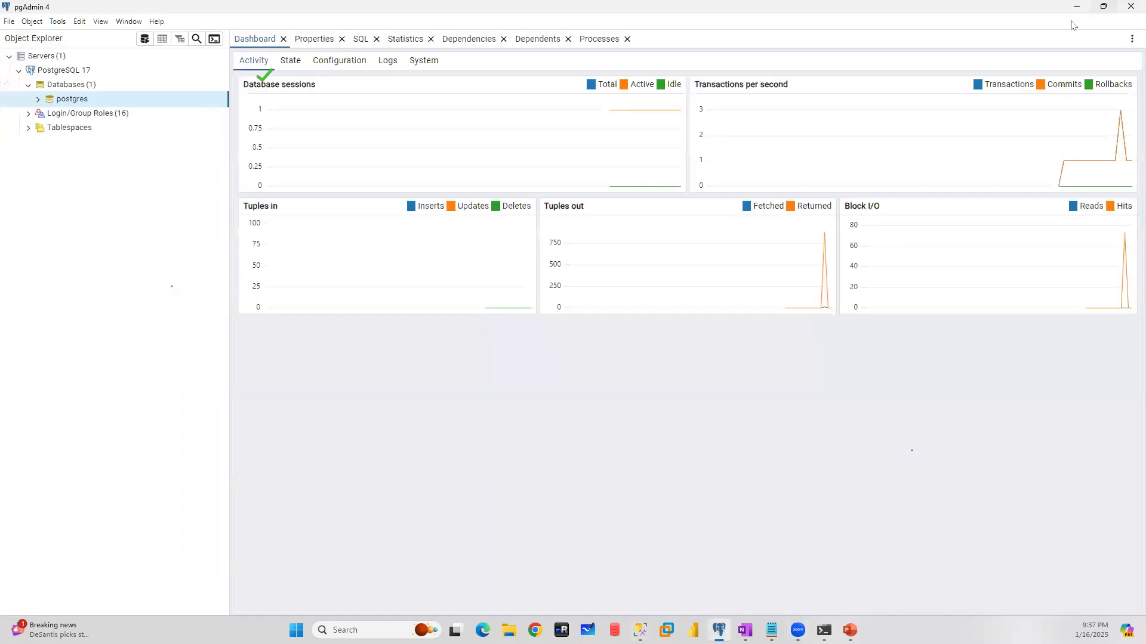
pyautogui.click(145, 40)
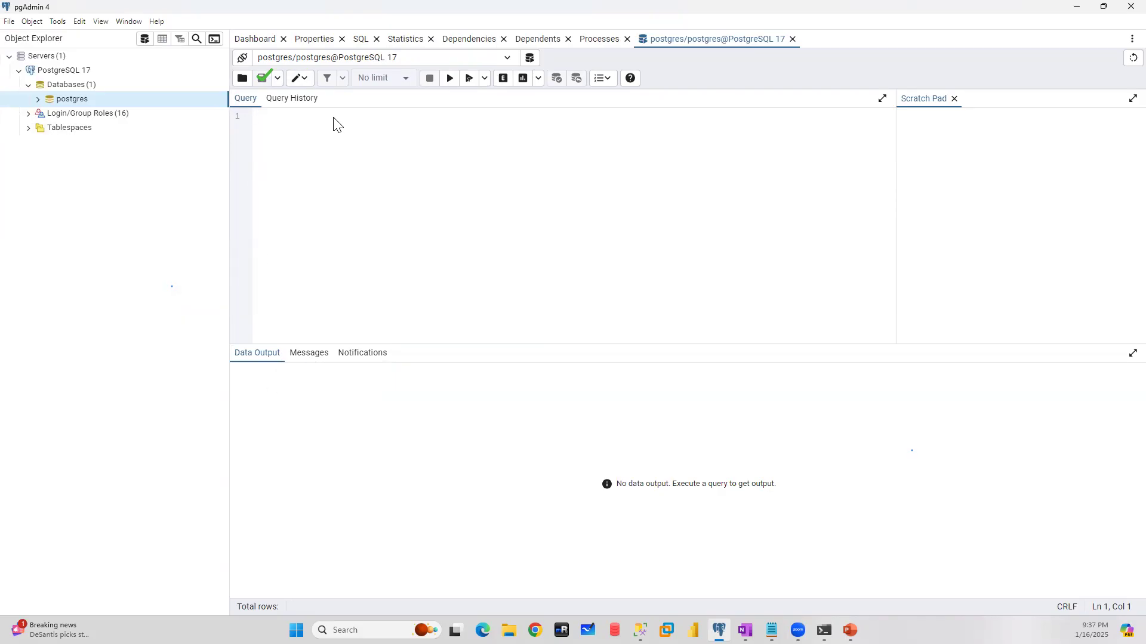
# - Open six more query windows in SQL Server Management Studio, and return to pgAdmin
pyautogui.click(640, 630)
pyautogui.click(162, 39)
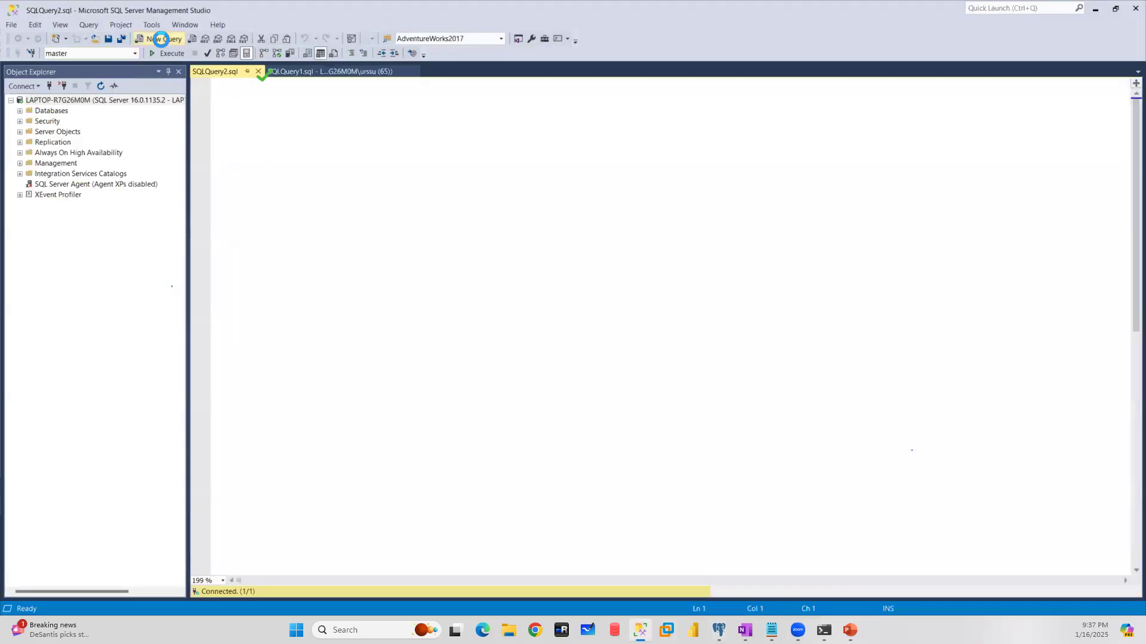
pyautogui.click(161, 39)
pyautogui.click(161, 39)
pyautogui.click(161, 39)
pyautogui.click(161, 39)
pyautogui.click(161, 39)
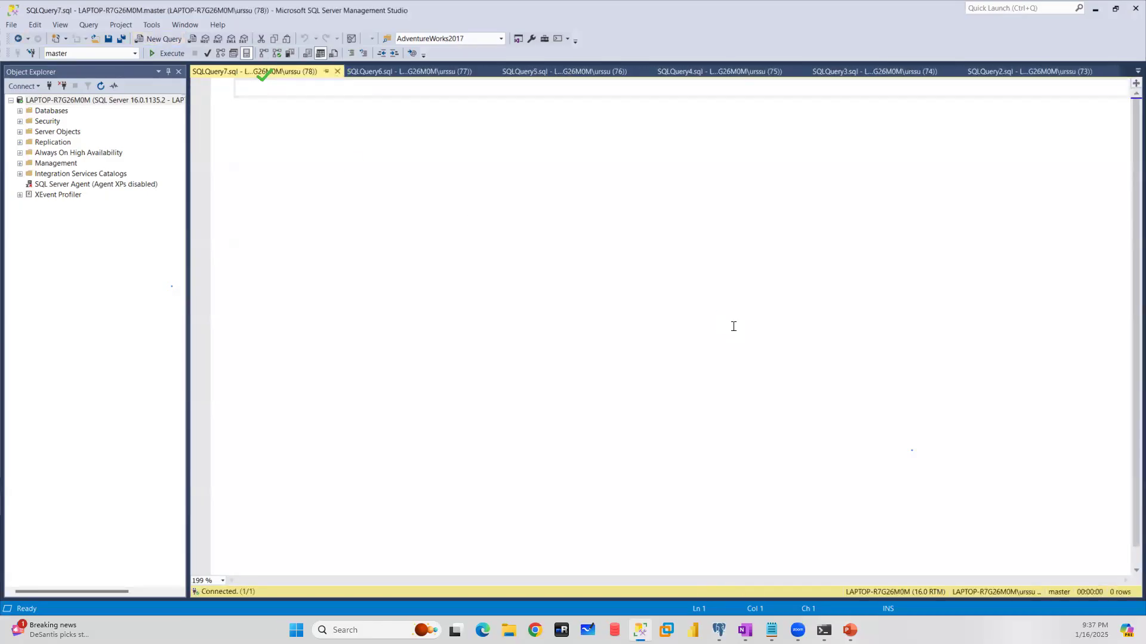
pyautogui.click(1095, 9)
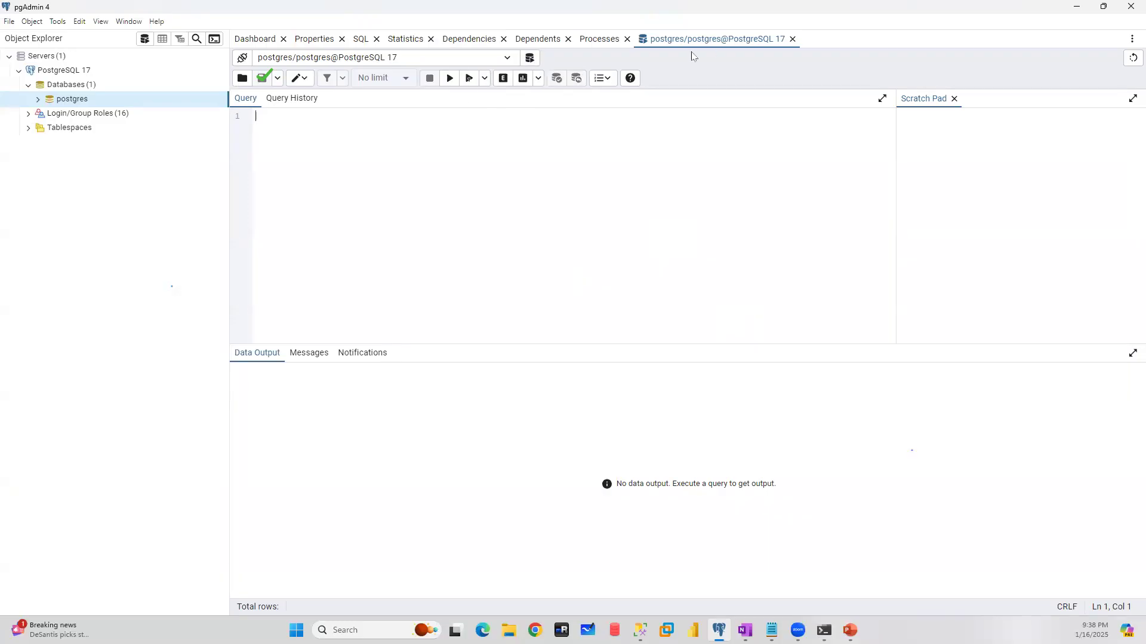
# - Open a second query editor on the postgres connection and compare it with the first one
pyautogui.click(530, 59)
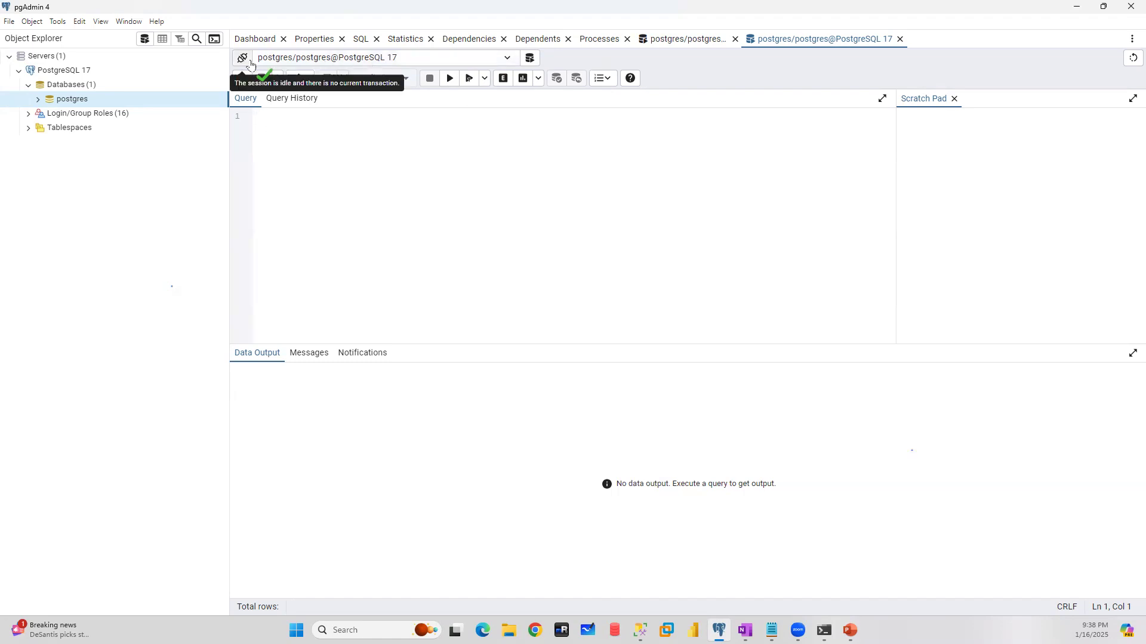
pyautogui.click(688, 42)
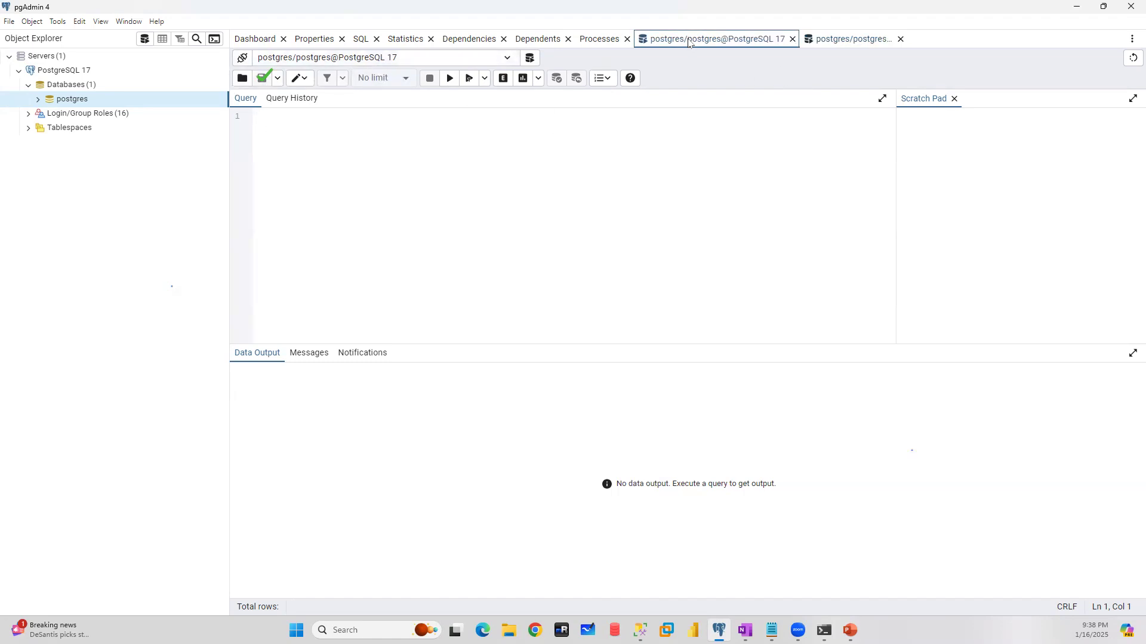
pyautogui.click(858, 40)
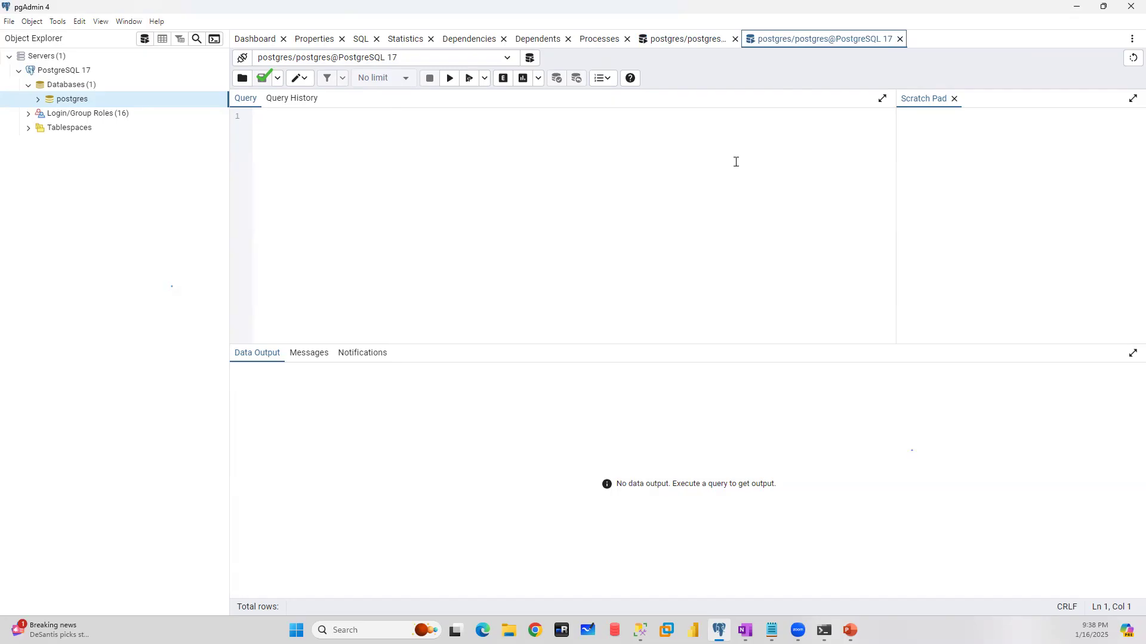
# - Close the second query editor and return to the first one on the postgres connection
pyautogui.click(900, 38)
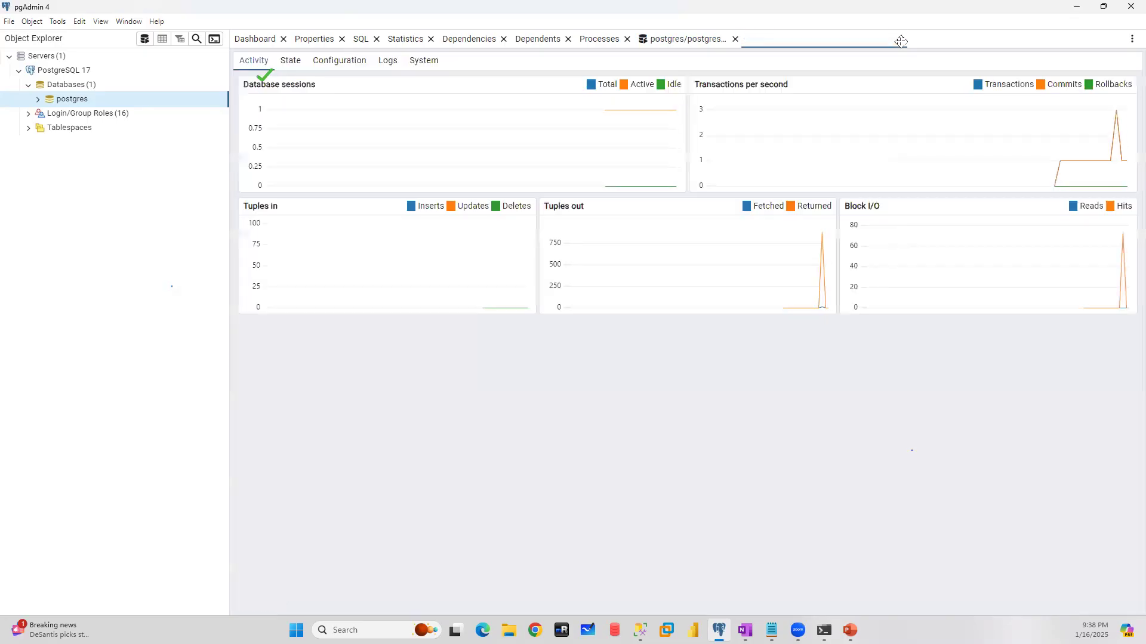
pyautogui.click(685, 39)
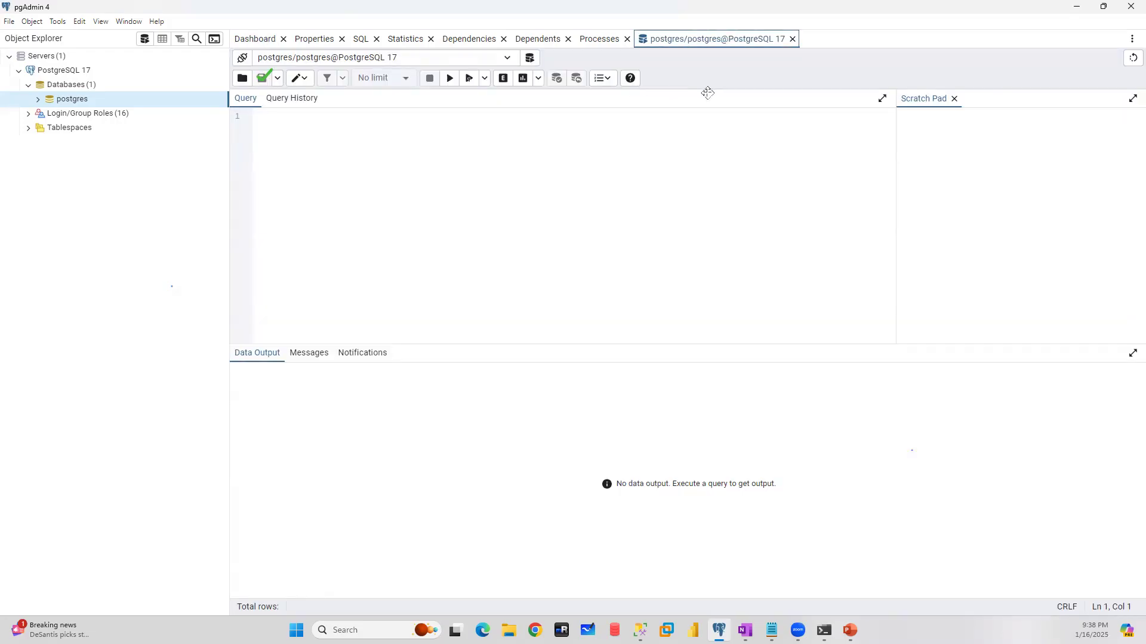
pyautogui.click(305, 121)
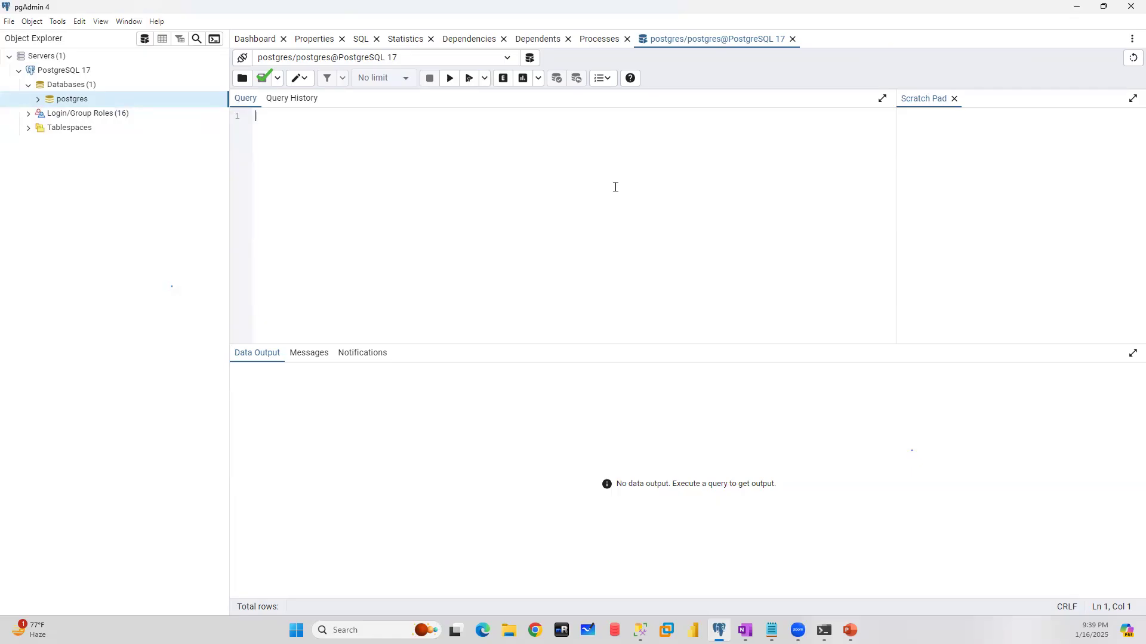
# - Expand the postgres database and its Schemas node down to the object groups of the public schema
pyautogui.click(37, 100)
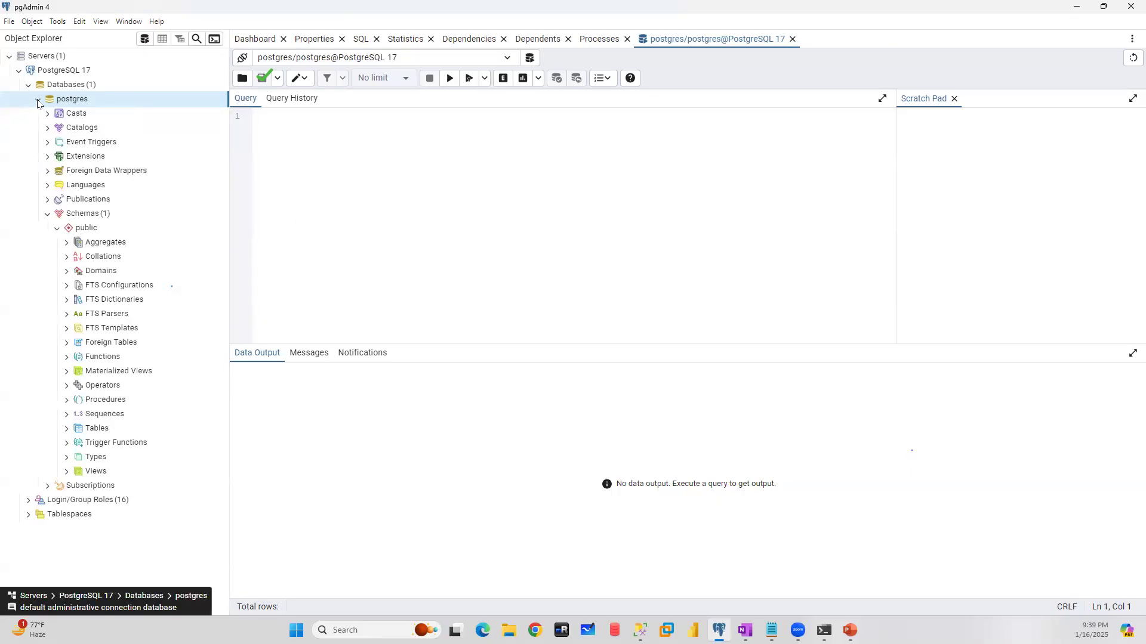
pyautogui.click(47, 214)
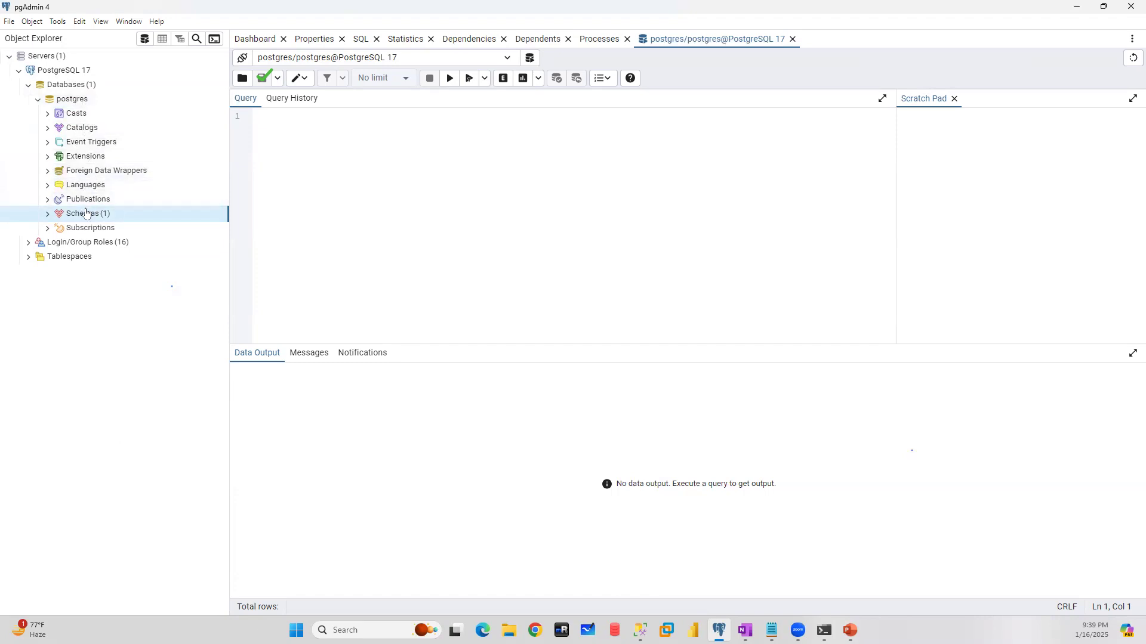
pyautogui.click(48, 215)
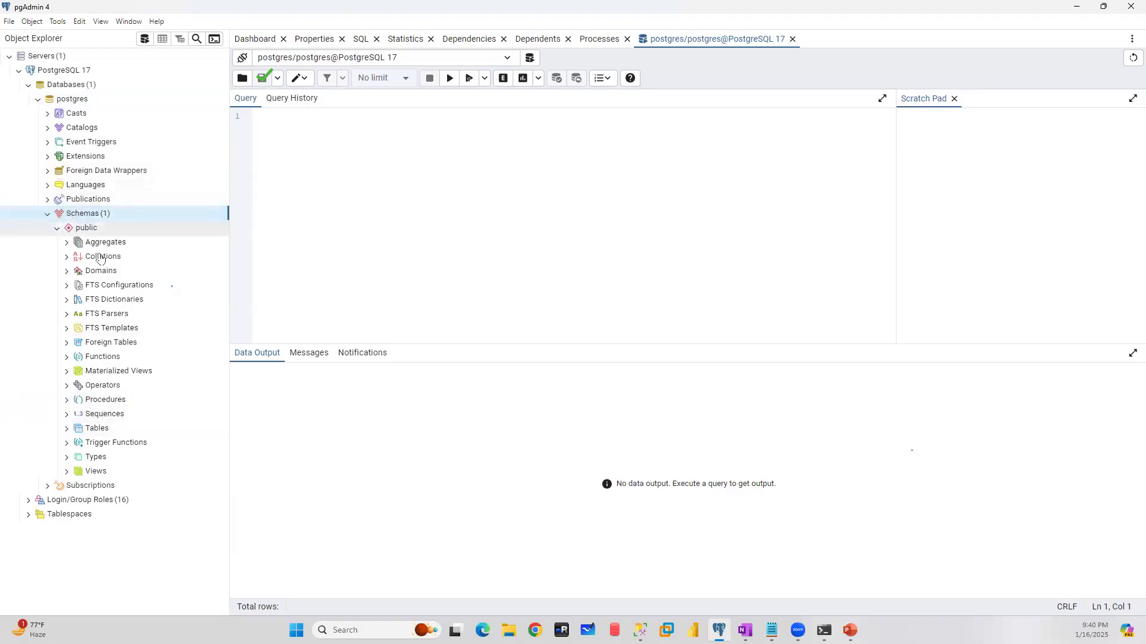
# - Examine the actions available for Tables and for the public schema, and collapse the public schema
pyautogui.rightClick(93, 432)
pyautogui.moveTo(147, 442)
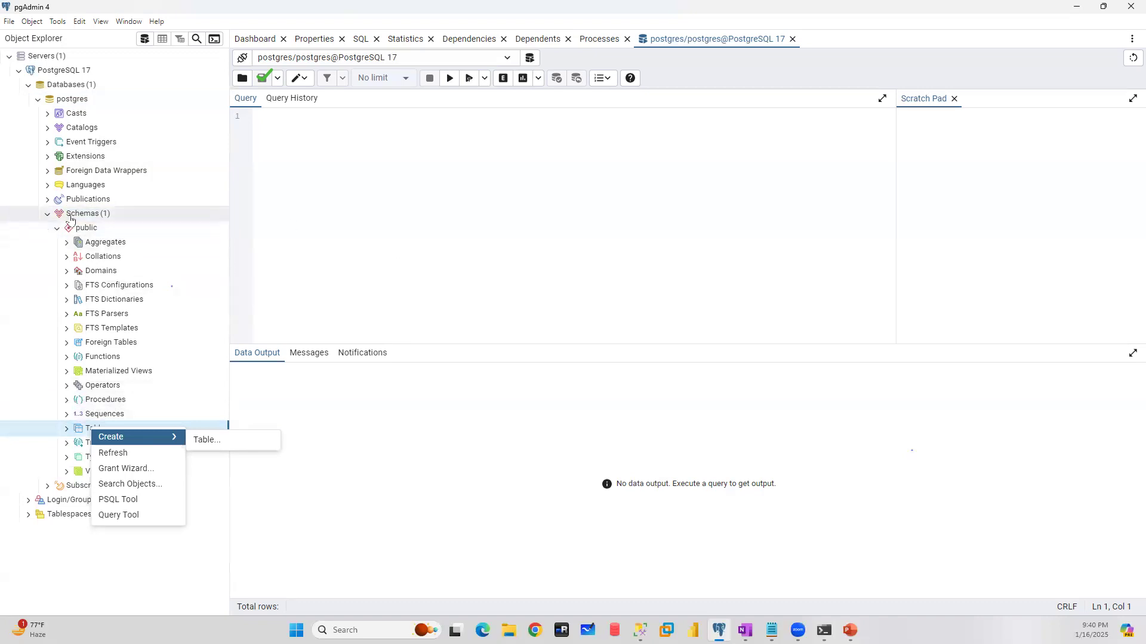
pyautogui.rightClick(88, 233)
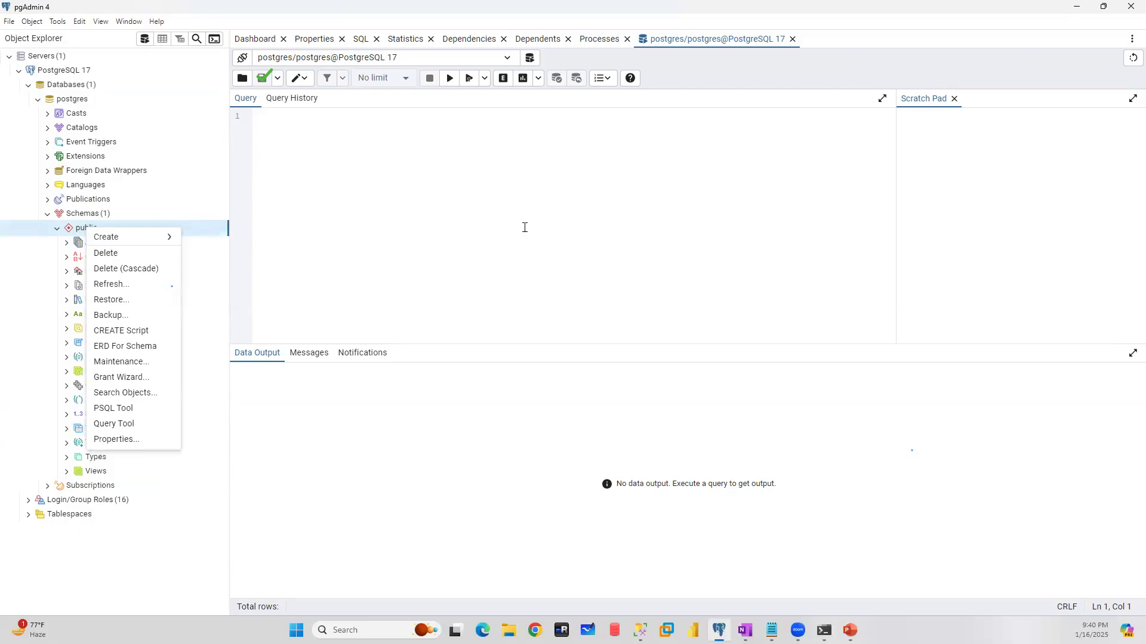
pyautogui.click(57, 234)
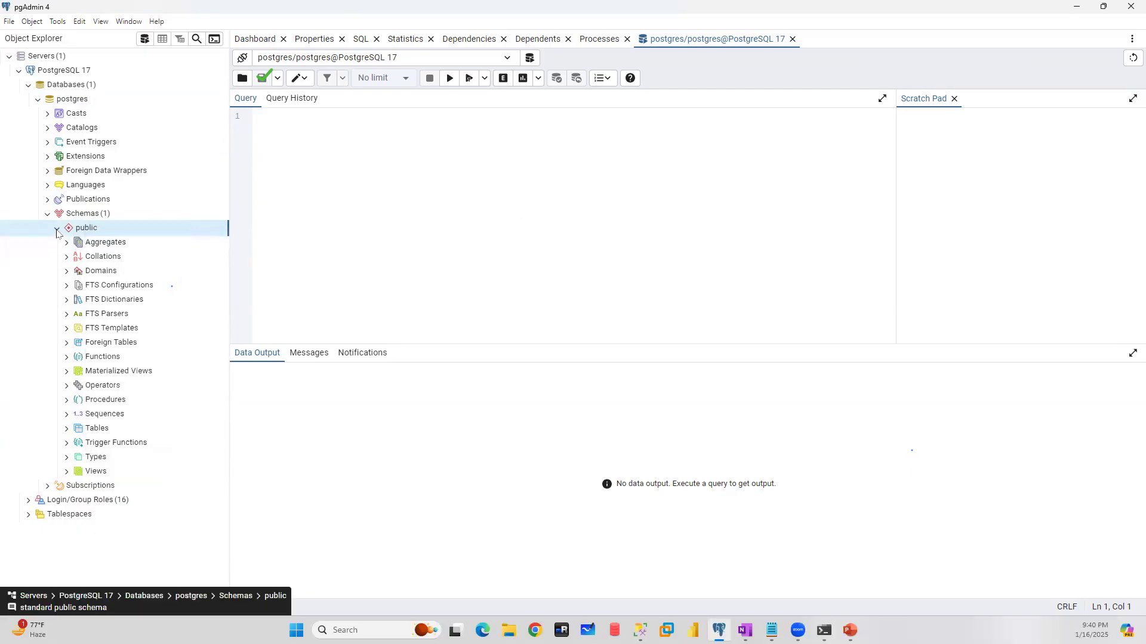
pyautogui.click(56, 232)
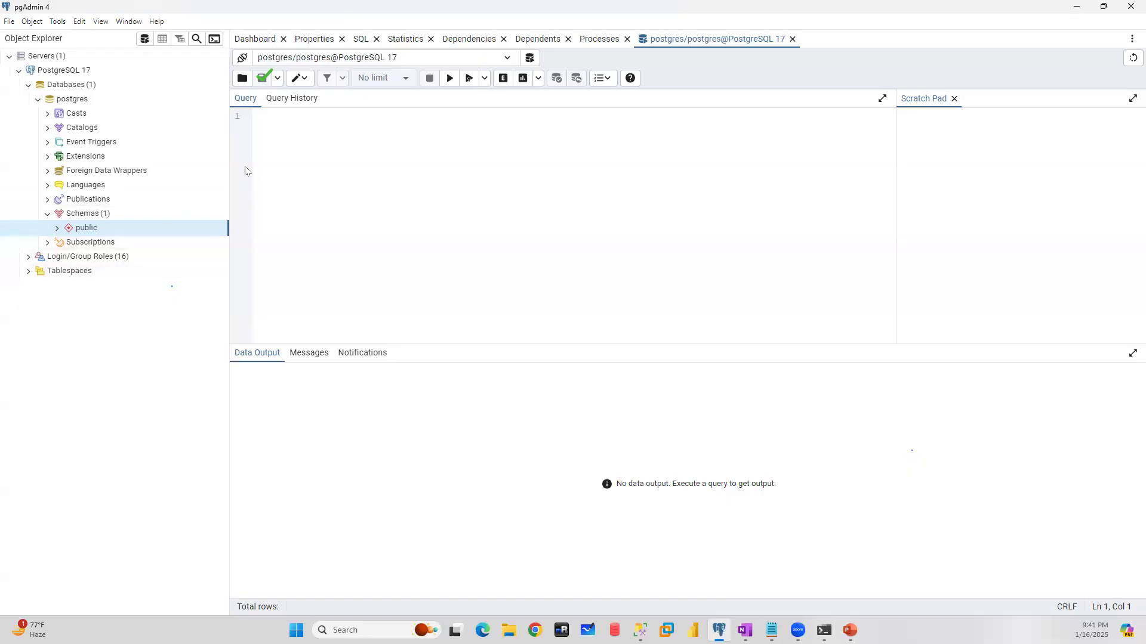
# - Expand the public schema again and examine the Create options of its Tables group and of the schema itself
pyautogui.click(298, 121)
pyautogui.click(57, 230)
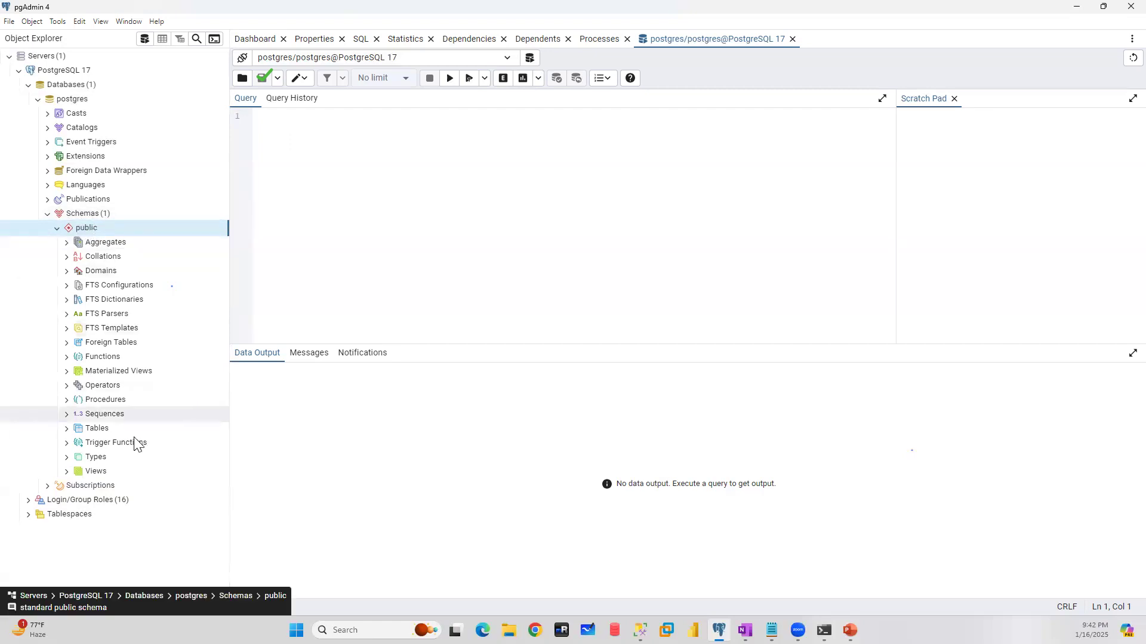
pyautogui.rightClick(97, 429)
pyautogui.moveTo(172, 444)
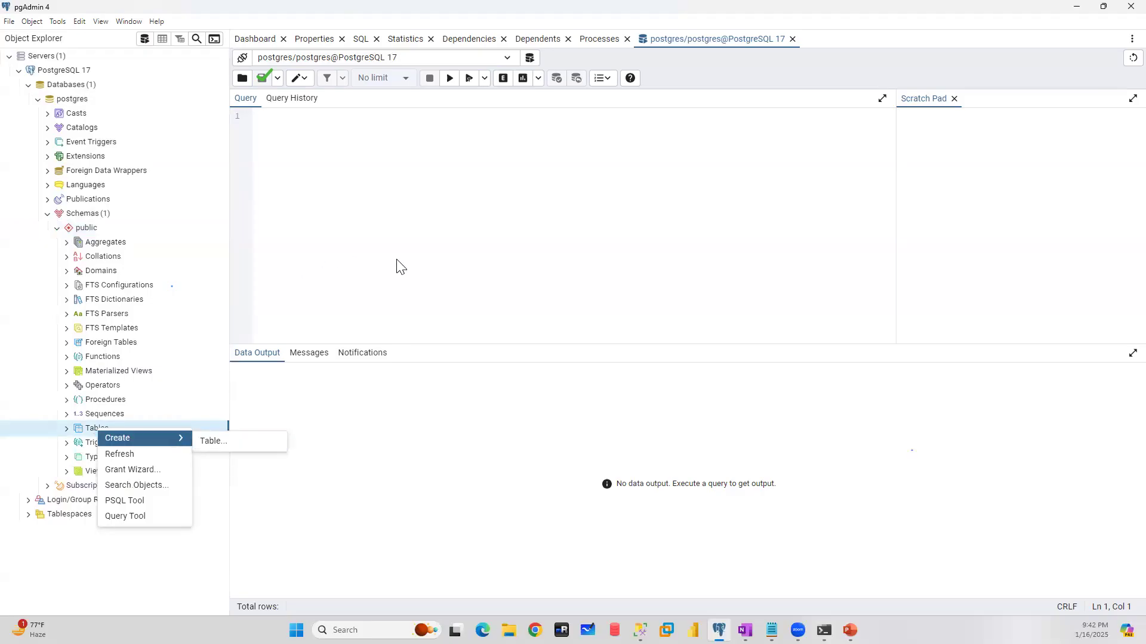
pyautogui.click(86, 230)
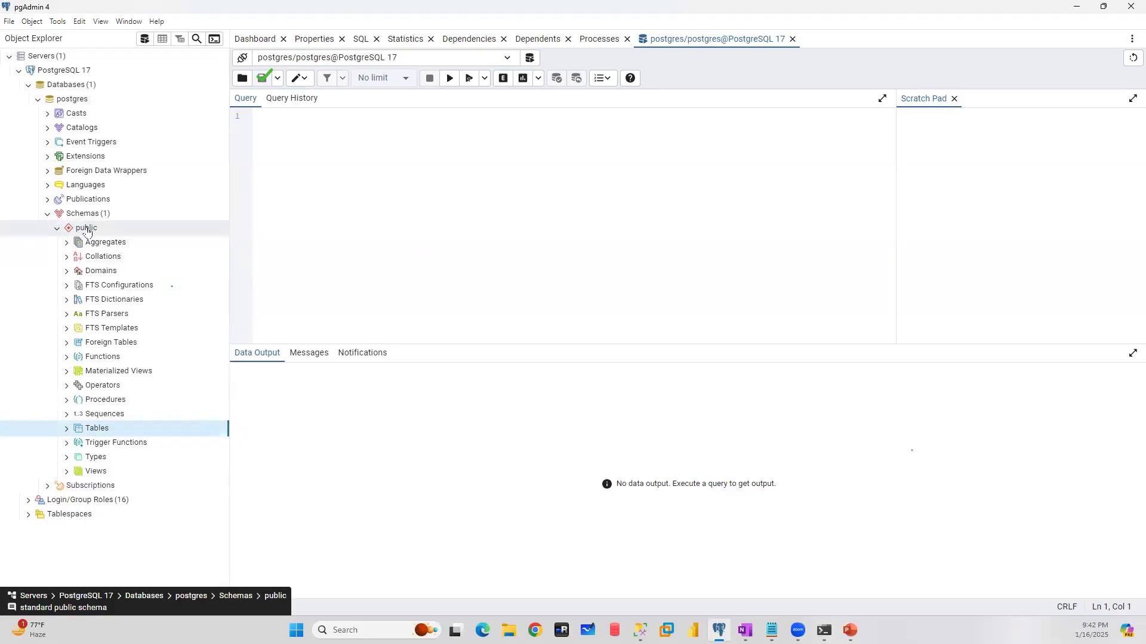
pyautogui.rightClick(87, 230)
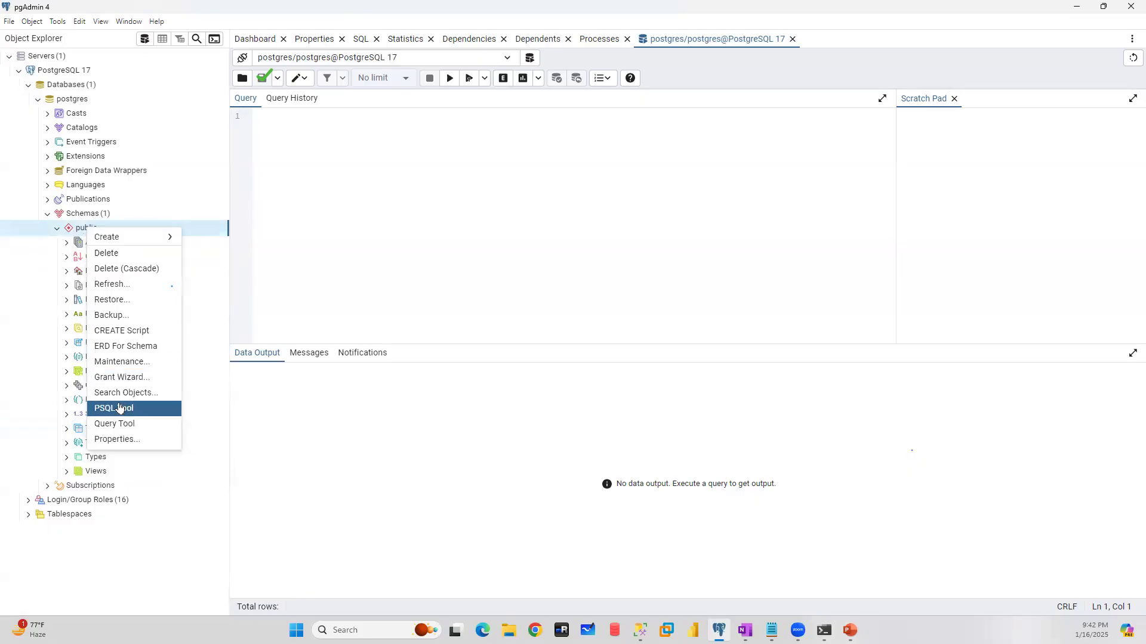
pyautogui.moveTo(149, 238)
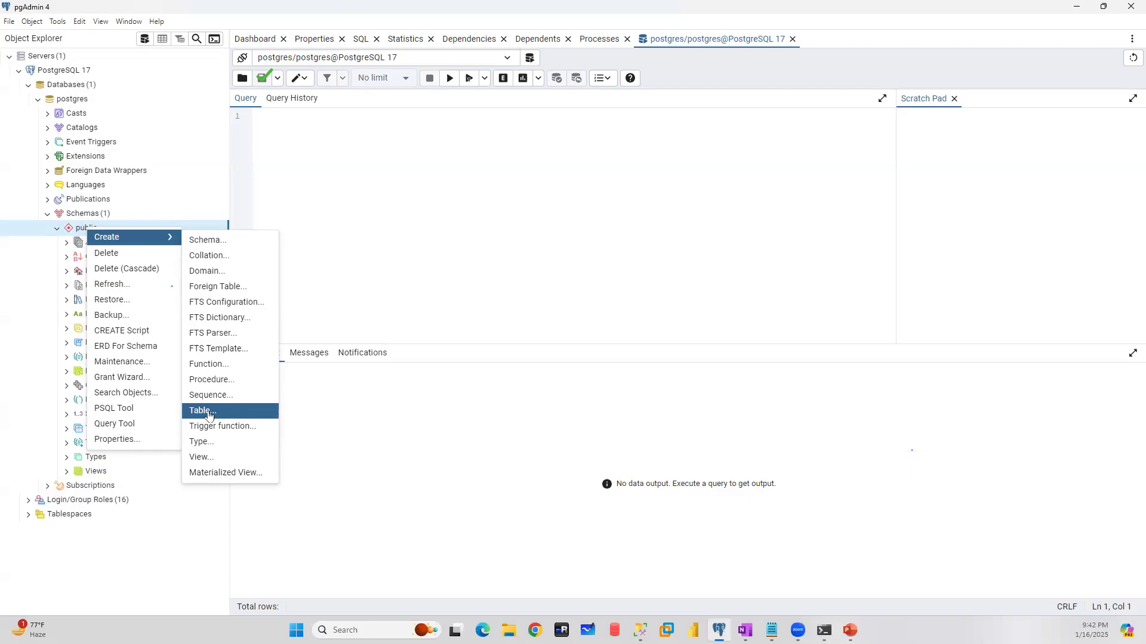
pyautogui.click(2, 386)
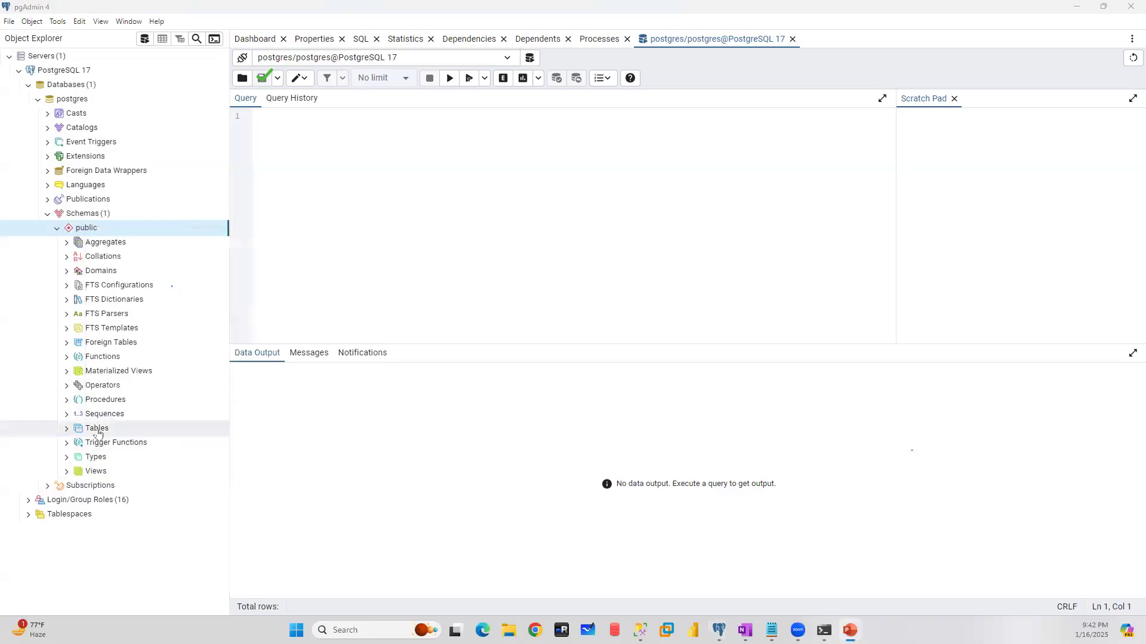
# - Start a CREATE TABLE EMP statement in the query editor
pyautogui.click(351, 126)
pyautogui.write('CRE')
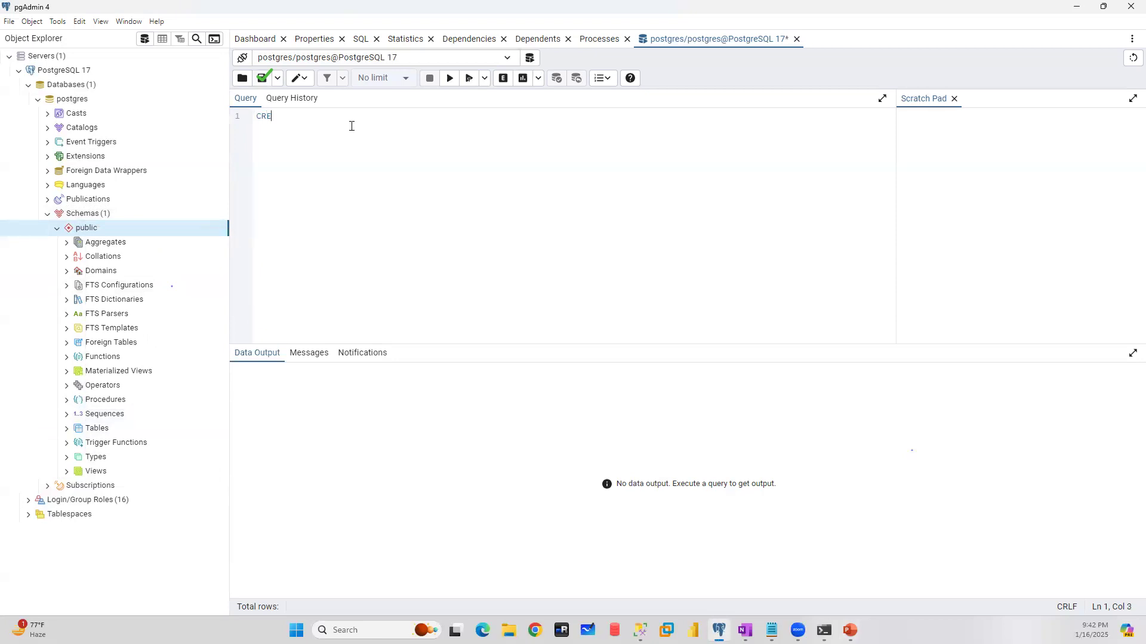
pyautogui.write('ATE TABLE EMP')
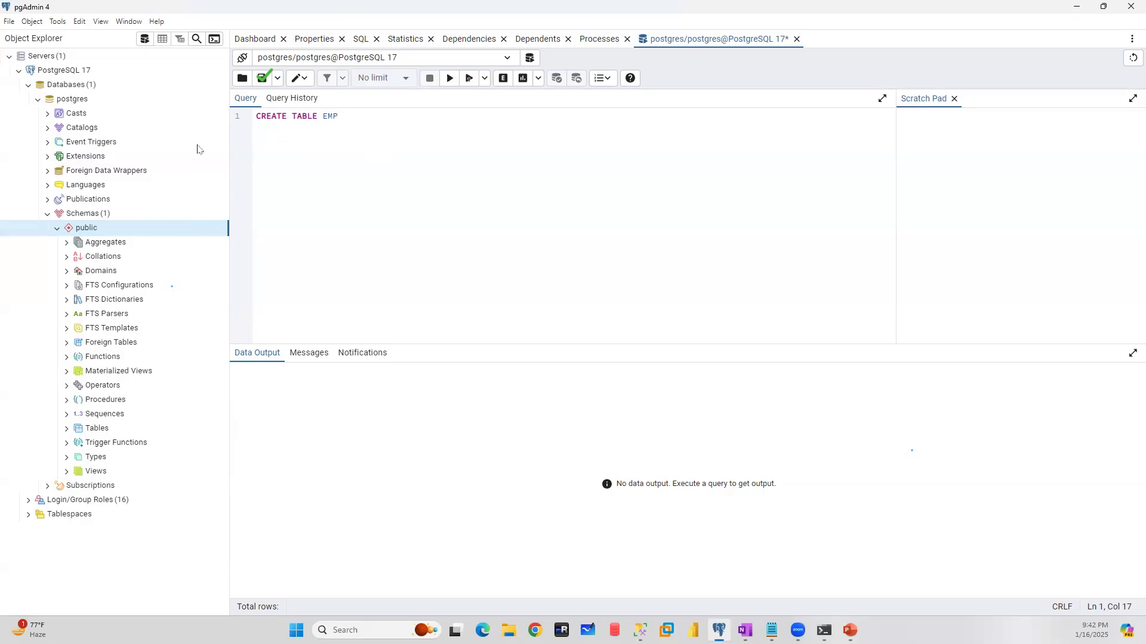
# - Collapse the postgres database and review the Definition, Security, Parameters, Advanced and SQL settings for creating a database, without creating one
pyautogui.click(38, 99)
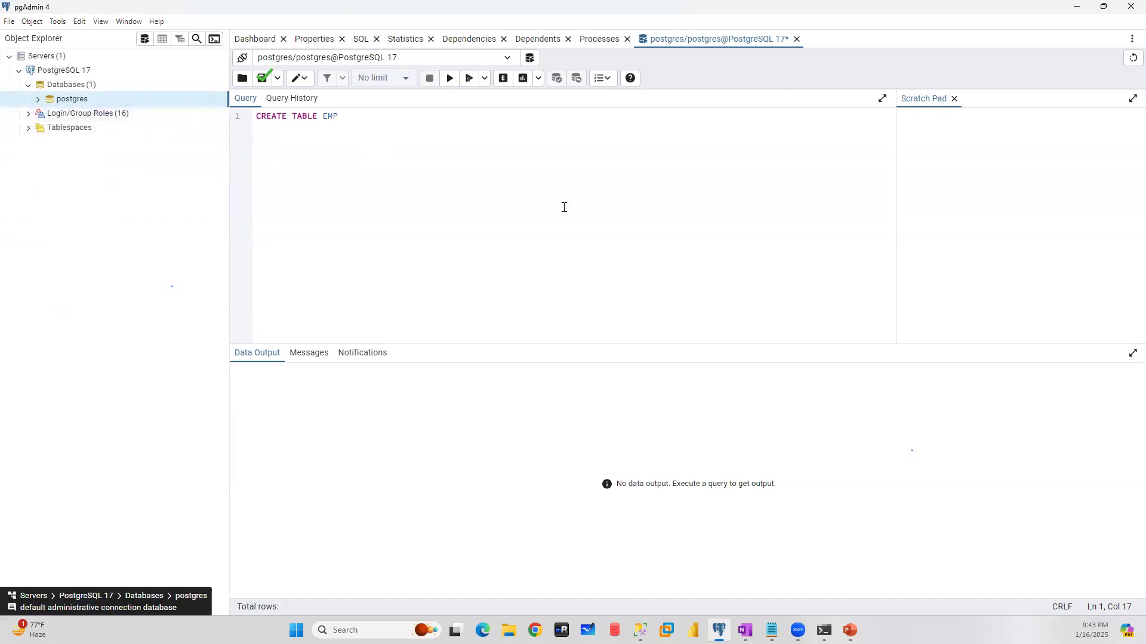
pyautogui.moveTo(363, 115); pyautogui.dragTo(197, 118)
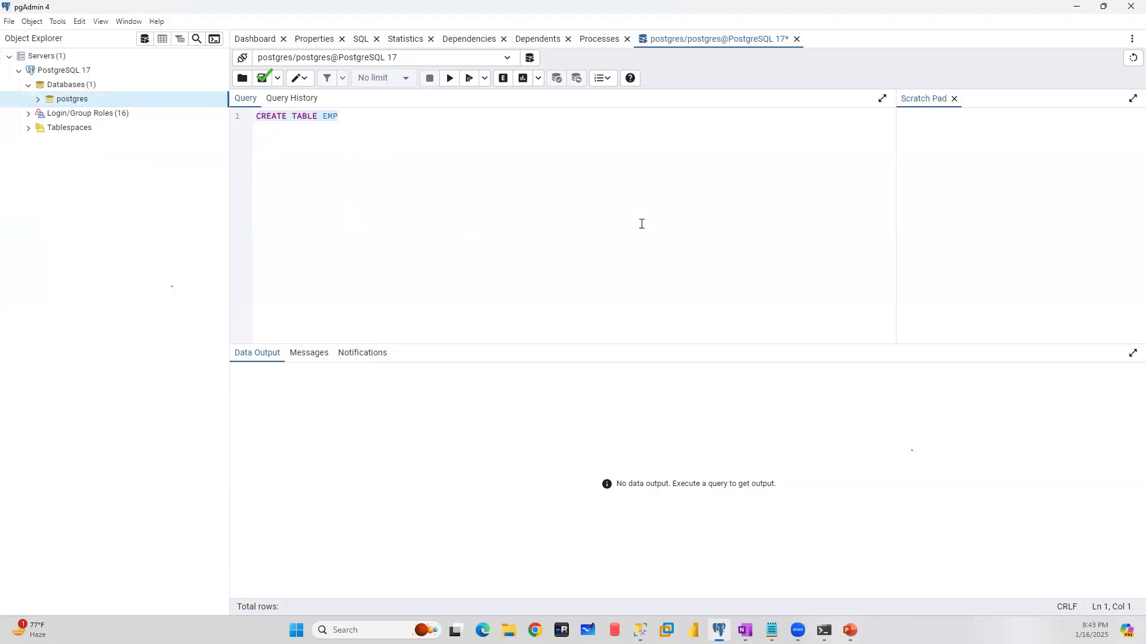
pyautogui.click(72, 85)
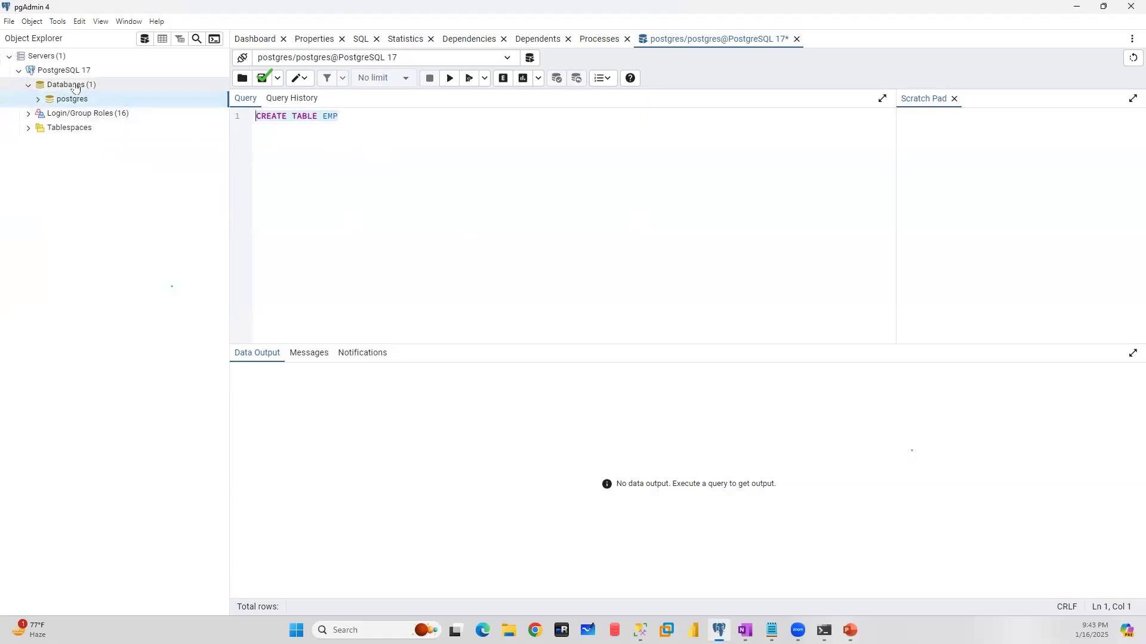
pyautogui.rightClick(76, 86)
pyautogui.moveTo(112, 94)
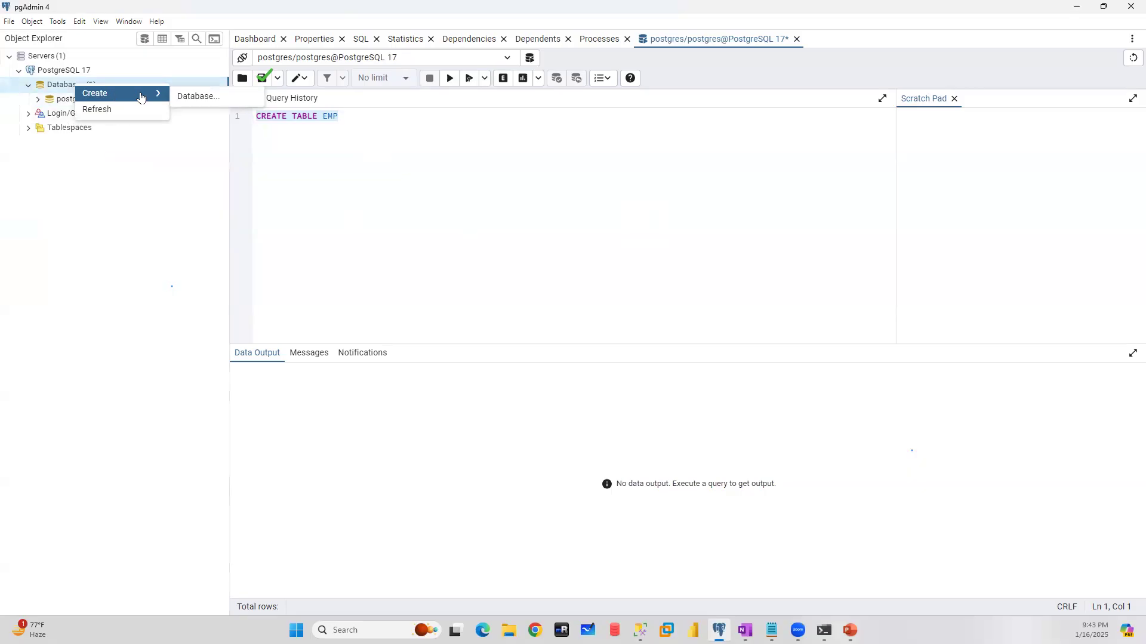
pyautogui.click(193, 99)
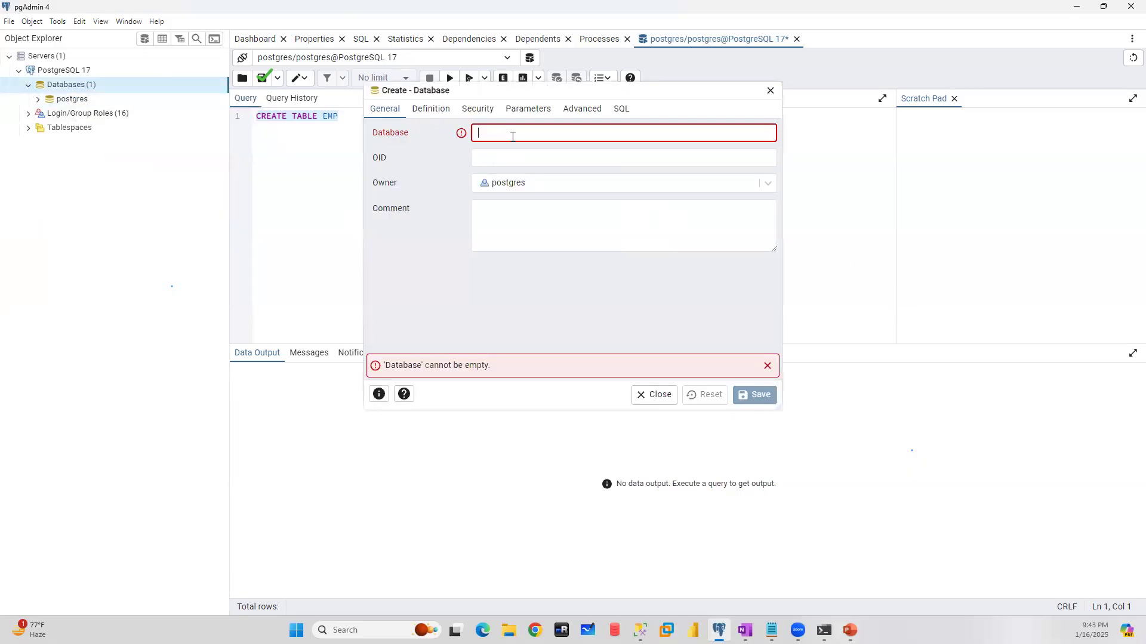
pyautogui.click(424, 113)
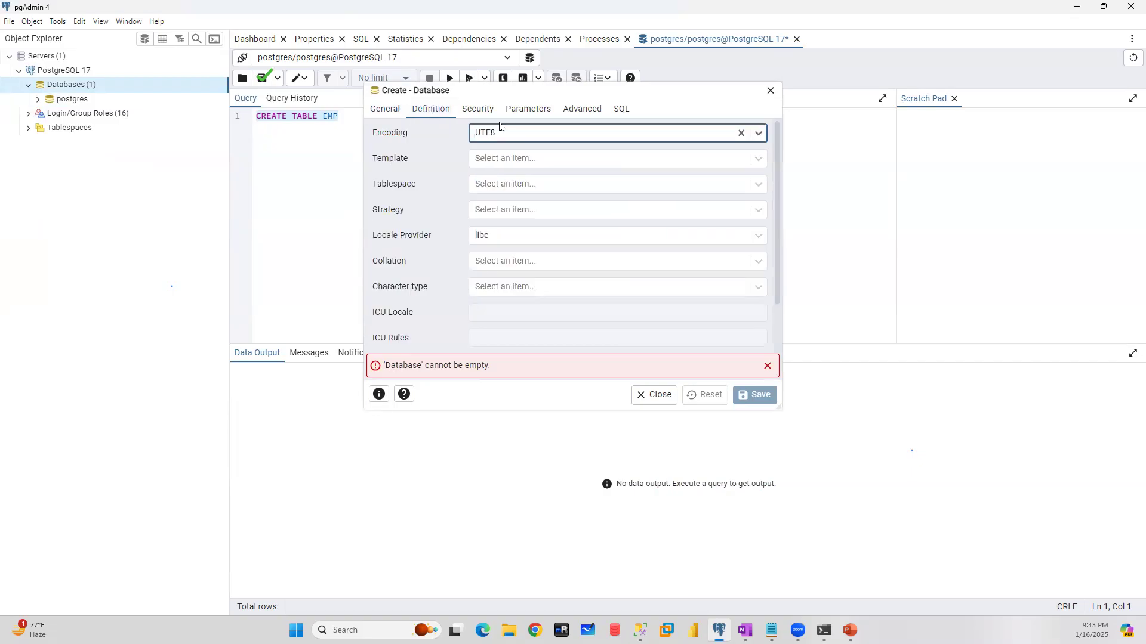
pyautogui.click(480, 110)
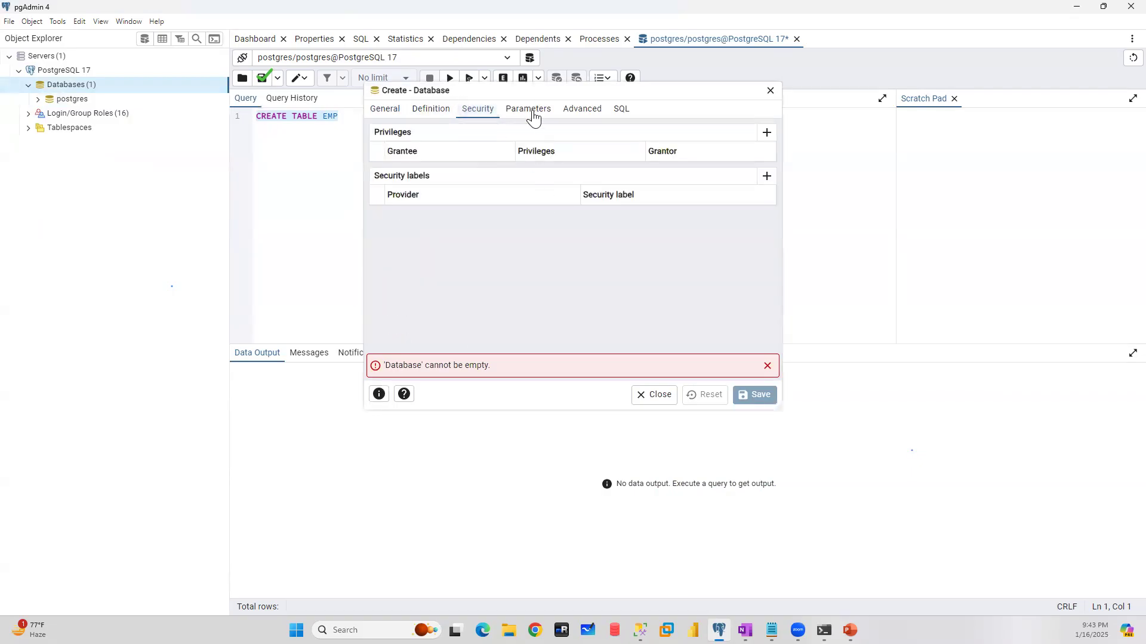
pyautogui.click(528, 113)
pyautogui.click(578, 112)
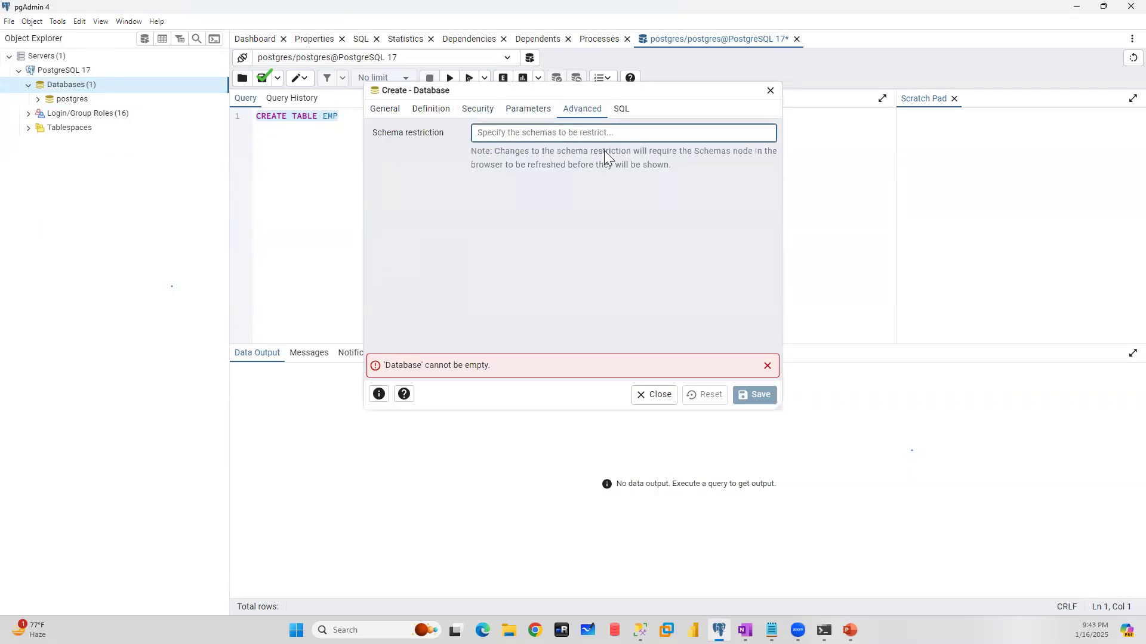
pyautogui.click(623, 110)
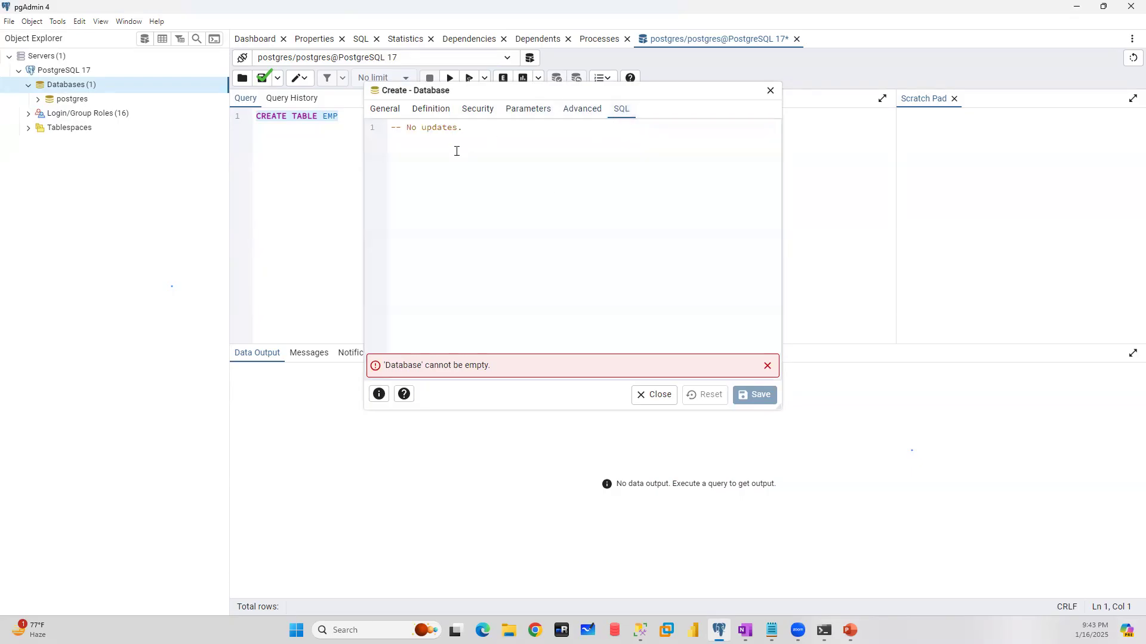
pyautogui.click(768, 91)
# - Replace the CREATE TABLE EMP text in the query editor with the statement create database DB1
pyautogui.click(375, 123)
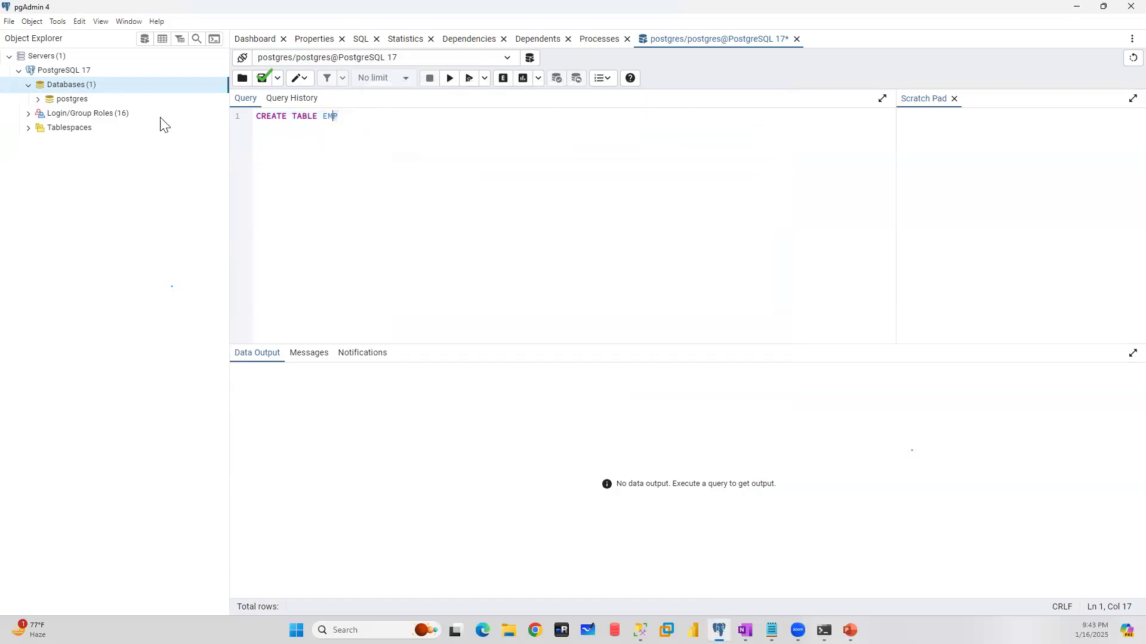
pyautogui.moveTo(160, 118); pyautogui.dragTo(125, 118)
pyautogui.write('create database DB1')
# - Begin a second statement, SELECT * FROM pg_, on line 3 below the create database statement
pyautogui.press('Return')
pyautogui.press('Return')
pyautogui.write('S')
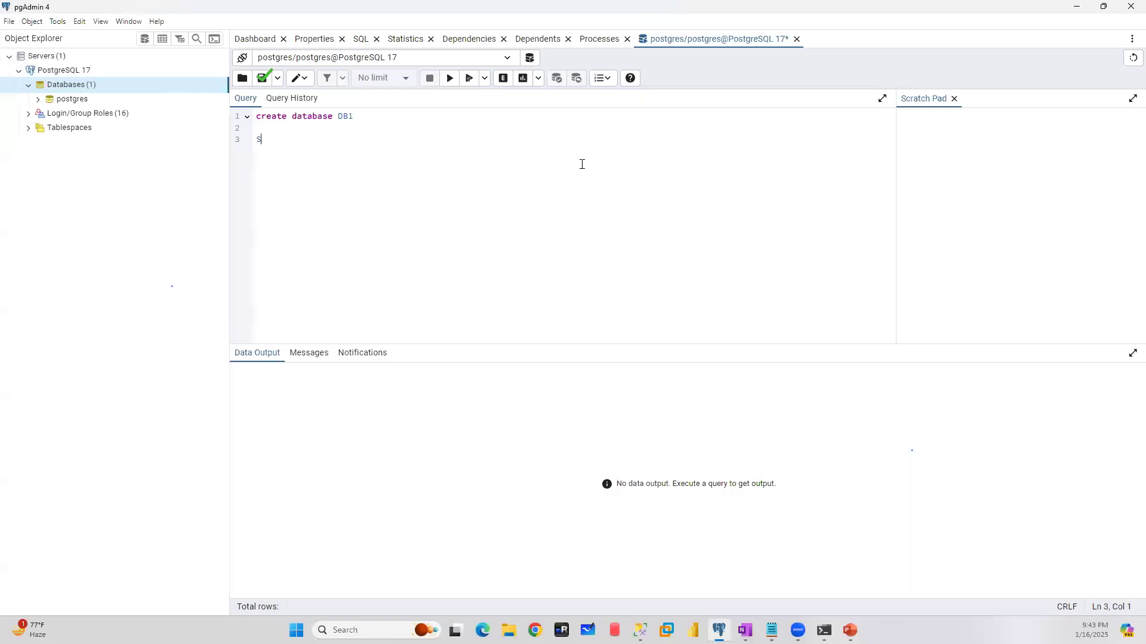
pyautogui.write('ELECT * FORM')
pyautogui.press('BackSpace')
pyautogui.press('BackSpace')
pyautogui.press('BackSpace')
pyautogui.press('BackSpace')
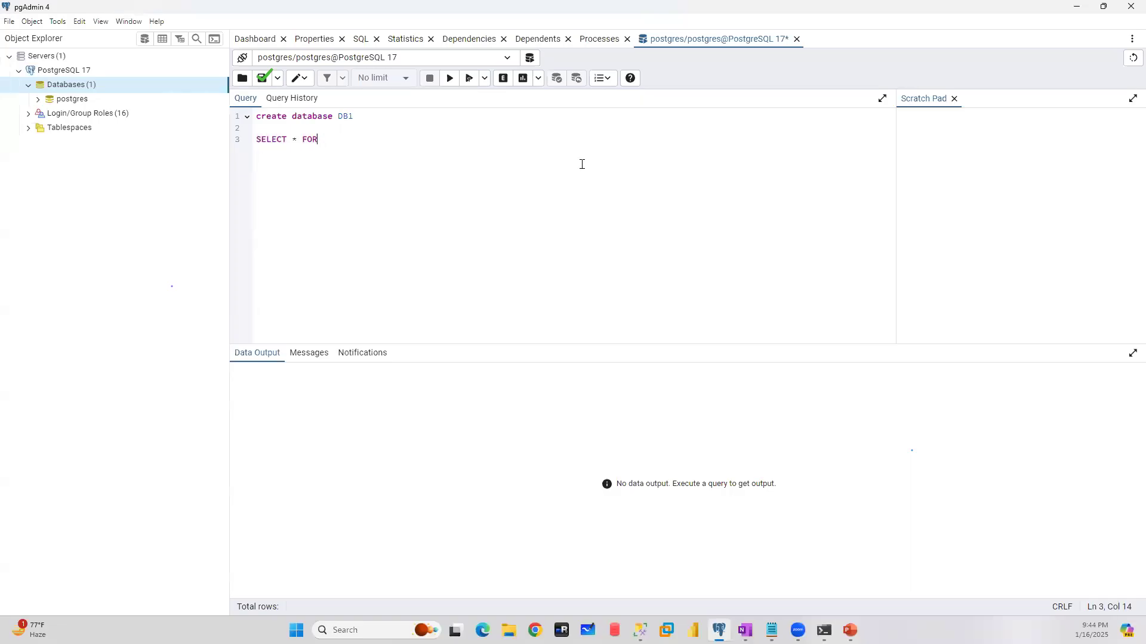
pyautogui.write('ROM pg_')
pyautogui.hotkey('alt', 'Tab')
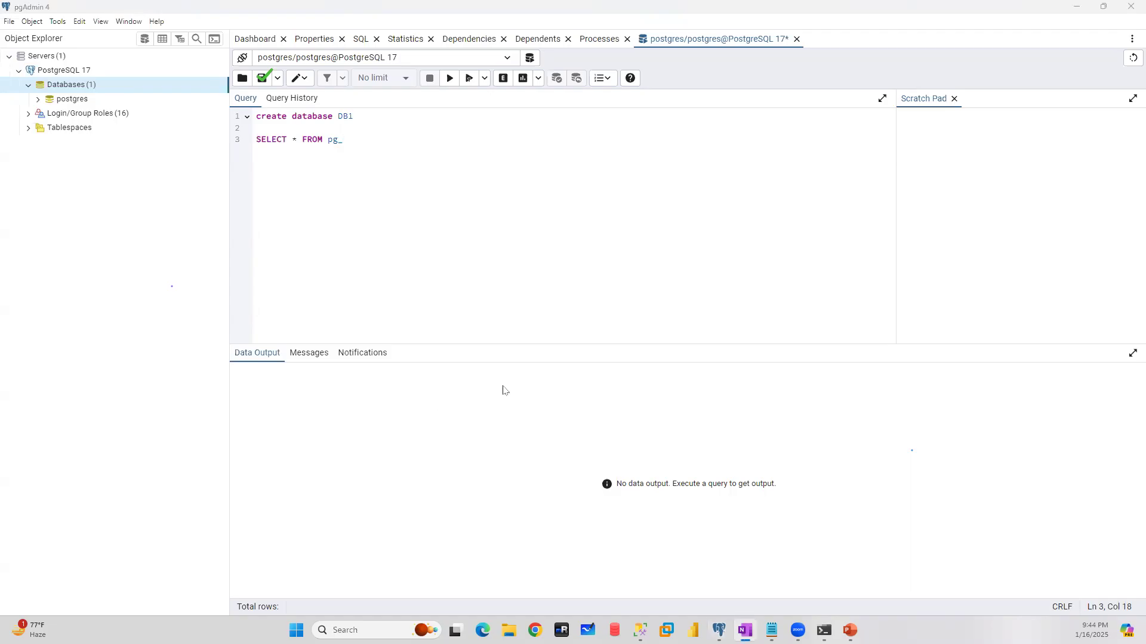
# - Complete the SELECT statement's table name as pg_database and execute only that statement
pyautogui.click(361, 139)
pyautogui.write('_databse')
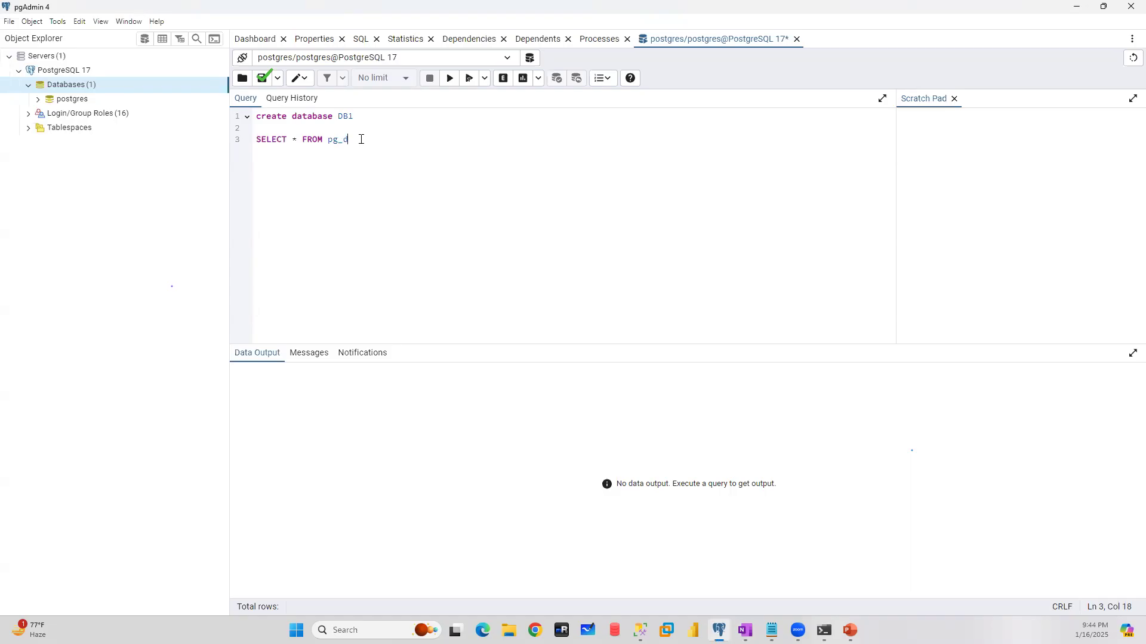
pyautogui.press('BackSpace')
pyautogui.press('BackSpace')
pyautogui.write('ase')
pyautogui.moveTo(385, 139); pyautogui.dragTo(202, 148)
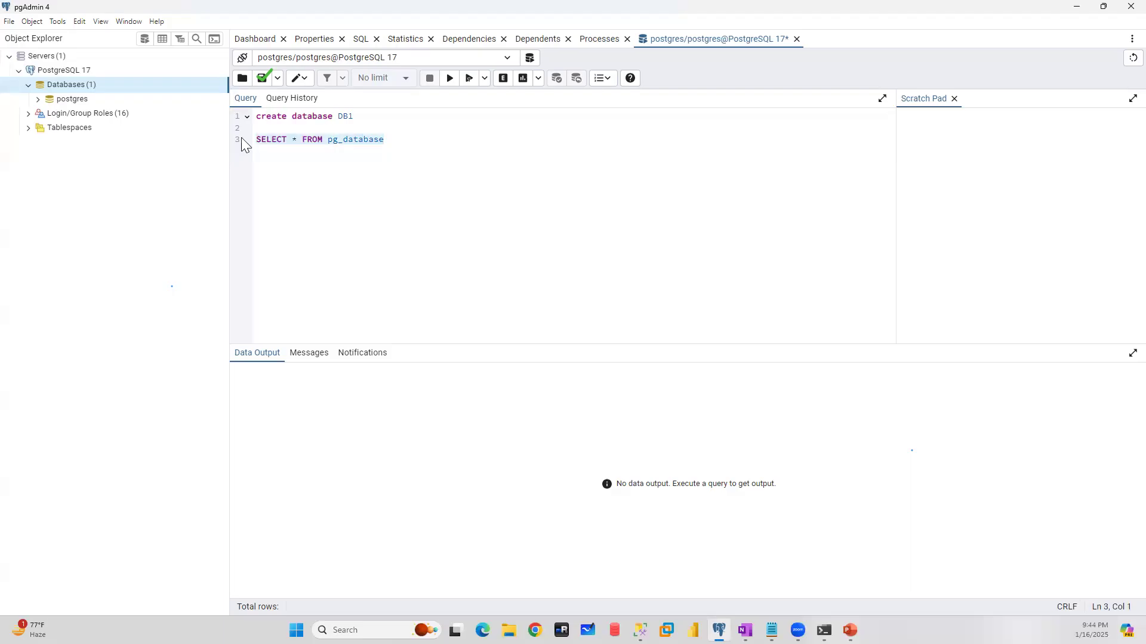
pyautogui.click(450, 79)
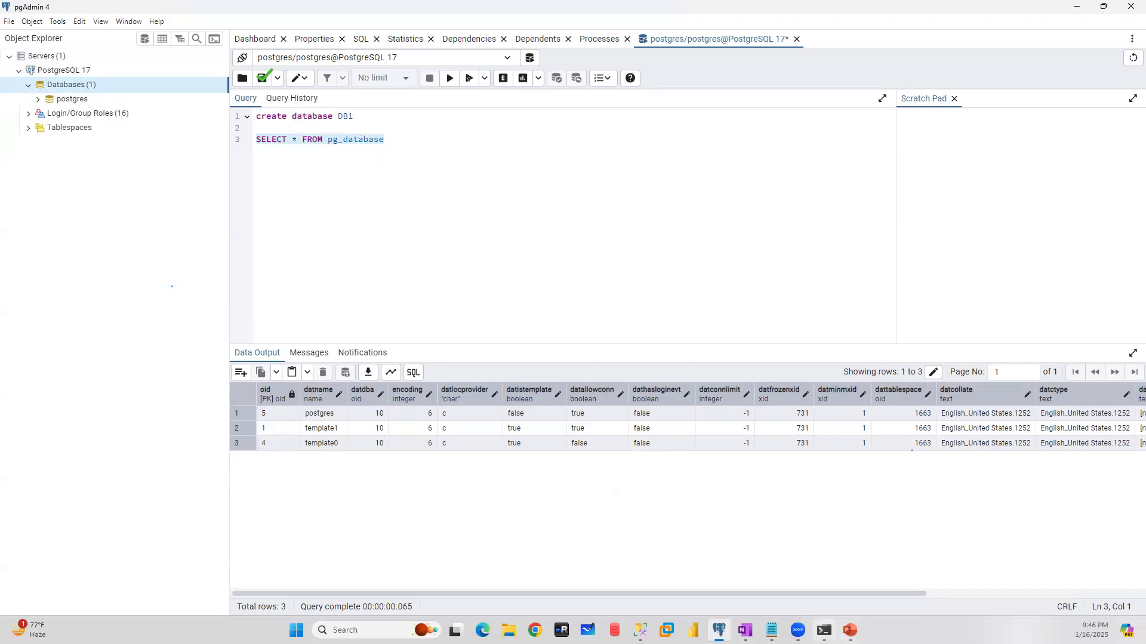
# - Switch to SQL Shell (psql) and log in to server localhost with the default database, port and username, entering the account password
pyautogui.click(824, 630)
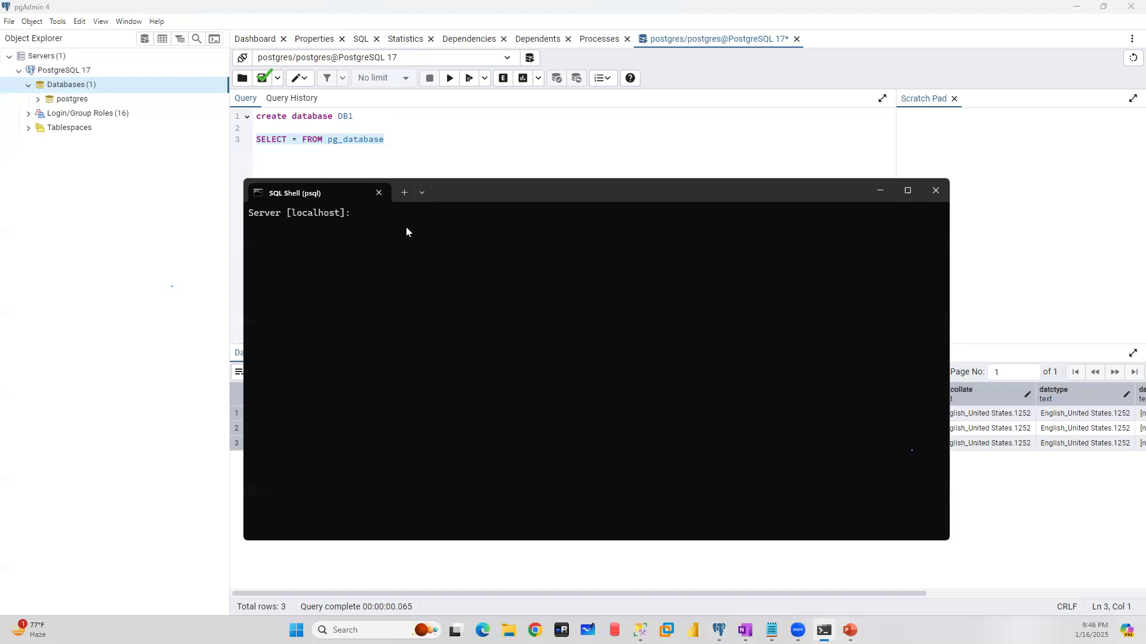
pyautogui.write('localhost')
pyautogui.press('Return')
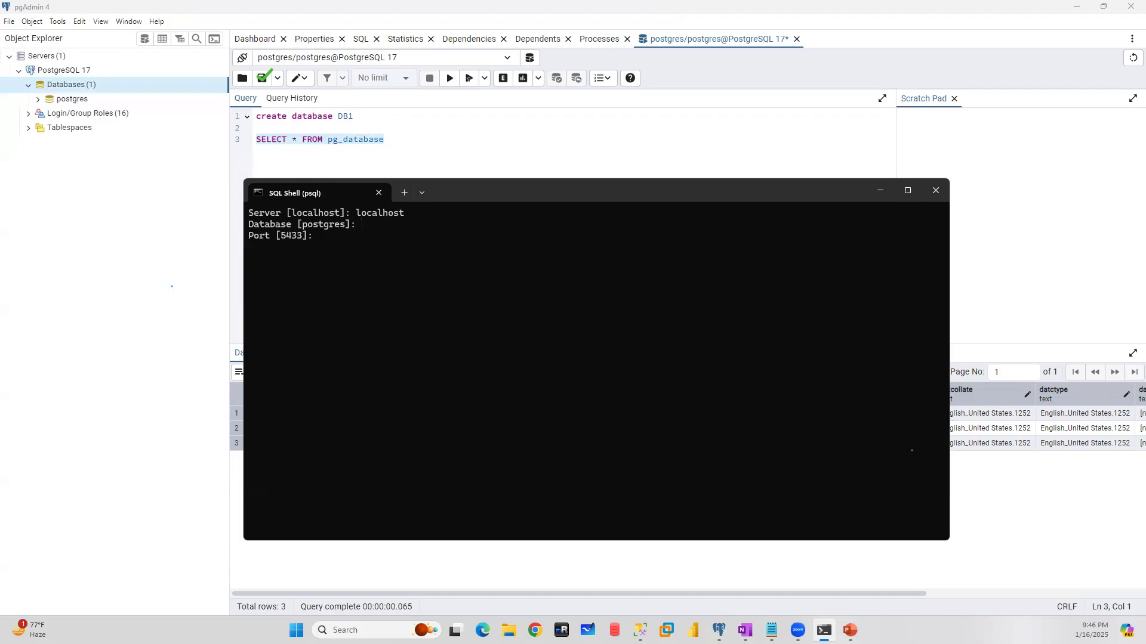
pyautogui.press('Return')
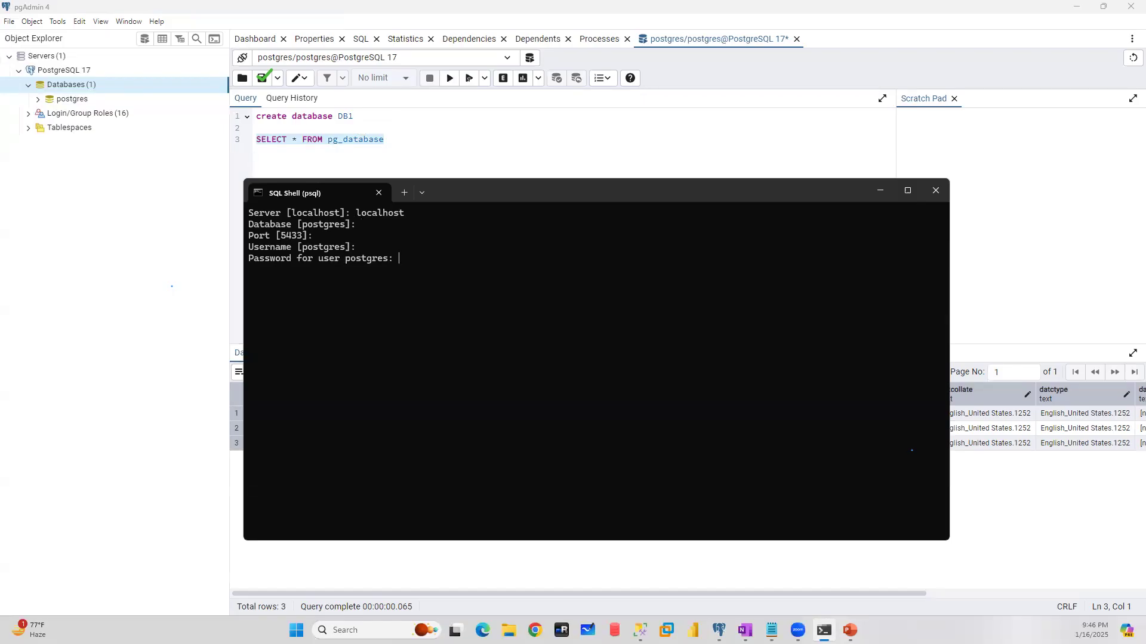
pyautogui.press('Return')
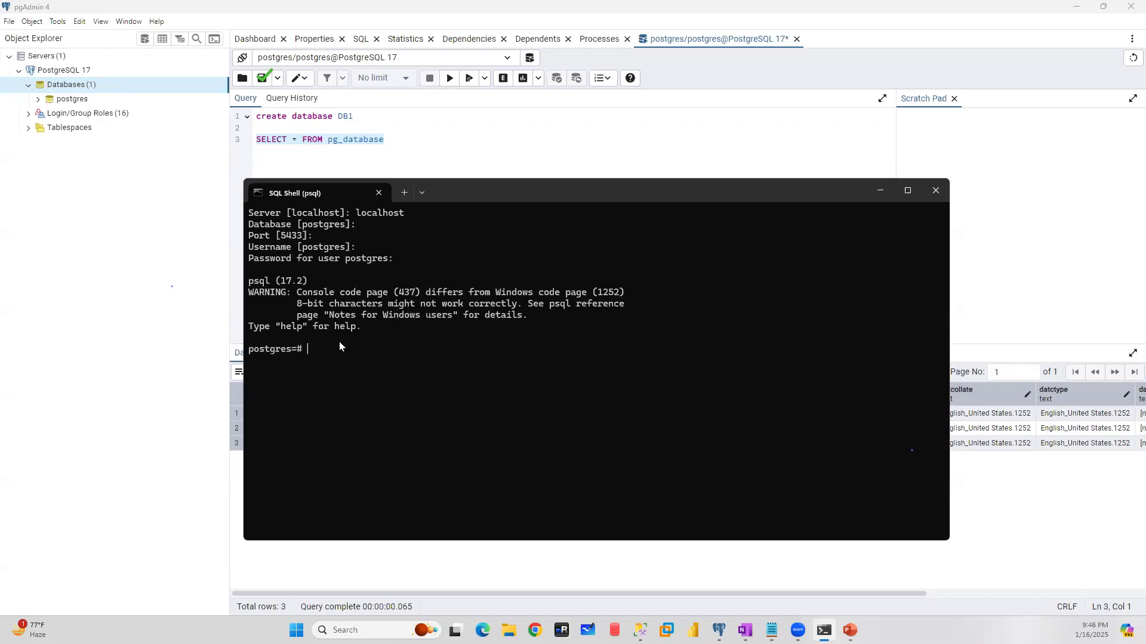
# - Enter clr at the psql prompt, list the server's databases with \l, and maximize the shell window to examine the listed rows
pyautogui.write('clr')
pyautogui.press('Return')
pyautogui.moveTo(498, 193); pyautogui.dragTo(761, 192)
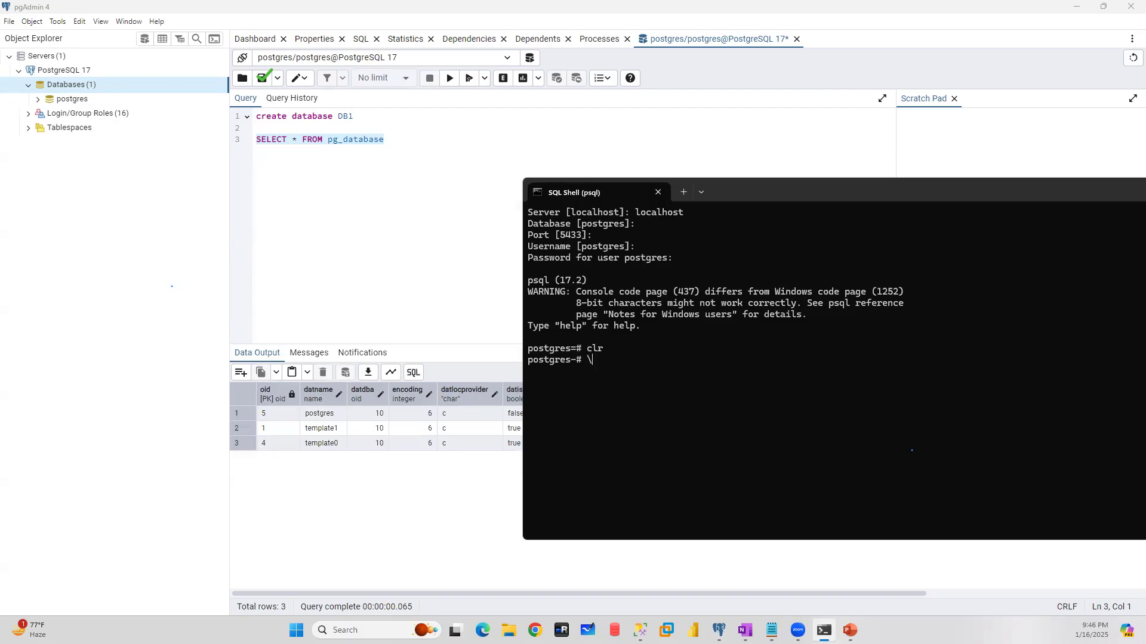
pyautogui.write('l')
pyautogui.press('Return')
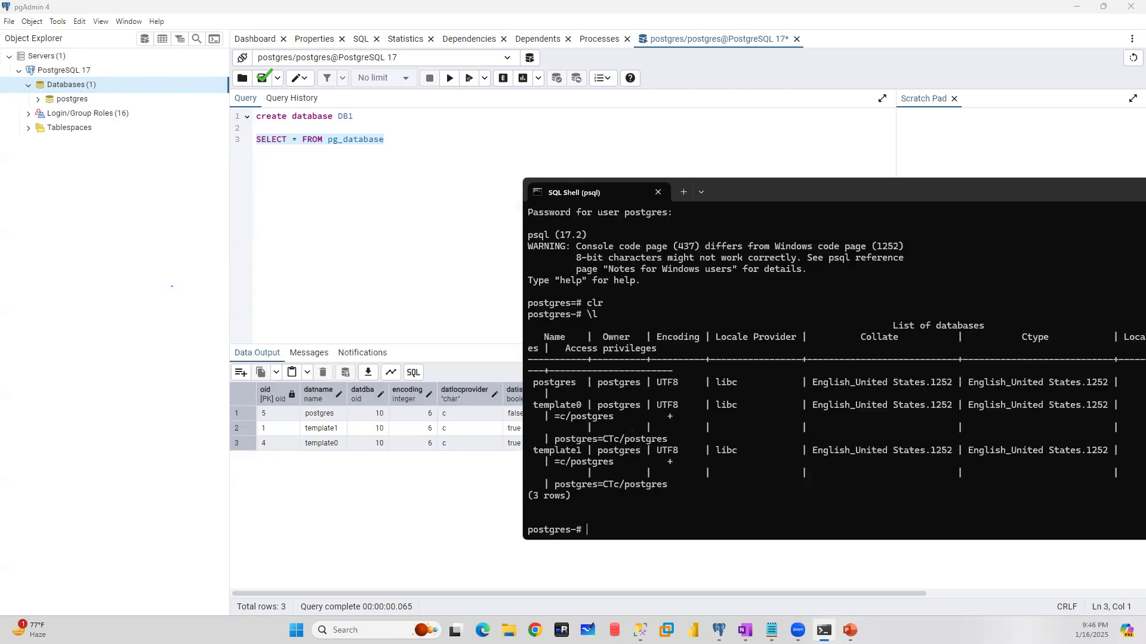
pyautogui.doubleClick(782, 187)
pyautogui.moveTo(854, 221); pyautogui.dragTo(6, 175)
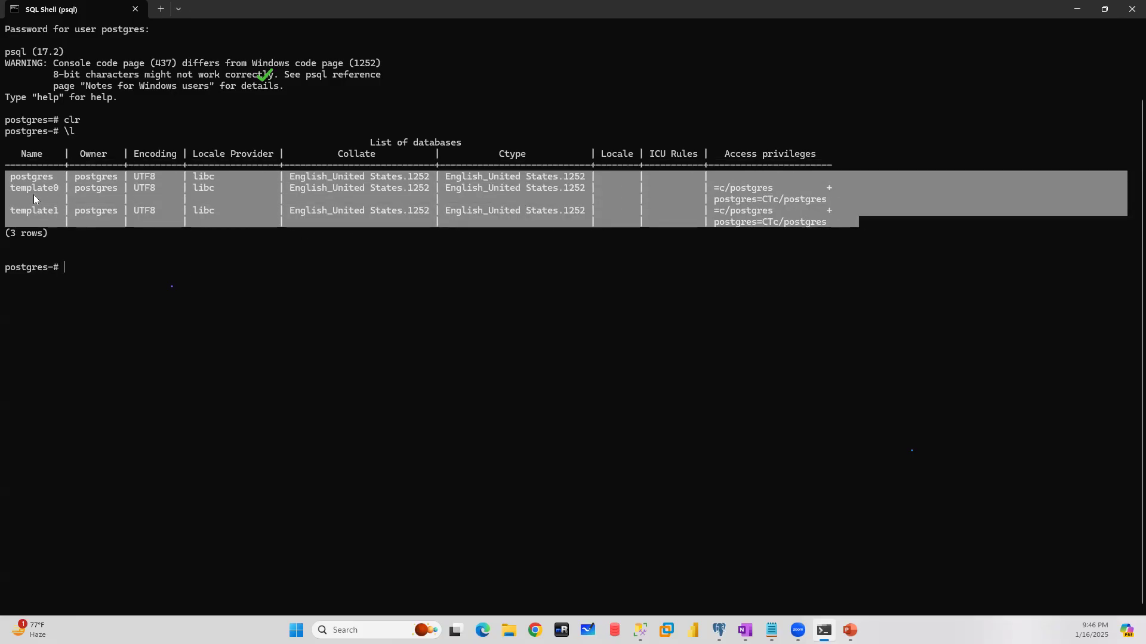
# - Switch to pgAdmin and execute only the create database DB1 statement
pyautogui.click(719, 630)
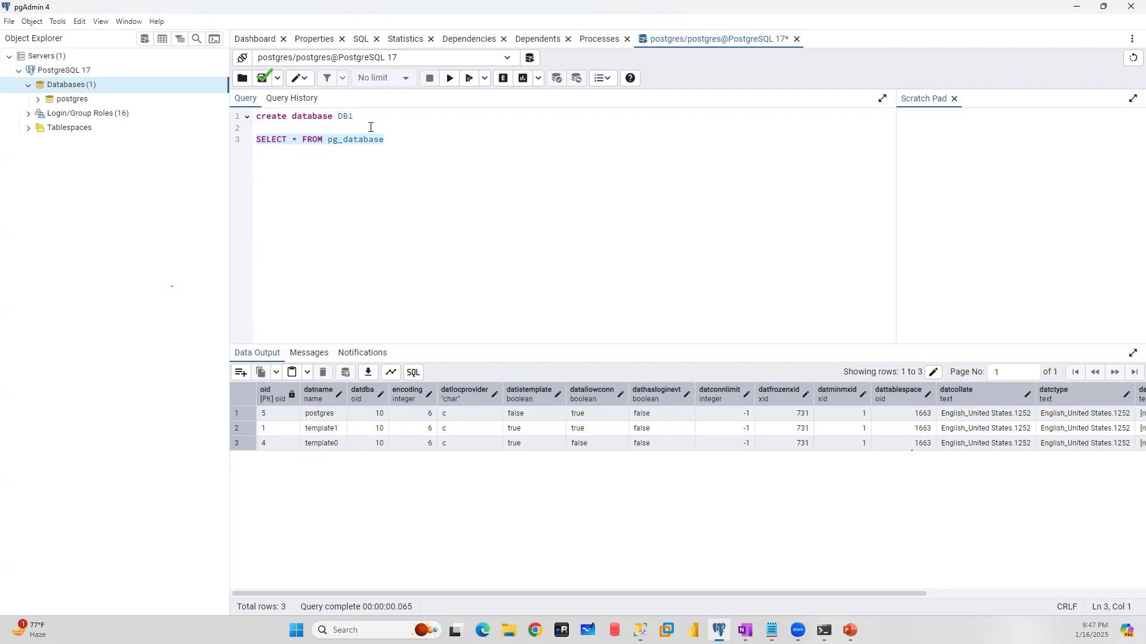
pyautogui.moveTo(379, 115); pyautogui.dragTo(229, 117)
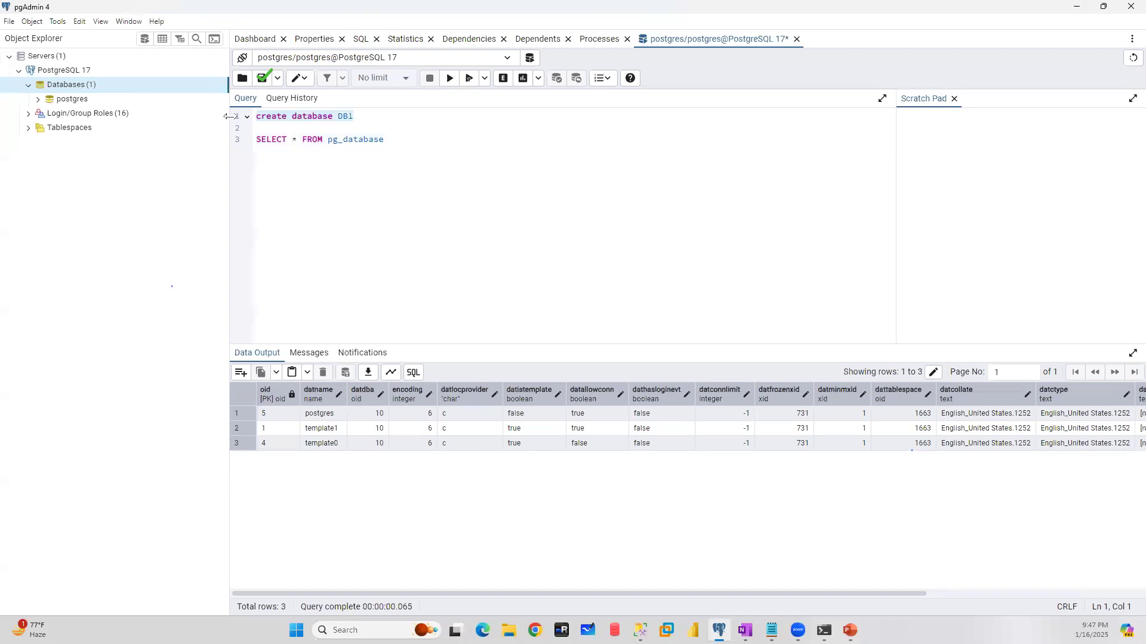
pyautogui.click(450, 78)
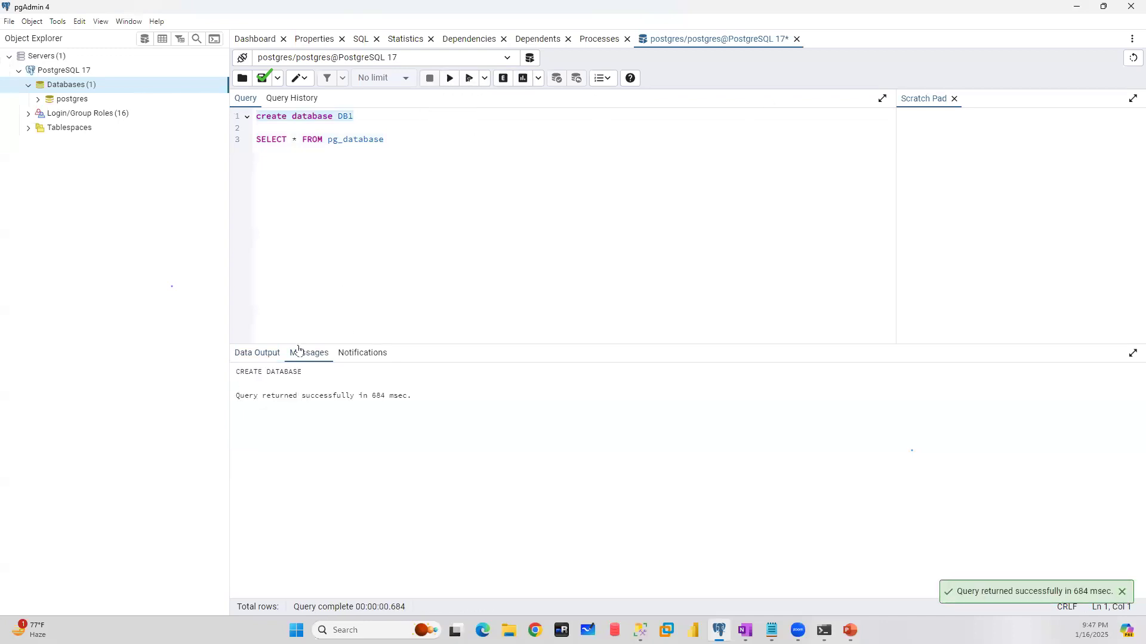
# - Execute only the SELECT * FROM pg_database statement again
pyautogui.click(392, 139)
pyautogui.moveTo(373, 140); pyautogui.dragTo(226, 147)
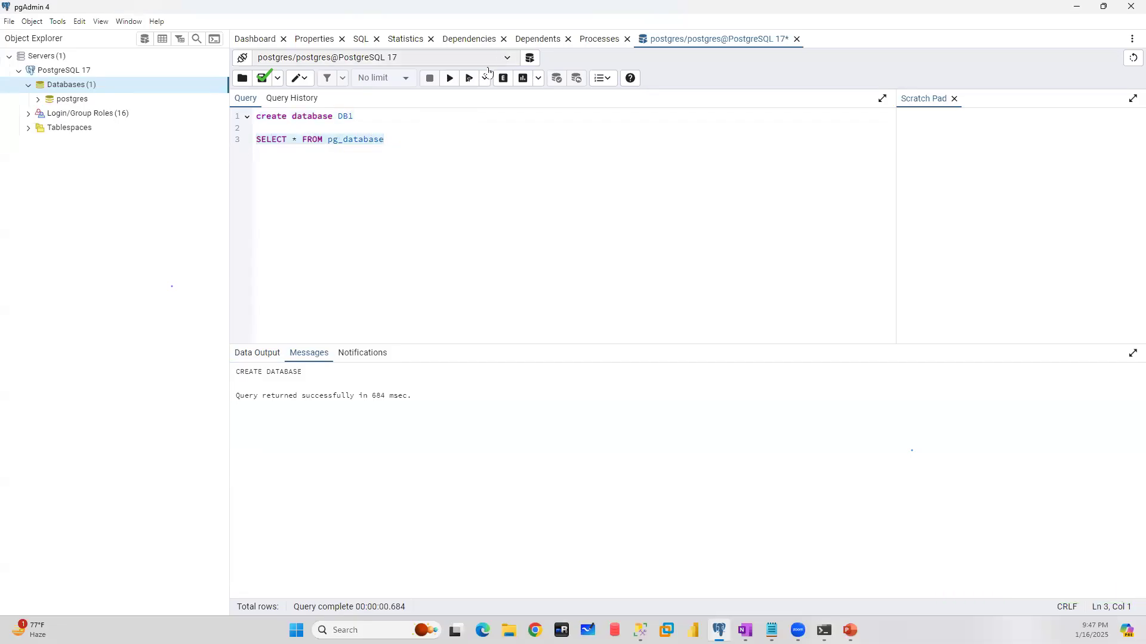
pyautogui.click(449, 78)
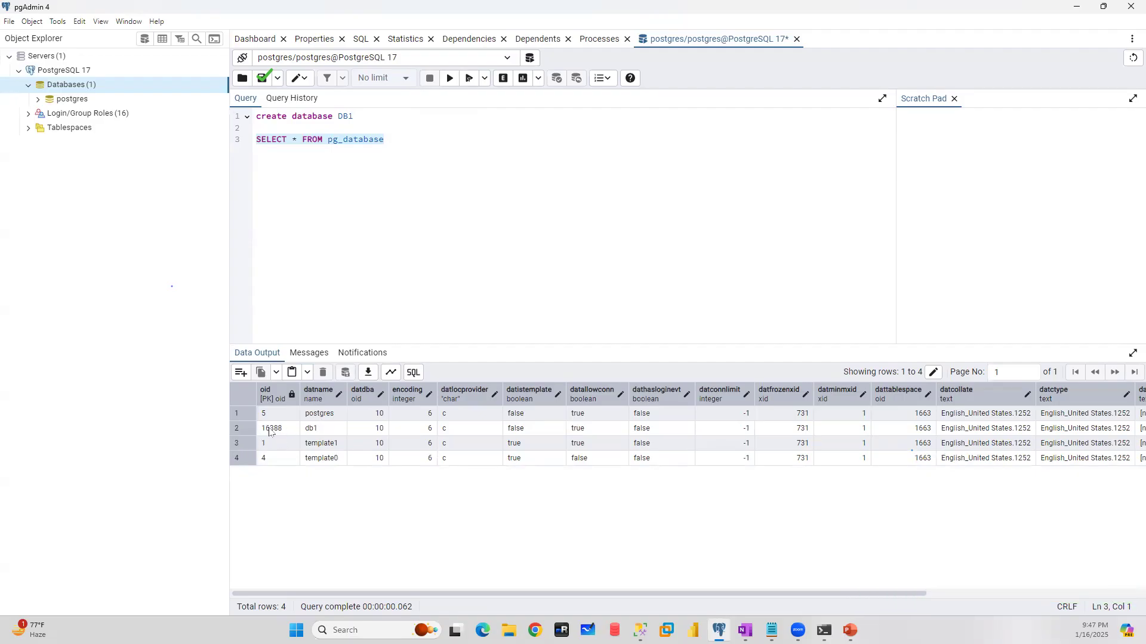
# - Refresh the Databases node in the object tree, expand db1 to view its object categories, and collapse it again
pyautogui.rightClick(70, 88)
pyautogui.click(90, 110)
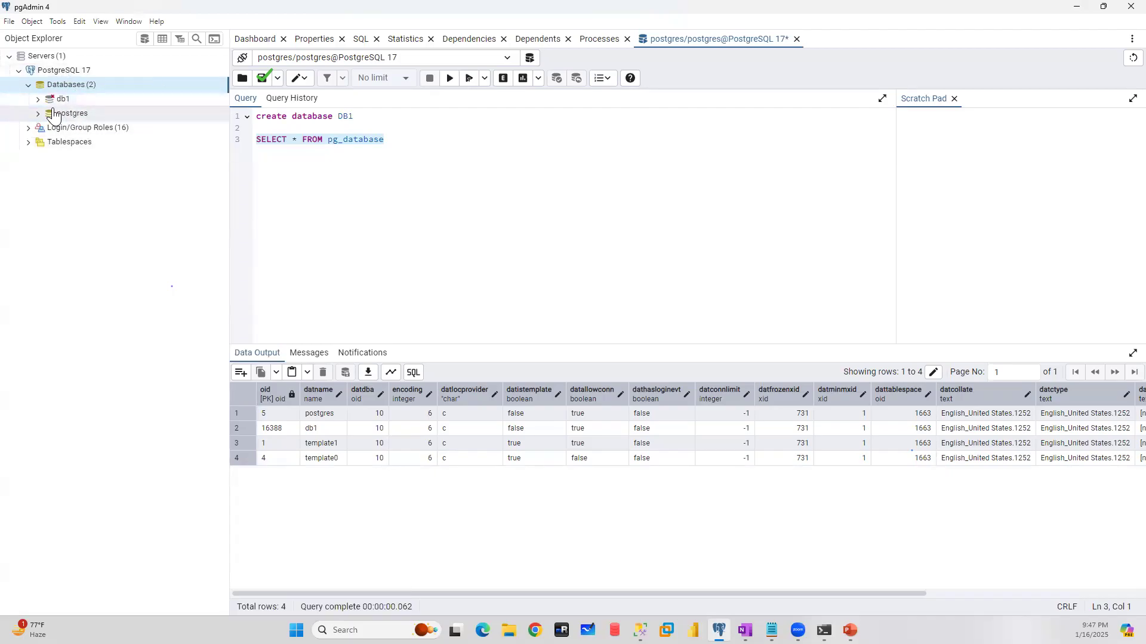
pyautogui.click(37, 99)
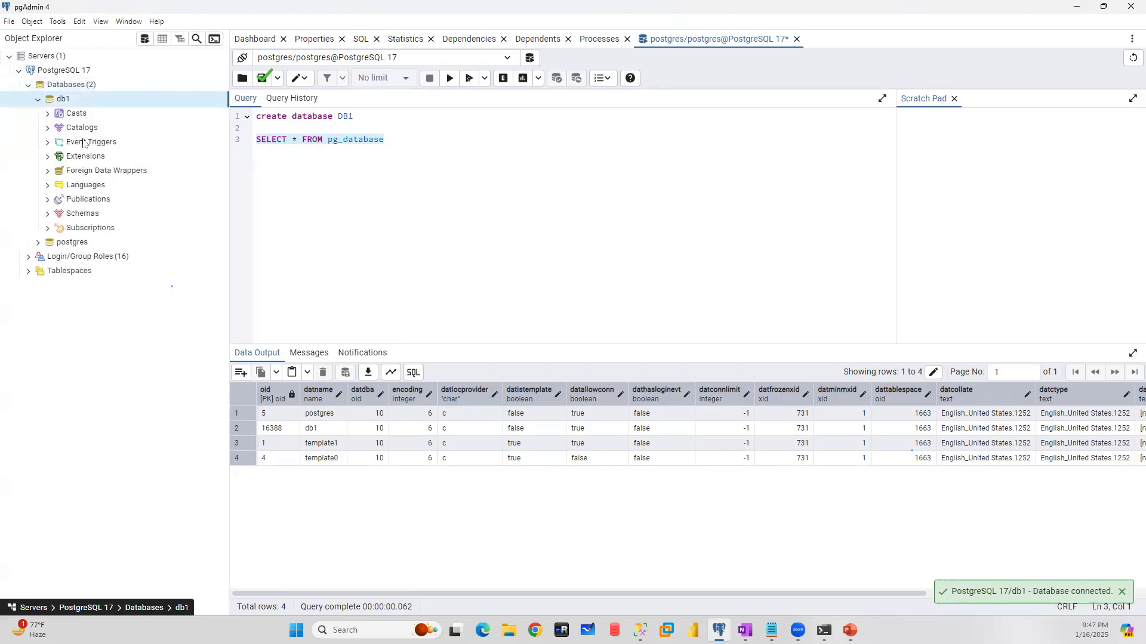
pyautogui.click(38, 99)
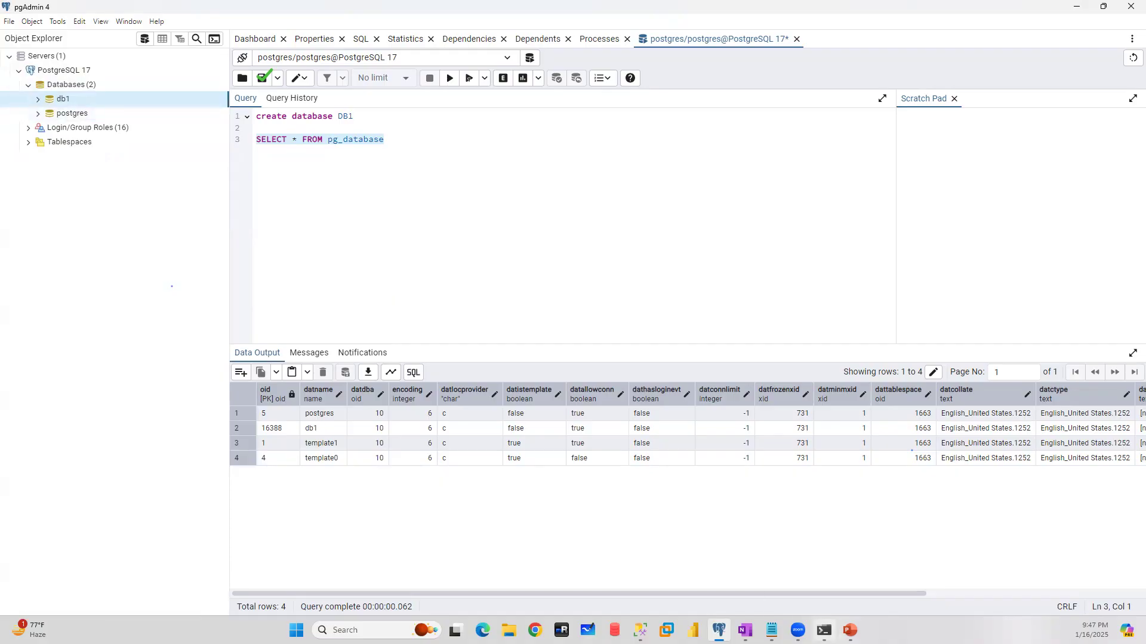
# - Switch to SQL Shell (psql) and list the databases again with \l
pyautogui.hotkey('alt', 'Tab')
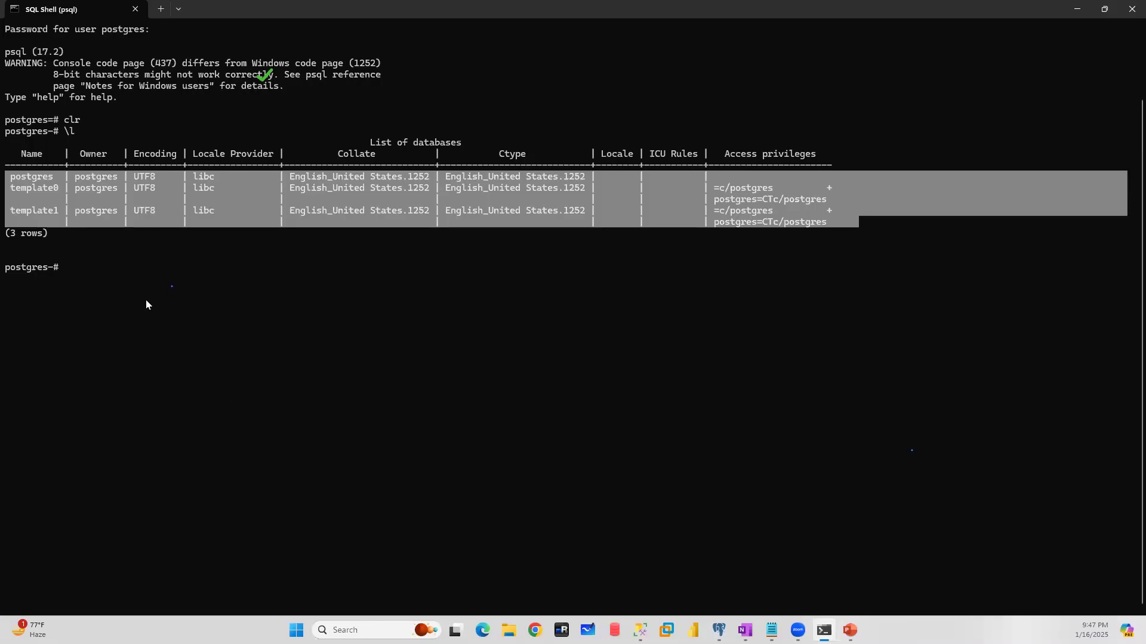
pyautogui.write('\\l')
pyautogui.press('Return')
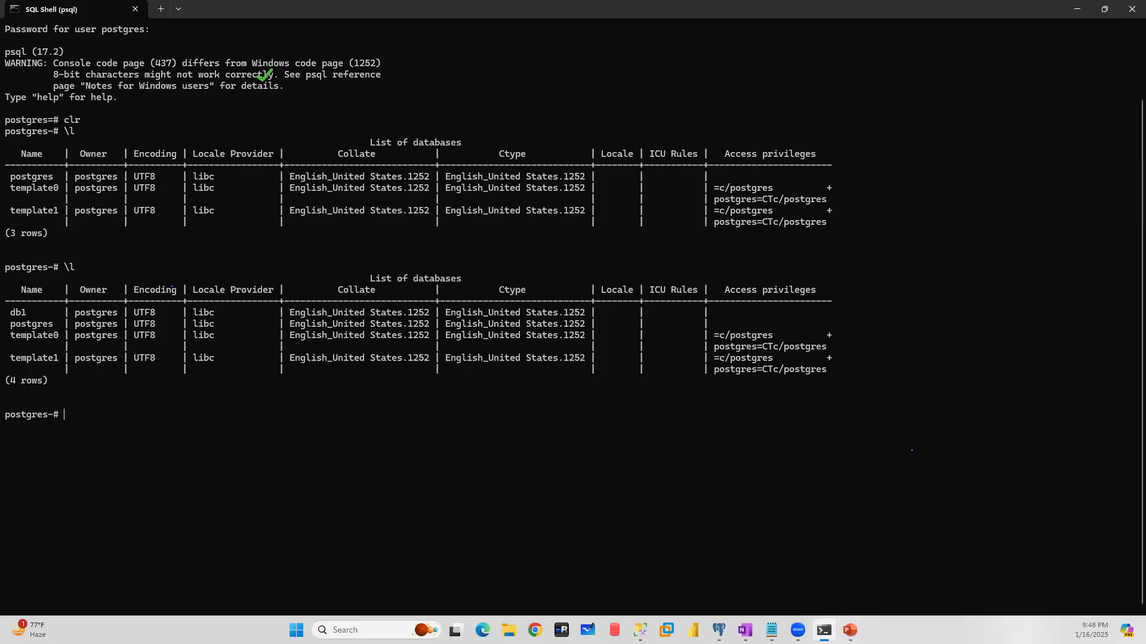
# - Create a database with create database DB2; and re-run the statement once the leftover clr input is out of the query buffer
pyautogui.write('create database DB2;')
pyautogui.press('Return')
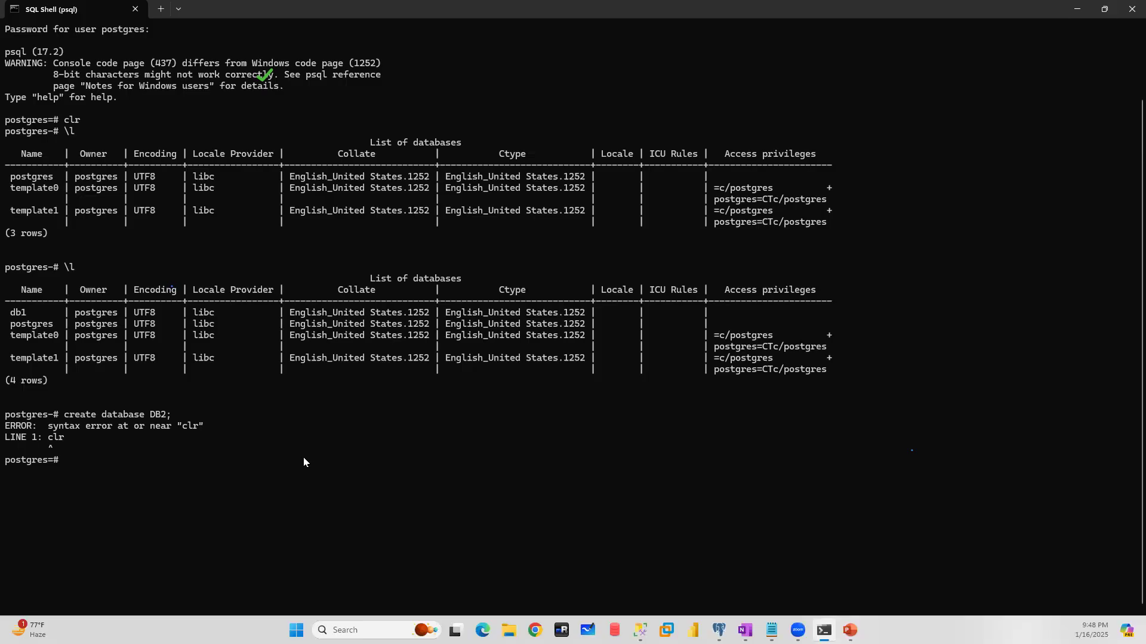
pyautogui.write(';')
pyautogui.press('Return')
pyautogui.press('Up')
pyautogui.press('Up')
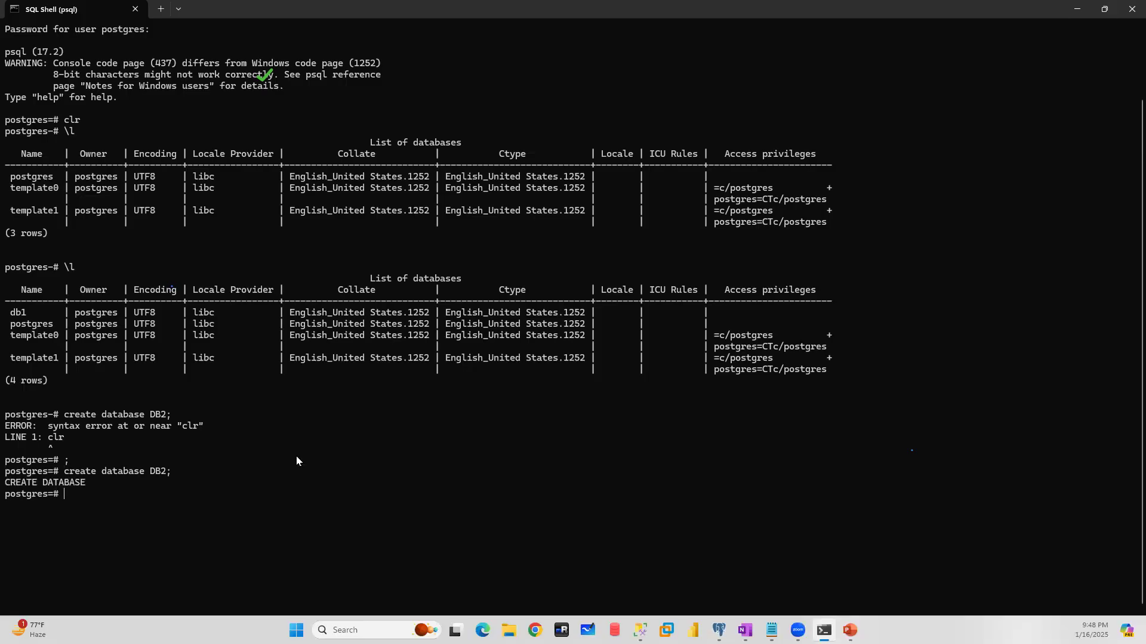
# - List the databases with \l and the server's roles with \du
pyautogui.write('\\l')
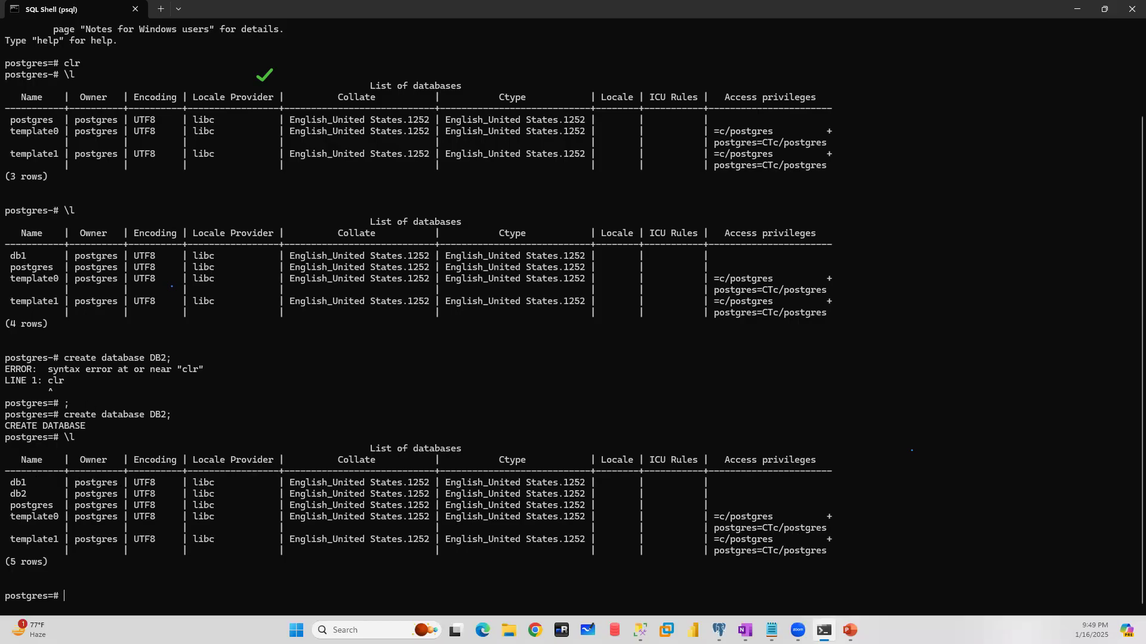
pyautogui.write('\\du')
pyautogui.press('Return')
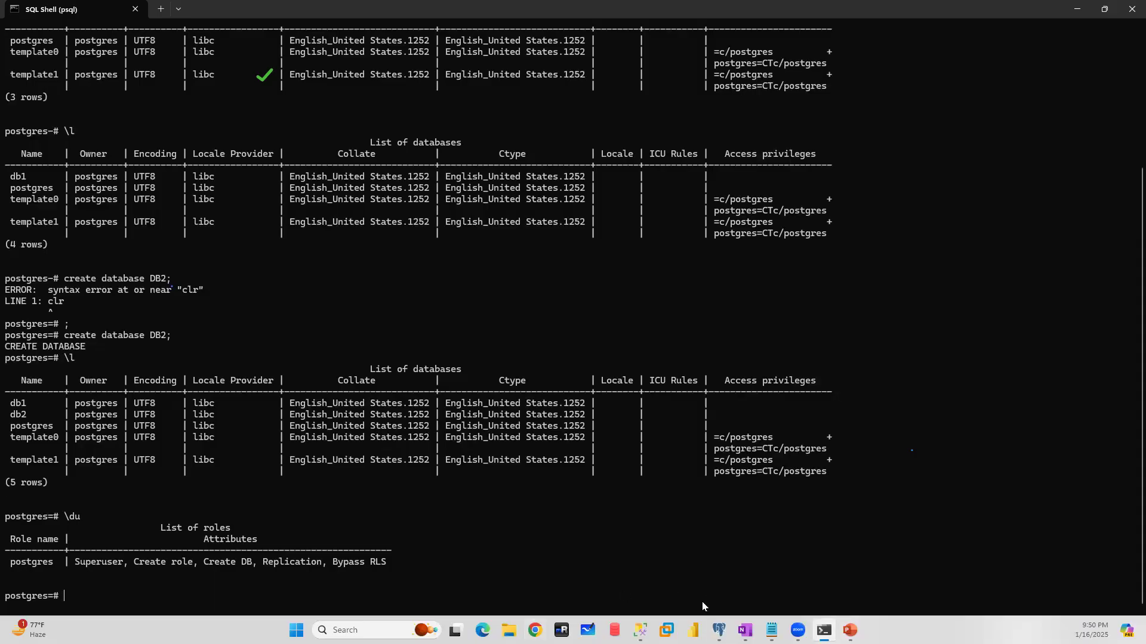
pyautogui.click(718, 630)
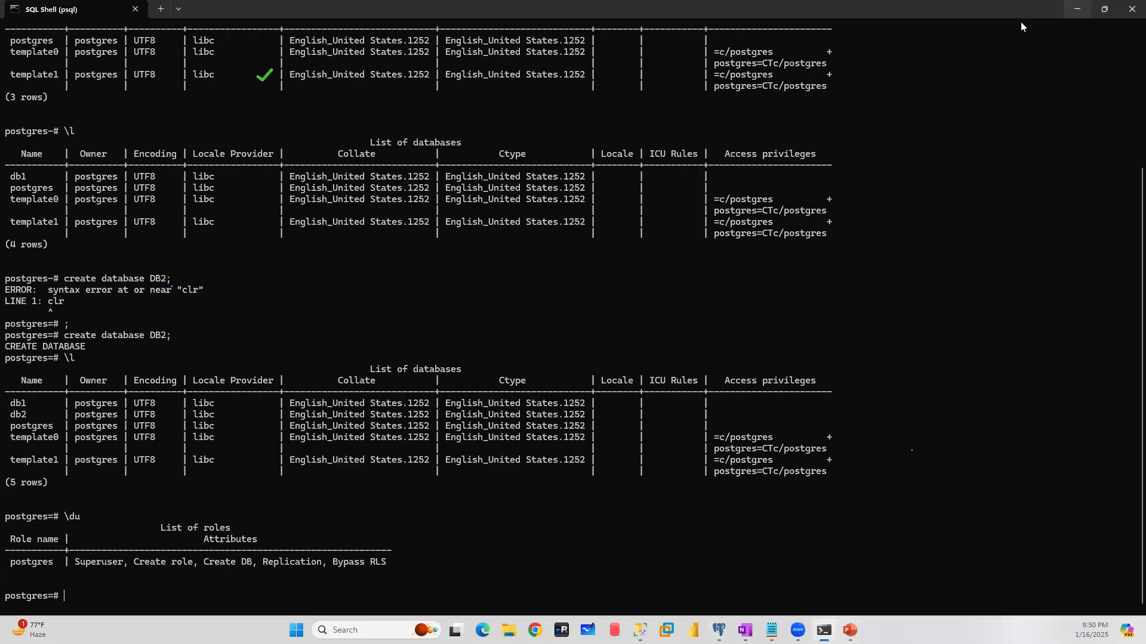
pyautogui.click(1077, 7)
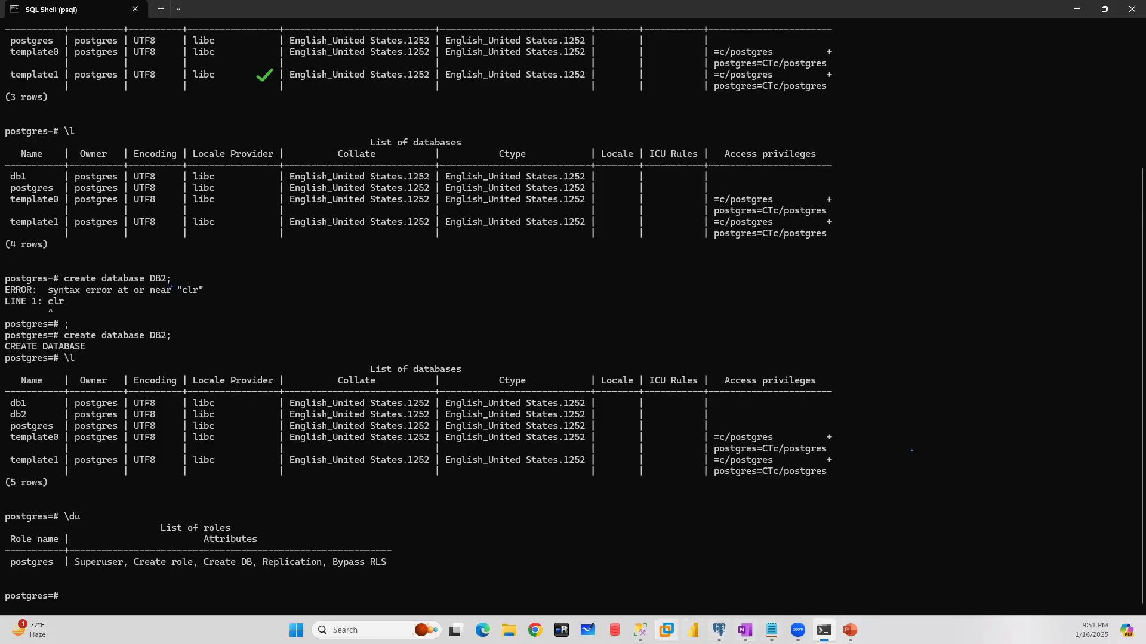
pyautogui.click(719, 630)
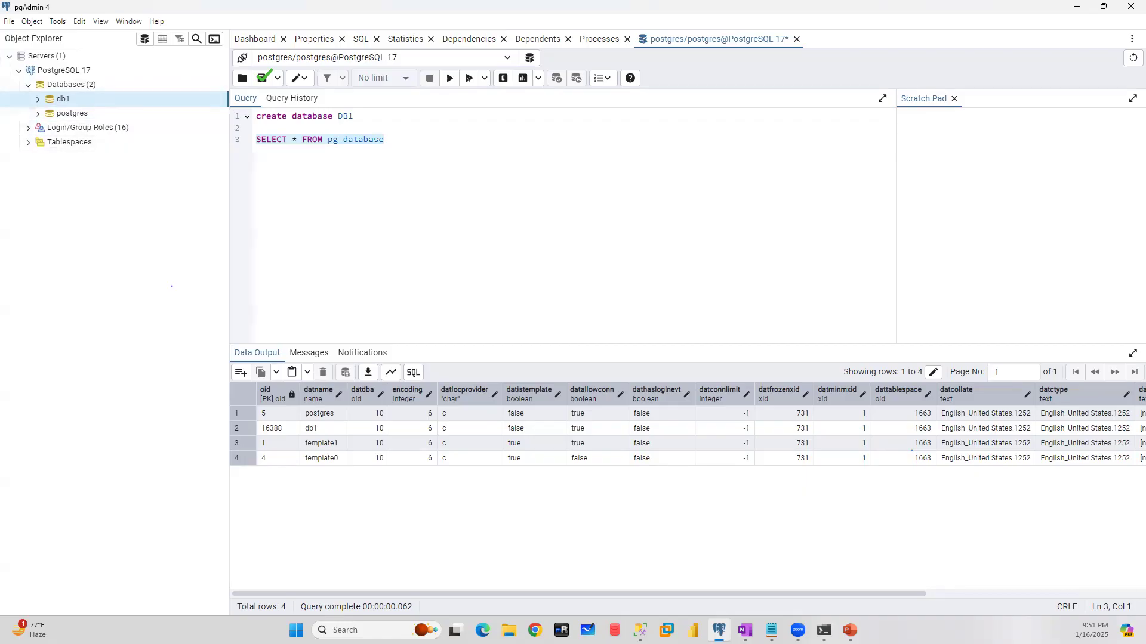
pyautogui.click(1076, 7)
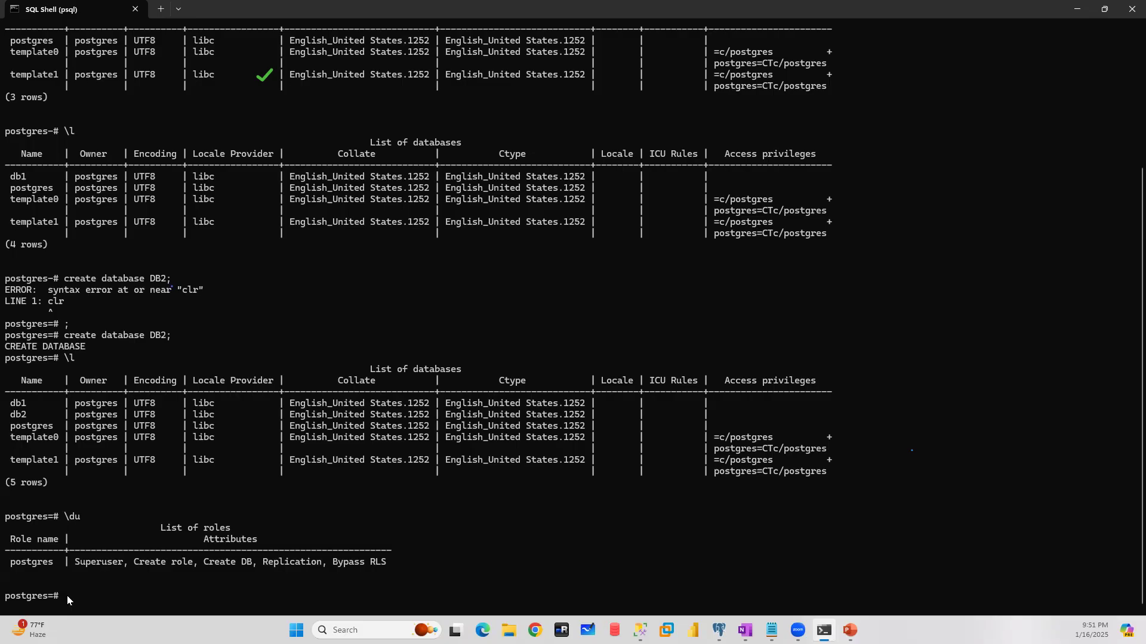
# - Create a database user named user1 with a create user statement that includes the user's password
pyautogui.write("create user user1 password 'user1';")
pyautogui.press('Return')
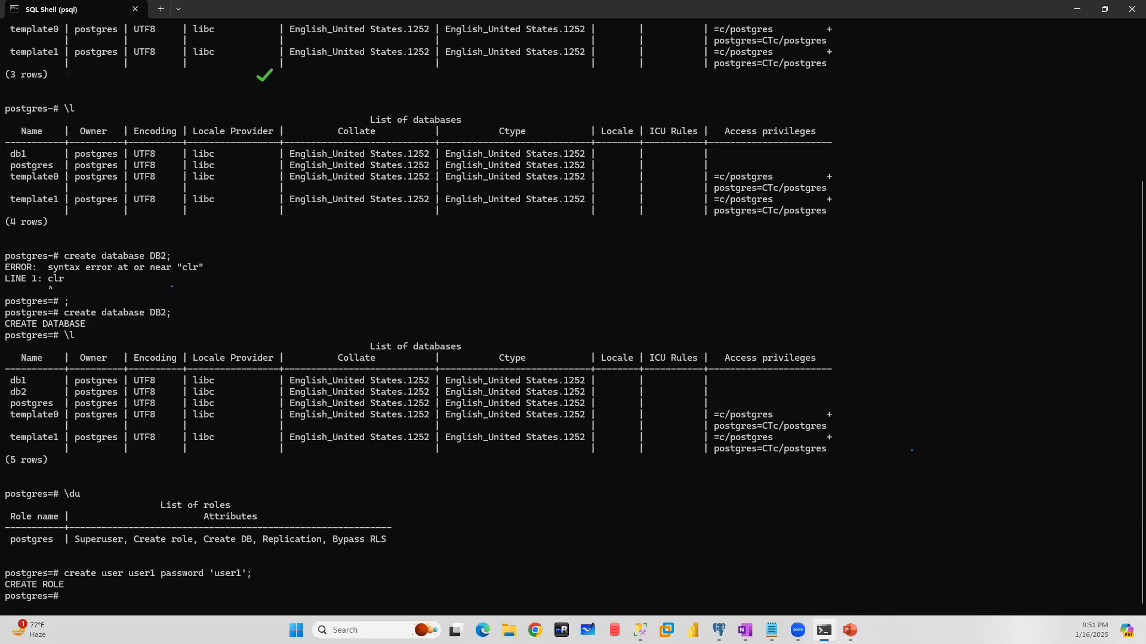
# - List the roles again by re-running \du
pyautogui.press('Up')
pyautogui.press('Up')
pyautogui.press('Return')
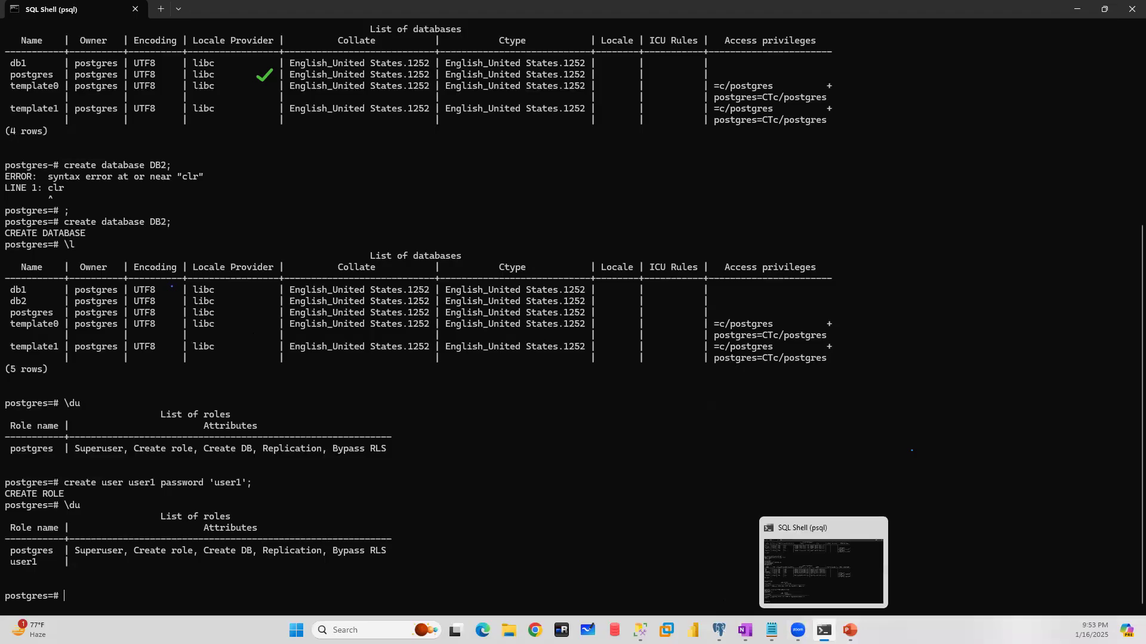
# - Open a second SQL Shell (psql) window from the list of installed apps
pyautogui.rightClick(824, 630)
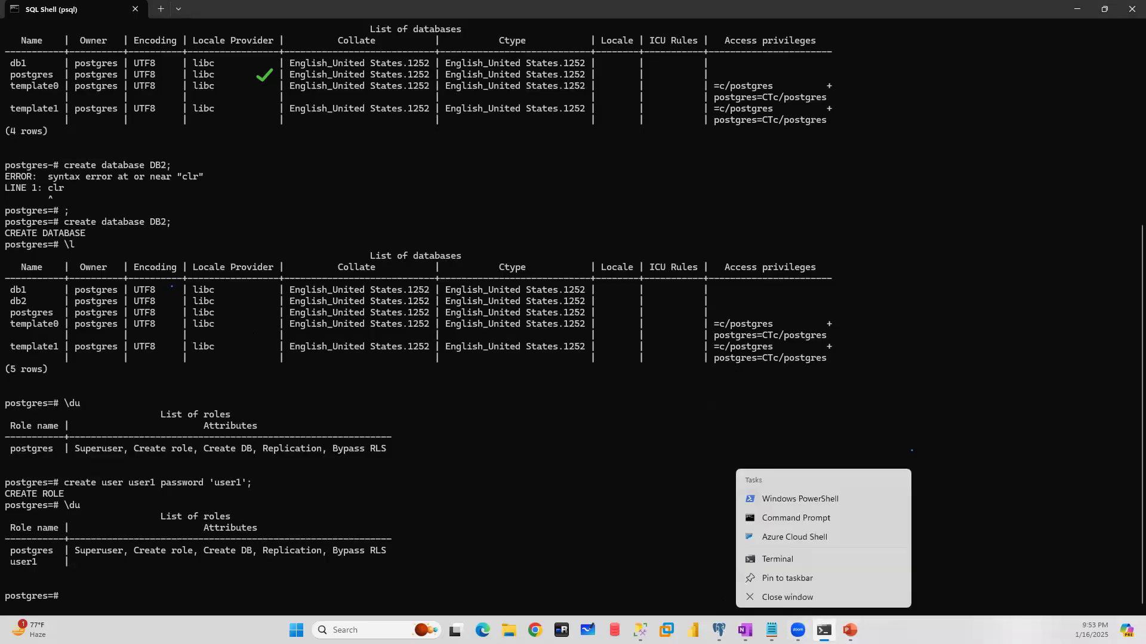
pyautogui.click(779, 560)
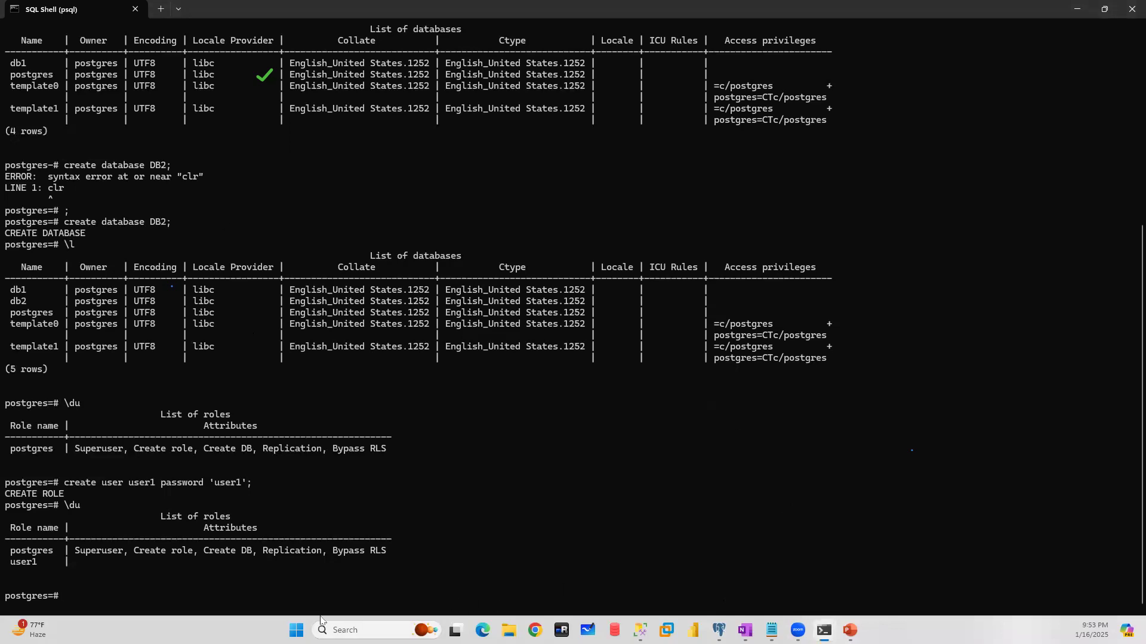
pyautogui.click(296, 630)
pyautogui.click(702, 245)
pyautogui.scroll(-10, 521, 461)
pyautogui.scroll(-10, 521, 462)
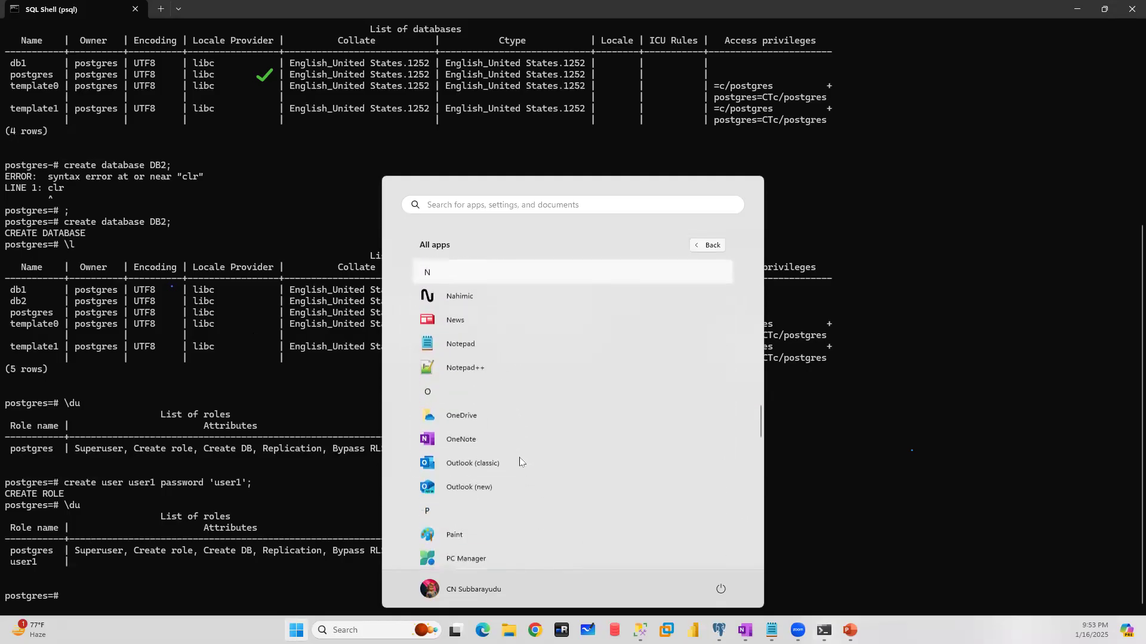
pyautogui.click(482, 466)
pyautogui.scroll(-5, 496, 477)
pyautogui.click(466, 425)
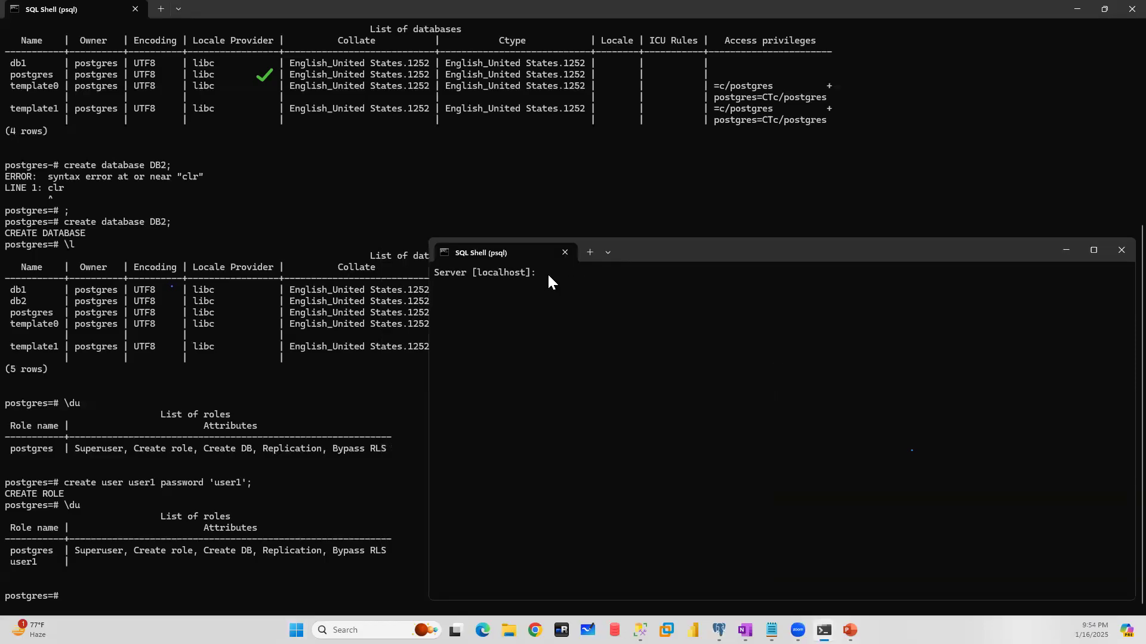
# - Try to log in to database DB1 as user1 on the default server and port, entering the account password, and close that shell window
pyautogui.press('Return')
pyautogui.write('DB1')
pyautogui.press('Return')
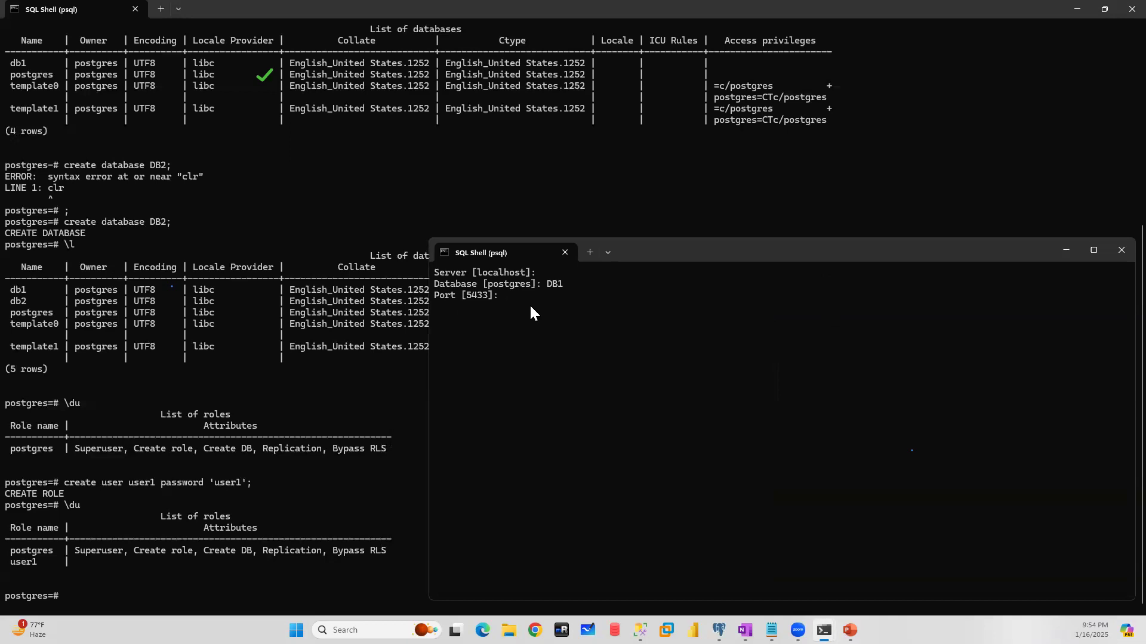
pyautogui.press('Return')
pyautogui.write('user1')
pyautogui.press('Return')
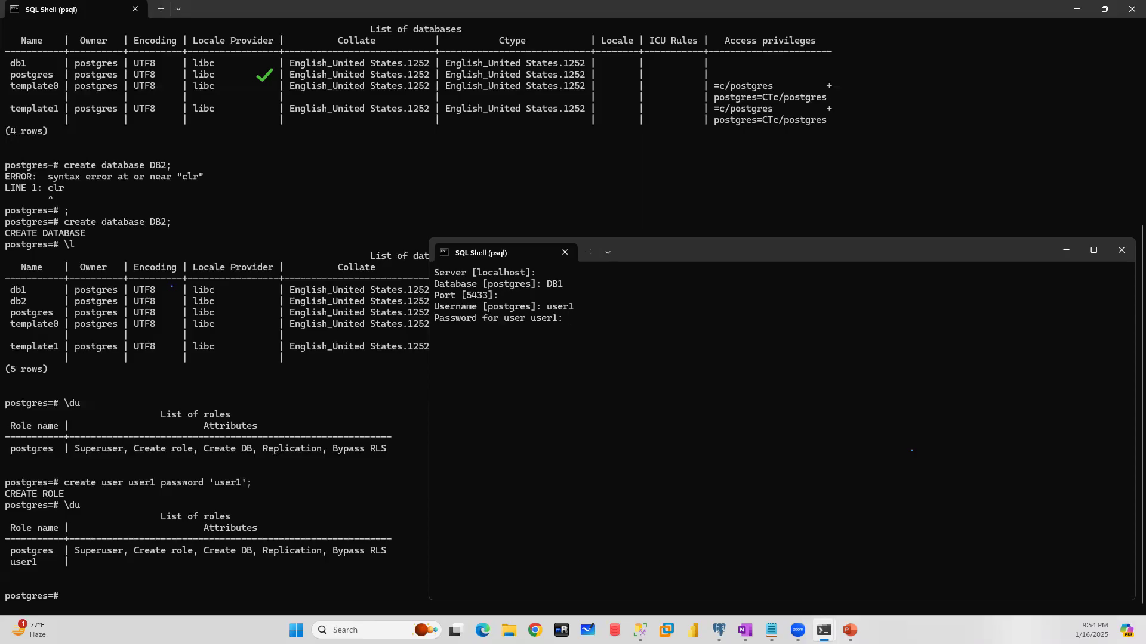
pyautogui.press('Return')
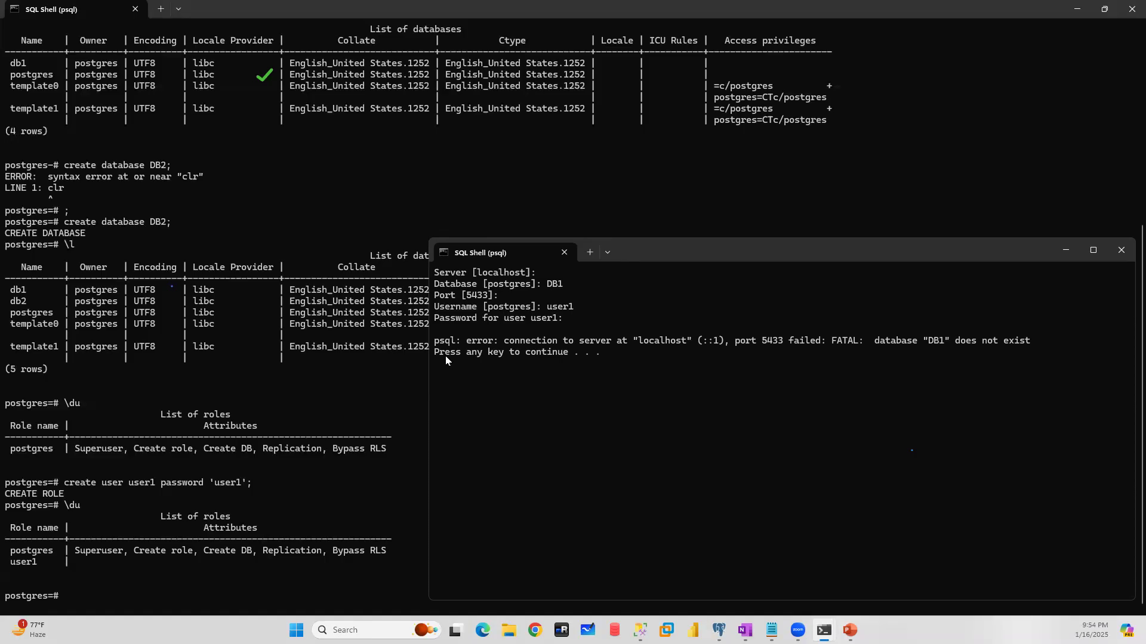
pyautogui.click(1120, 250)
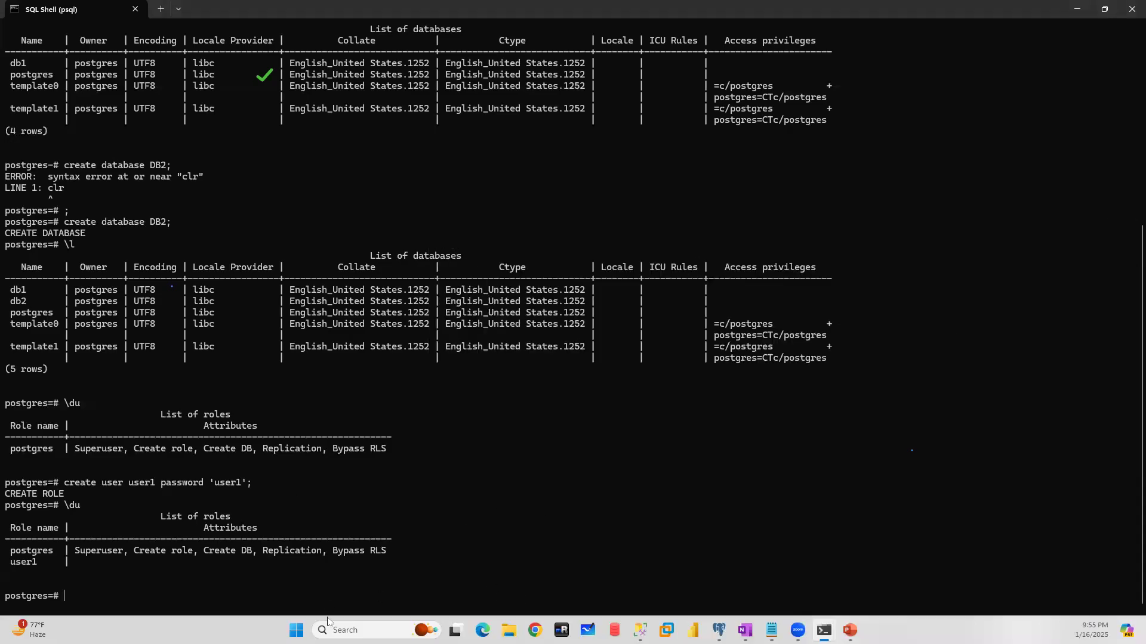
# - Switch to File Explorer, open the folder C:\Program Files\PostgreSQL\17\bin, and select its full path
pyautogui.click(509, 630)
pyautogui.click(58, 385)
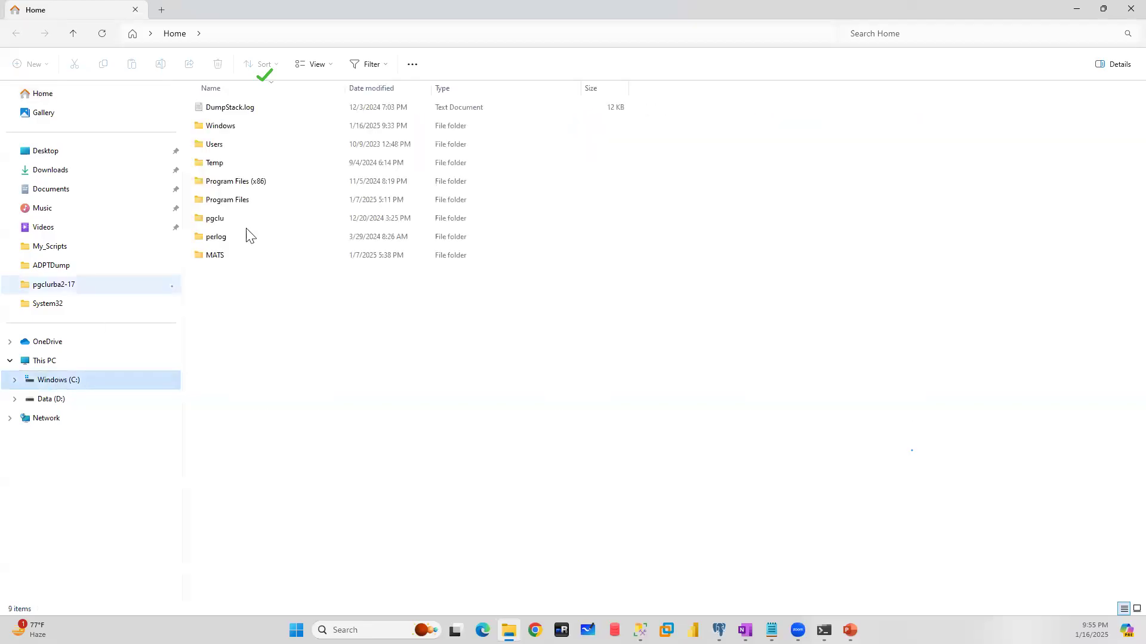
pyautogui.doubleClick(236, 201)
pyautogui.scroll(-4, 268, 375)
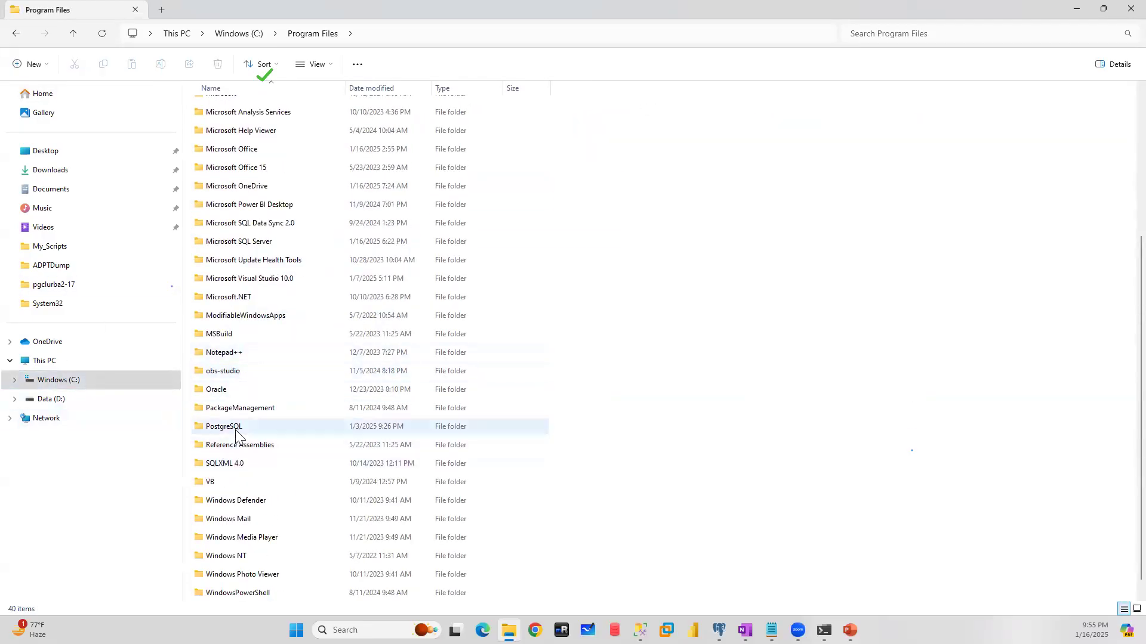
pyautogui.doubleClick(236, 428)
pyautogui.click(208, 129)
pyautogui.doubleClick(207, 127)
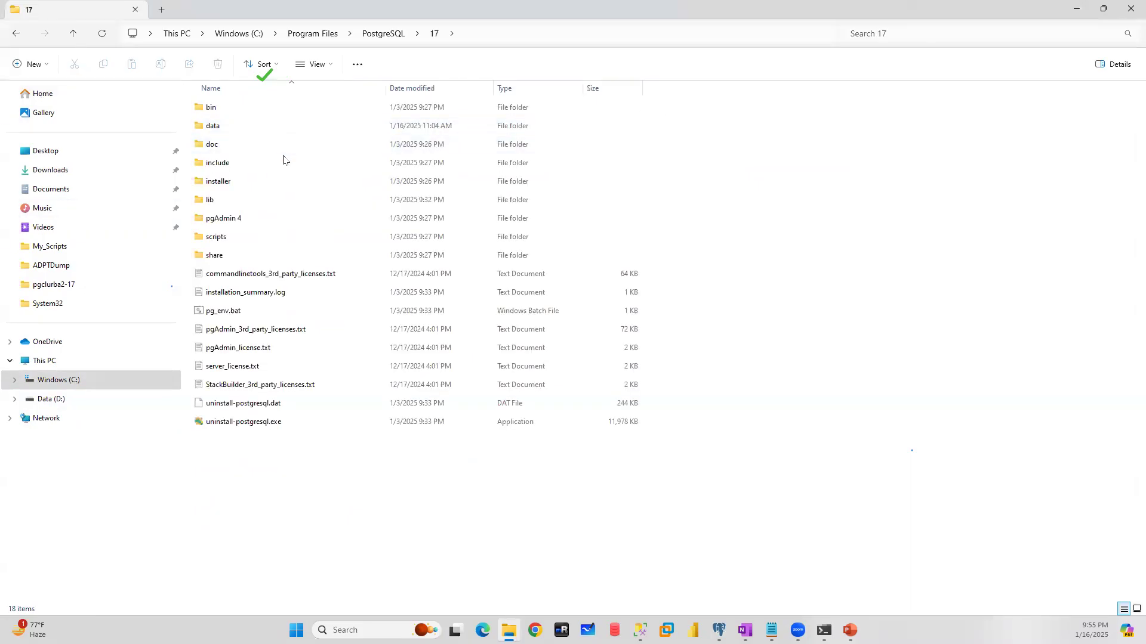
pyautogui.doubleClick(224, 110)
pyautogui.click(569, 29)
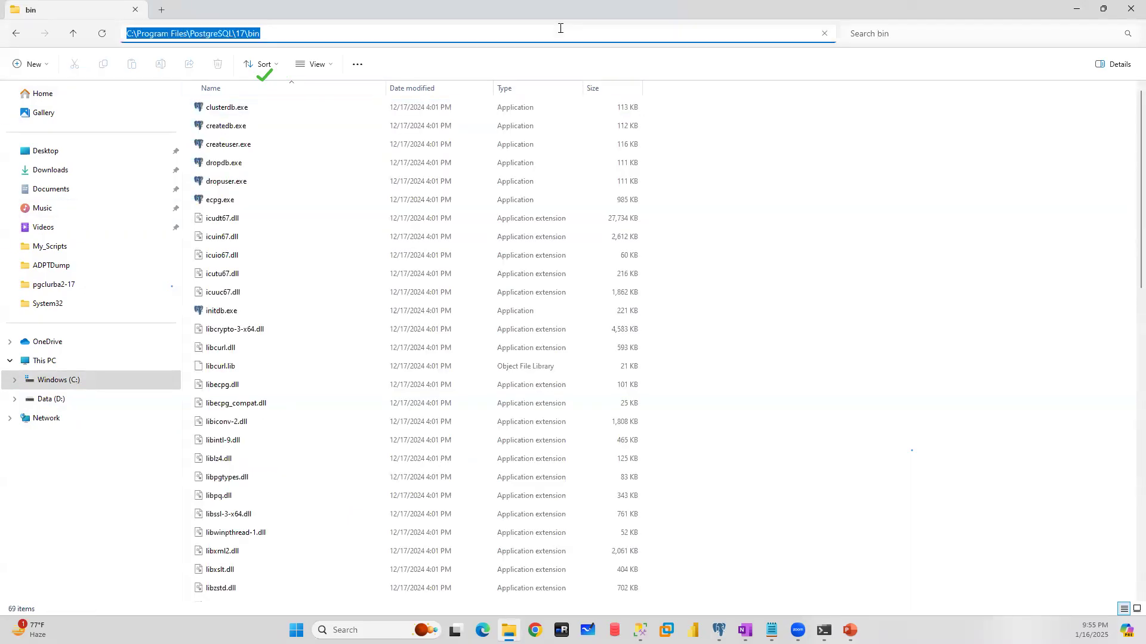
# - Open Command Prompt in the PostgreSQL bin folder and write the command psql -p 5433 -d db1 -U user1 at its prompt
pyautogui.write('cmd')
pyautogui.press('Return')
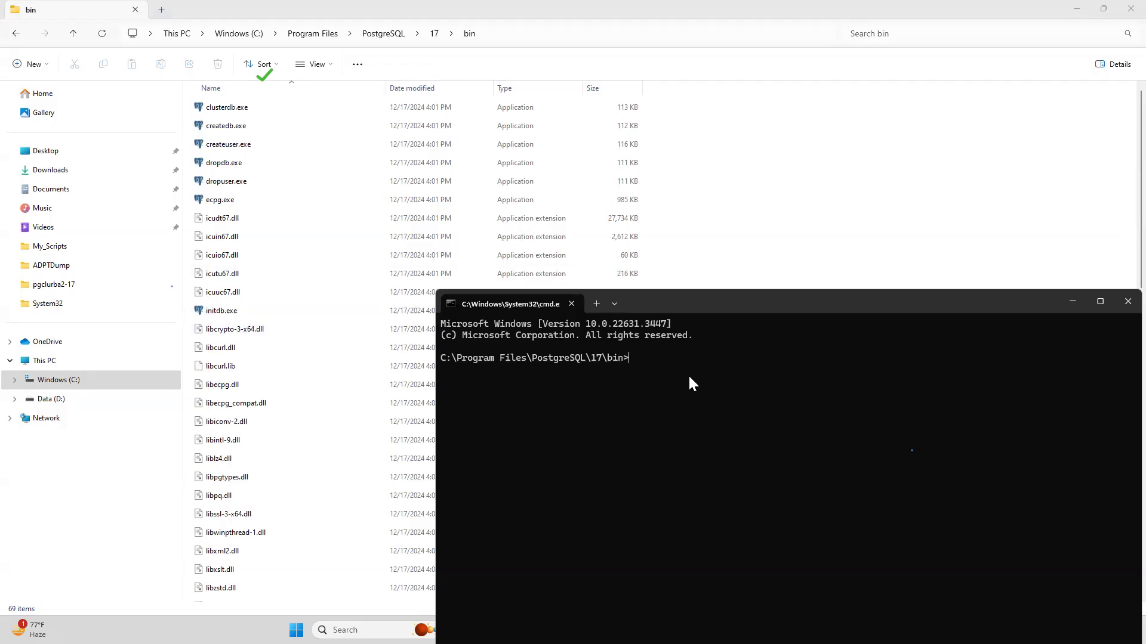
pyautogui.write('psql -p 5433 -d db1 -U user1')
pyautogui.click(1076, 10)
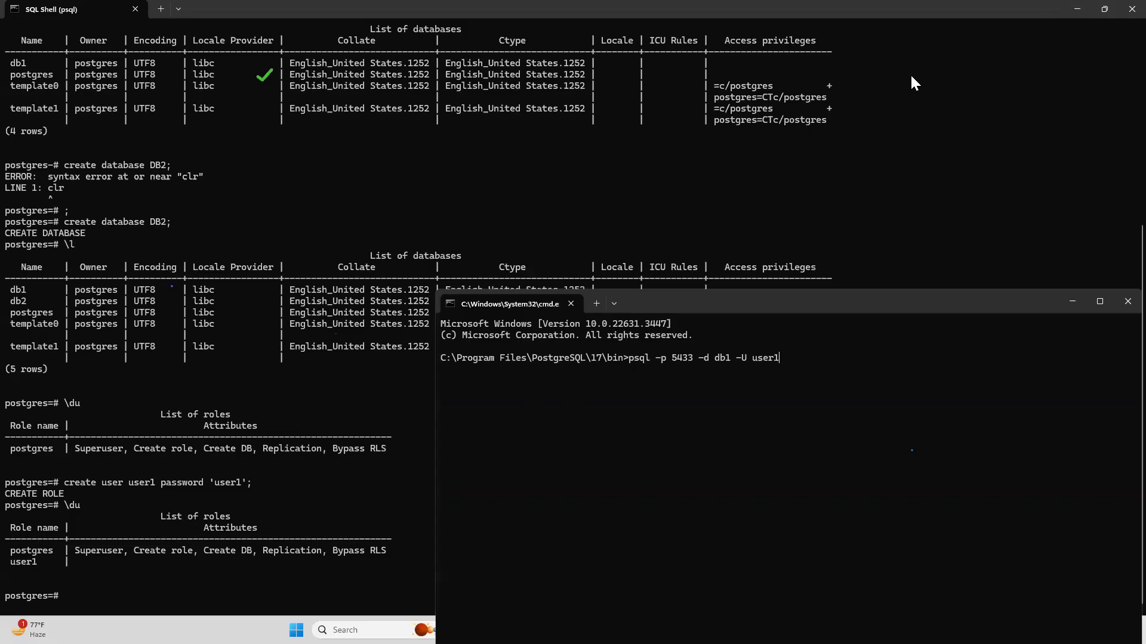
# - Look through the terminal's Appearance and Color schemes settings, including the Campbell Powershell scheme, and close the settings
pyautogui.rightClick(739, 300)
pyautogui.click(770, 396)
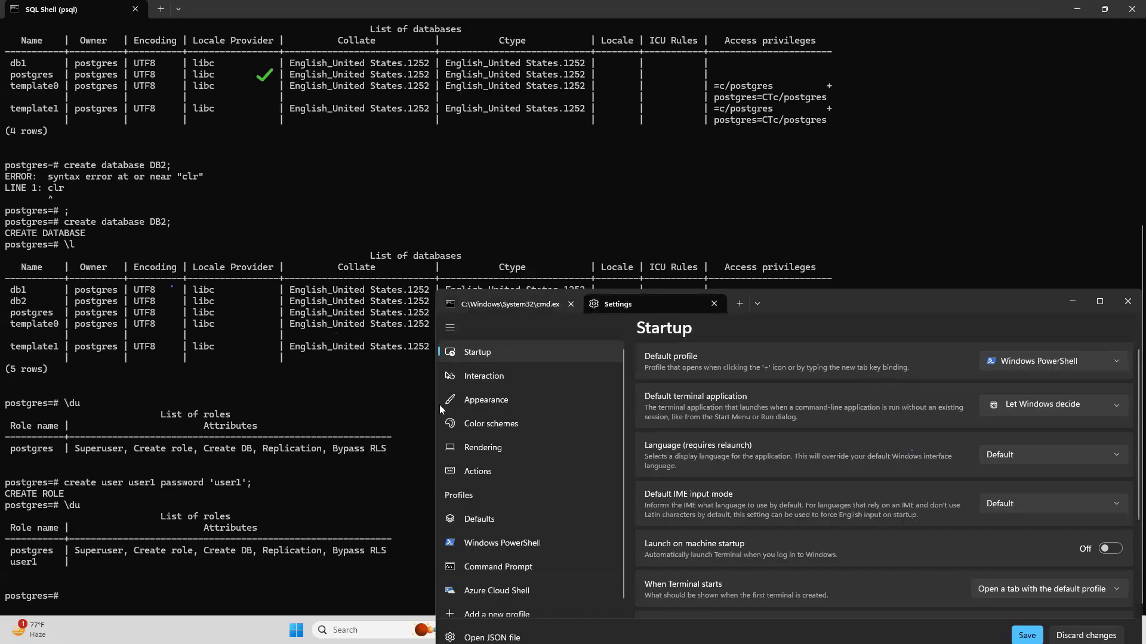
pyautogui.click(474, 403)
pyautogui.click(493, 426)
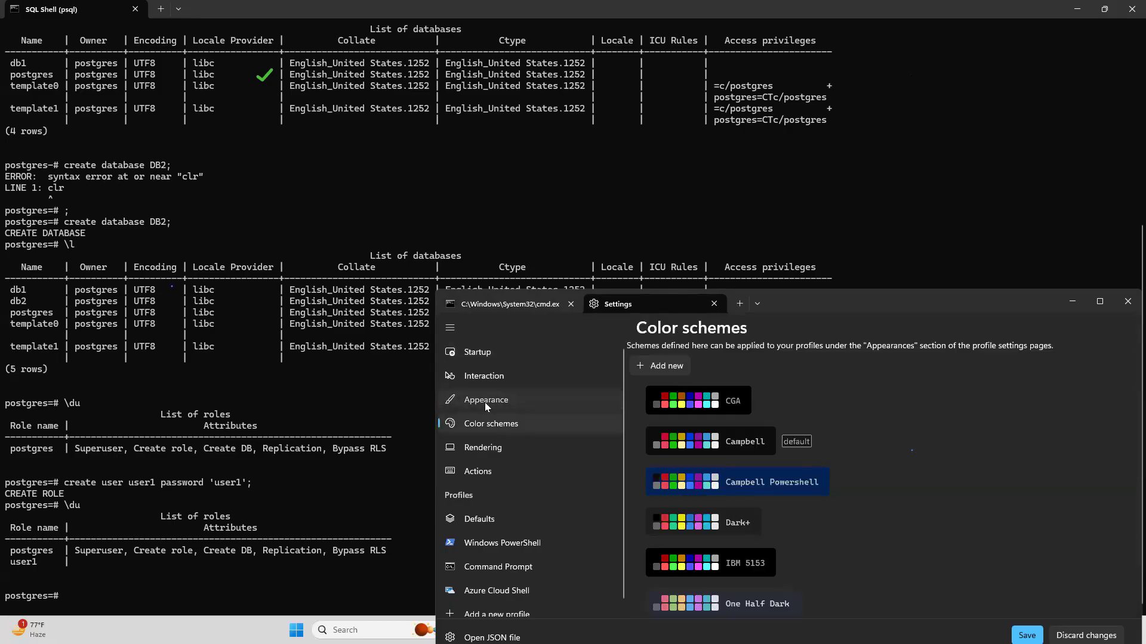
pyautogui.click(485, 402)
pyautogui.scroll(-5, 864, 511)
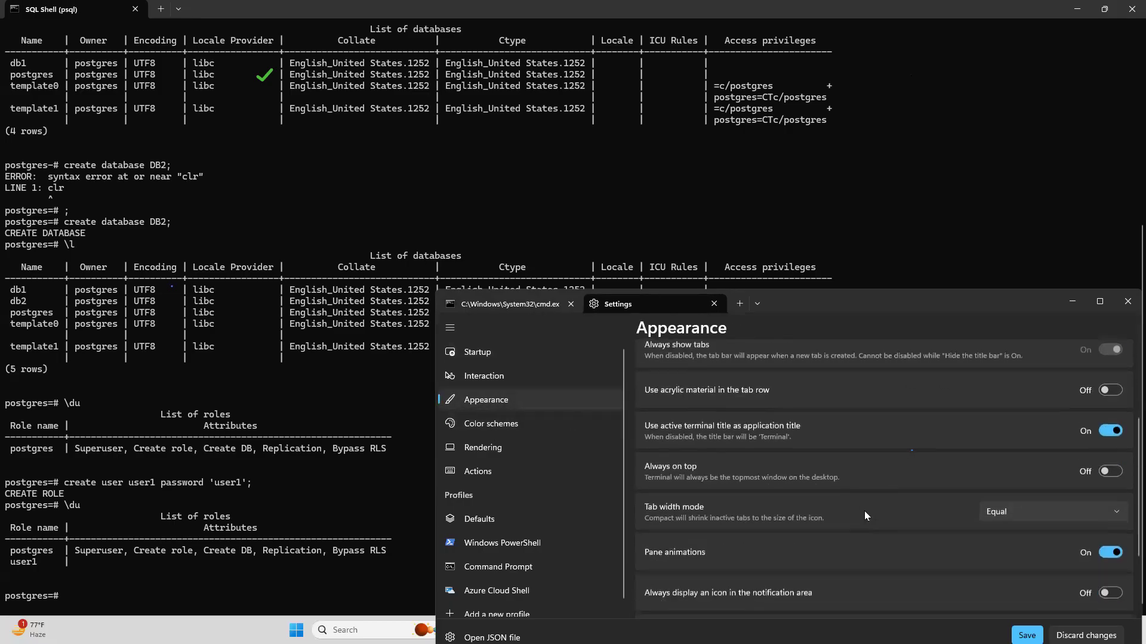
pyautogui.scroll(5, 864, 511)
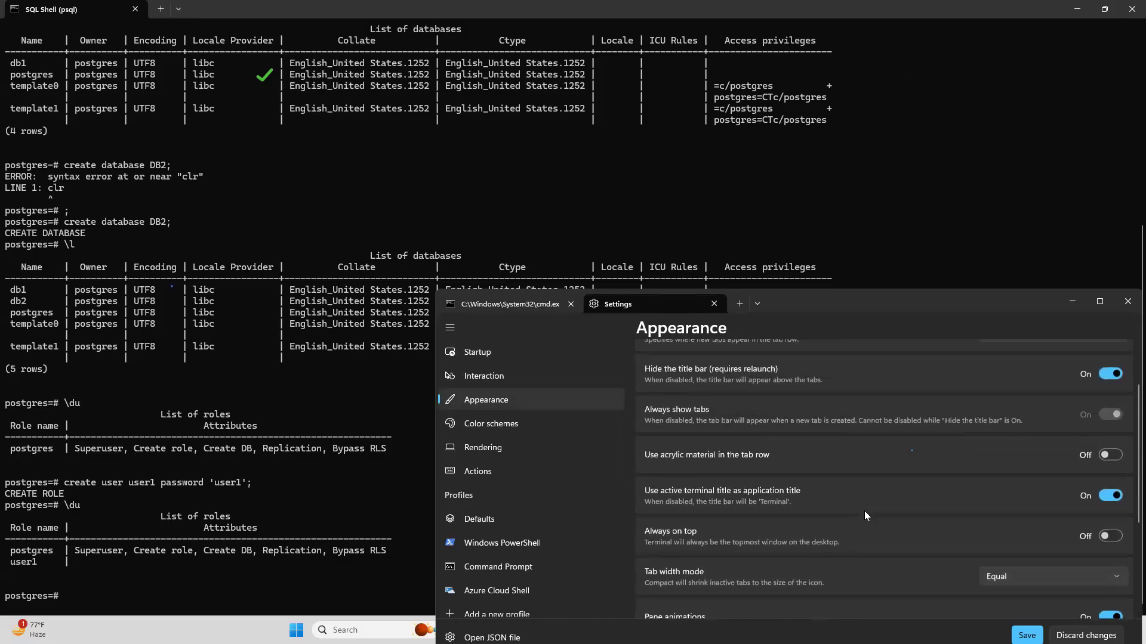
pyautogui.click(487, 425)
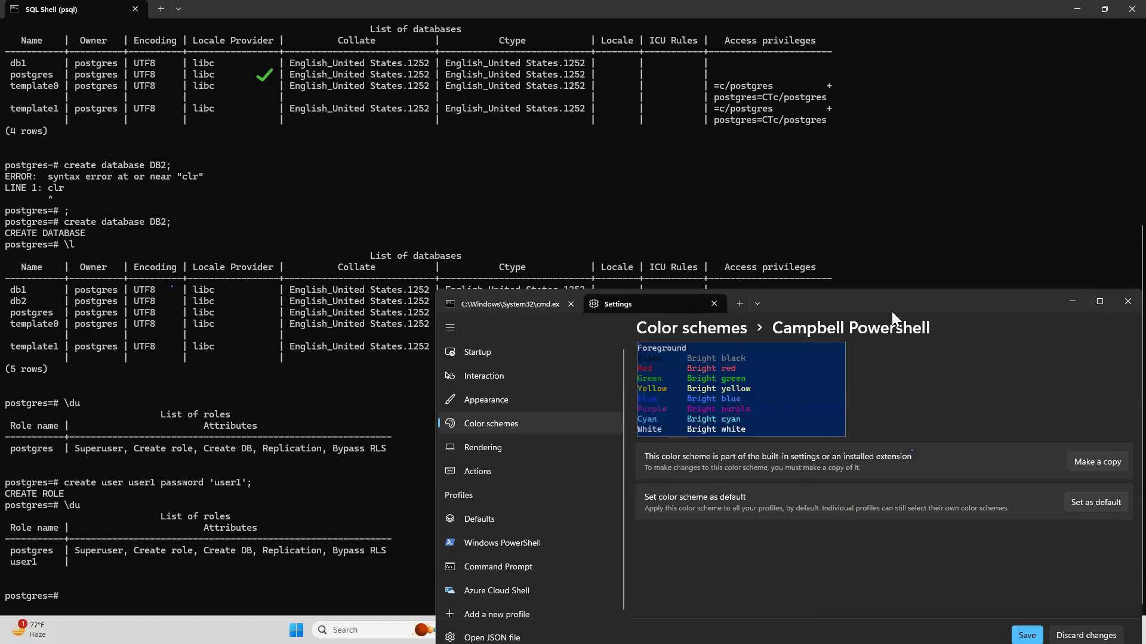
pyautogui.click(714, 303)
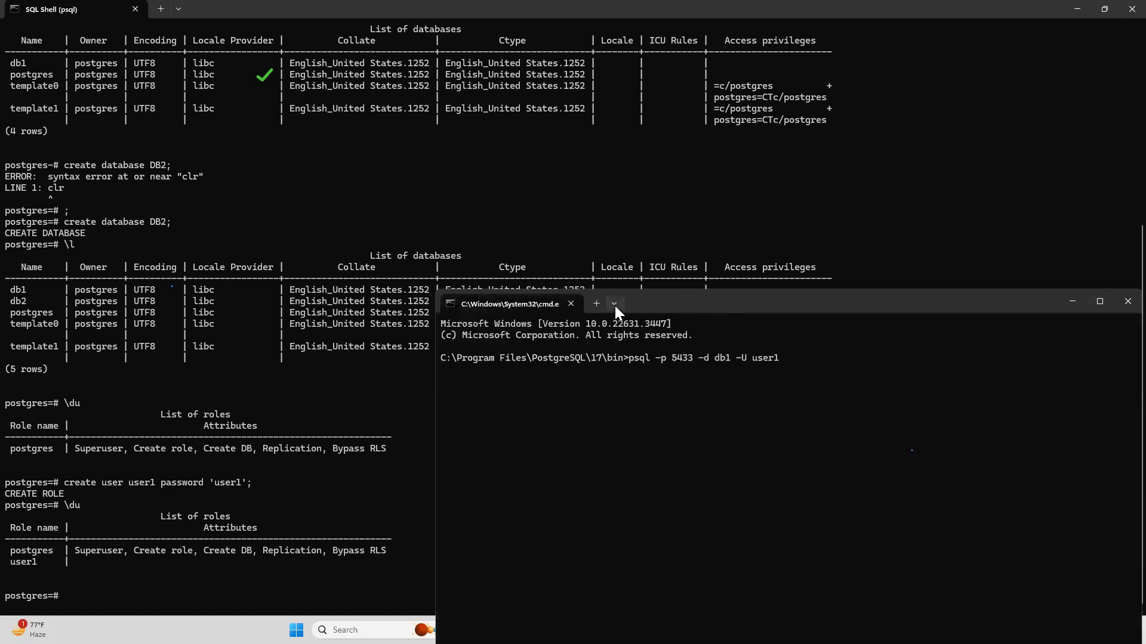
# - Run the psql command, log in to db1 with the password of user1, and minimize that terminal
pyautogui.press('Return')
pyautogui.press('Return')
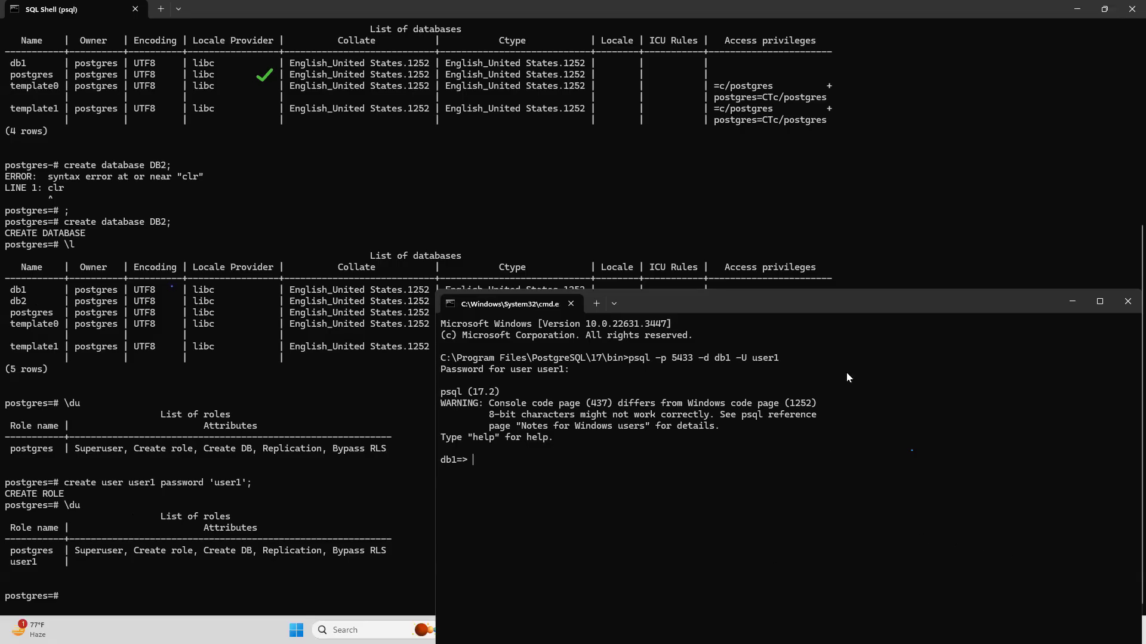
pyautogui.click(1070, 298)
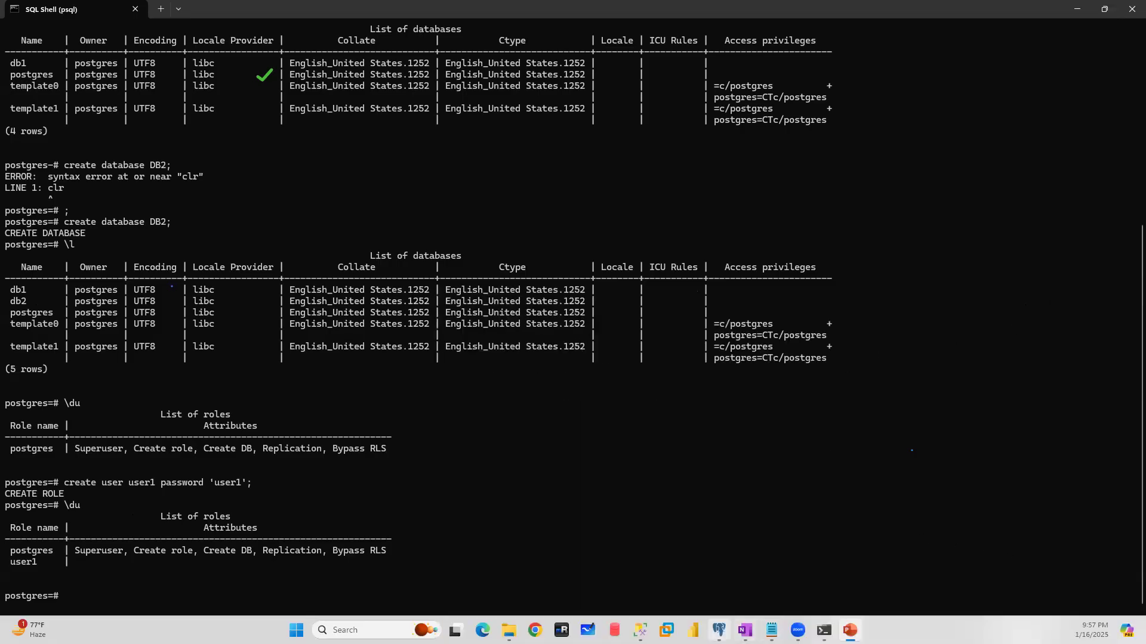
# - Switch to SQL Server Management Studio and examine the server-level Security folder and the Security folder of the AdventureWorks2019 database
pyautogui.click(720, 629)
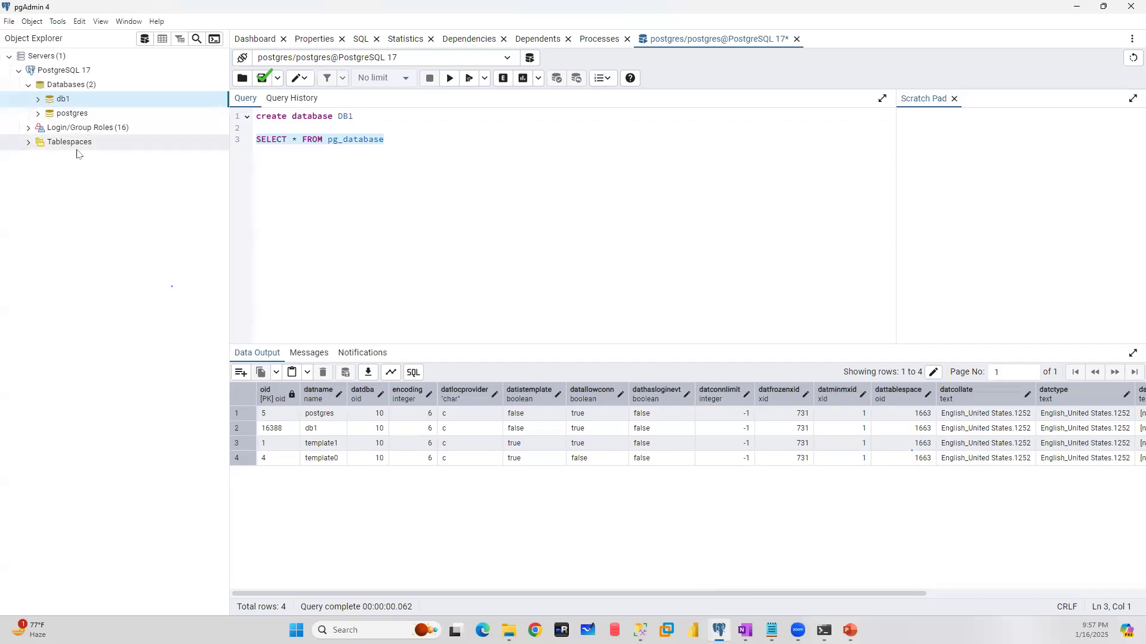
pyautogui.click(640, 631)
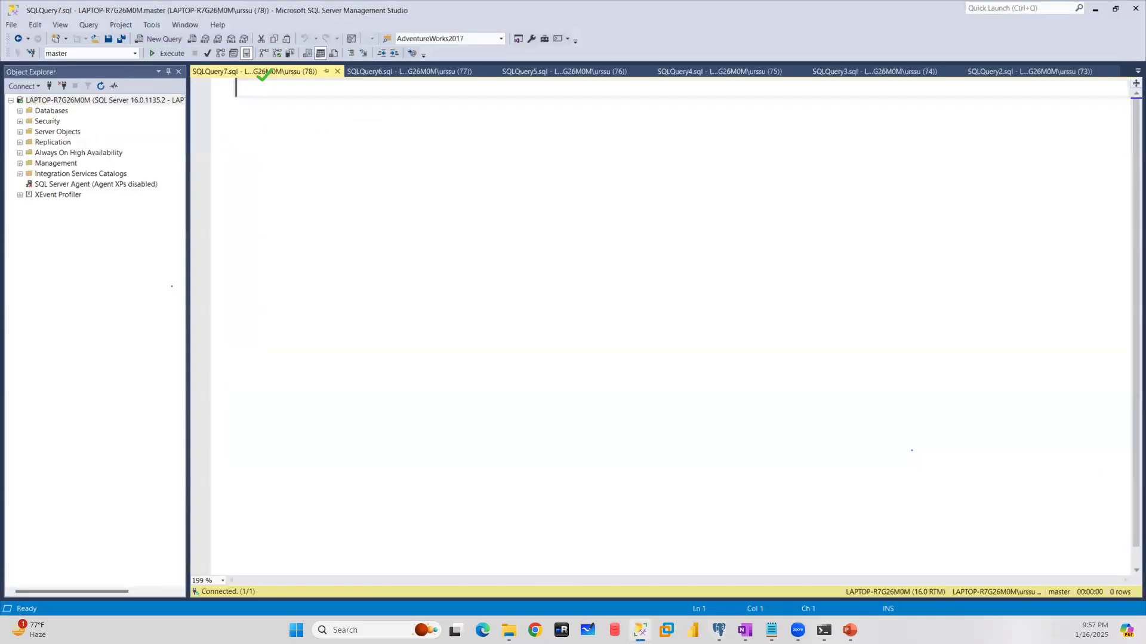
pyautogui.click(20, 121)
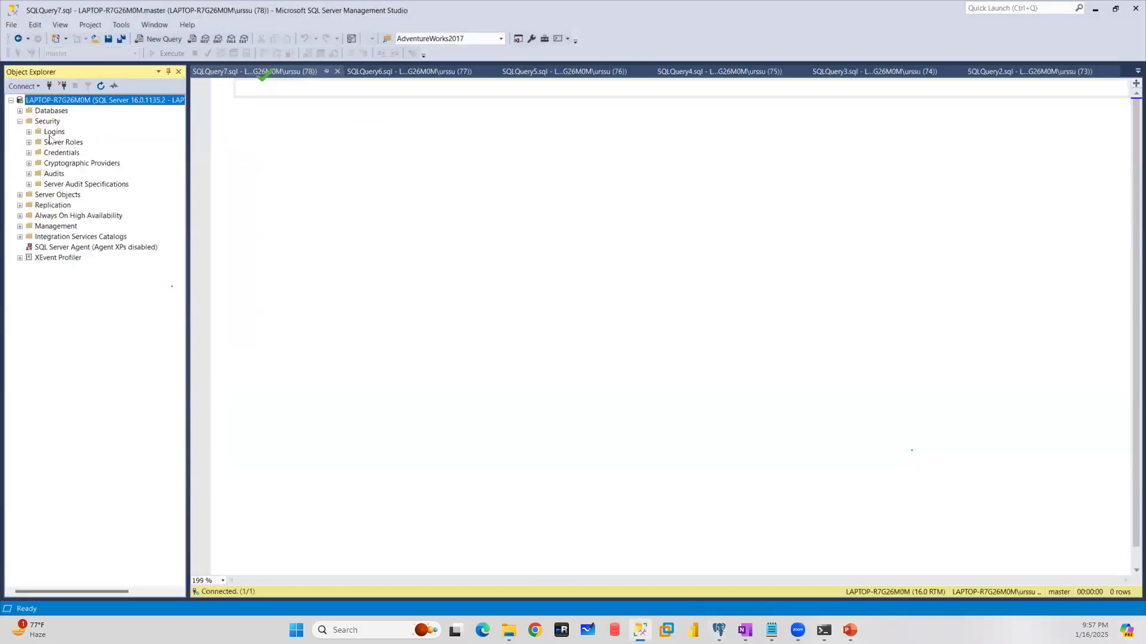
pyautogui.click(20, 111)
pyautogui.click(28, 142)
pyautogui.click(37, 237)
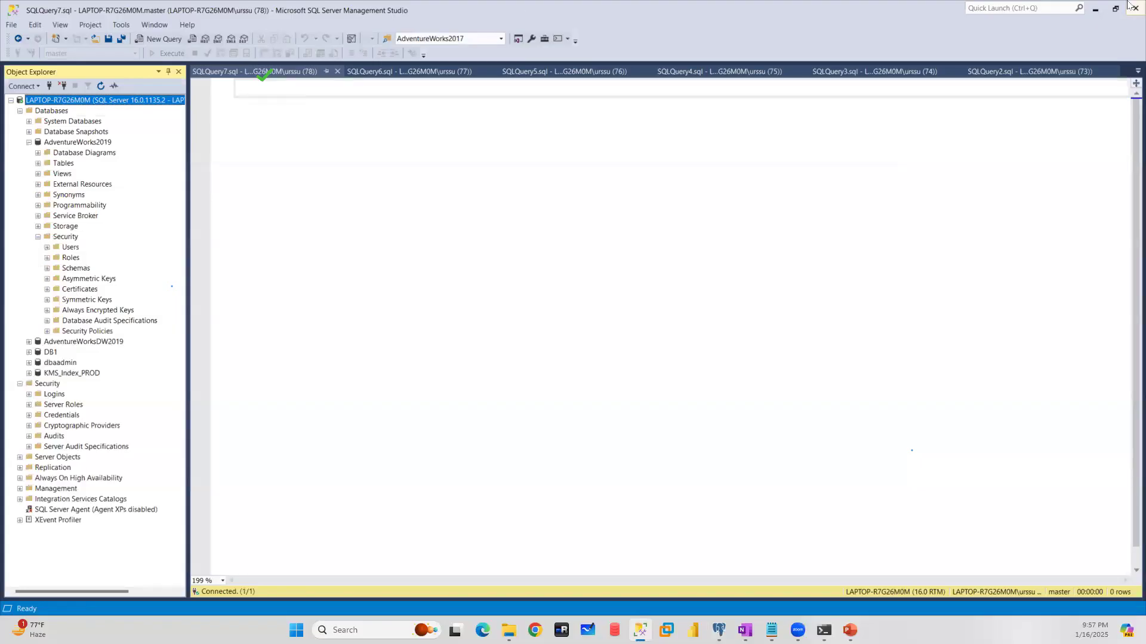
pyautogui.click(1095, 9)
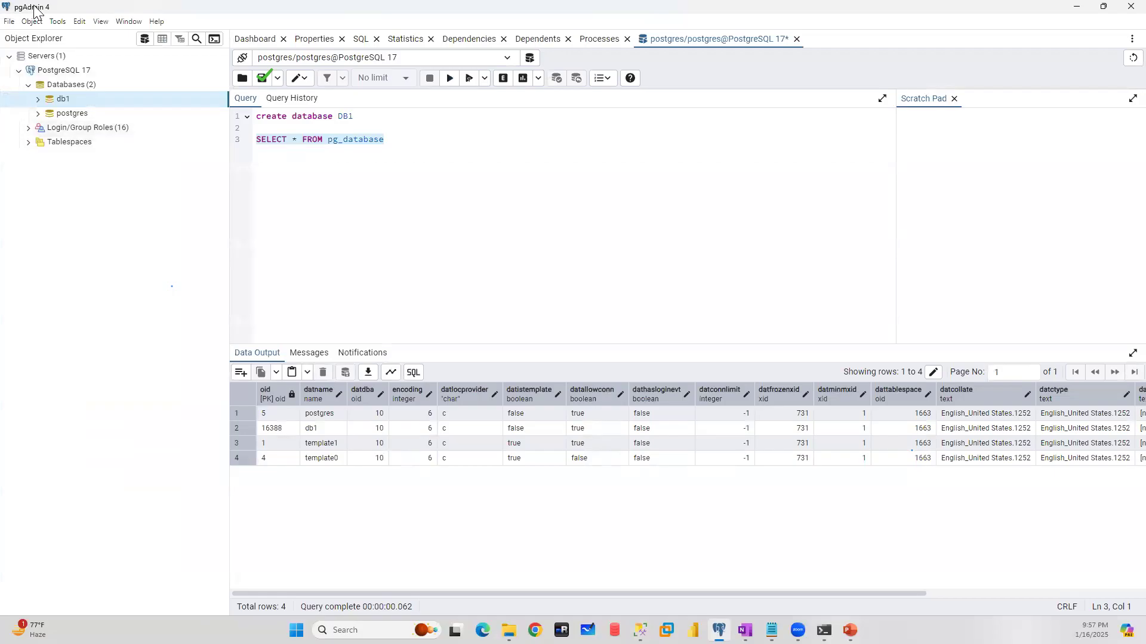
# - Expand Login/Group Roles under PostgreSQL 17 in pgAdmin and refresh the list of roles
pyautogui.click(30, 128)
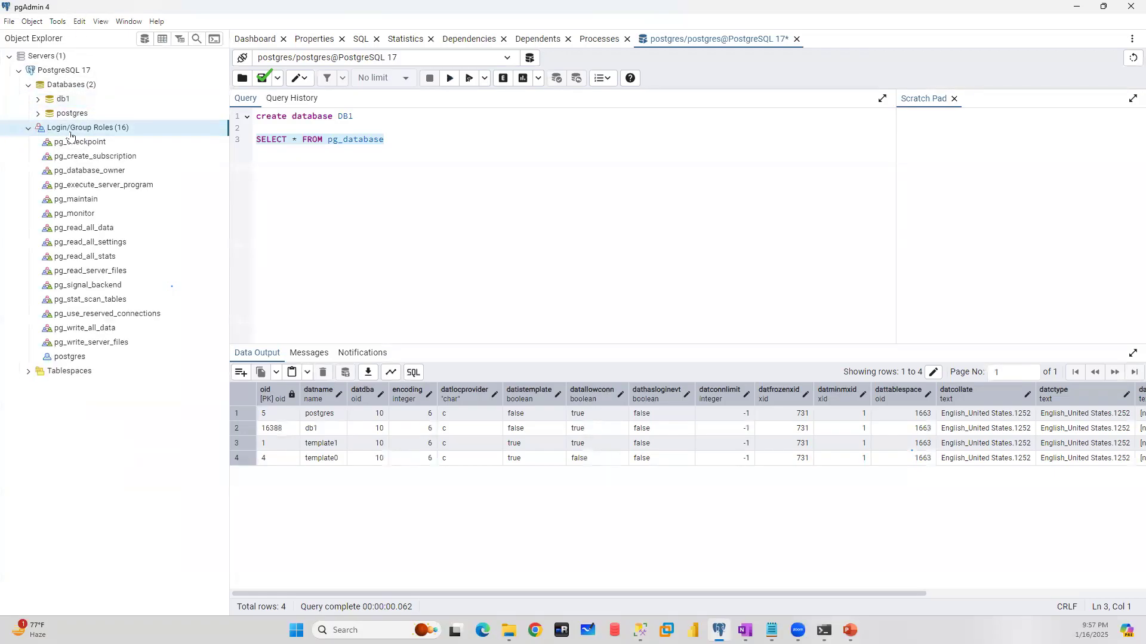
pyautogui.click(1077, 8)
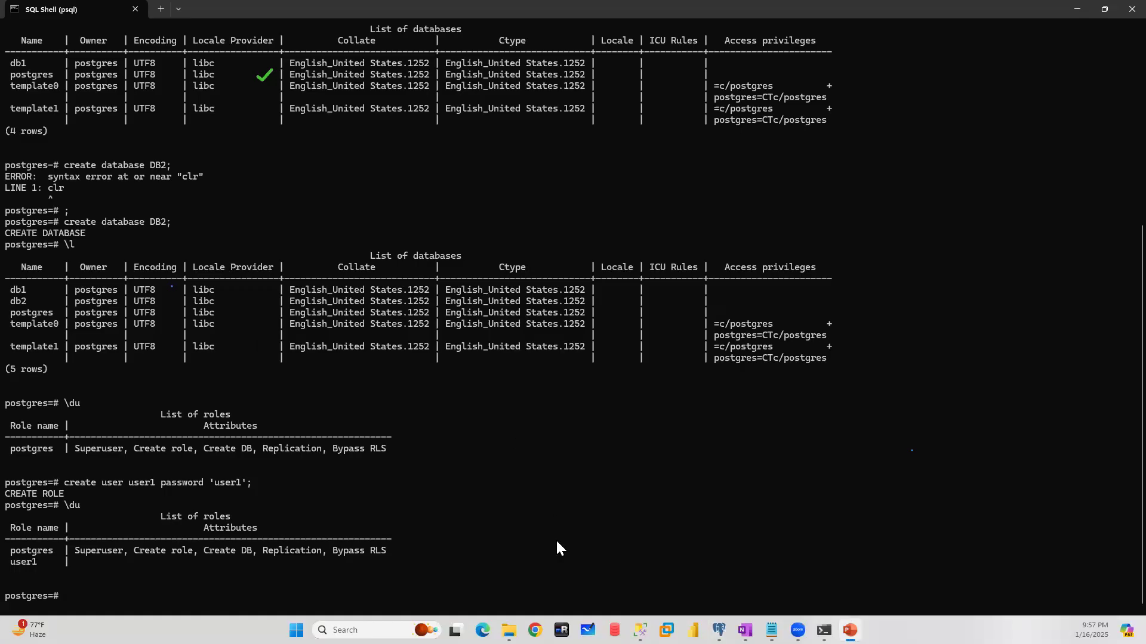
pyautogui.click(718, 631)
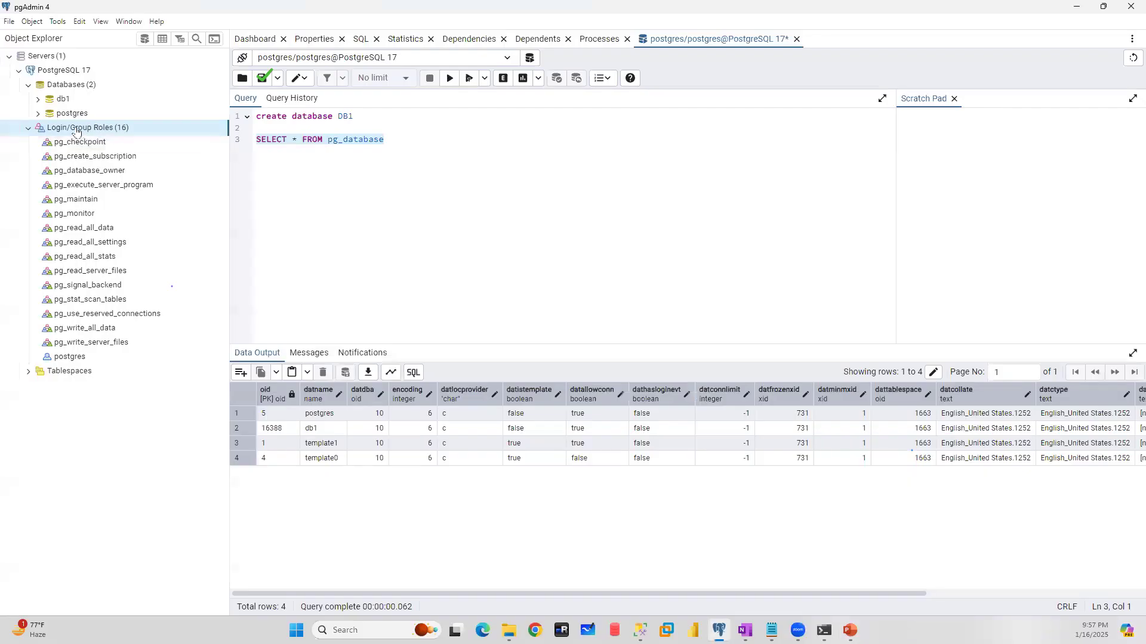
pyautogui.rightClick(79, 128)
pyautogui.click(100, 151)
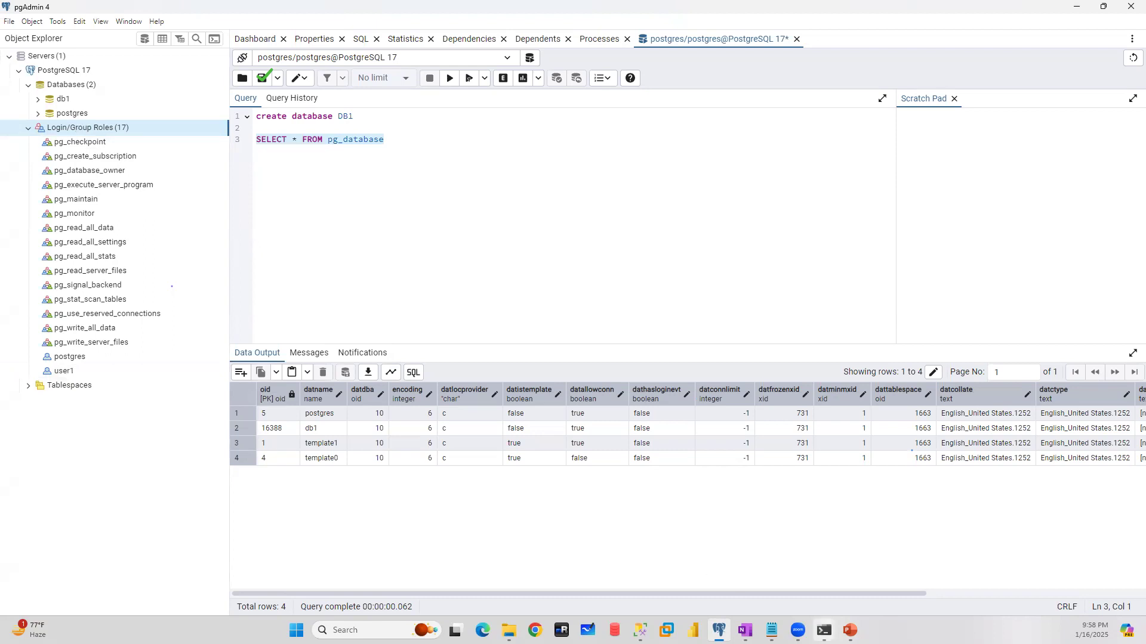
# - Switch to the Command Prompt session connected to db1 and try to create a table EMP with an int column EMPID
pyautogui.moveTo(824, 631)
pyautogui.click(875, 587)
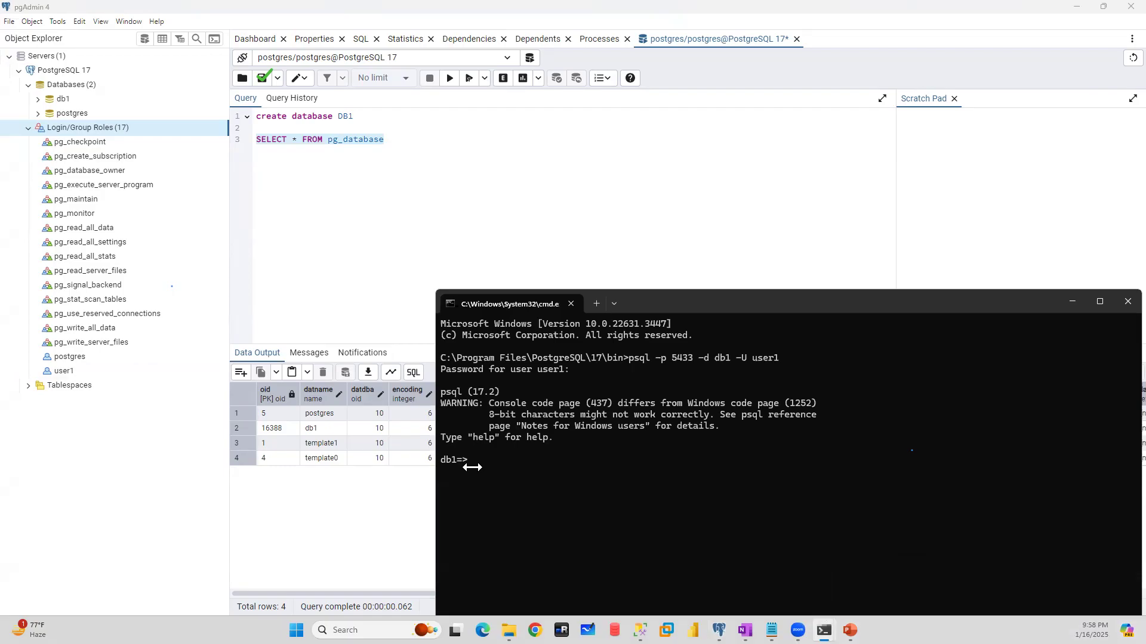
pyautogui.write('CREATE TABLE EMP(EMPID int')
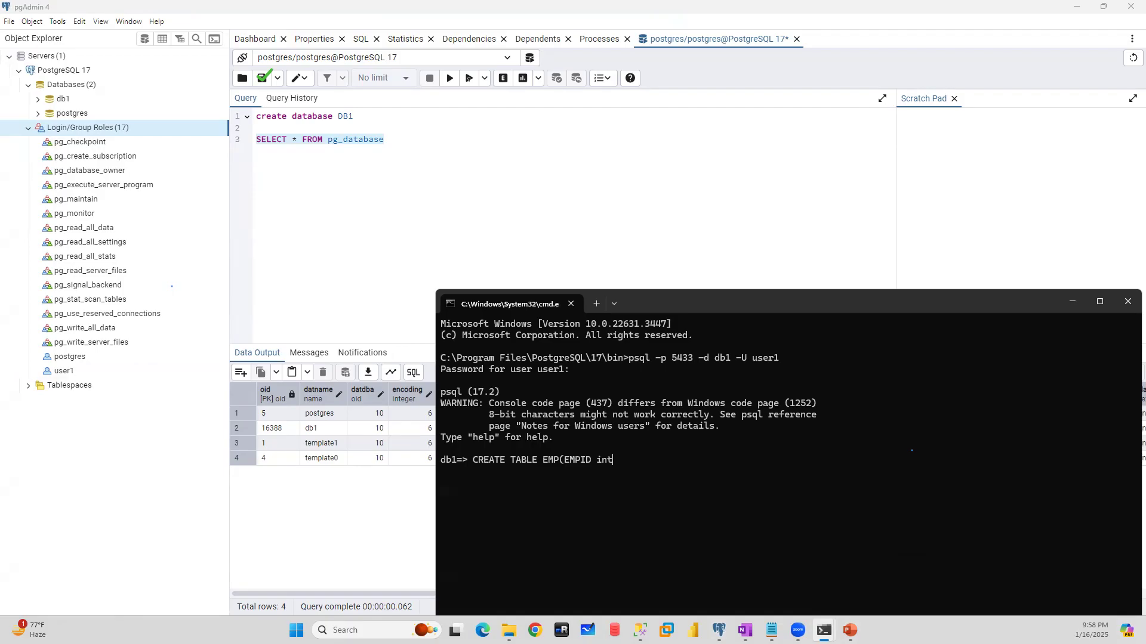
pyautogui.write(');')
pyautogui.press('Return')
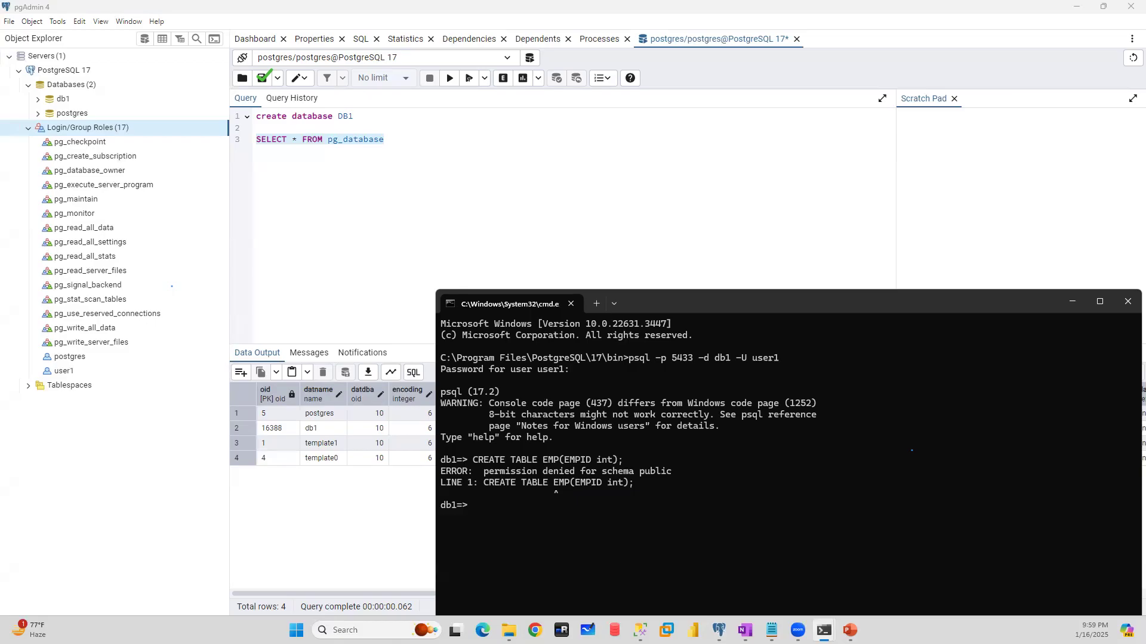
# - Switch to SQL Shell (psql) and create the user user2 with a password by adapting the earlier create user command
pyautogui.hotkey('alt', 'Tab')
pyautogui.moveTo(824, 630)
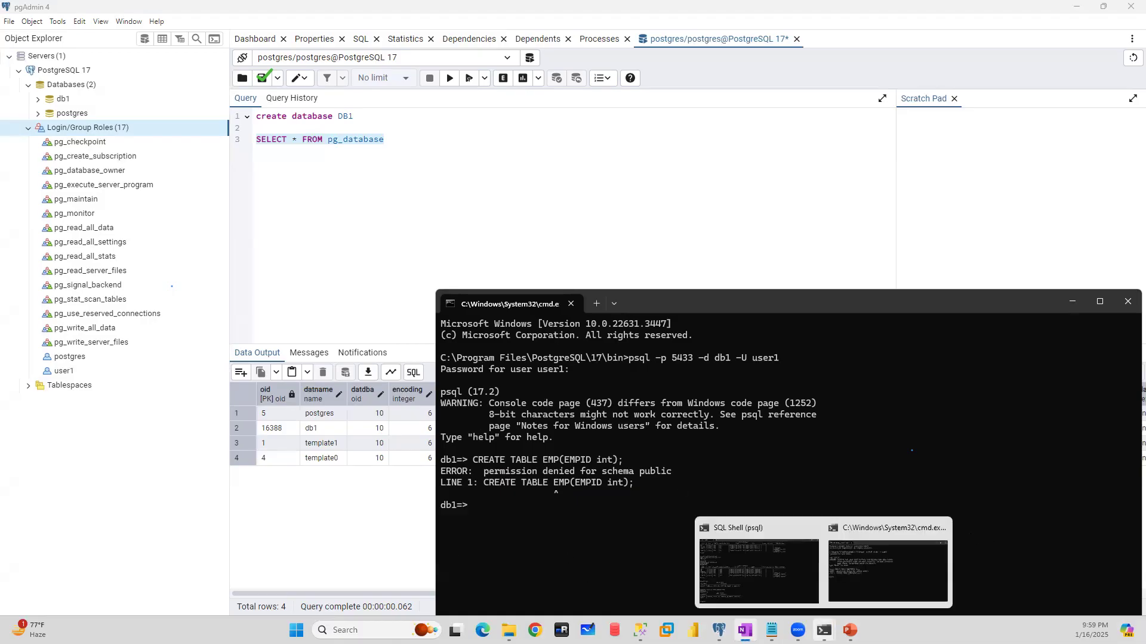
pyautogui.click(737, 561)
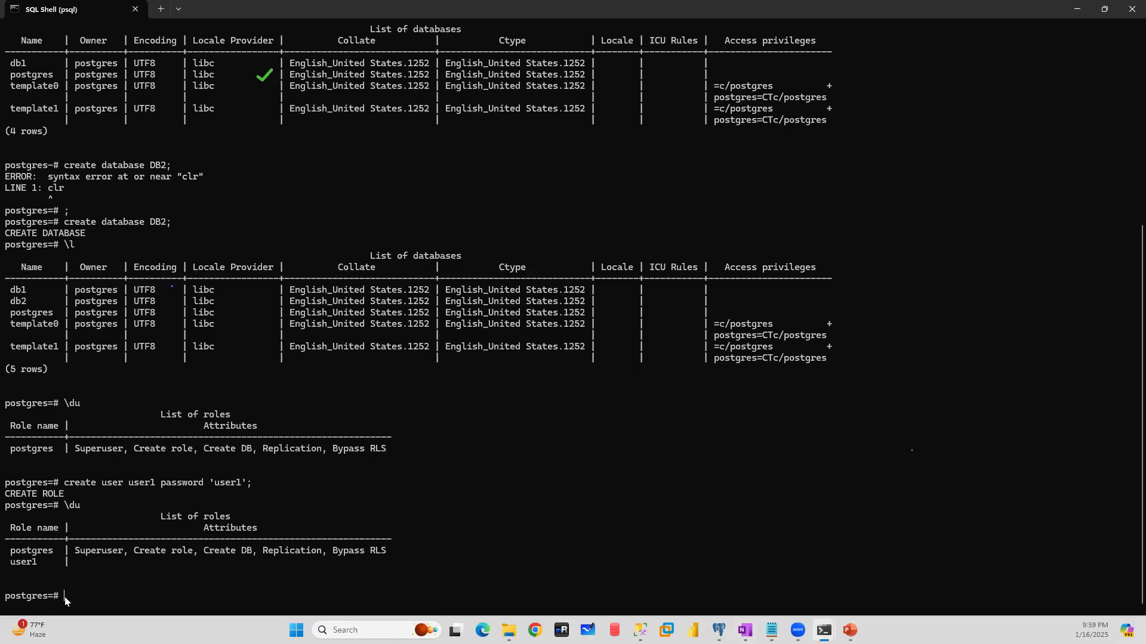
pyautogui.press('Up')
pyautogui.press('Up')
pyautogui.press('BackSpace')
pyautogui.write("2';")
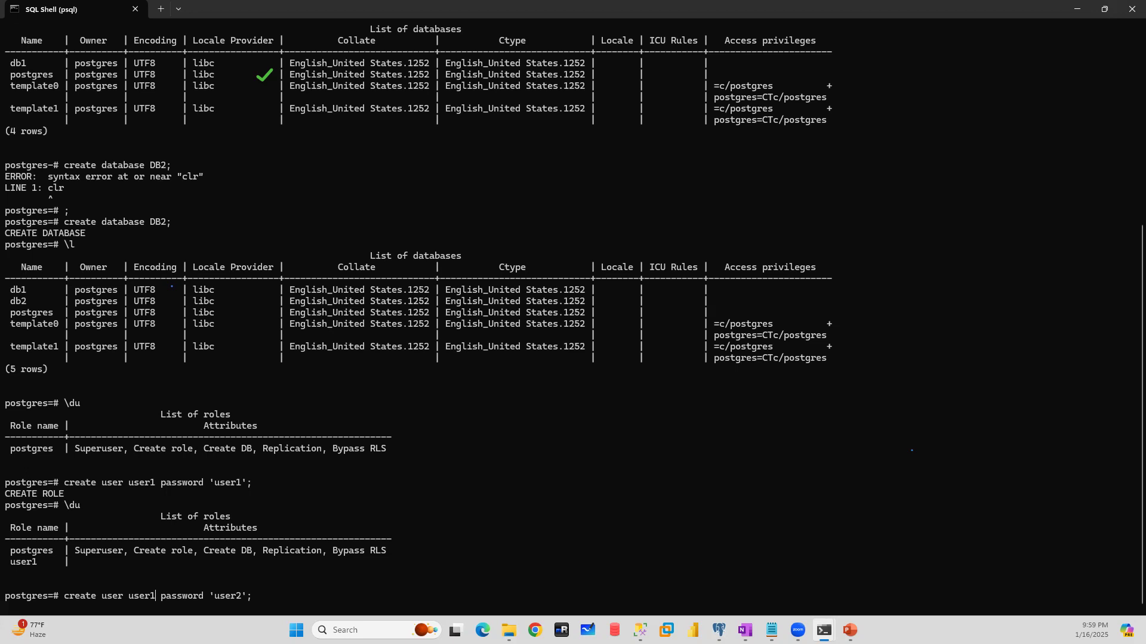
pyautogui.press('BackSpace')
pyautogui.write('2')
pyautogui.press('Return')
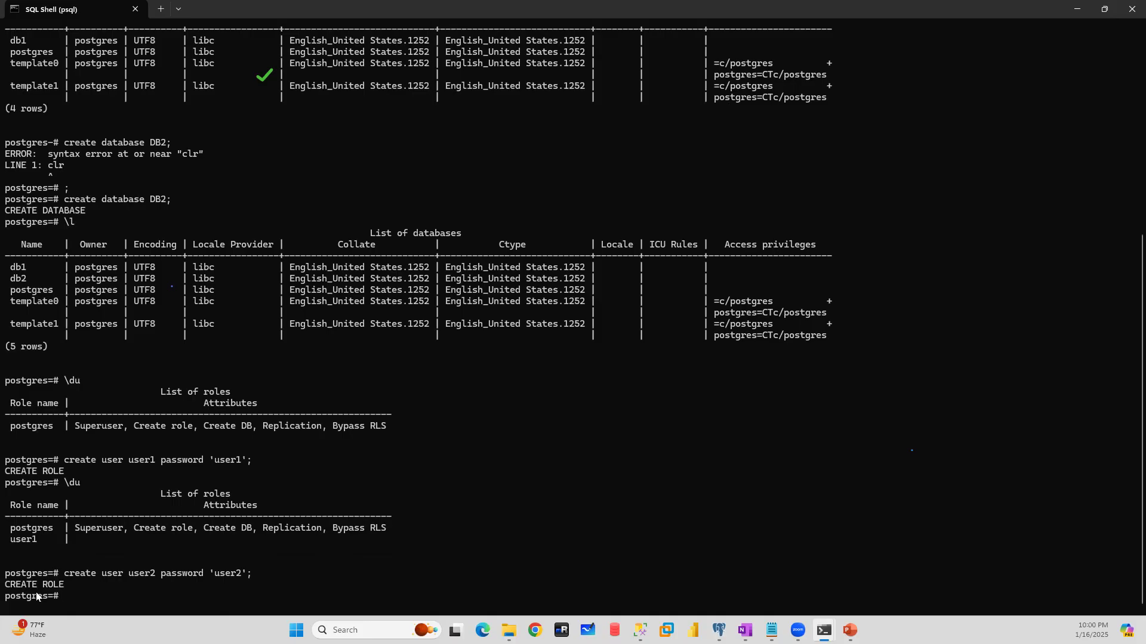
# - Clear the recalled command, list the roles with \du, and list the databases with \l
pyautogui.press('Up')
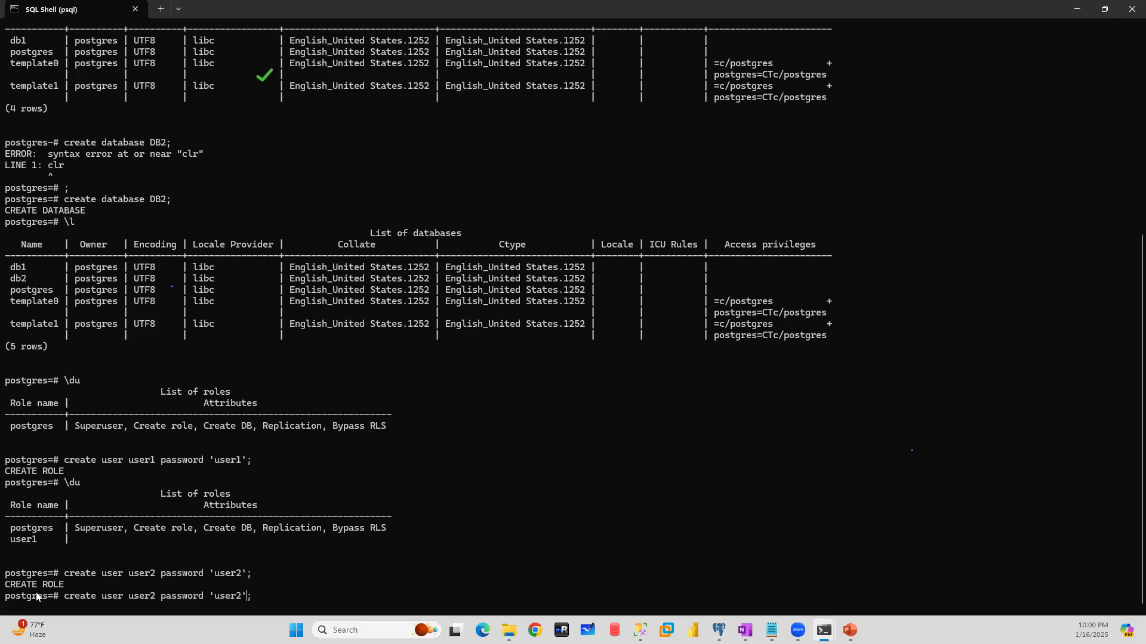
pyautogui.press('BackSpace')
pyautogui.press('BackSpace')
pyautogui.press('BackSpace')
pyautogui.press('BackSpace')
pyautogui.press('BackSpace')
pyautogui.press('BackSpace')
pyautogui.press('BackSpace')
pyautogui.press('BackSpace')
pyautogui.press('BackSpace')
pyautogui.press('BackSpace')
pyautogui.press('BackSpace')
pyautogui.press('BackSpace')
pyautogui.press('BackSpace')
pyautogui.press('BackSpace')
pyautogui.press('BackSpace')
pyautogui.press('BackSpace')
pyautogui.press('BackSpace')
pyautogui.press('BackSpace')
pyautogui.press('BackSpace')
pyautogui.press('BackSpace')
pyautogui.press('BackSpace')
pyautogui.press('BackSpace')
pyautogui.press('BackSpace')
pyautogui.write('\\du')
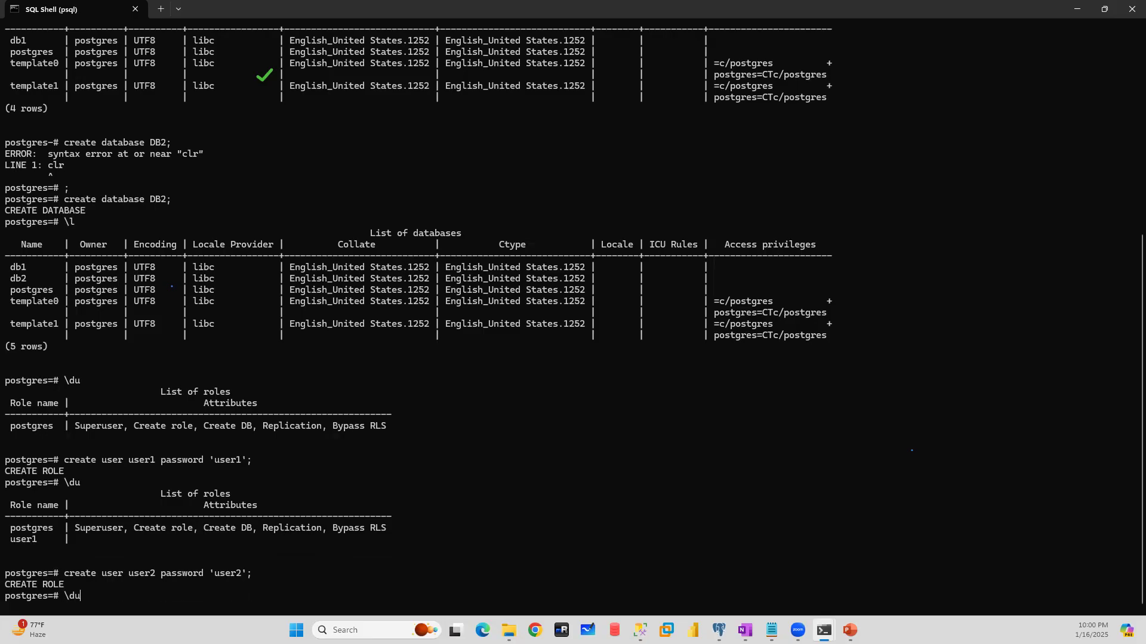
pyautogui.press('Return')
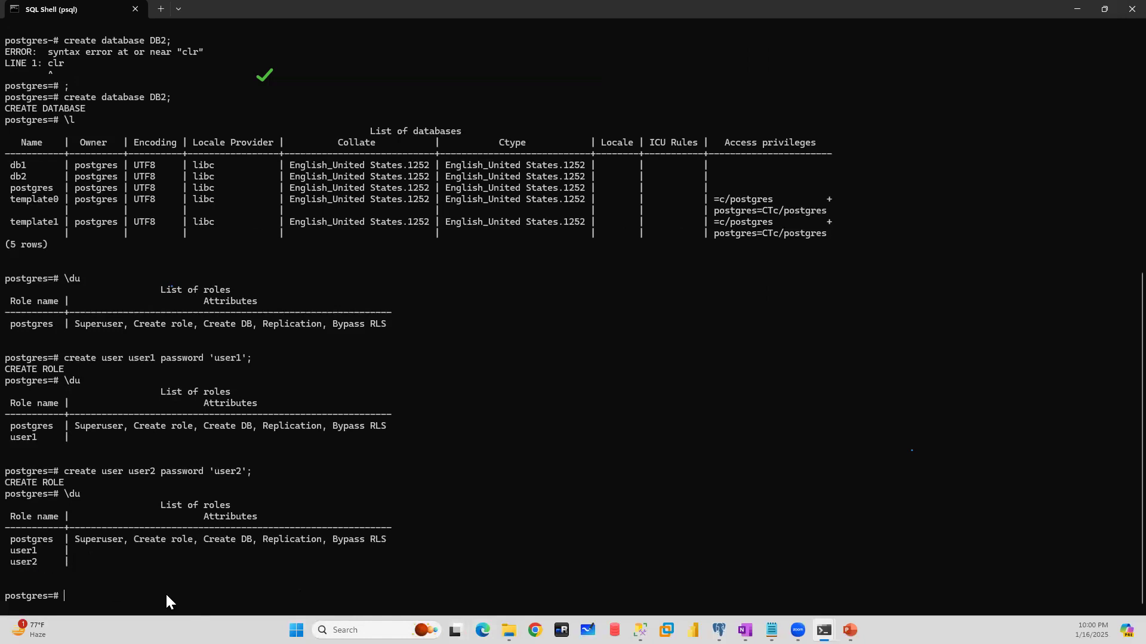
pyautogui.write('\\l')
pyautogui.press('Return')
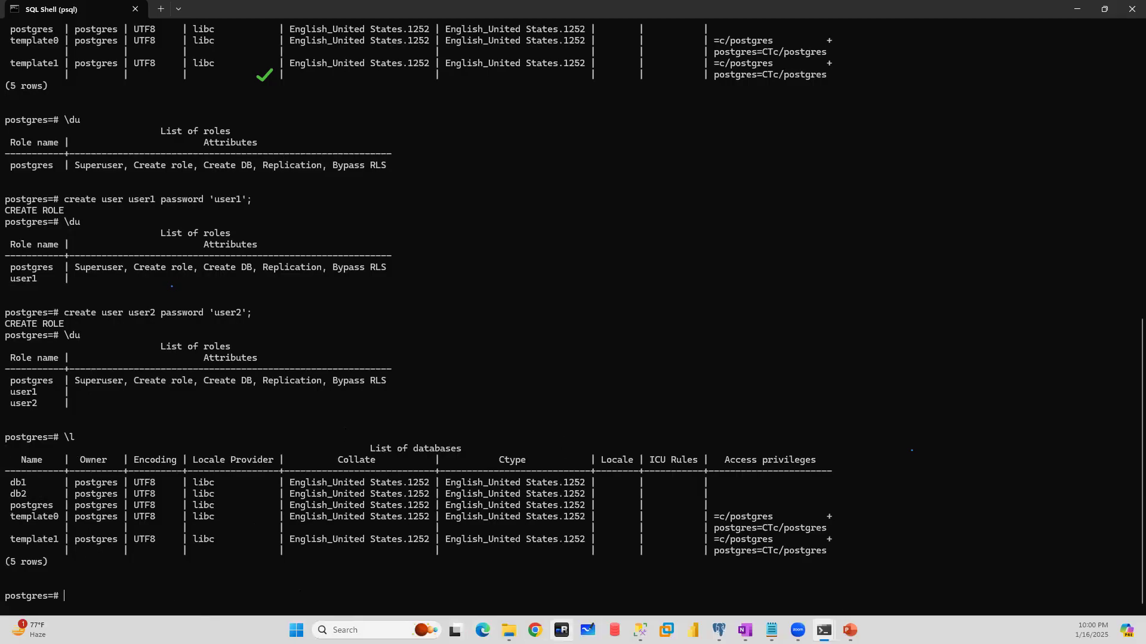
# - Open a new Command Prompt in the PostgreSQL 17 bin folder from File Explorer, and minimize the folder window
pyautogui.click(509, 630)
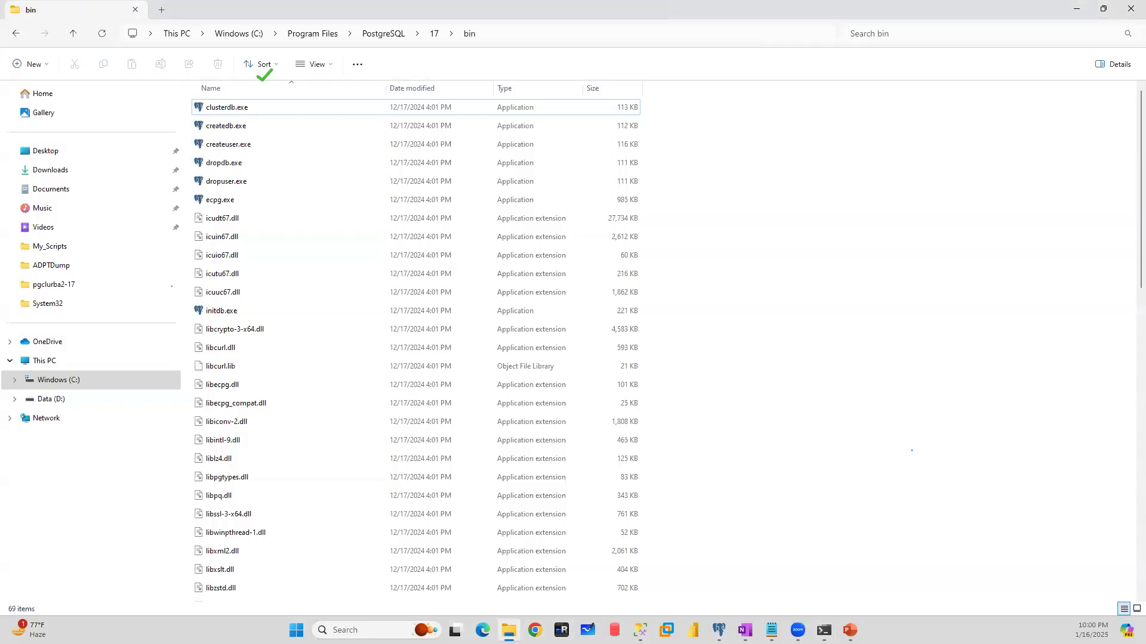
pyautogui.click(533, 31)
pyautogui.write('cmd')
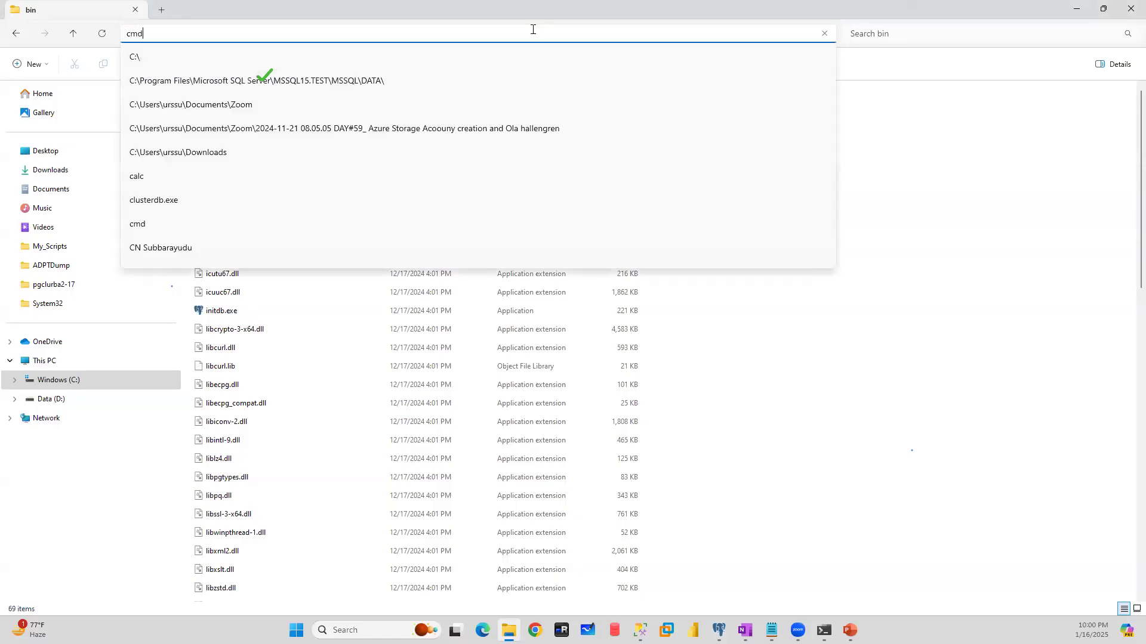
pyautogui.press('Return')
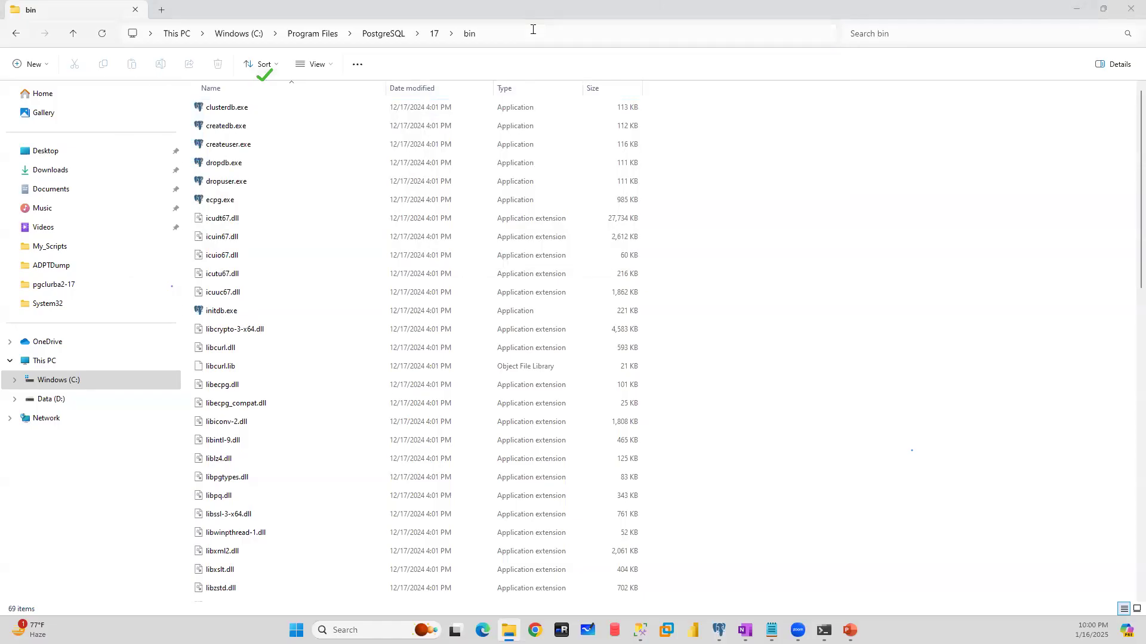
pyautogui.click(1077, 13)
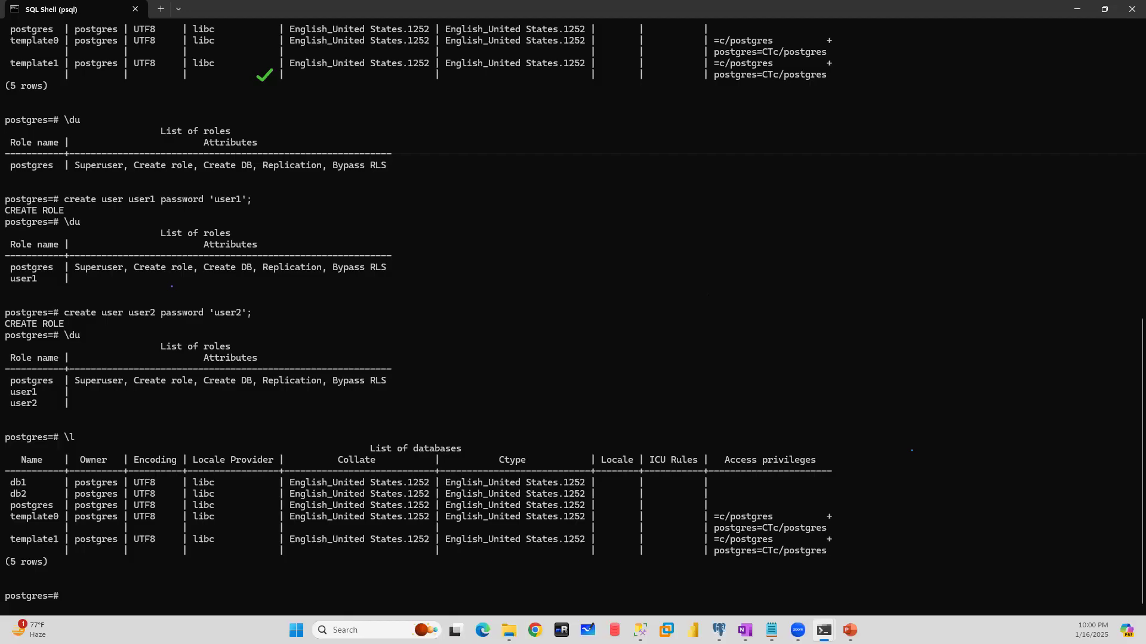
# - Open the new terminal window's settings and examine the Startup and Appearance options
pyautogui.rightClick(712, 175)
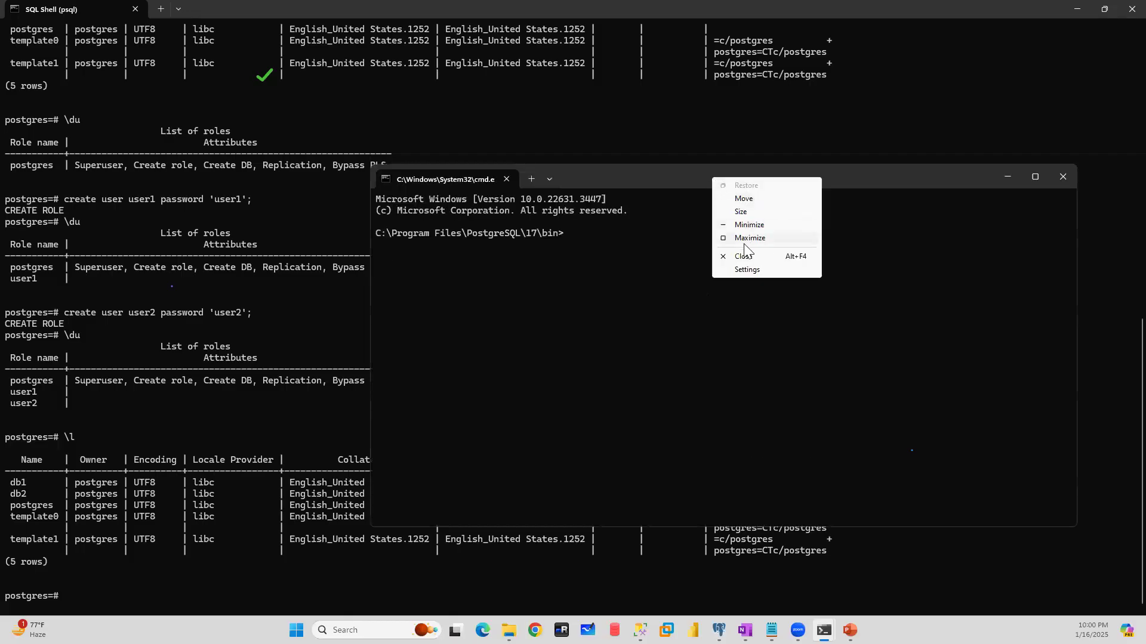
pyautogui.click(746, 270)
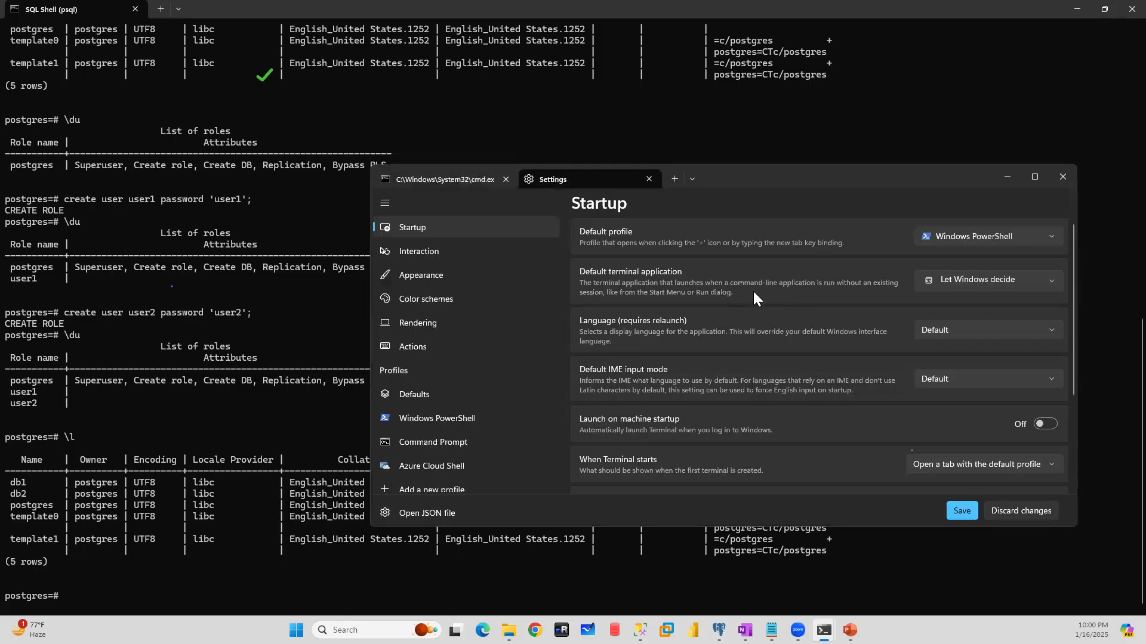
pyautogui.scroll(-2, 770, 333)
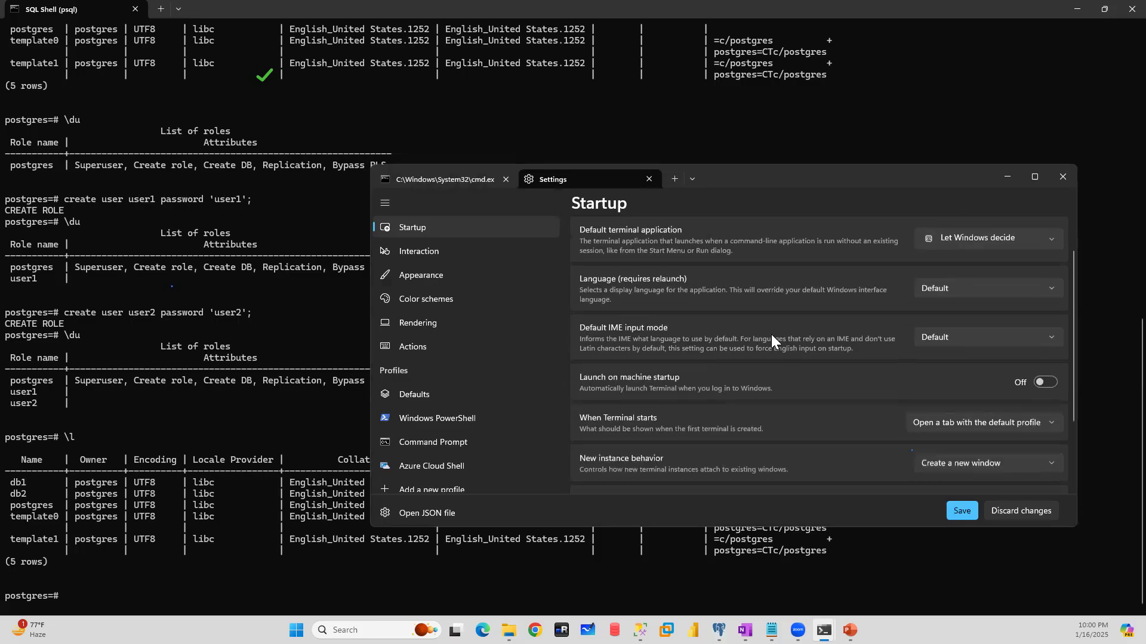
pyautogui.scroll(3, 771, 335)
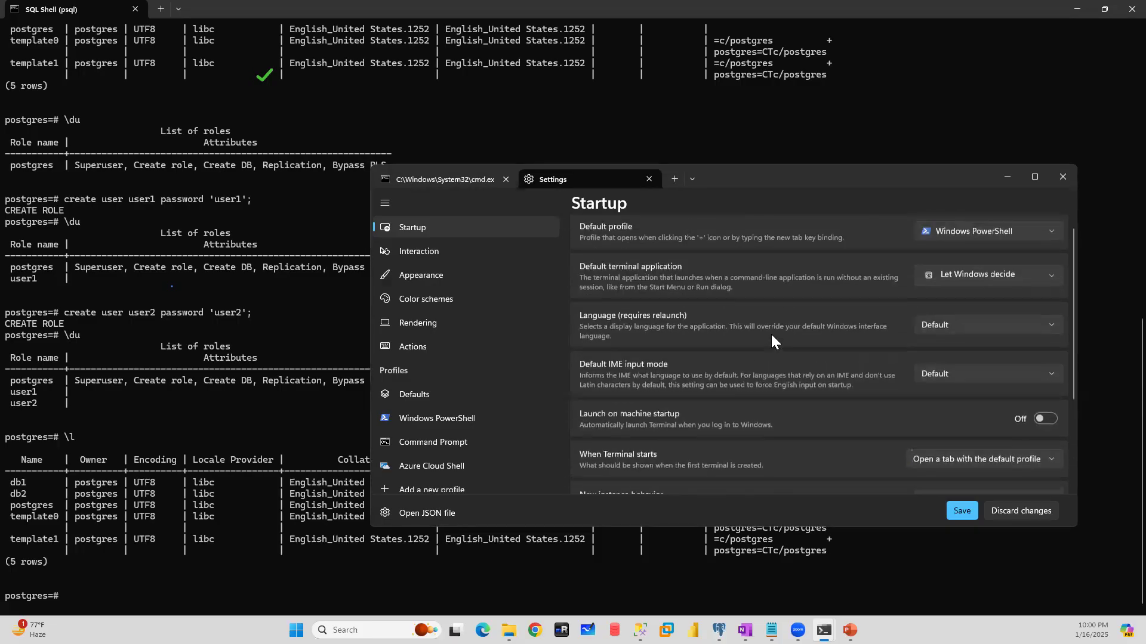
pyautogui.click(422, 279)
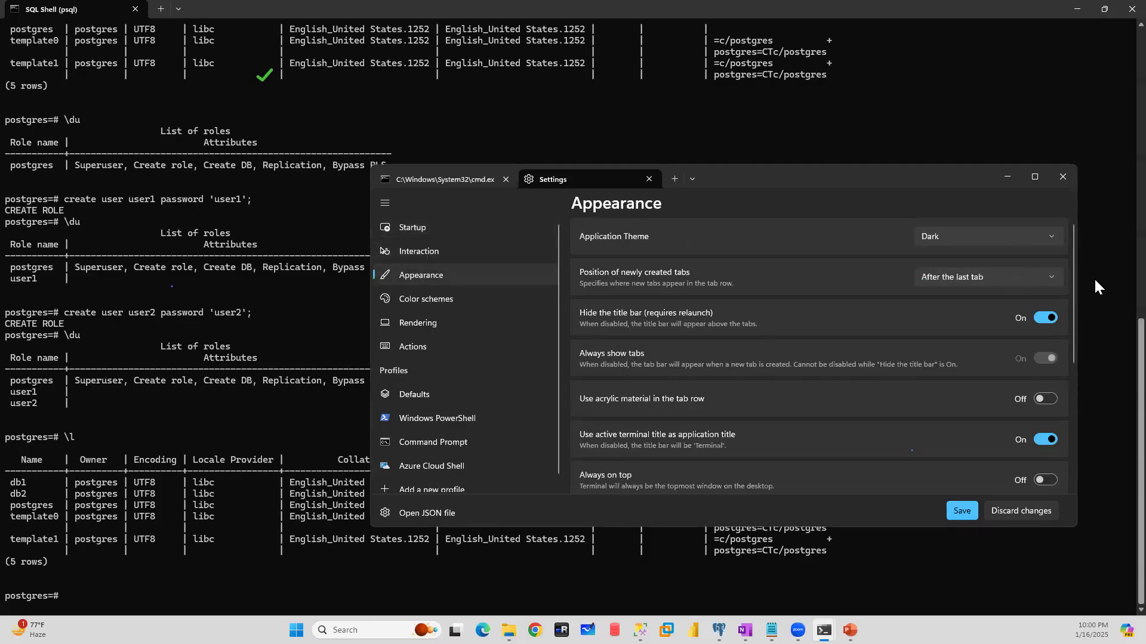
pyautogui.scroll(-3, 883, 354)
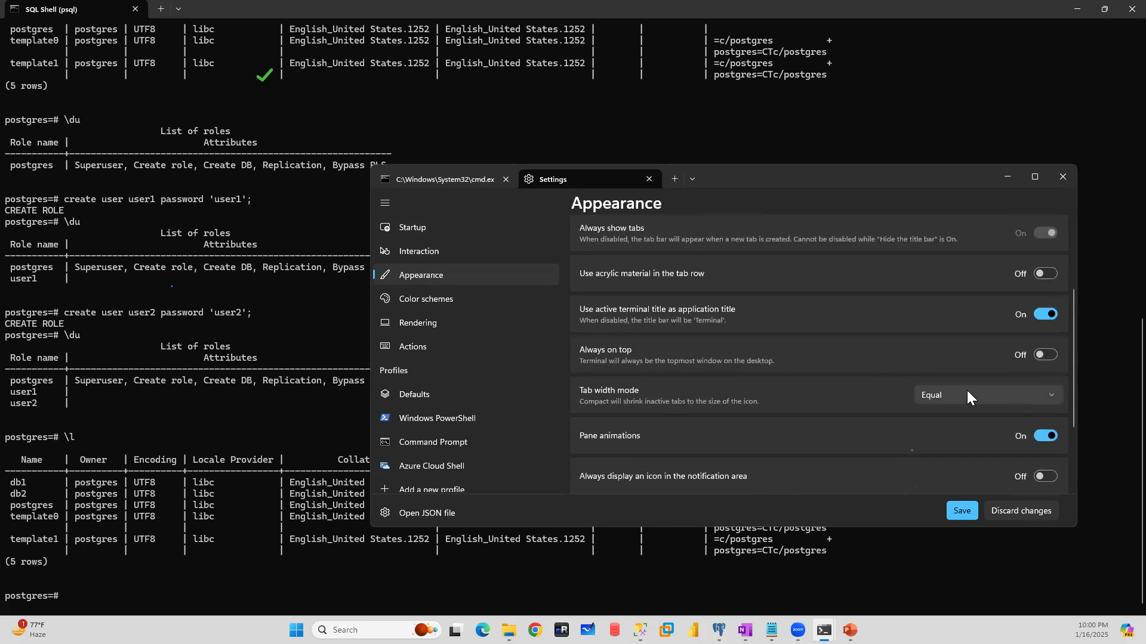
pyautogui.scroll(-3, 855, 417)
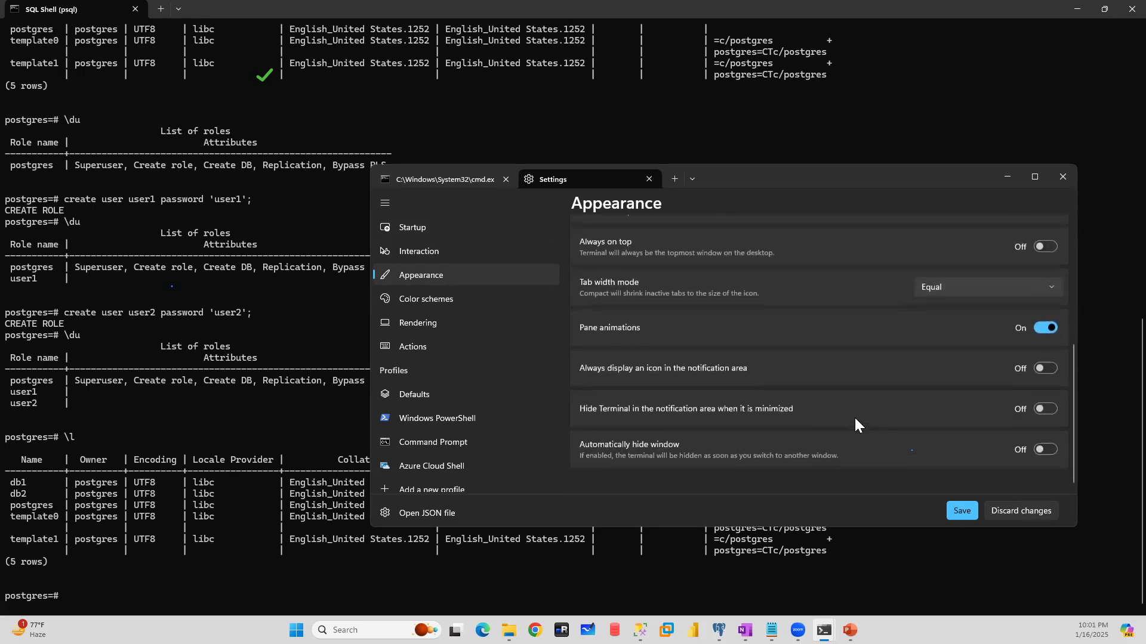
pyautogui.scroll(4, 855, 419)
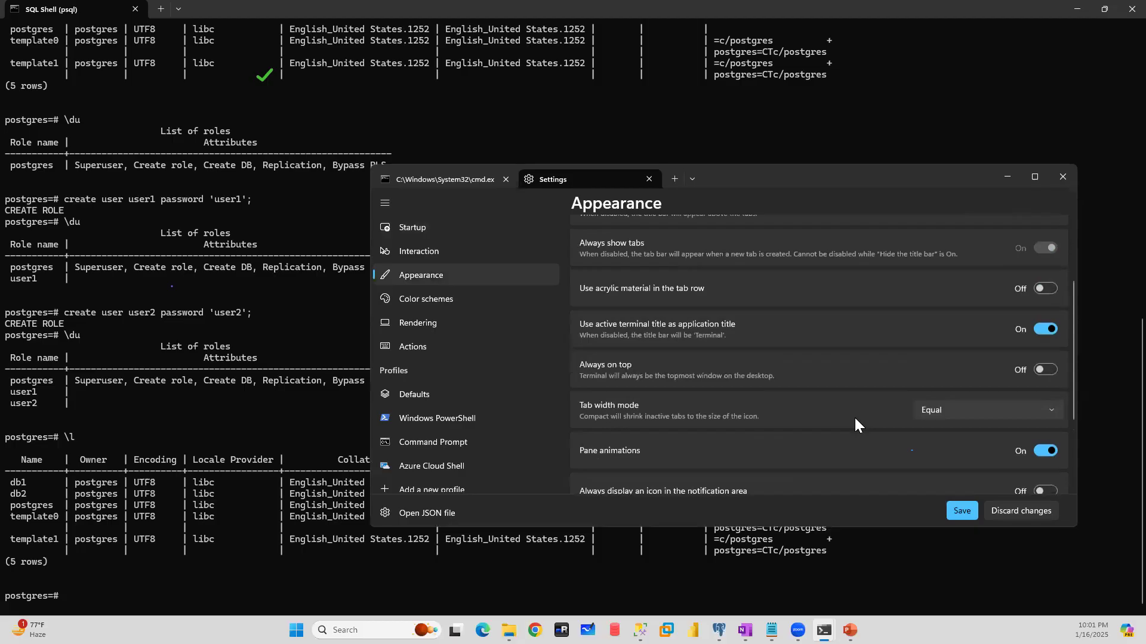
pyautogui.scroll(2, 855, 419)
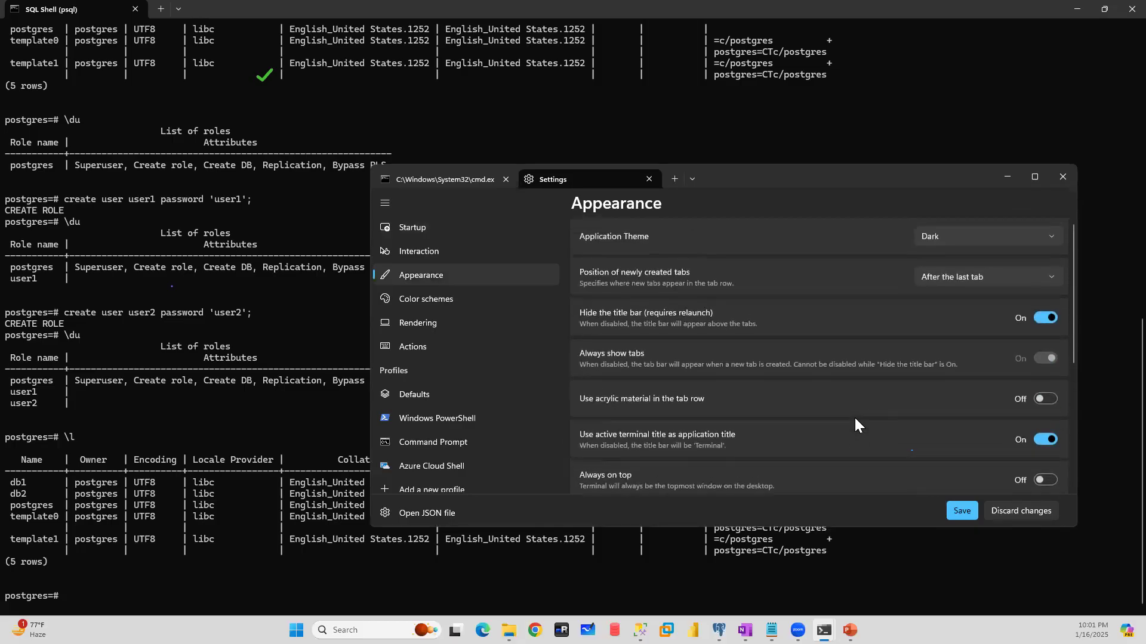
# - Set the terminal's application theme to Light (Legacy) and save the settings
pyautogui.click(969, 238)
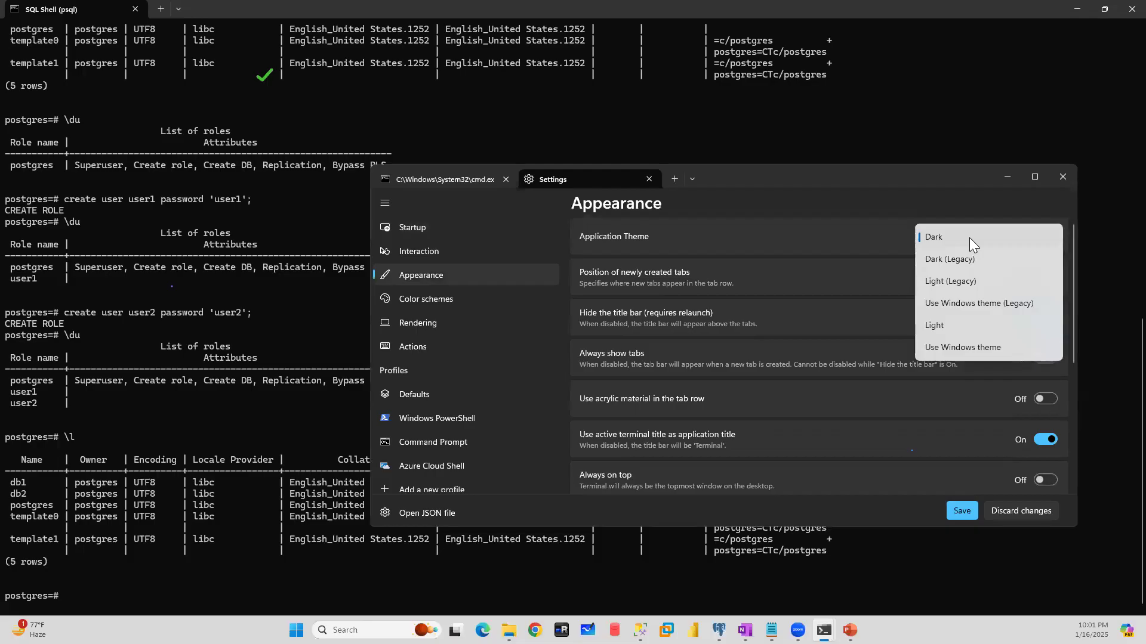
pyautogui.click(953, 283)
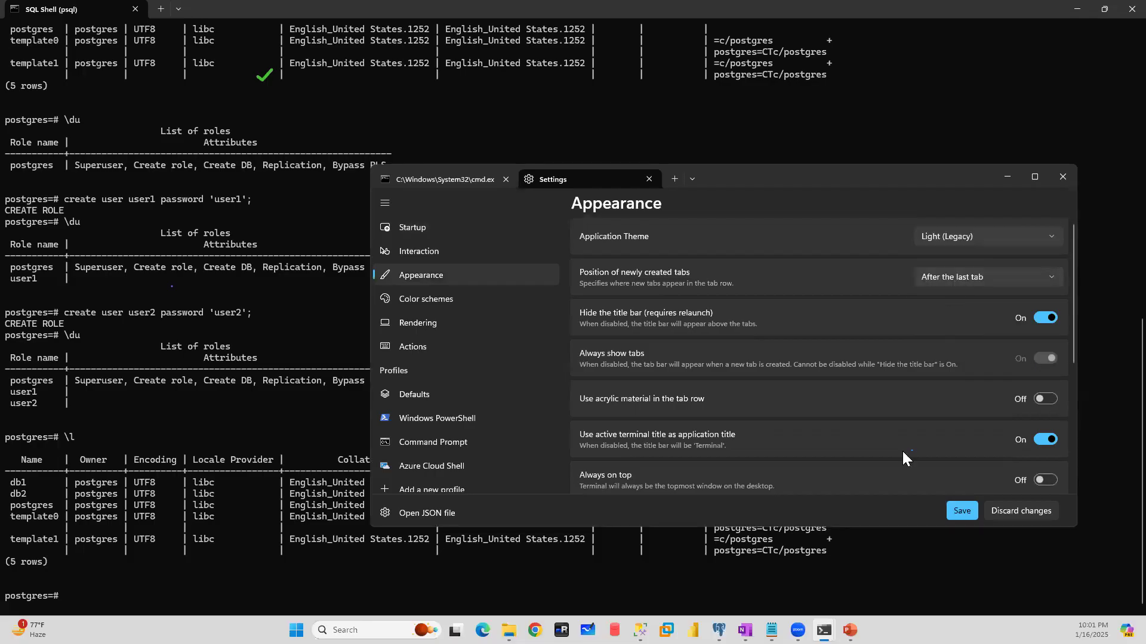
pyautogui.click(959, 517)
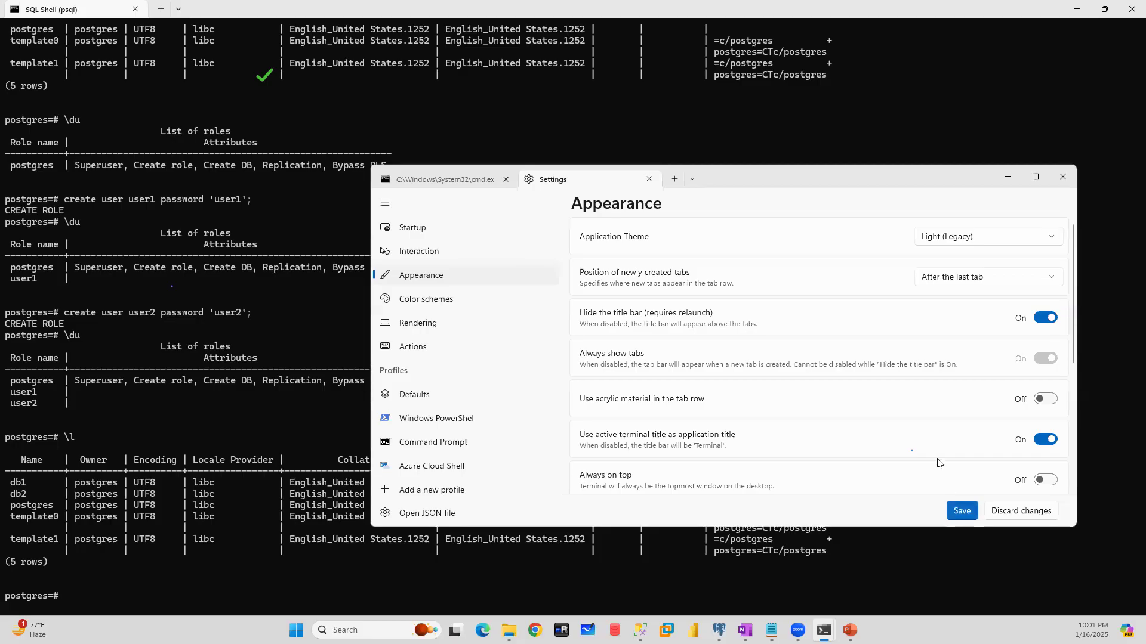
# - Change the application theme to Dark (Legacy) and save the settings
pyautogui.click(996, 239)
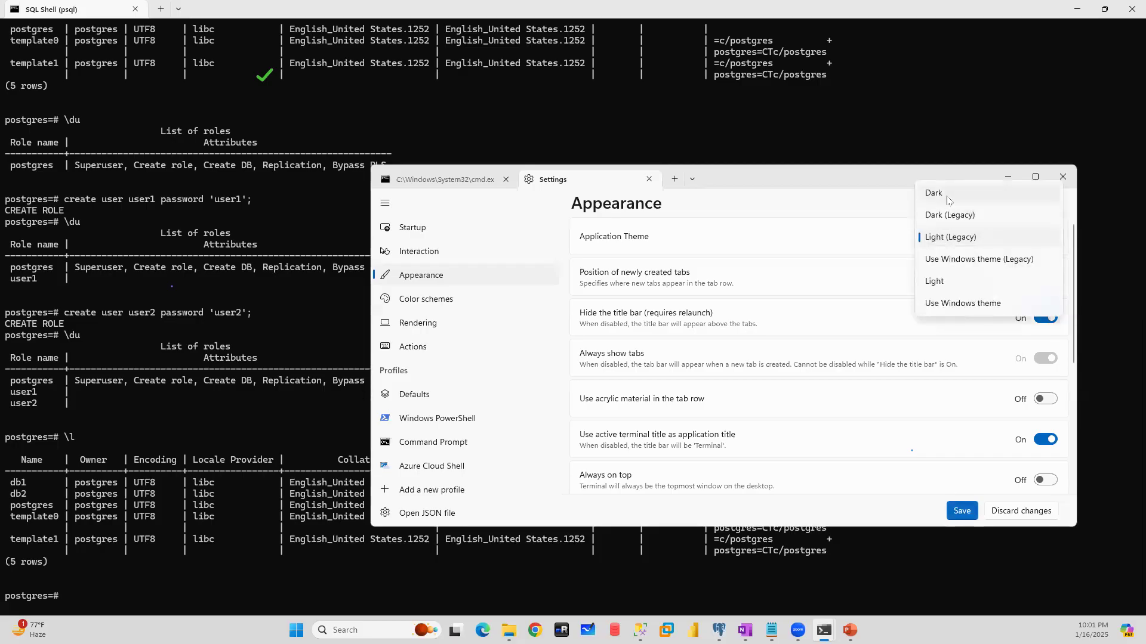
pyautogui.click(949, 216)
pyautogui.click(961, 511)
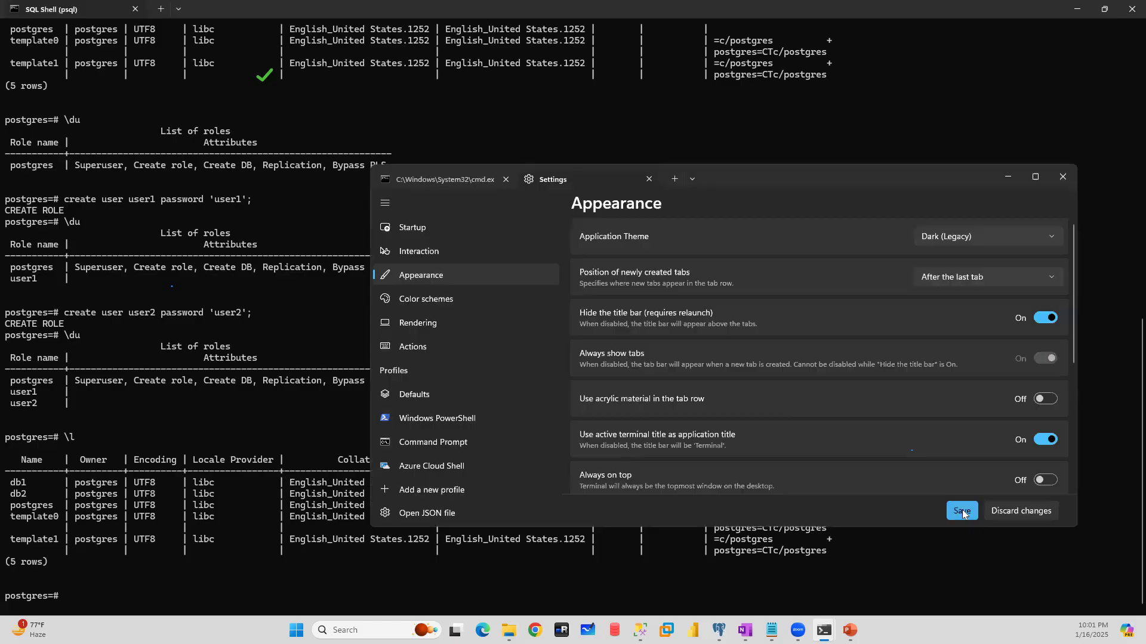
# - Examine the details of the CGA color scheme in the terminal settings
pyautogui.click(433, 301)
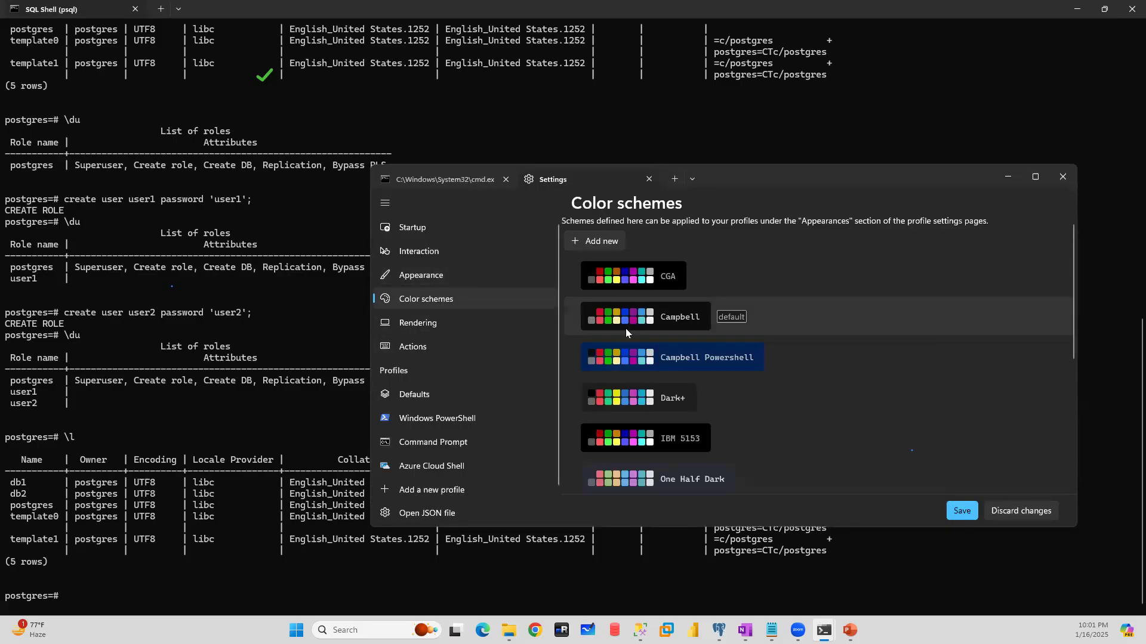
pyautogui.click(631, 276)
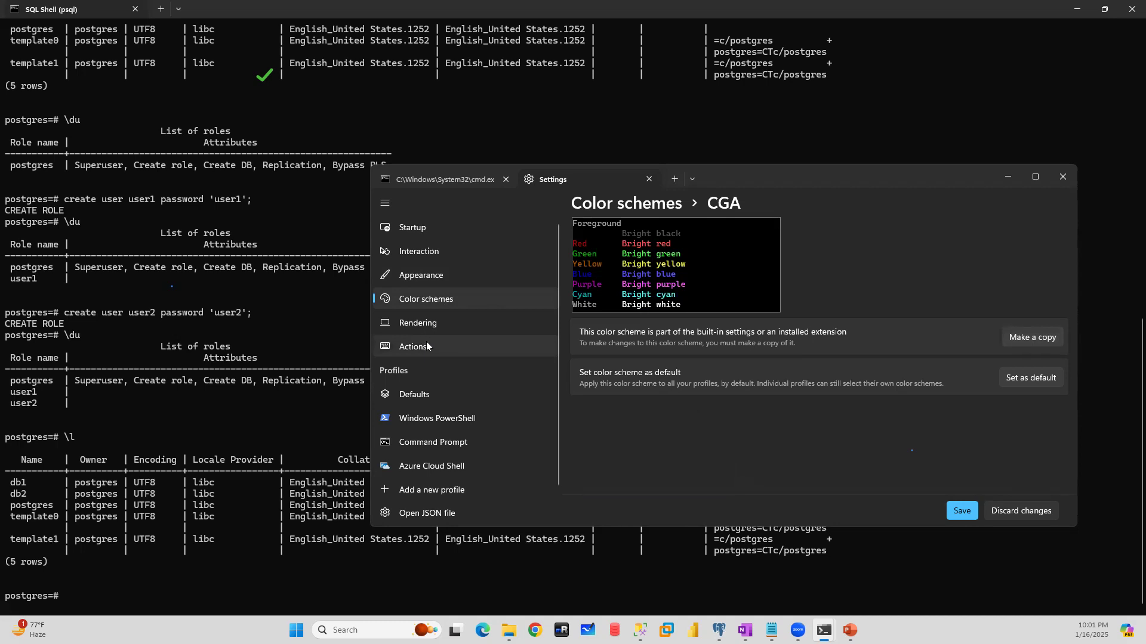
pyautogui.scroll(-1, 468, 399)
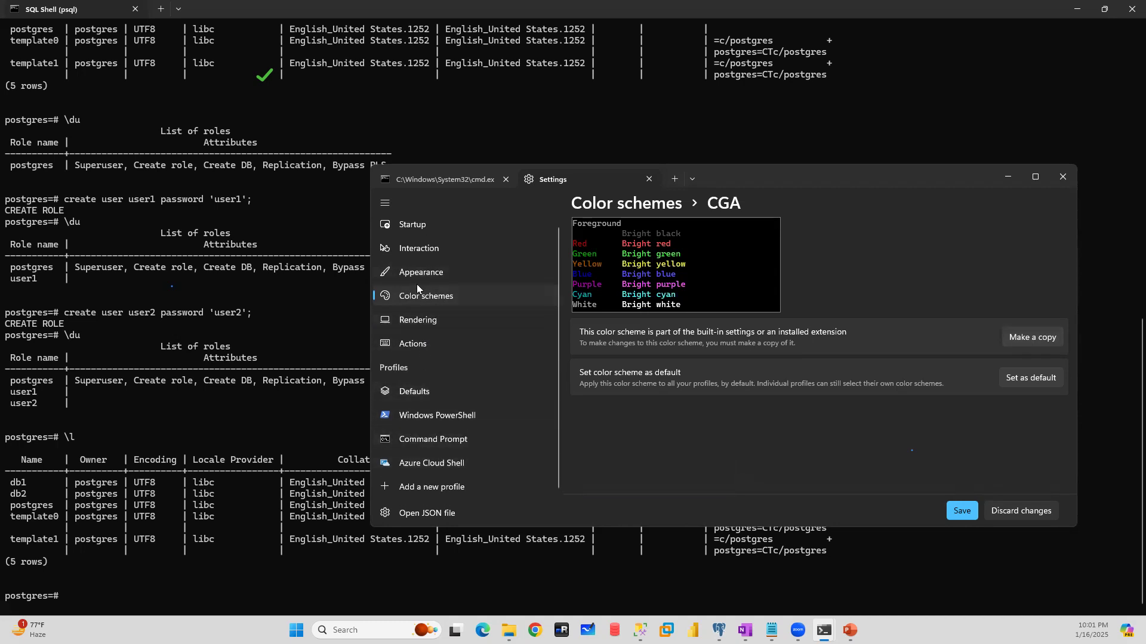
# - Review the new-tab position, tab width and other Appearance options, revisit the Startup page, and close only the settings
pyautogui.click(434, 274)
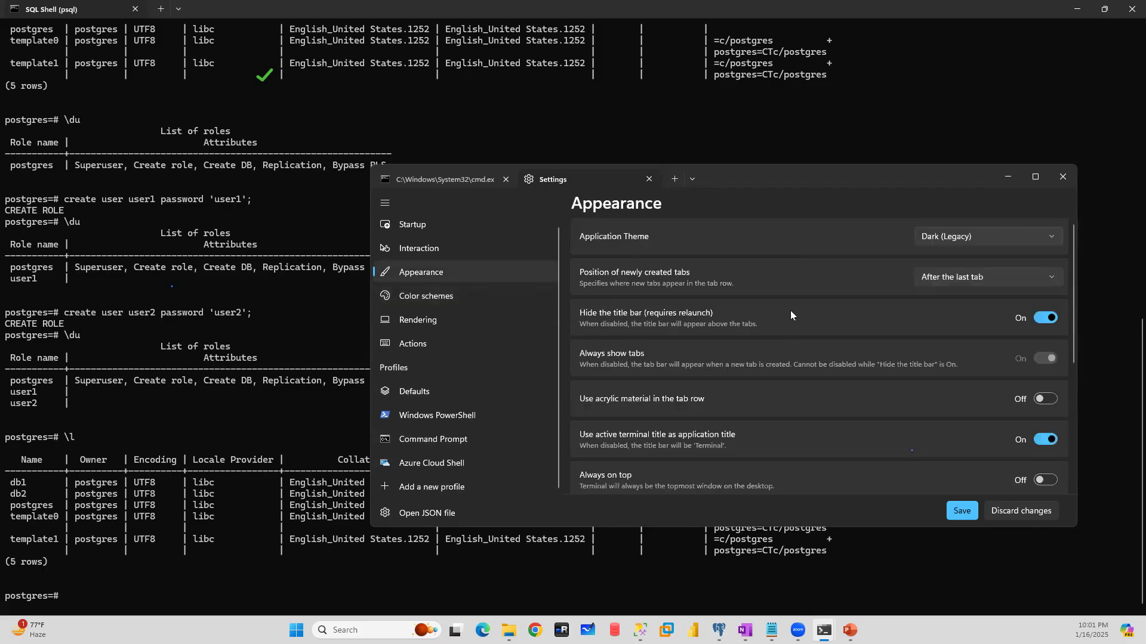
pyautogui.click(965, 275)
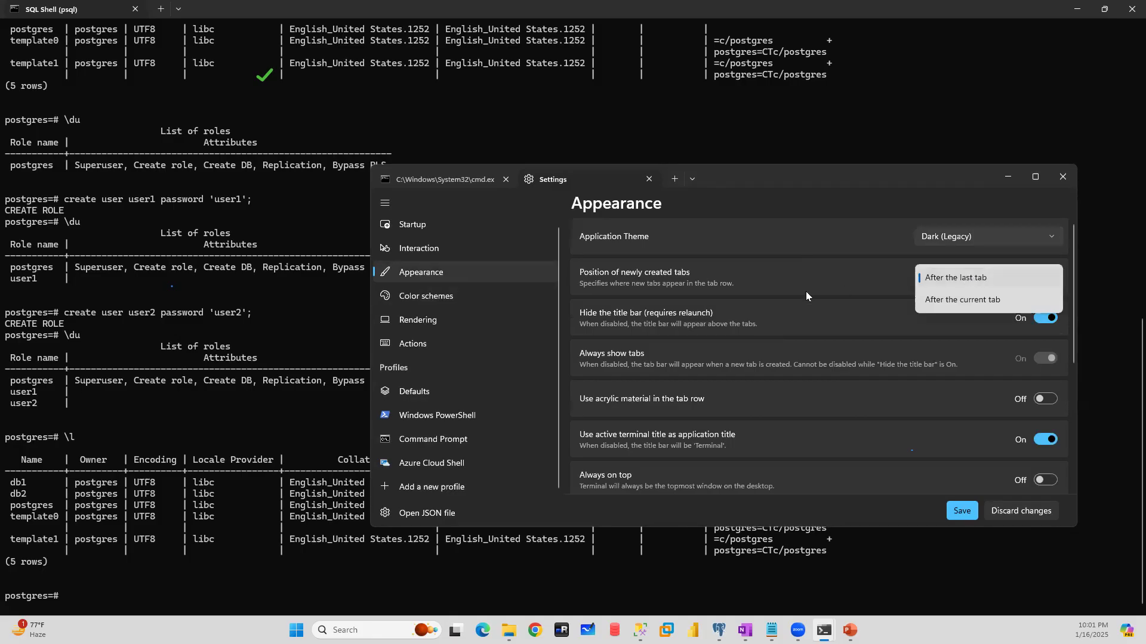
pyautogui.click(821, 358)
pyautogui.scroll(-2, 822, 360)
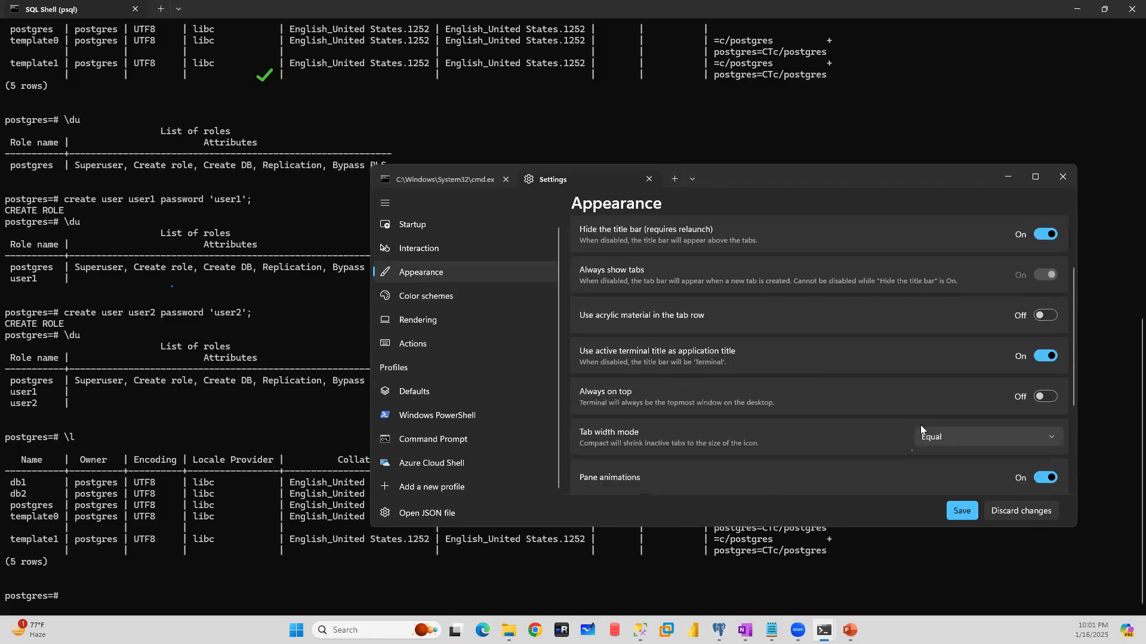
pyautogui.click(926, 439)
pyautogui.click(837, 420)
pyautogui.scroll(-3, 836, 418)
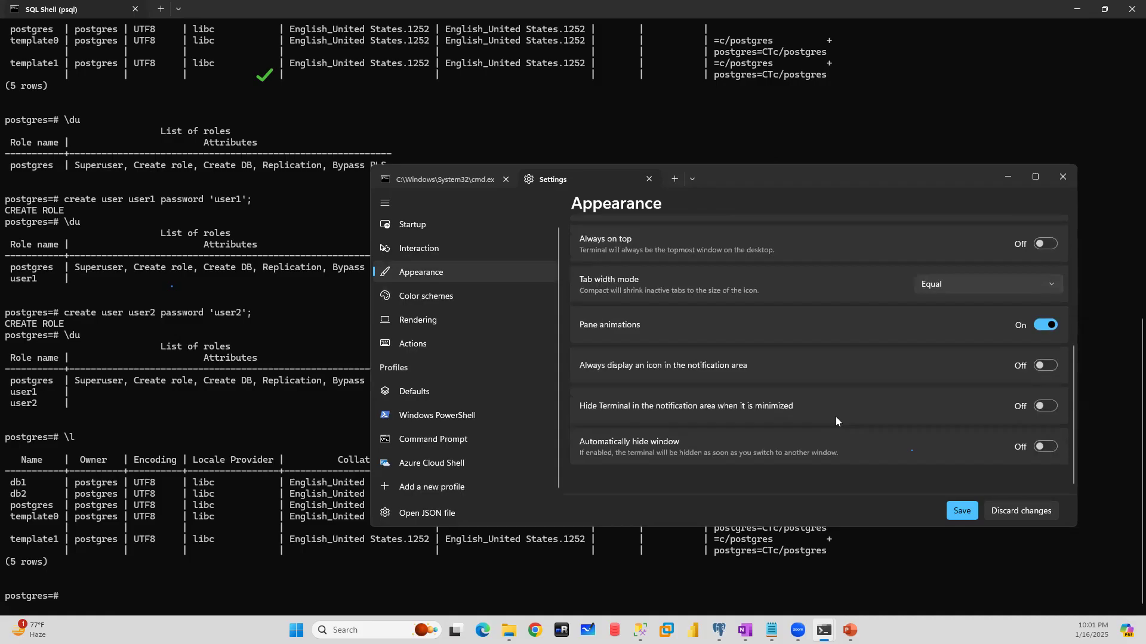
pyautogui.click(427, 253)
pyautogui.click(419, 226)
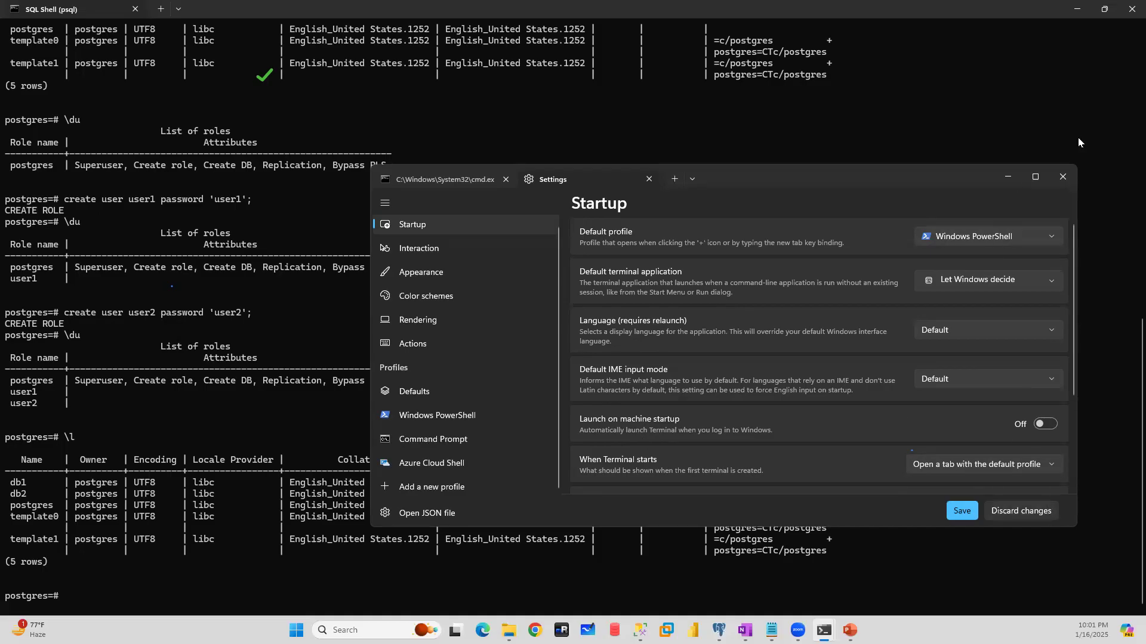
pyautogui.click(1062, 177)
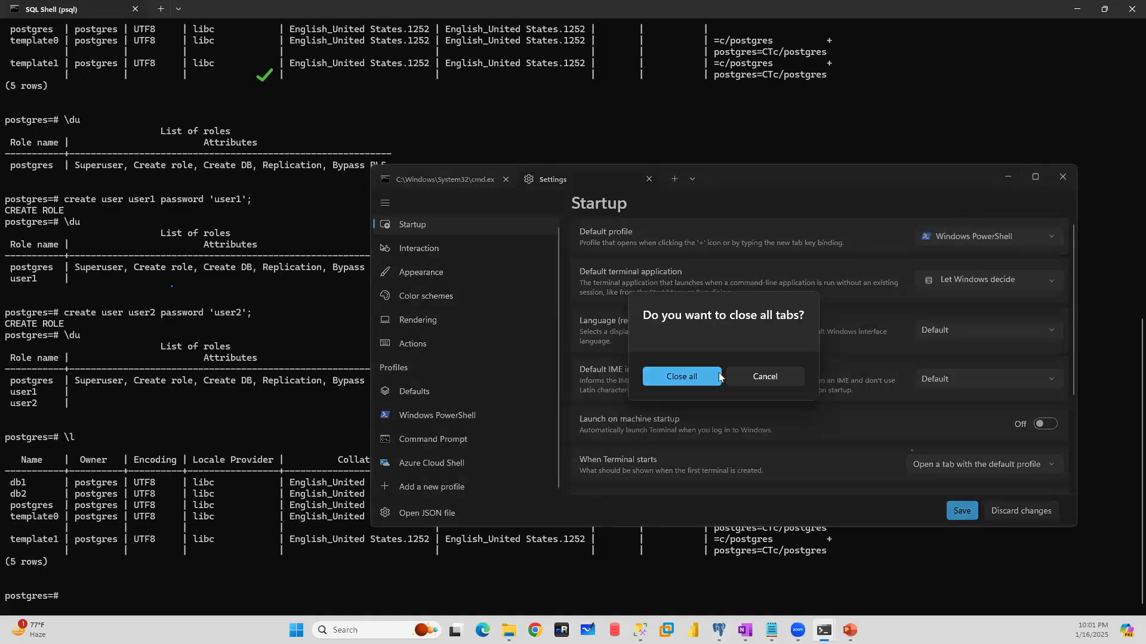
pyautogui.click(753, 377)
pyautogui.click(648, 179)
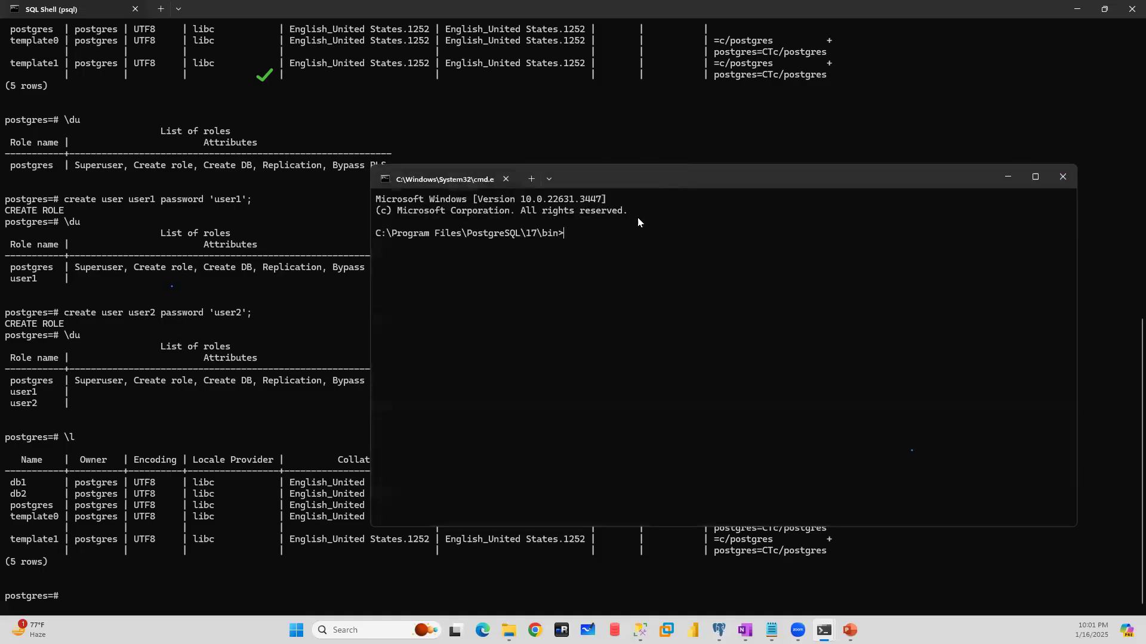
# - Enter the psql command with port 5433 and database db2 at the bin prompt, without running it
pyautogui.write('psql -p5433')
pyautogui.press('BackSpace')
pyautogui.press('BackSpace')
pyautogui.press('BackSpace')
pyautogui.press('BackSpace')
pyautogui.write('5433 -d db2')
# - Check the login command in the db1 session's window, and complete the db2 command with -U user2
pyautogui.moveTo(823, 628)
pyautogui.click(826, 560)
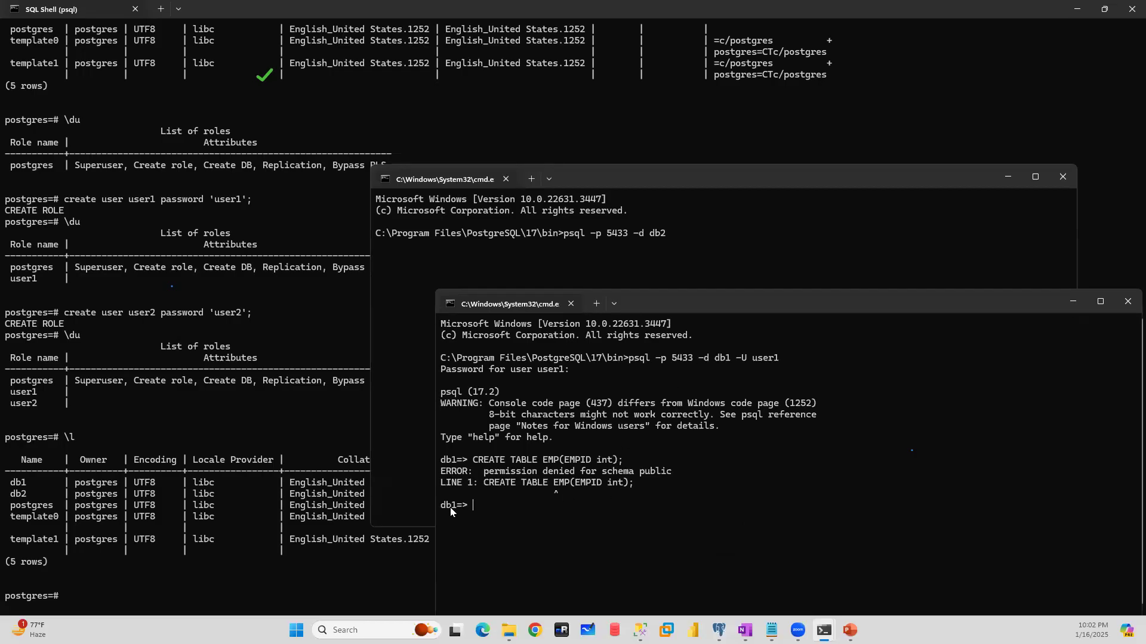
pyautogui.click(718, 242)
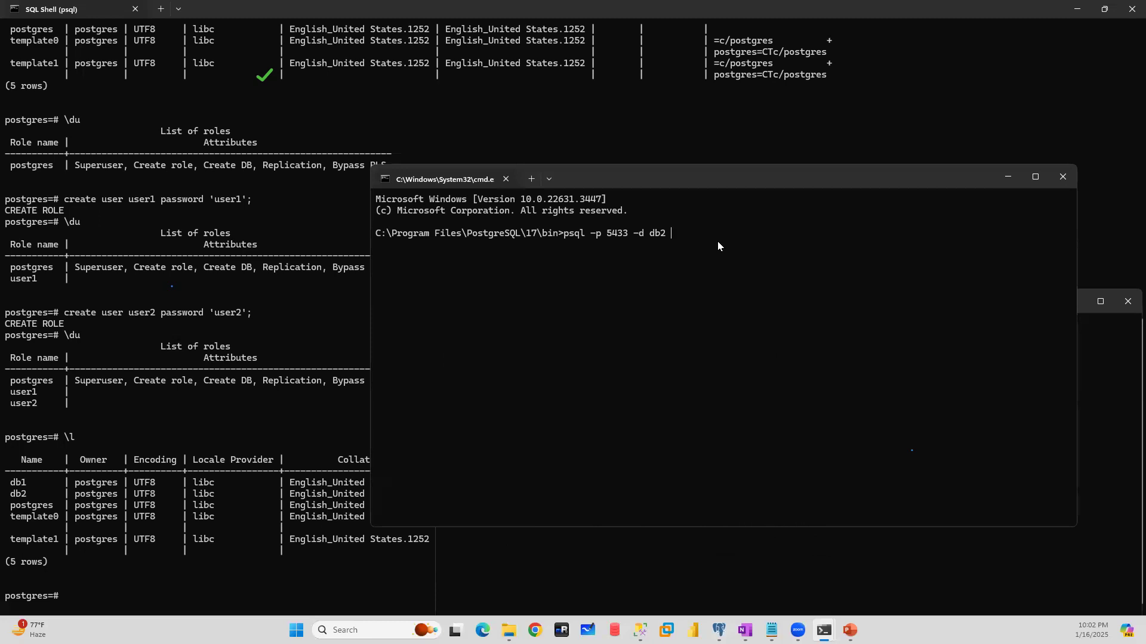
pyautogui.write('-U user2')
pyautogui.rightClick(761, 175)
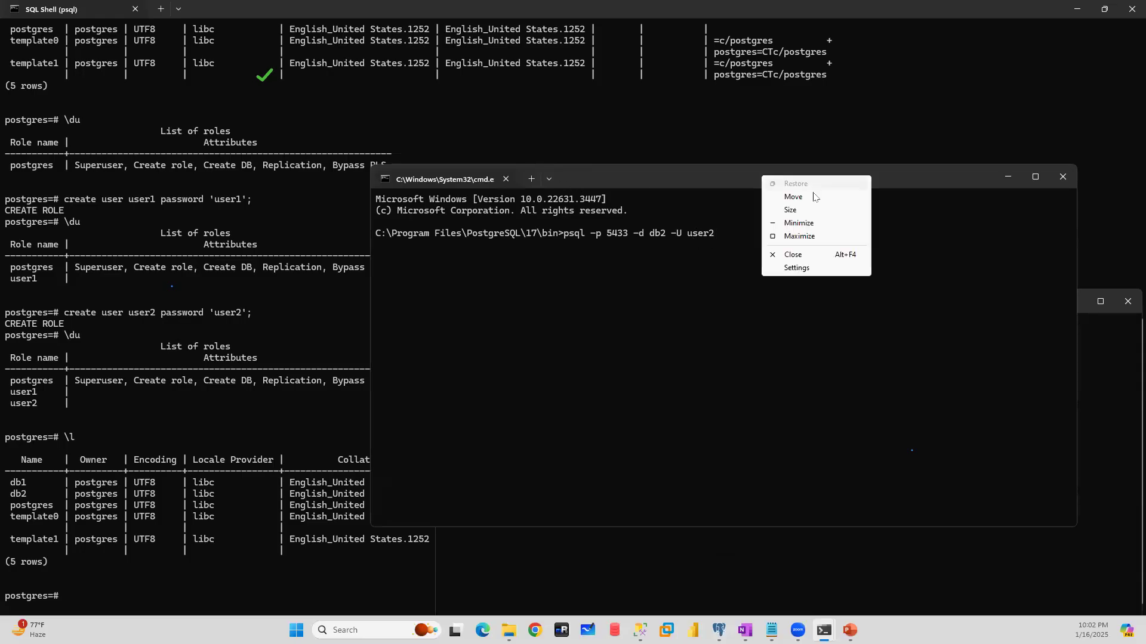
pyautogui.click(833, 266)
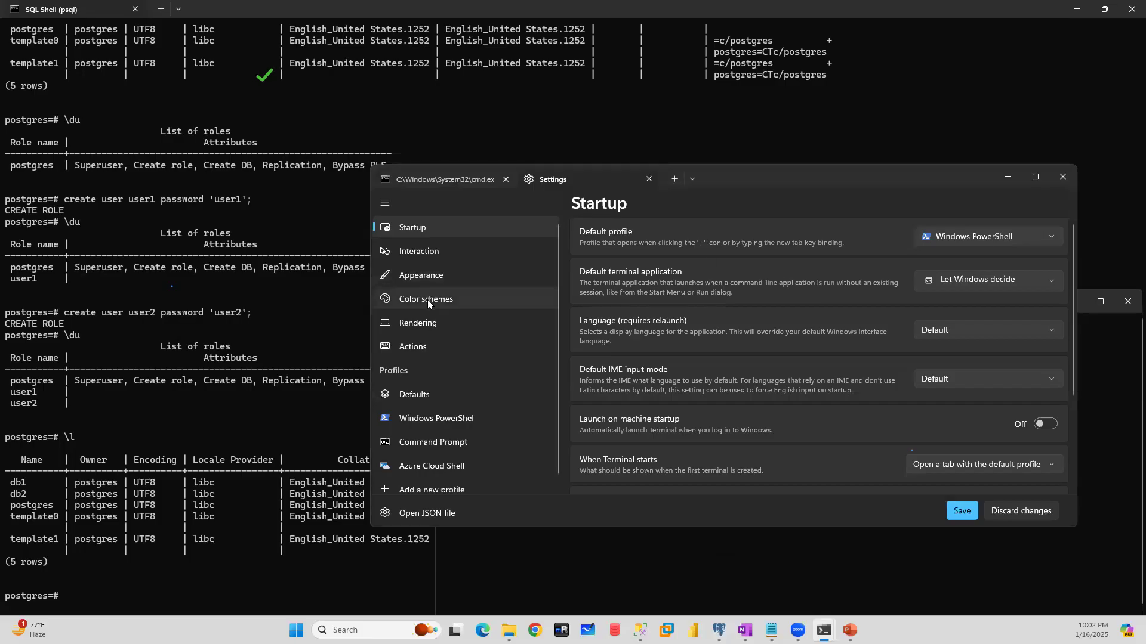
pyautogui.click(646, 179)
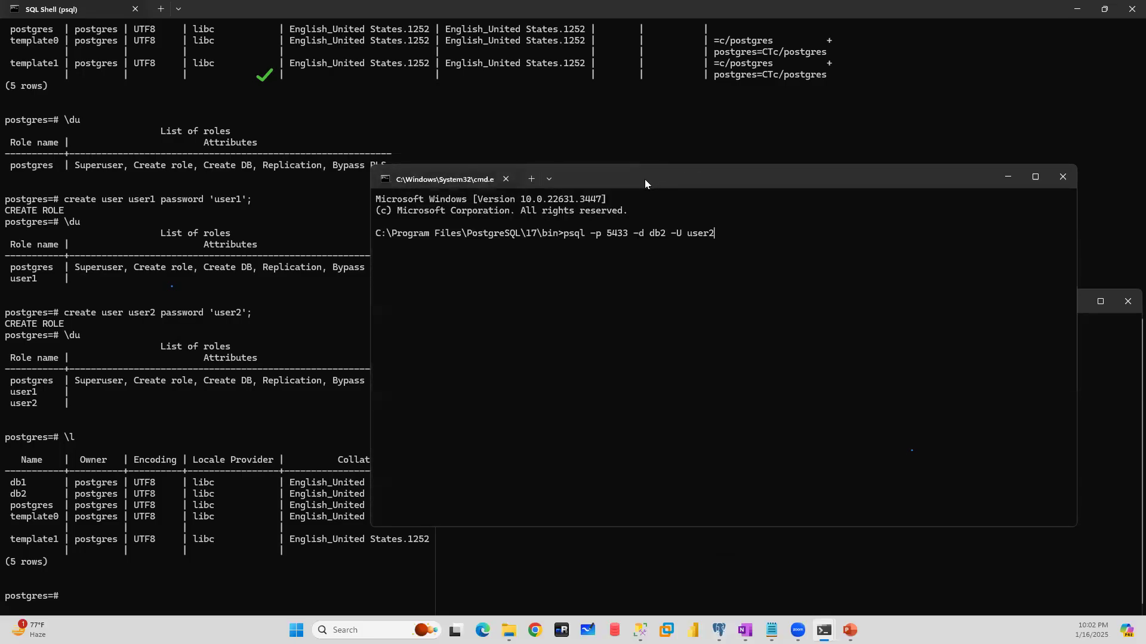
pyautogui.click(549, 179)
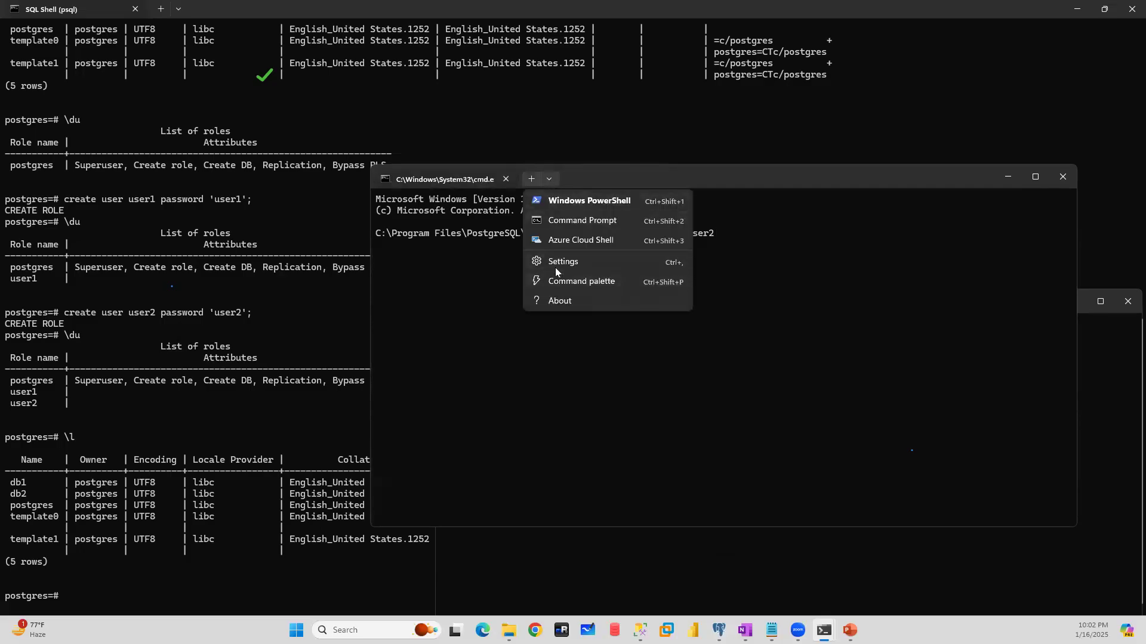
# - Open the terminal settings again and examine the profile defaults
pyautogui.rightClick(421, 179)
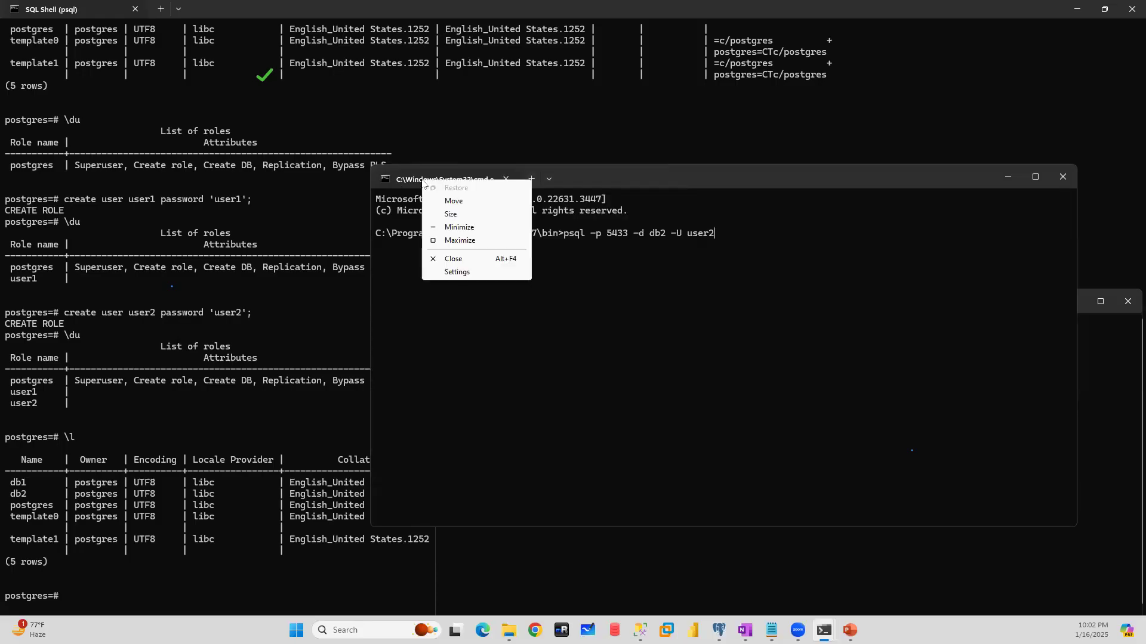
pyautogui.click(454, 275)
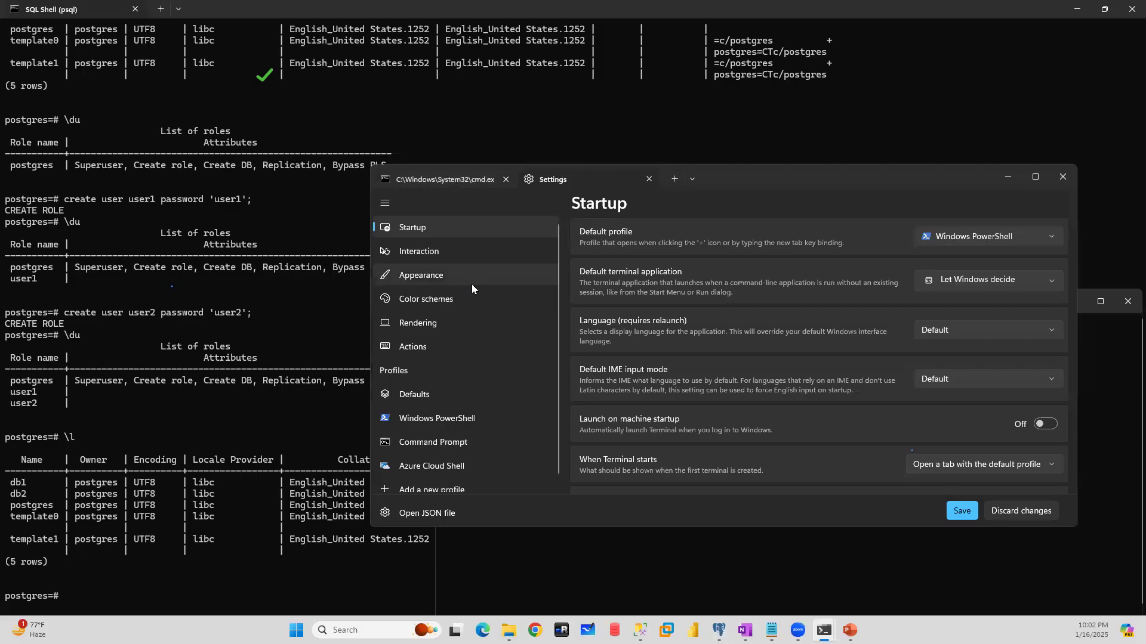
pyautogui.scroll(-1, 472, 284)
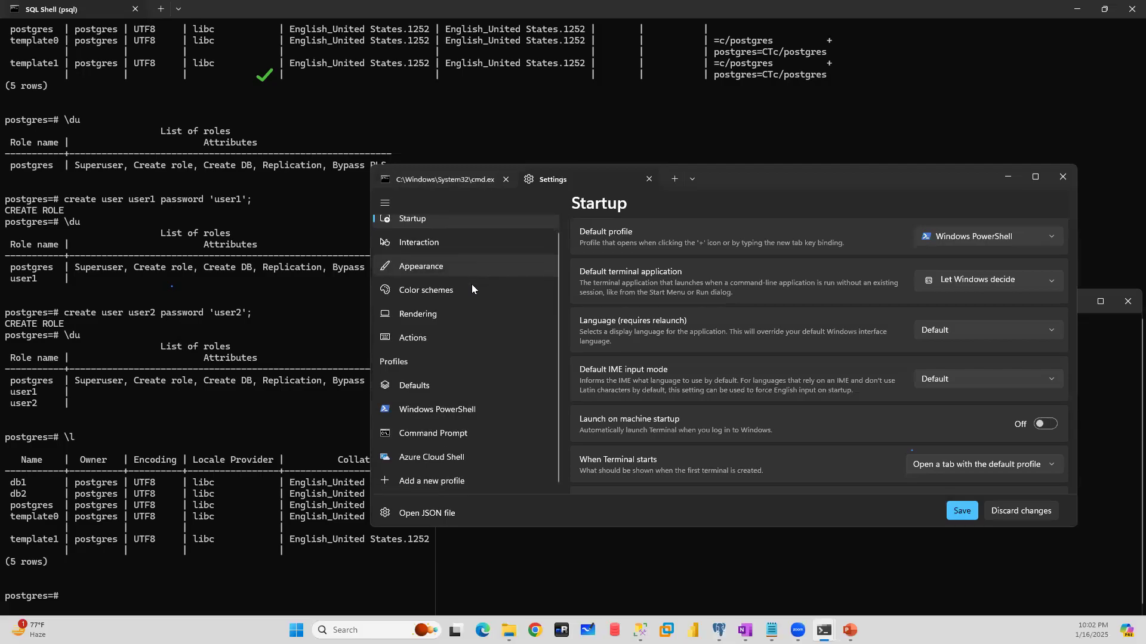
pyautogui.click(424, 387)
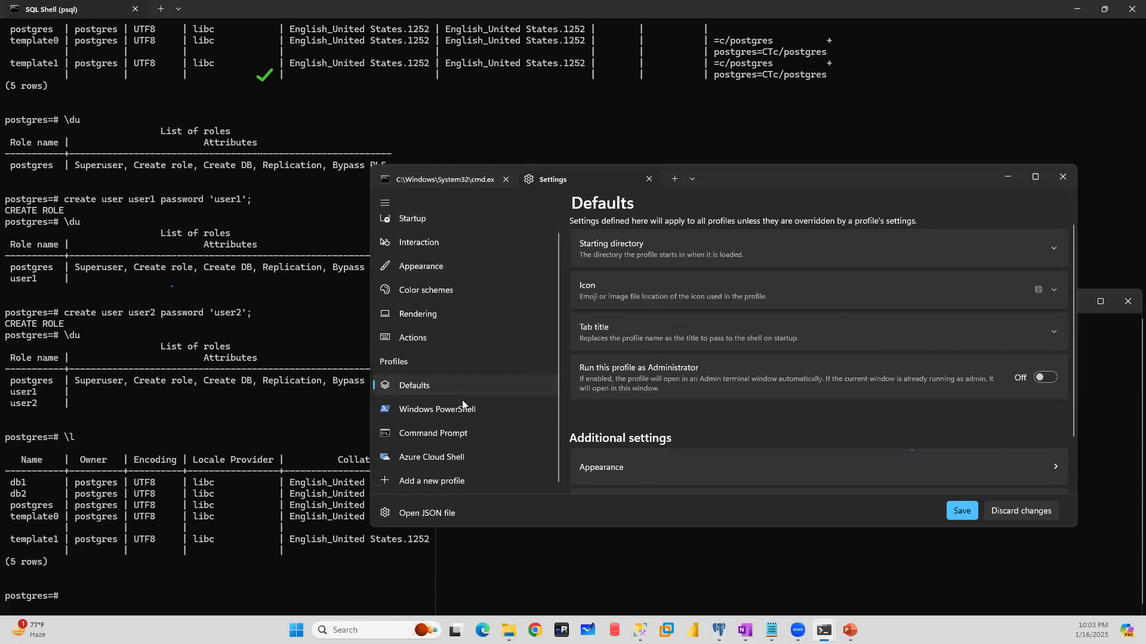
pyautogui.scroll(1, 457, 408)
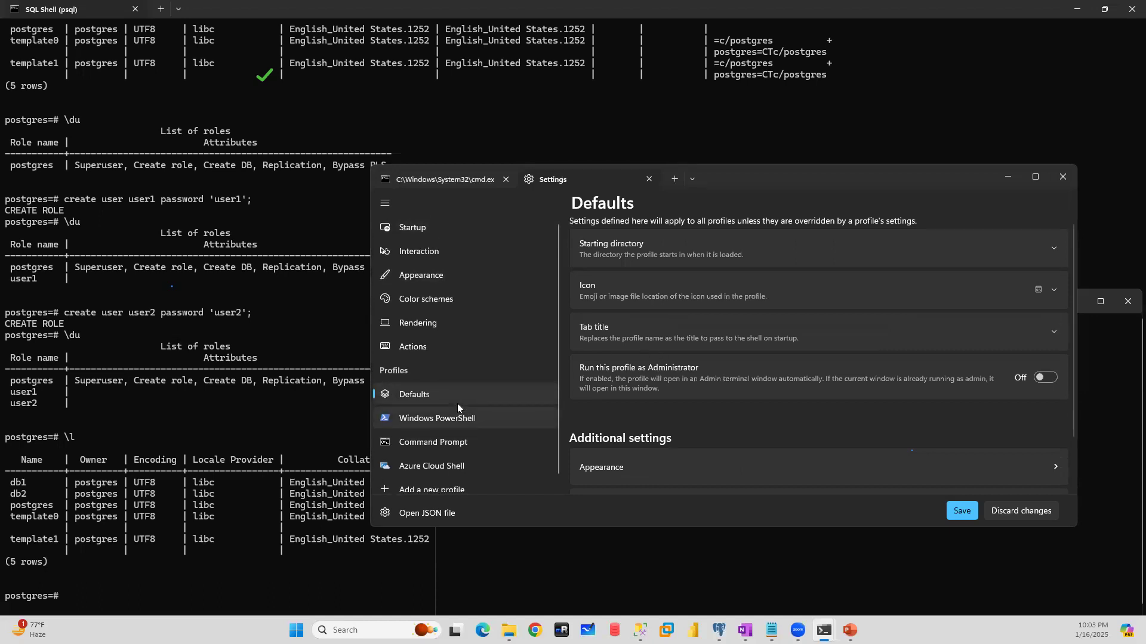
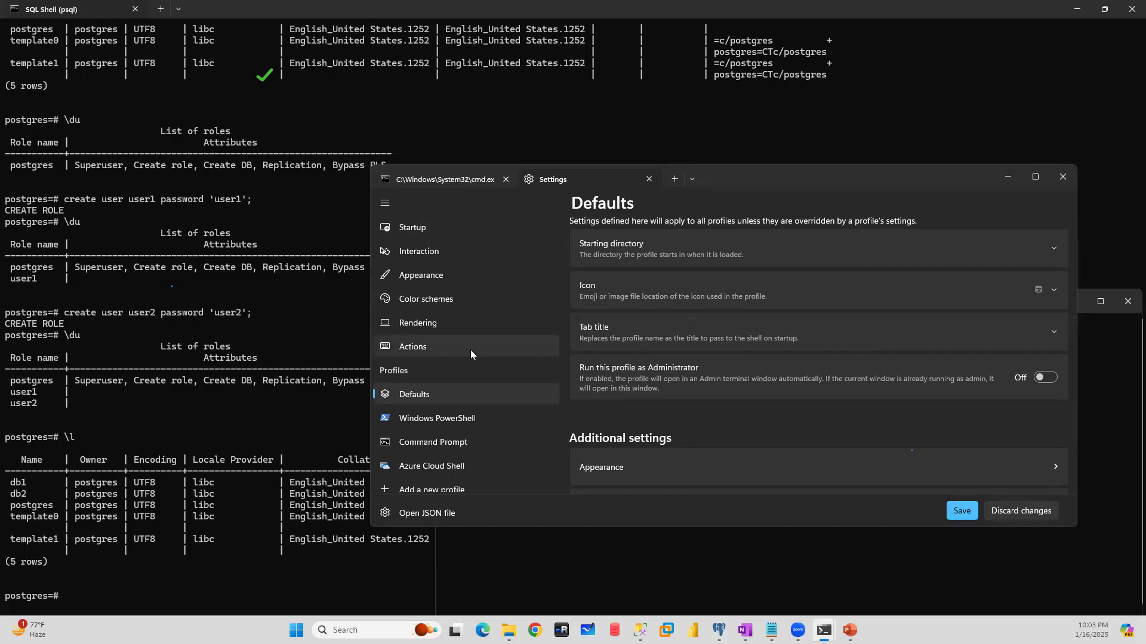
pyautogui.click(376, 630)
pyautogui.write('cmd')
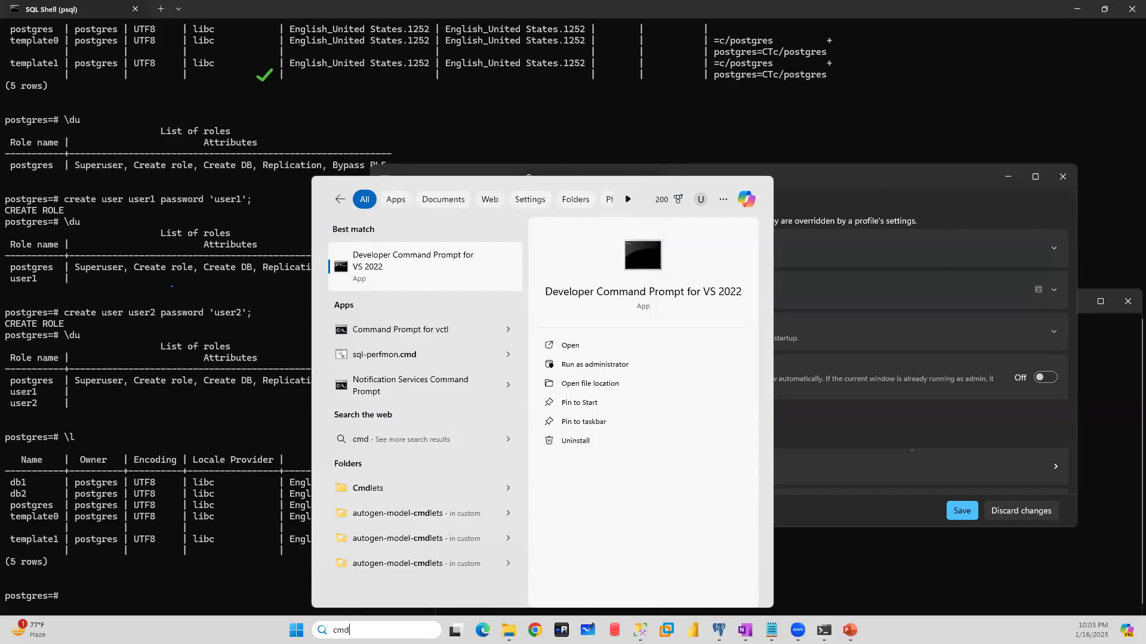
pyautogui.press('BackSpace')
pyautogui.press('BackSpace')
pyautogui.press('BackSpace')
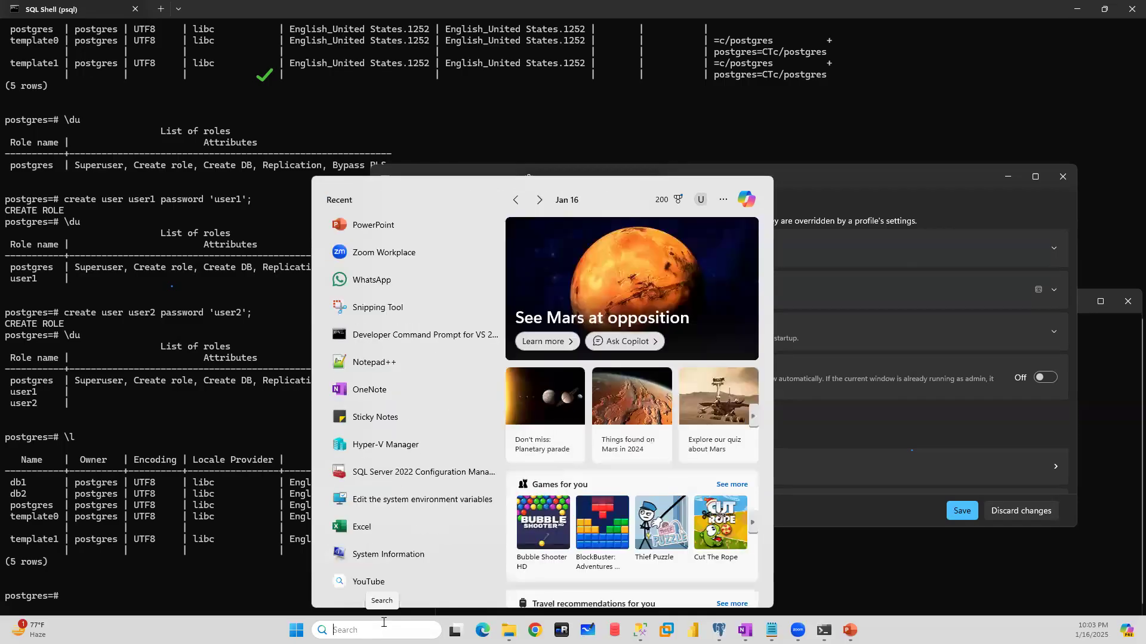
pyautogui.click(858, 178)
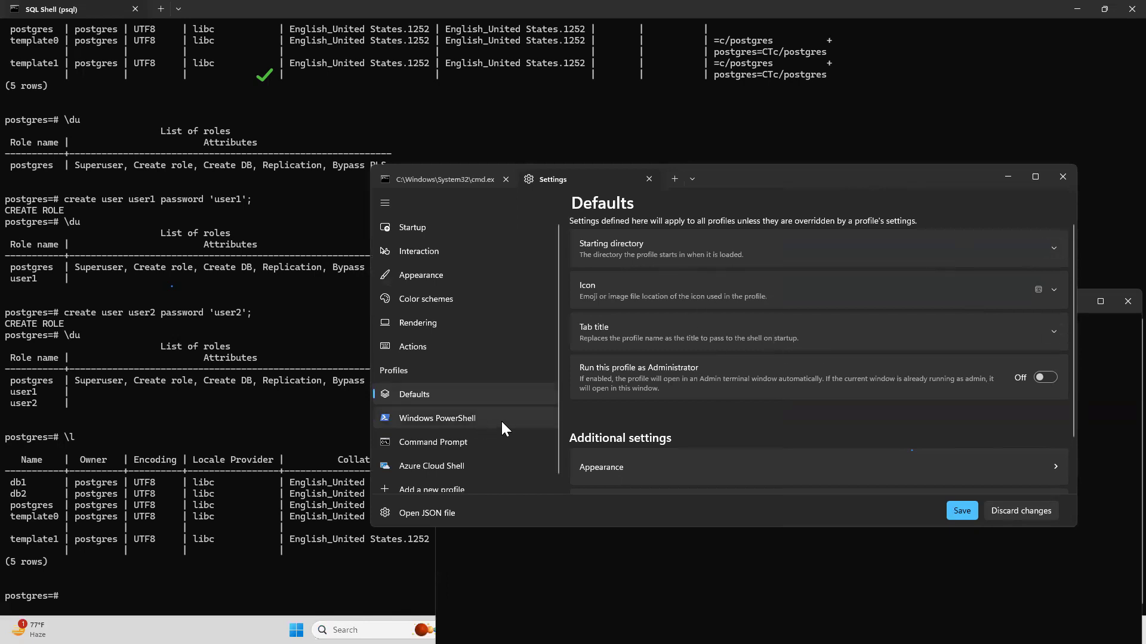
# - Set the color scheme in the Command Prompt profile's appearance settings to Dark+
pyautogui.scroll(-1, 500, 420)
pyautogui.click(453, 434)
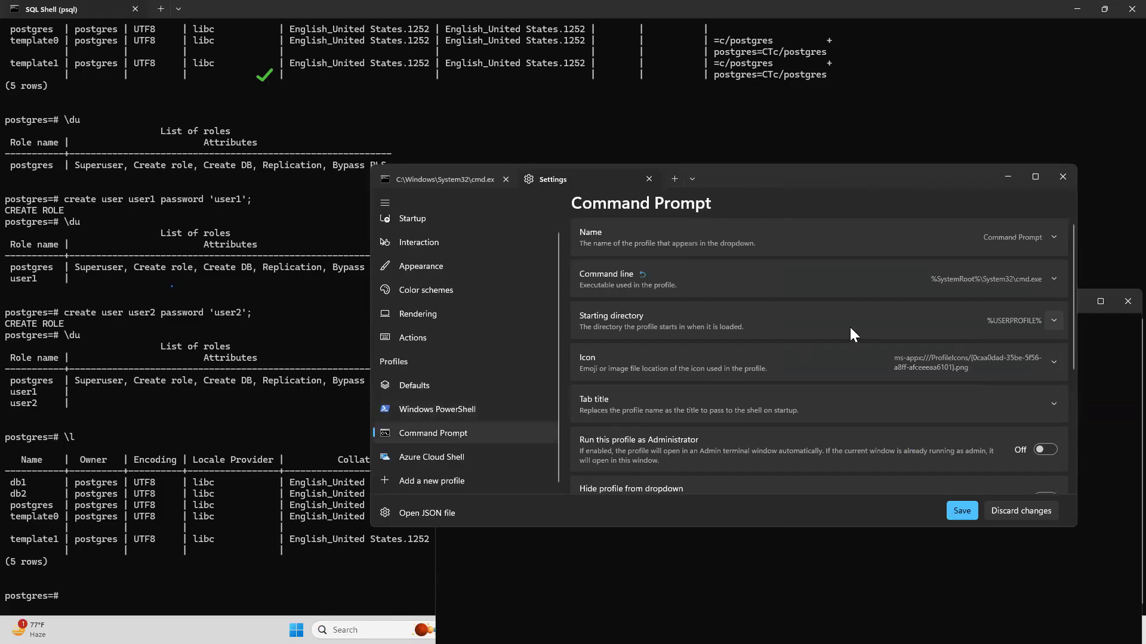
pyautogui.scroll(-3, 785, 324)
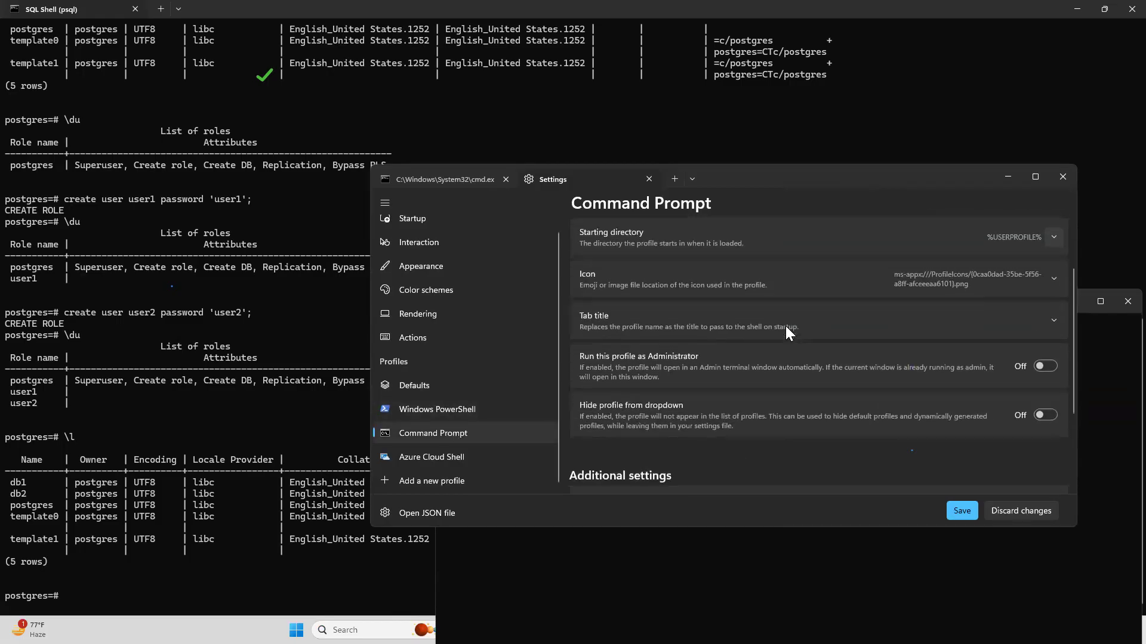
pyautogui.scroll(-1, 785, 326)
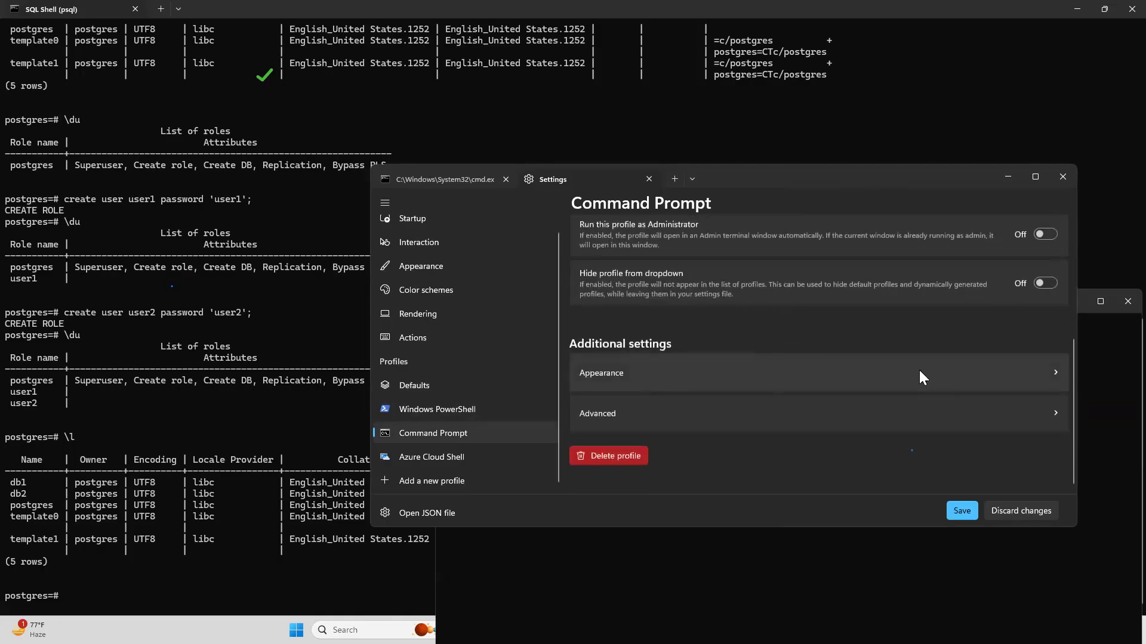
pyautogui.click(1051, 380)
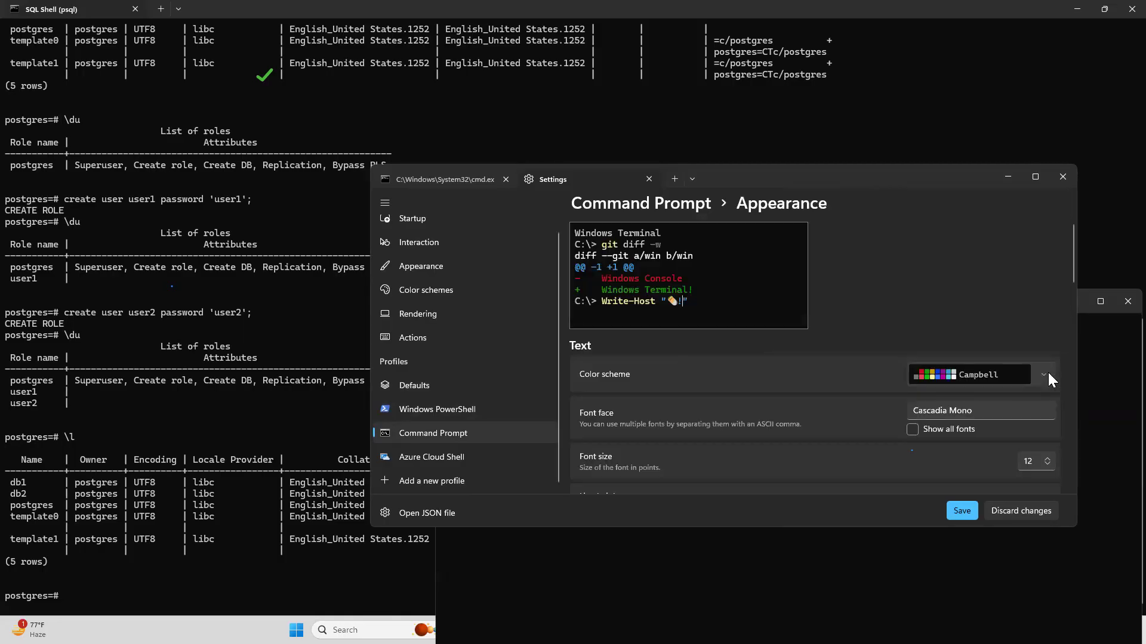
pyautogui.scroll(-1, 774, 399)
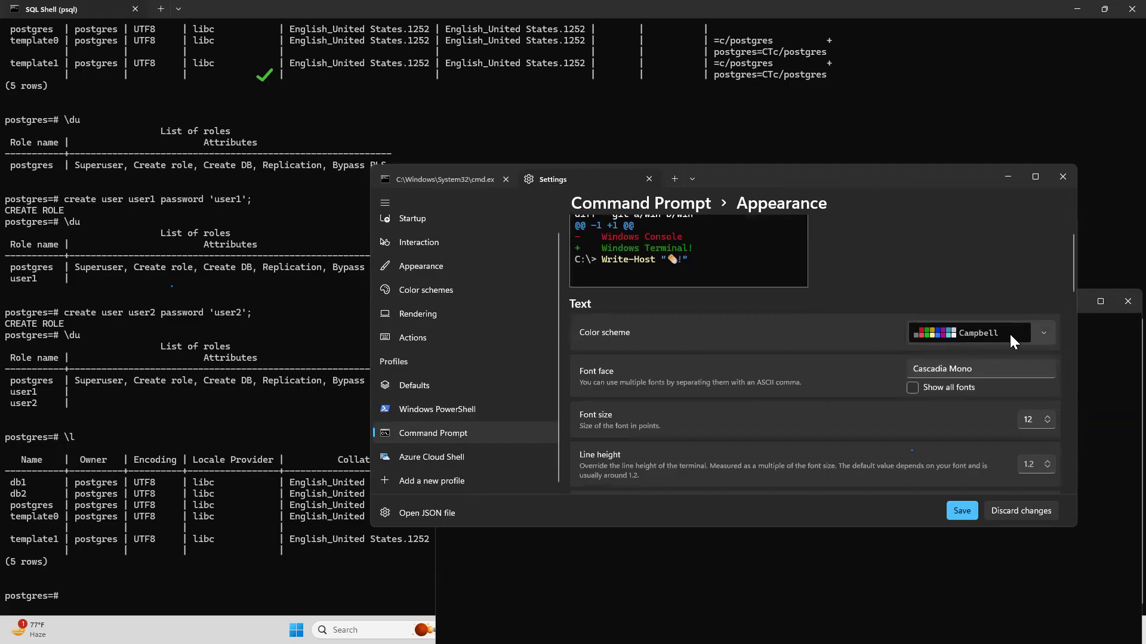
pyautogui.click(1047, 334)
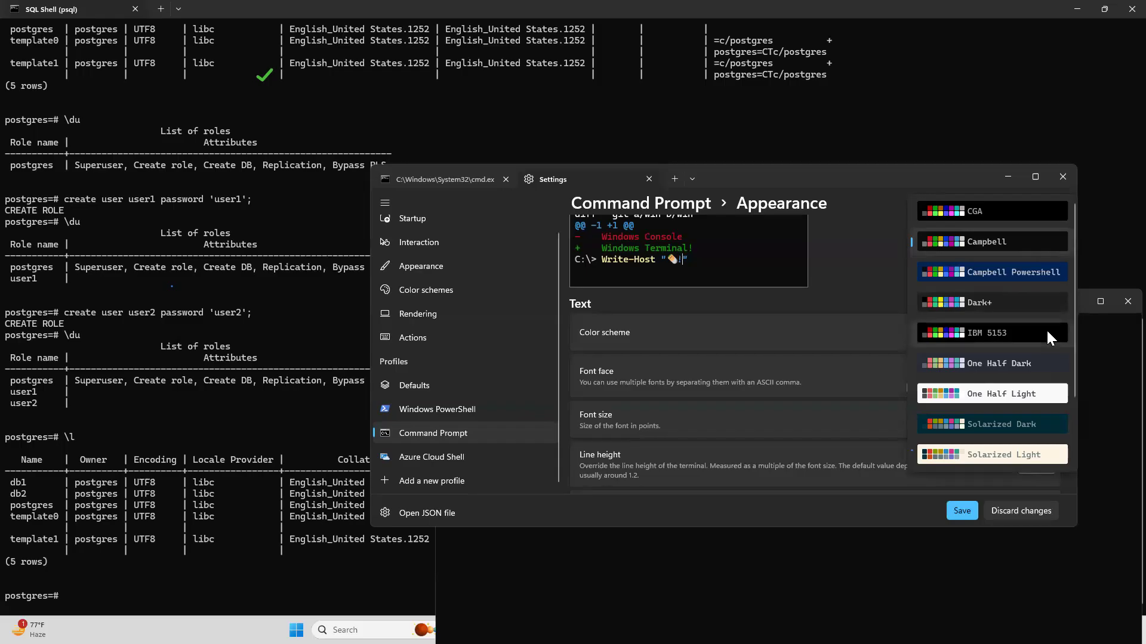
pyautogui.click(953, 304)
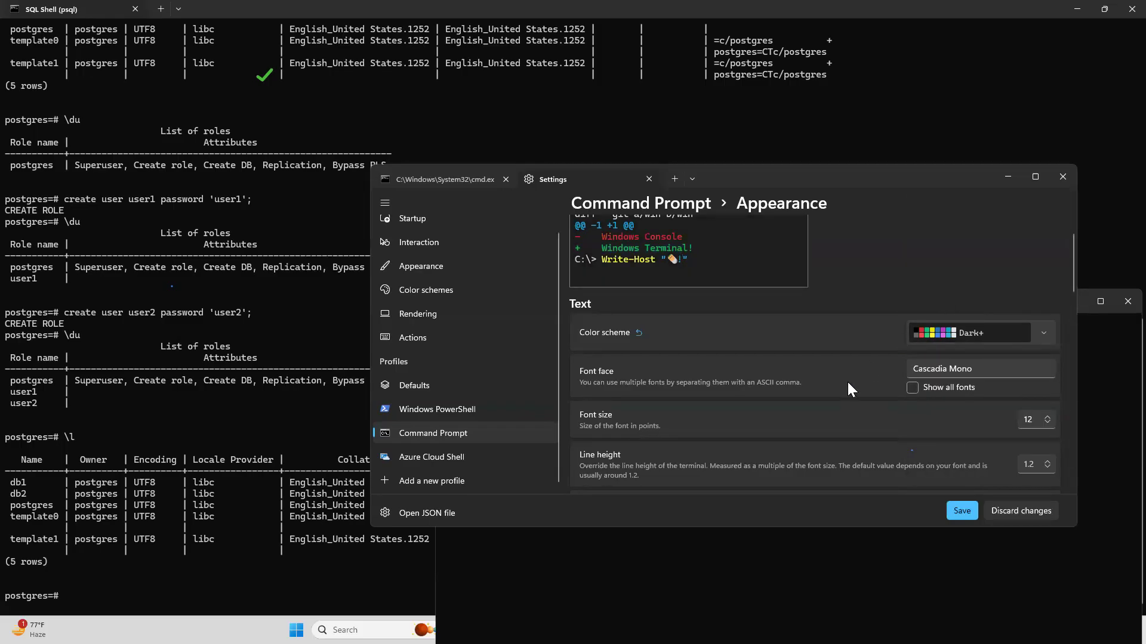
# - Review the Command Prompt profile's remaining font, cursor, background image, text formatting and transparency options, and save the settings
pyautogui.scroll(-2, 849, 387)
pyautogui.scroll(-1, 848, 386)
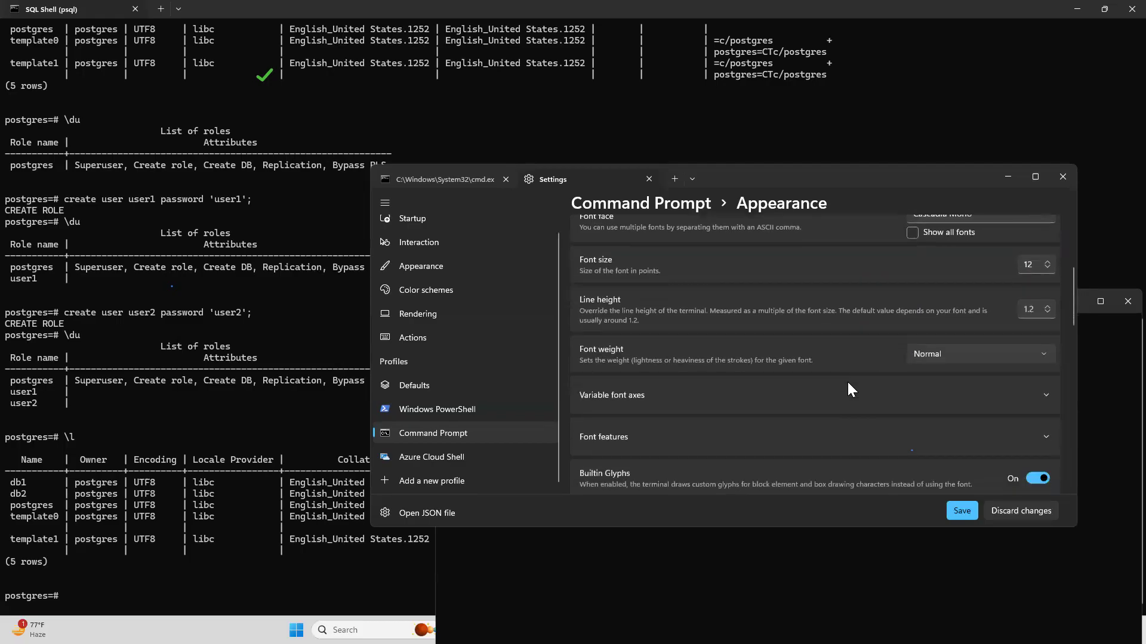
pyautogui.scroll(-2, 849, 387)
pyautogui.scroll(-2, 847, 381)
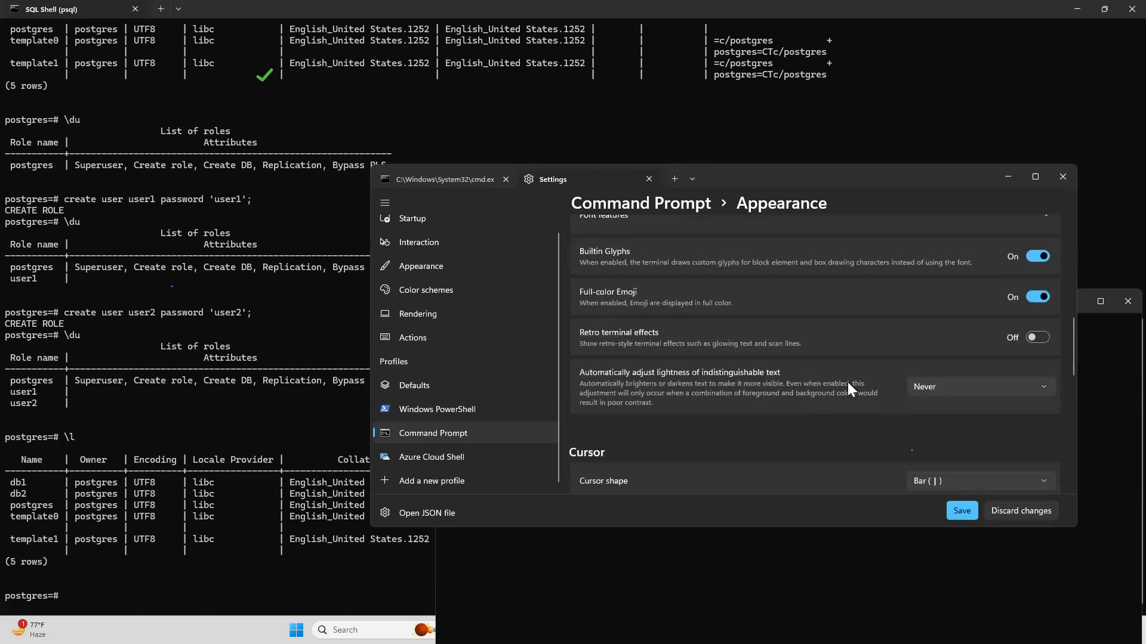
pyautogui.scroll(-3, 848, 382)
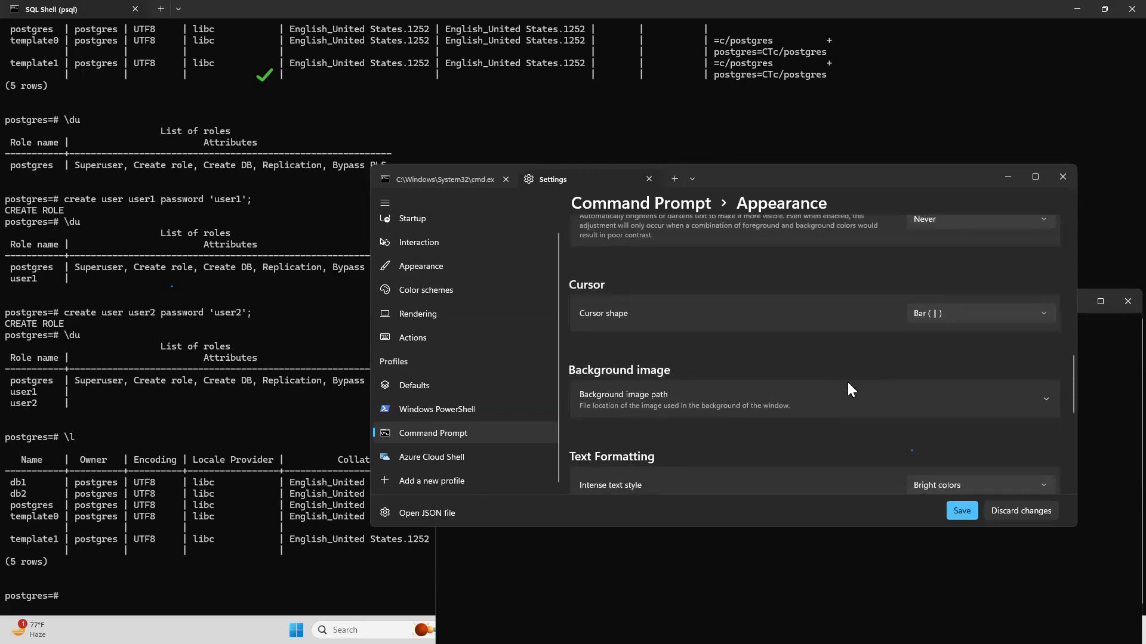
pyautogui.scroll(-1, 843, 409)
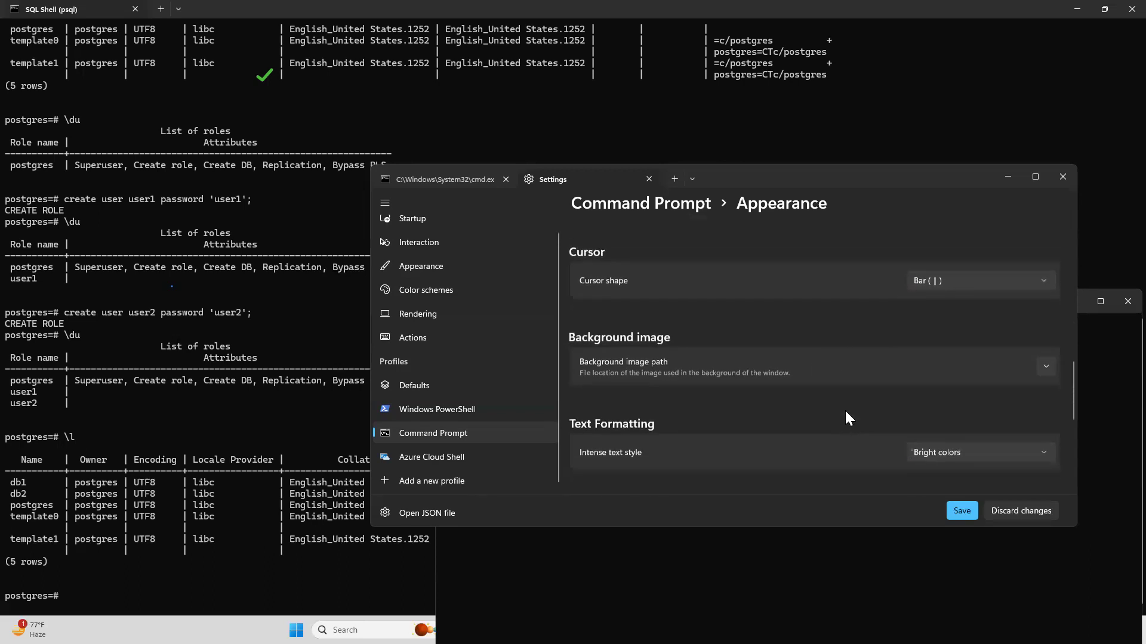
pyautogui.click(1046, 357)
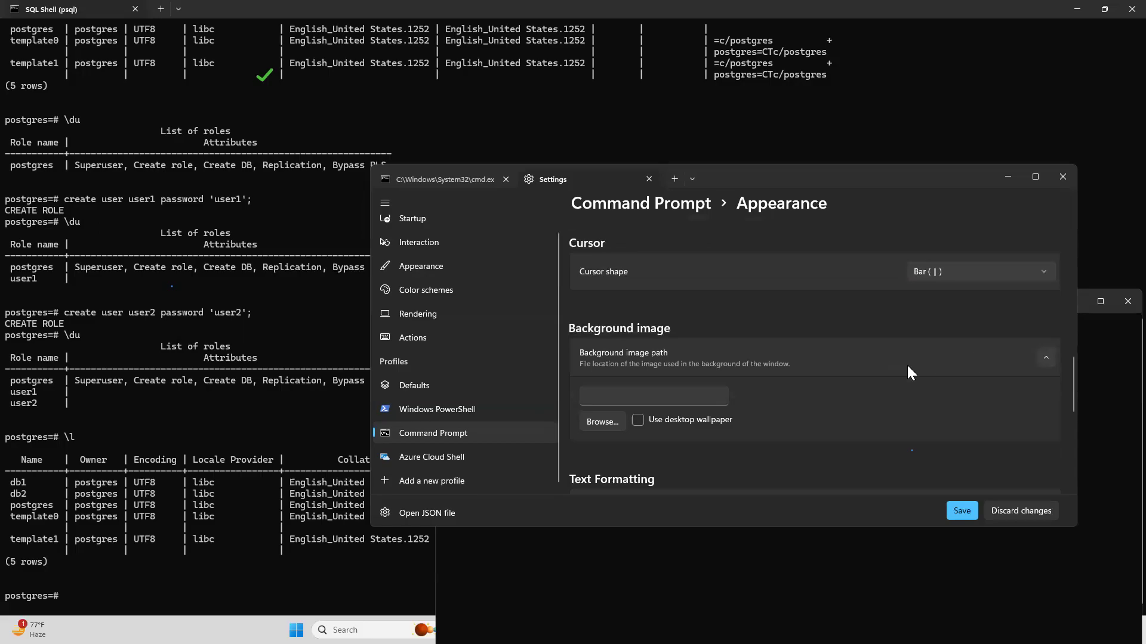
pyautogui.scroll(-3, 907, 366)
pyautogui.click(1020, 387)
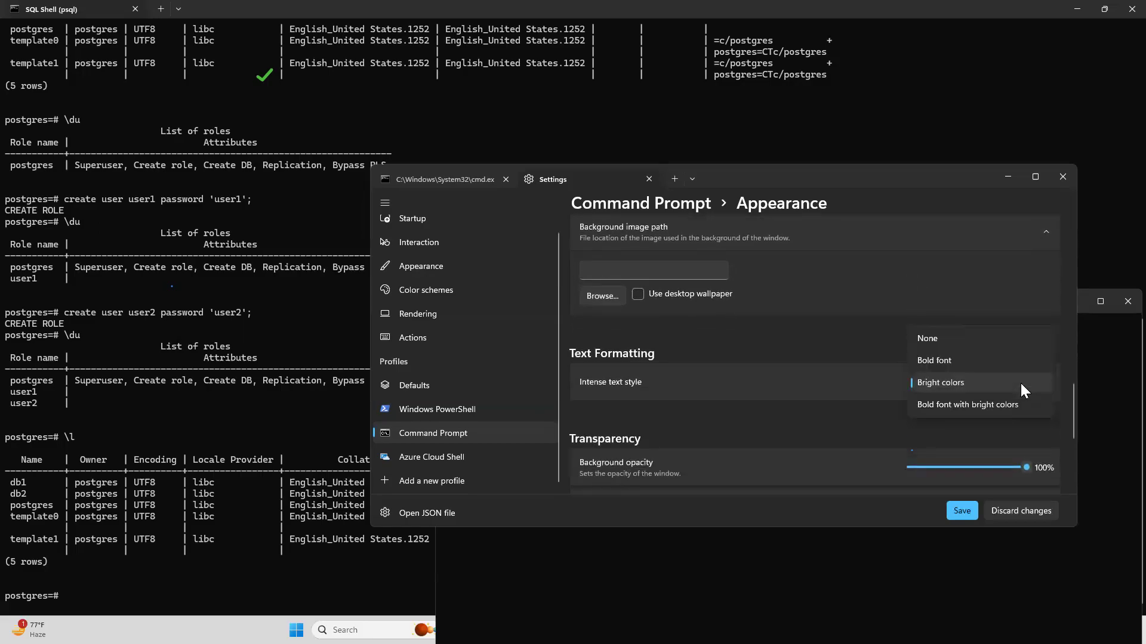
pyautogui.click(840, 417)
pyautogui.scroll(-2, 840, 417)
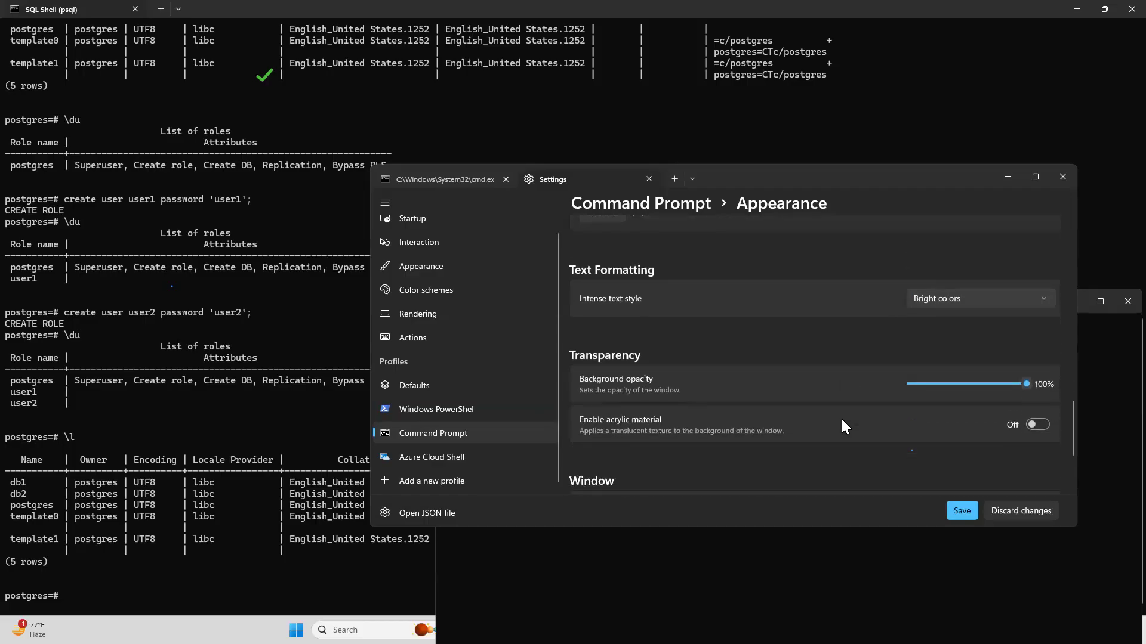
pyautogui.scroll(-1, 842, 424)
pyautogui.scroll(-1, 842, 425)
pyautogui.scroll(1, 841, 425)
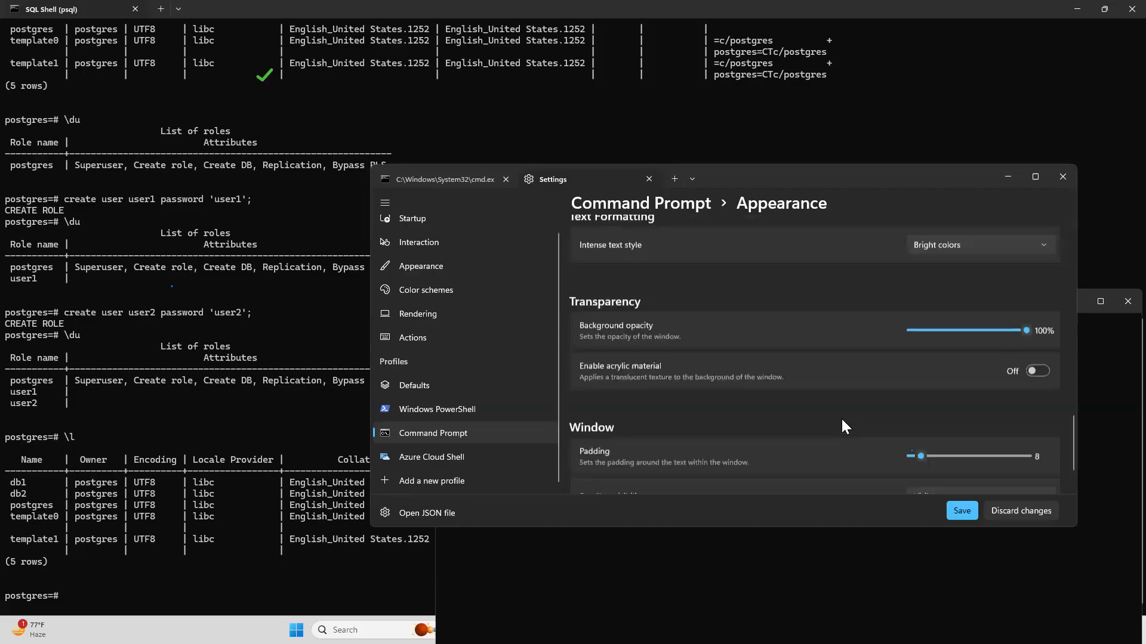
pyautogui.scroll(10, 841, 421)
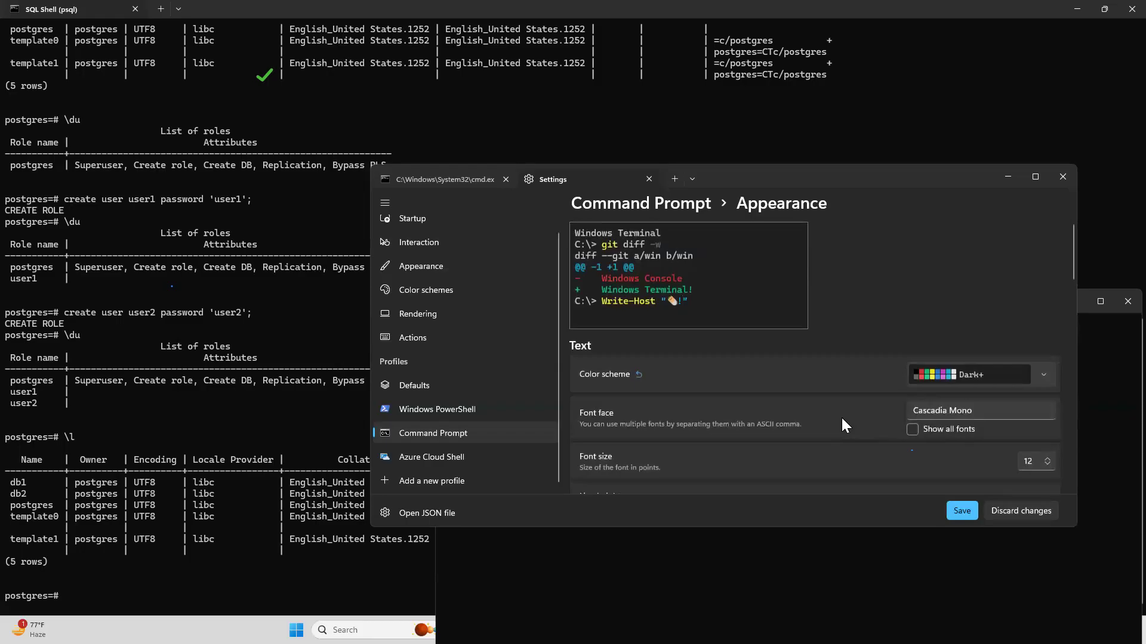
pyautogui.click(962, 512)
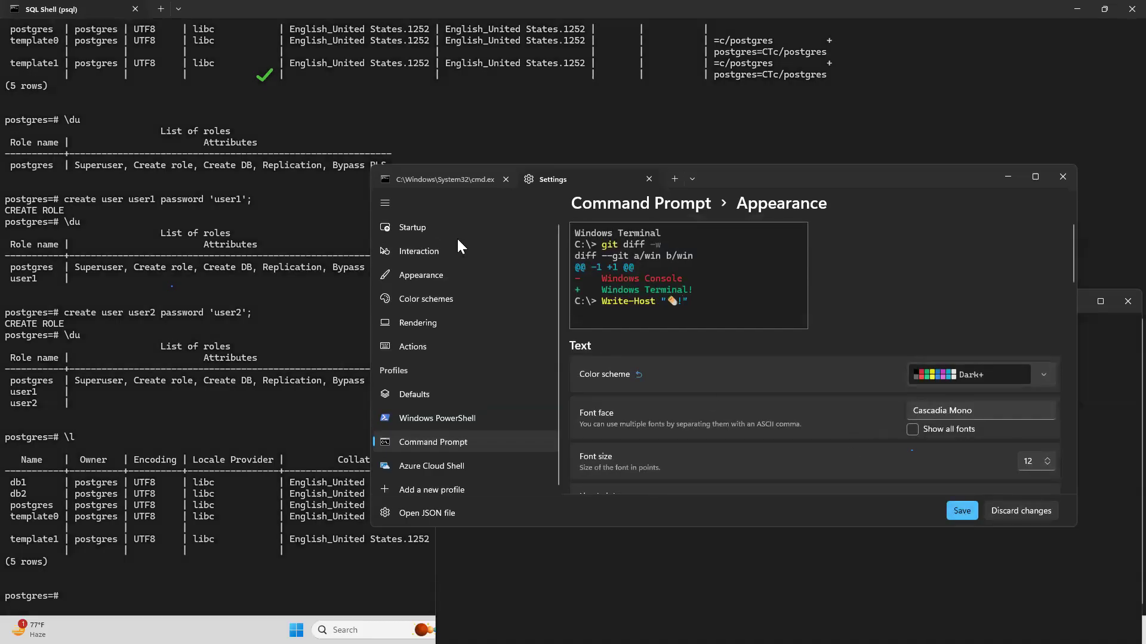
# - Run the prepared psql command for db2 on port 5433 and log in with user2's password
pyautogui.click(457, 178)
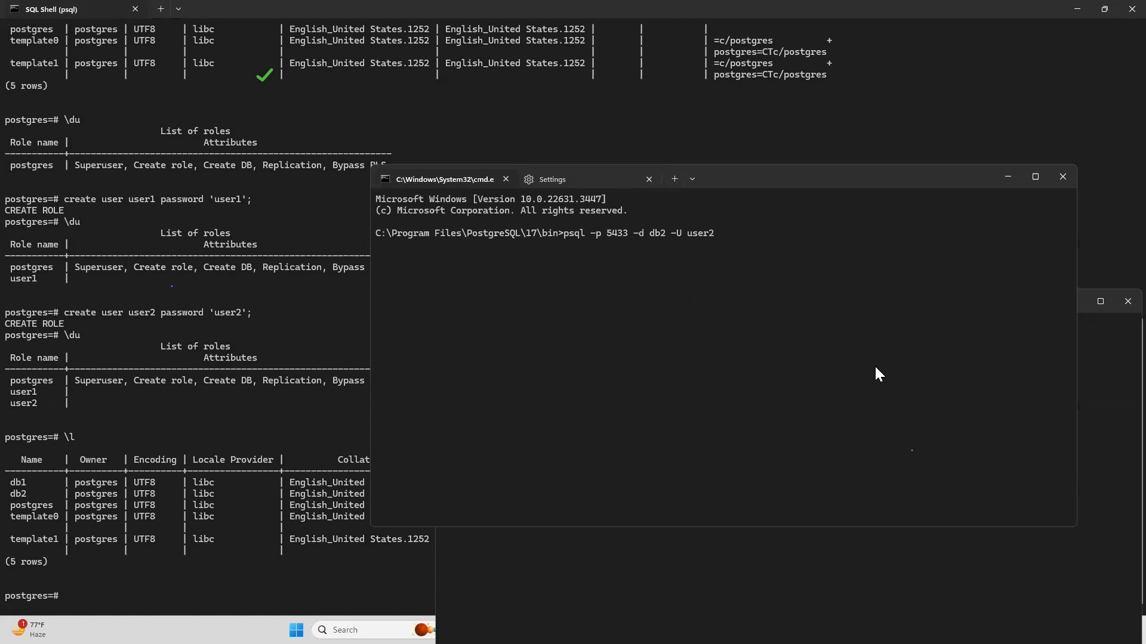
pyautogui.press('Return')
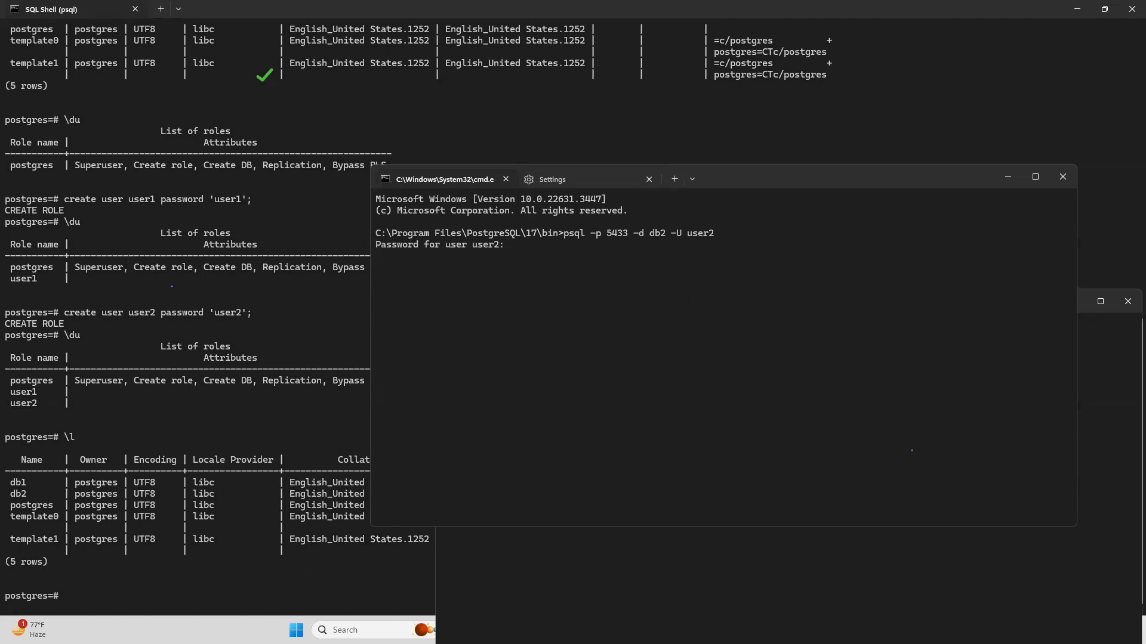
pyautogui.press('Return')
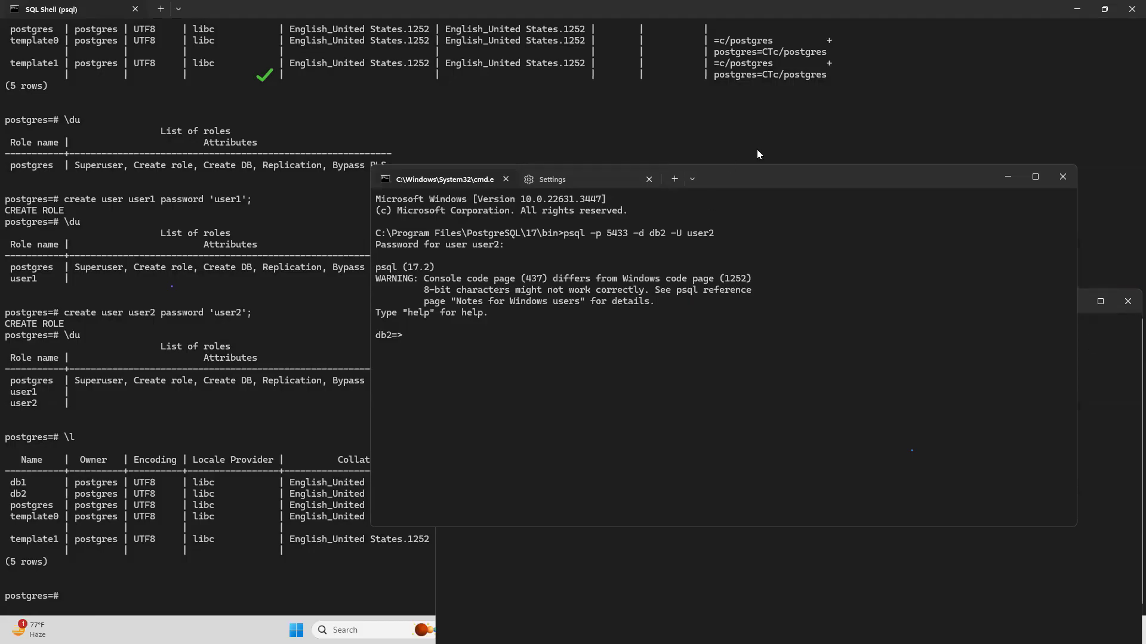
# - Minimize the SQL Shell window and arrange the db1 and db2 session windows so both logins can be compared
pyautogui.click(1074, 8)
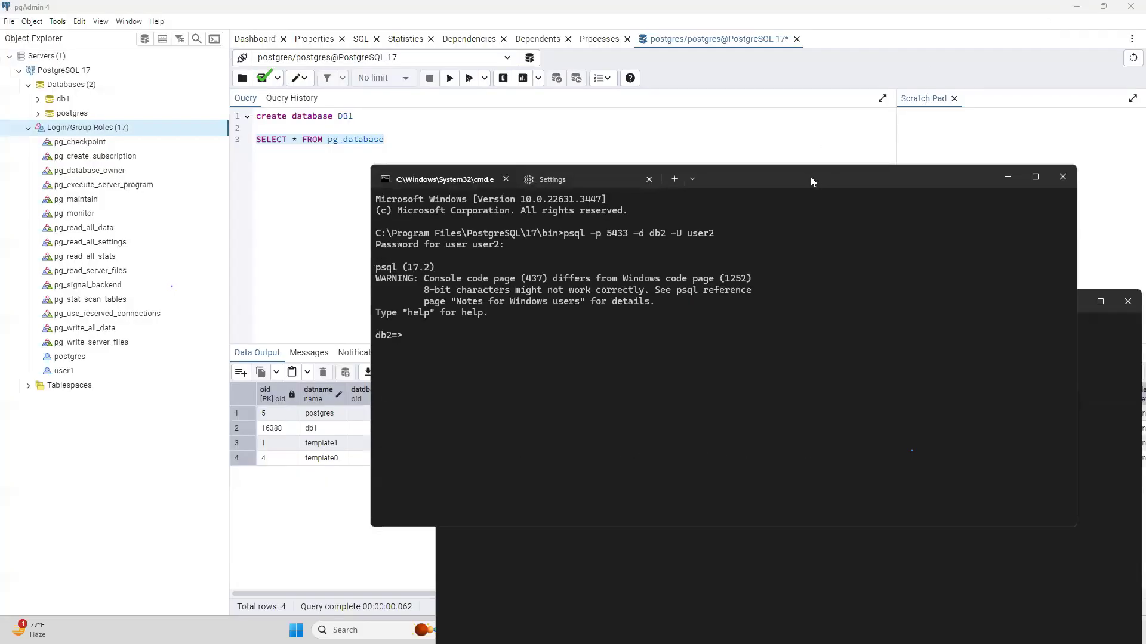
pyautogui.moveTo(756, 181); pyautogui.dragTo(756, 184)
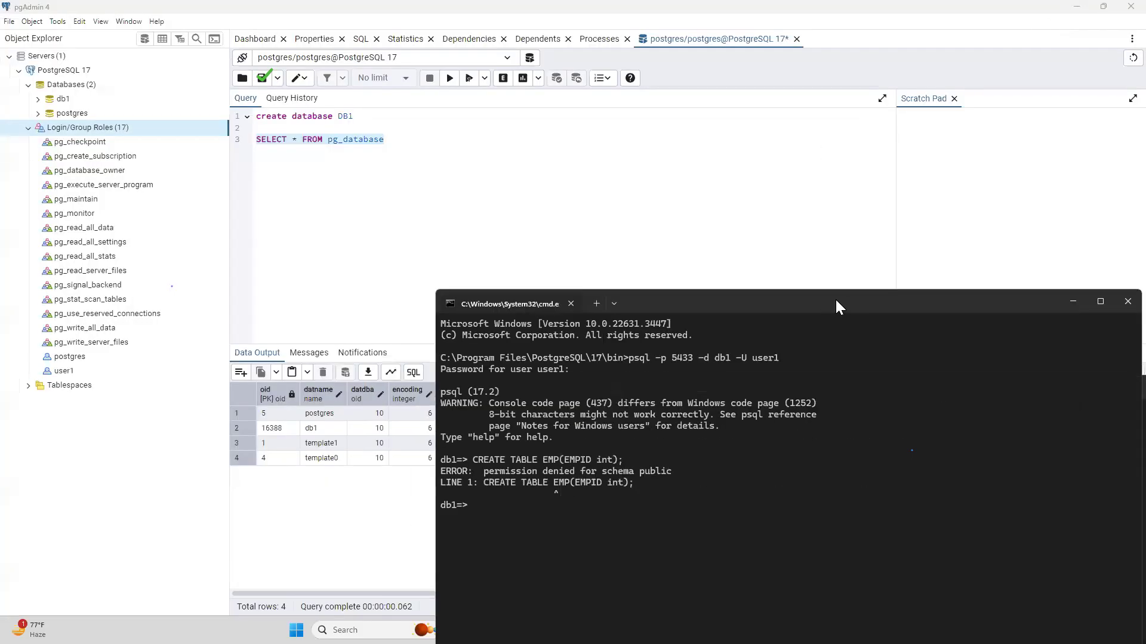
pyautogui.moveTo(835, 307); pyautogui.dragTo(561, 106)
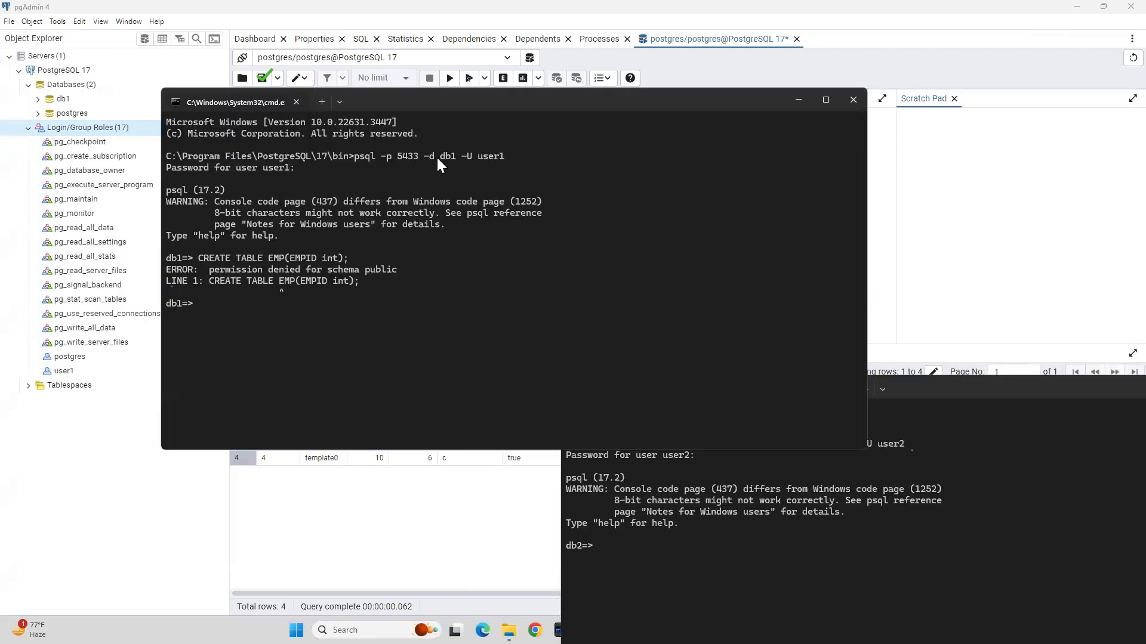
pyautogui.click(975, 389)
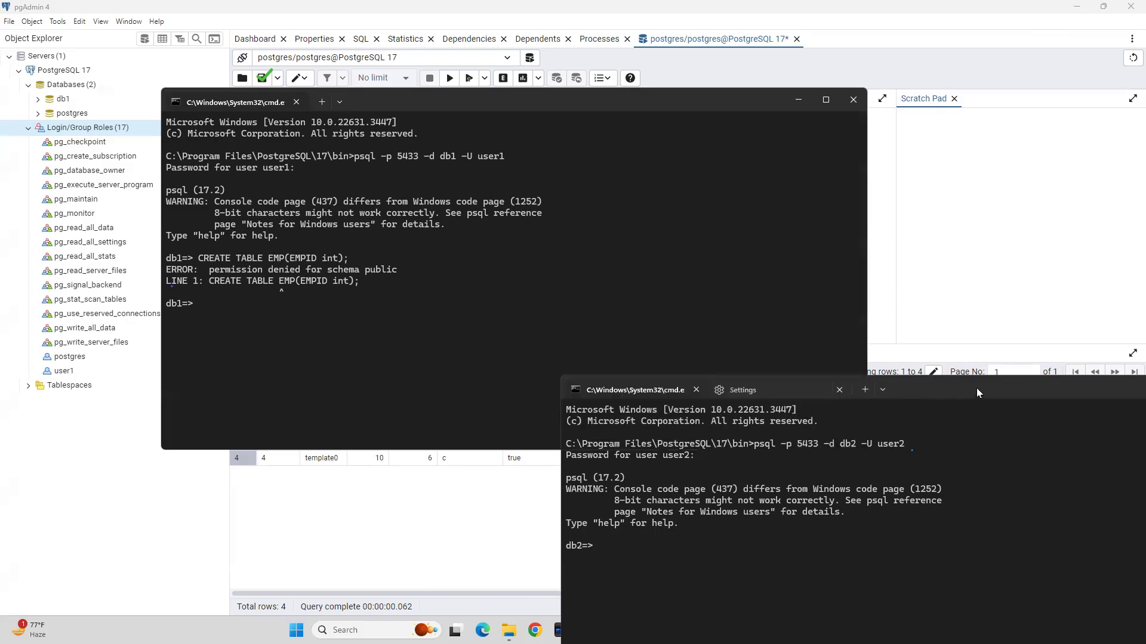
pyautogui.moveTo(976, 388); pyautogui.dragTo(814, 312)
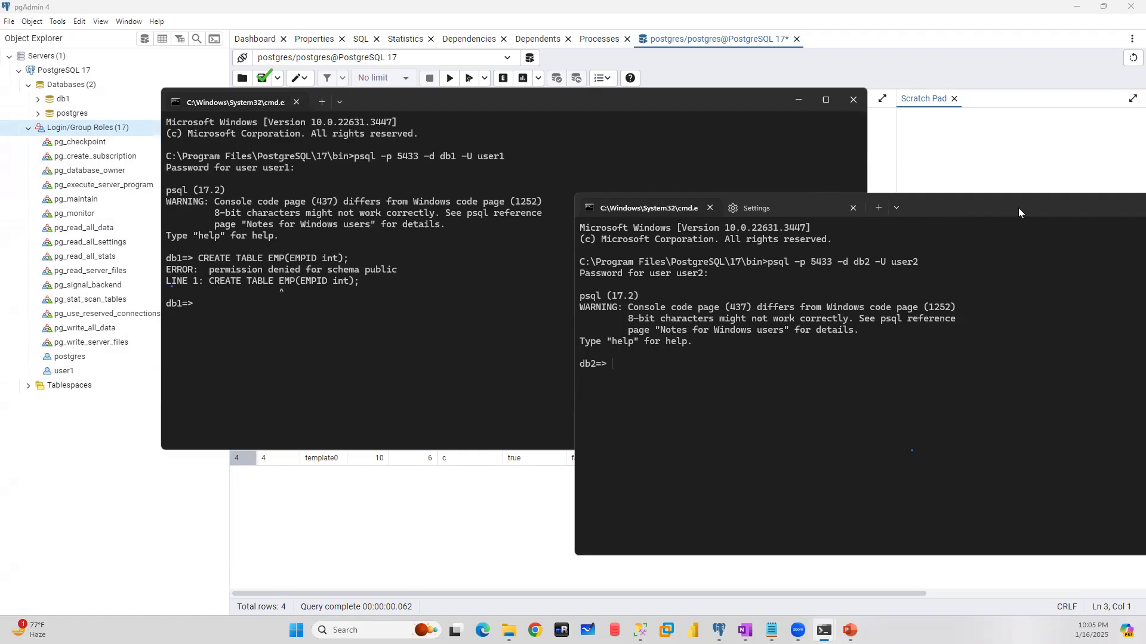
pyautogui.moveTo(1019, 209); pyautogui.dragTo(769, 250)
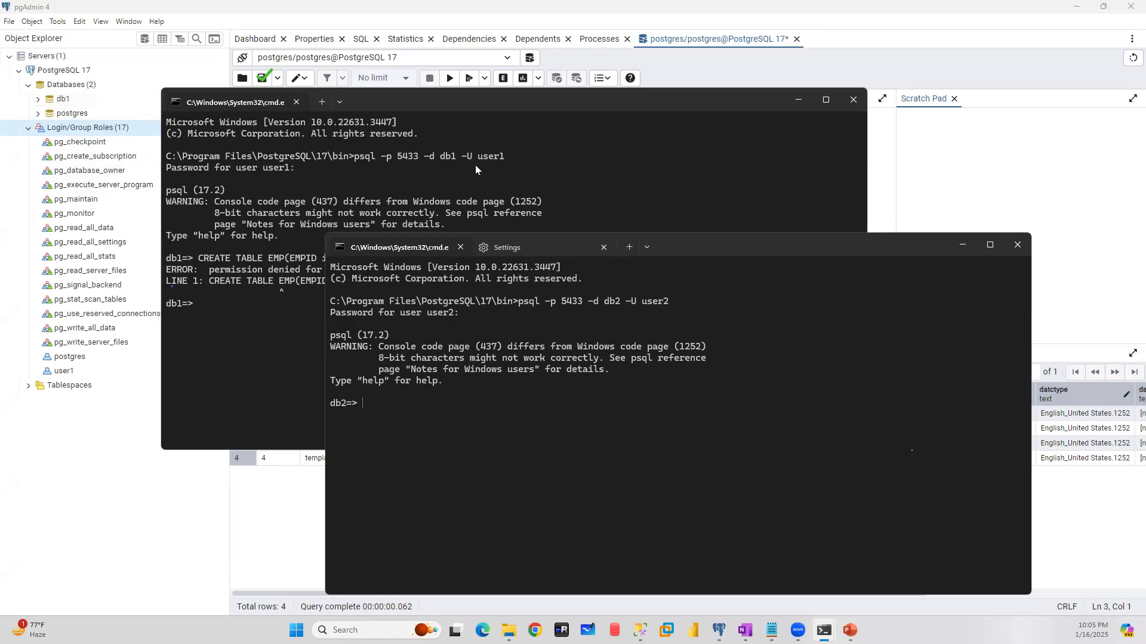
# - Close the user2 session's window with all its tabs, and close the user1 session's window
pyautogui.click(1017, 245)
pyautogui.click(645, 442)
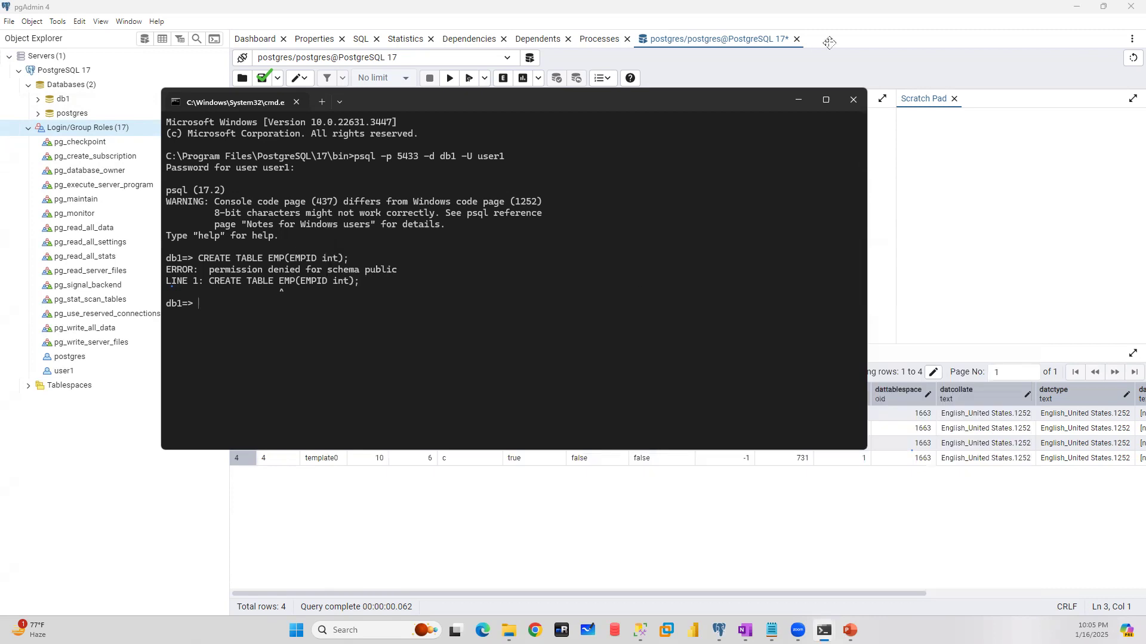
pyautogui.click(852, 100)
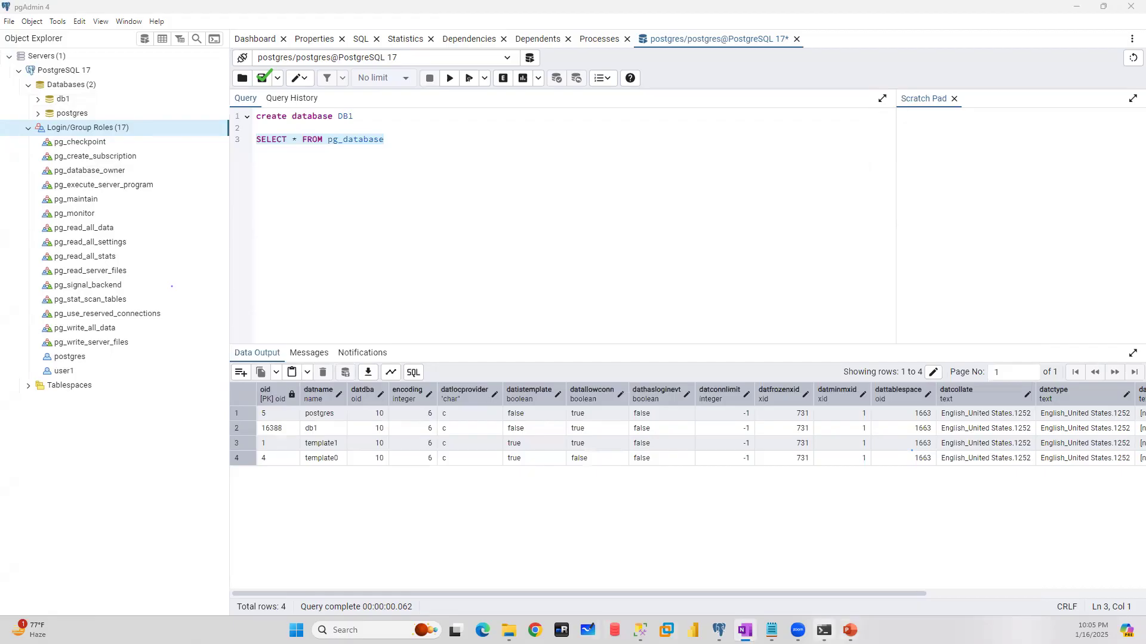
# - Return to the SQL Shell and point out user1 and user2 in the role list and db1 and db2 in the database list
pyautogui.click(824, 630)
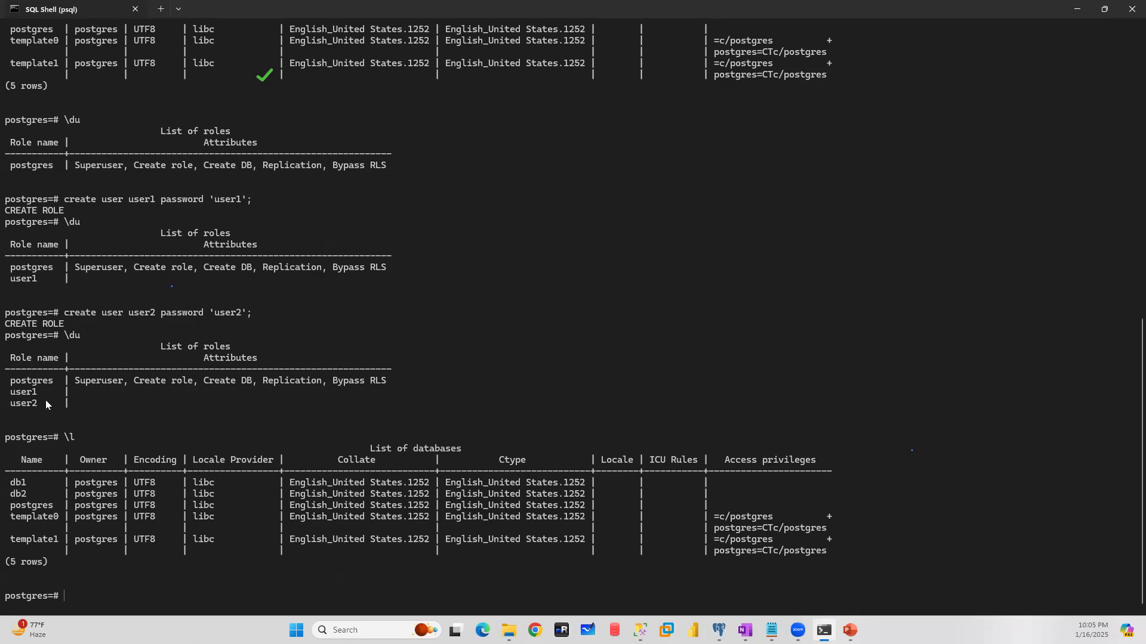
pyautogui.moveTo(46, 400); pyautogui.dragTo(9, 395)
pyautogui.moveTo(8, 480); pyautogui.dragTo(27, 497)
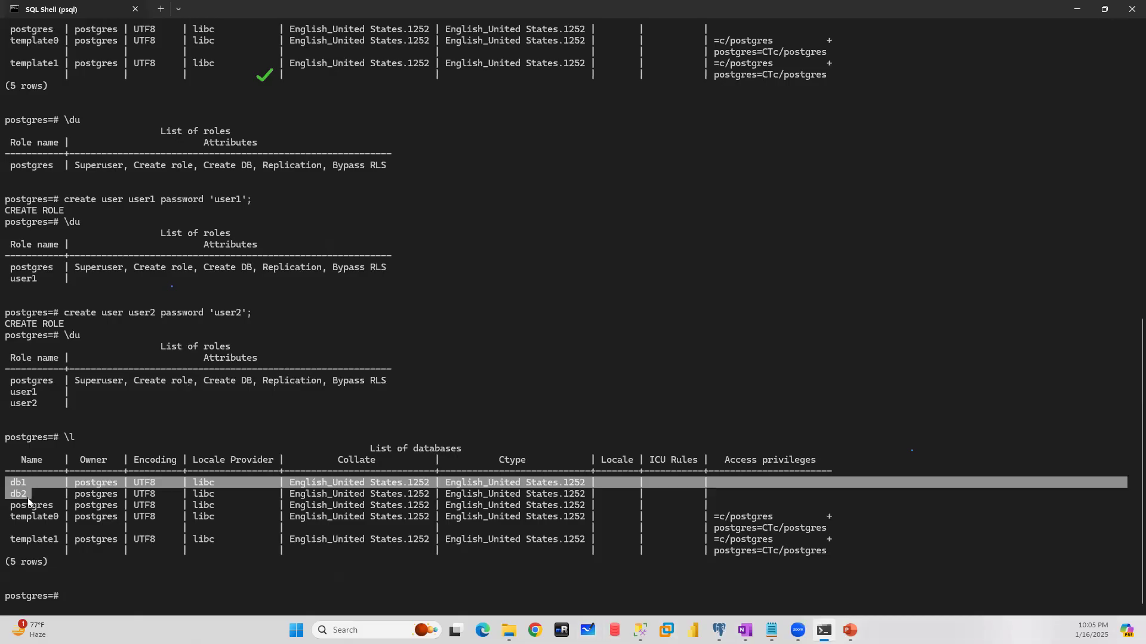
# - Open a Command Prompt in the PostgreSQL 17 bin folder from File Explorer and minimize the Explorer window
pyautogui.click(508, 630)
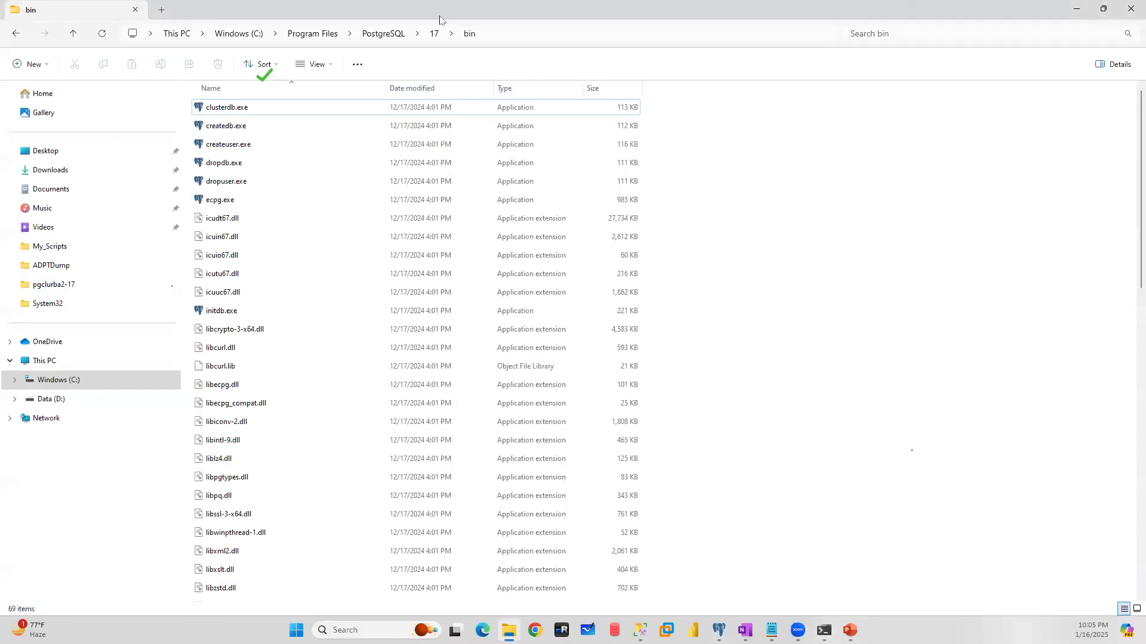
pyautogui.click(537, 34)
pyautogui.write('cmd')
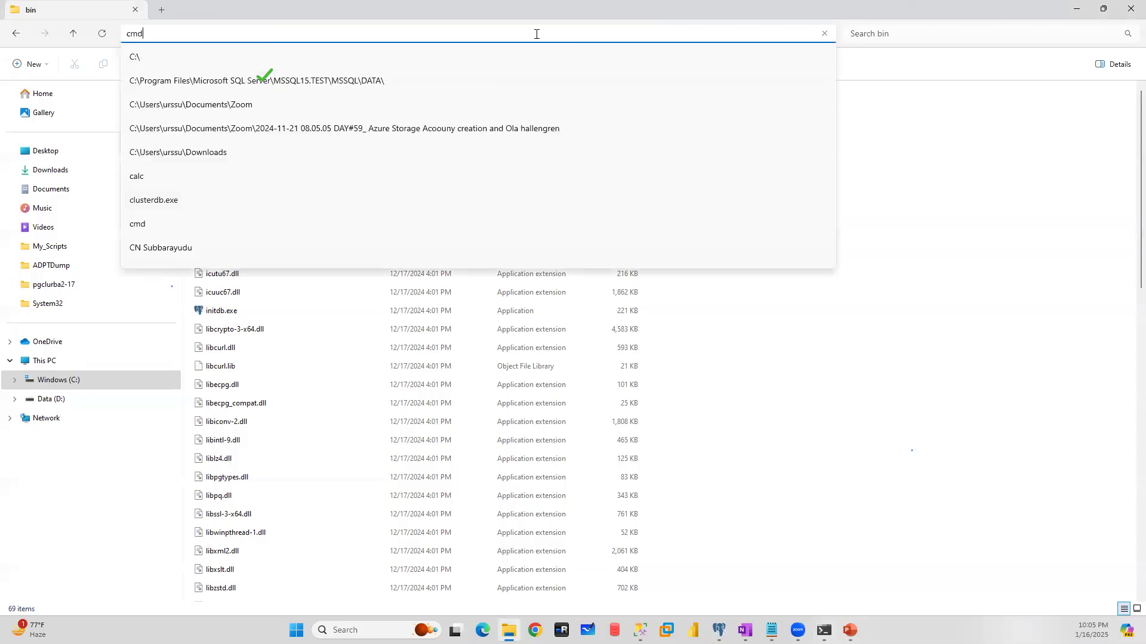
pyautogui.press('Return')
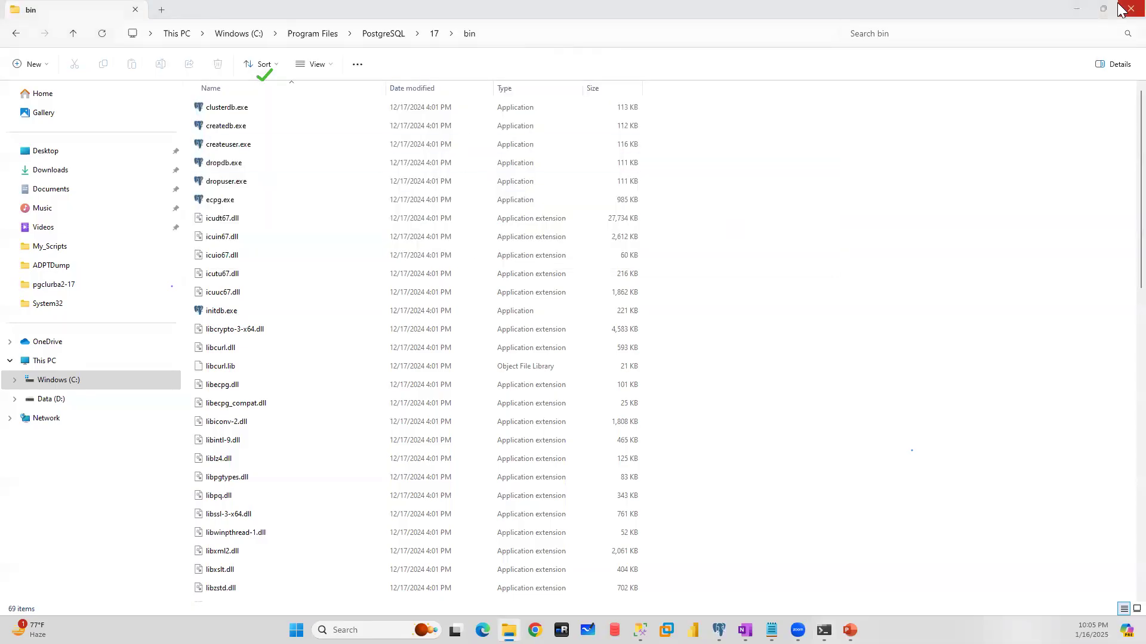
pyautogui.click(1077, 9)
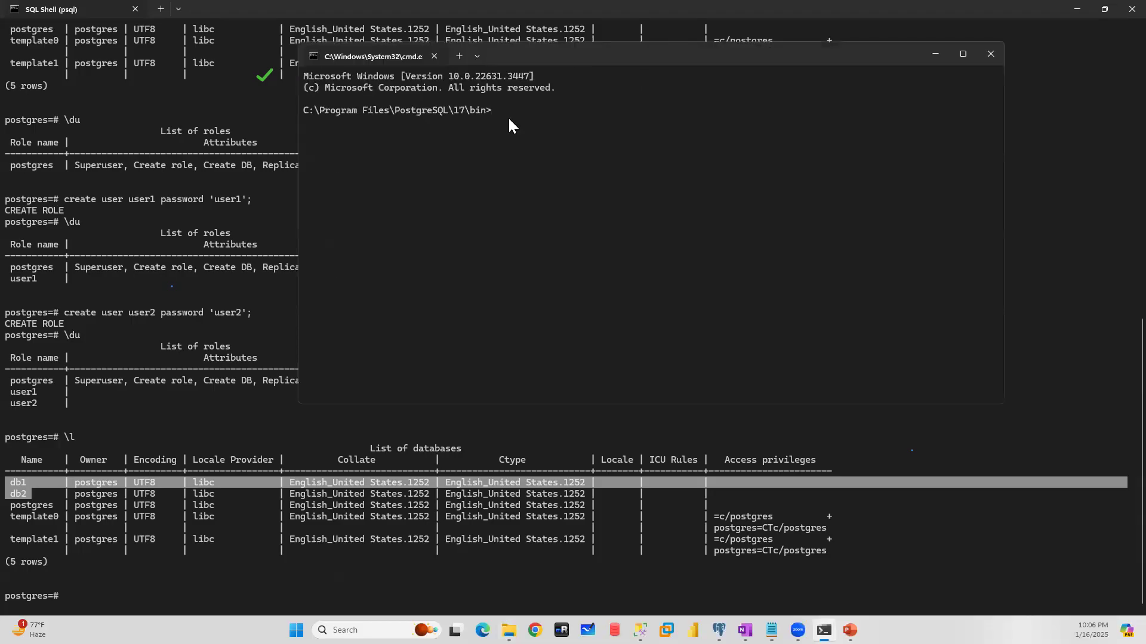
# - Try to connect with psql to database template0 on port 5433 as user1, entering that user's password
pyautogui.write('psql -p 5433 -d template0 -U user')
pyautogui.press('Return')
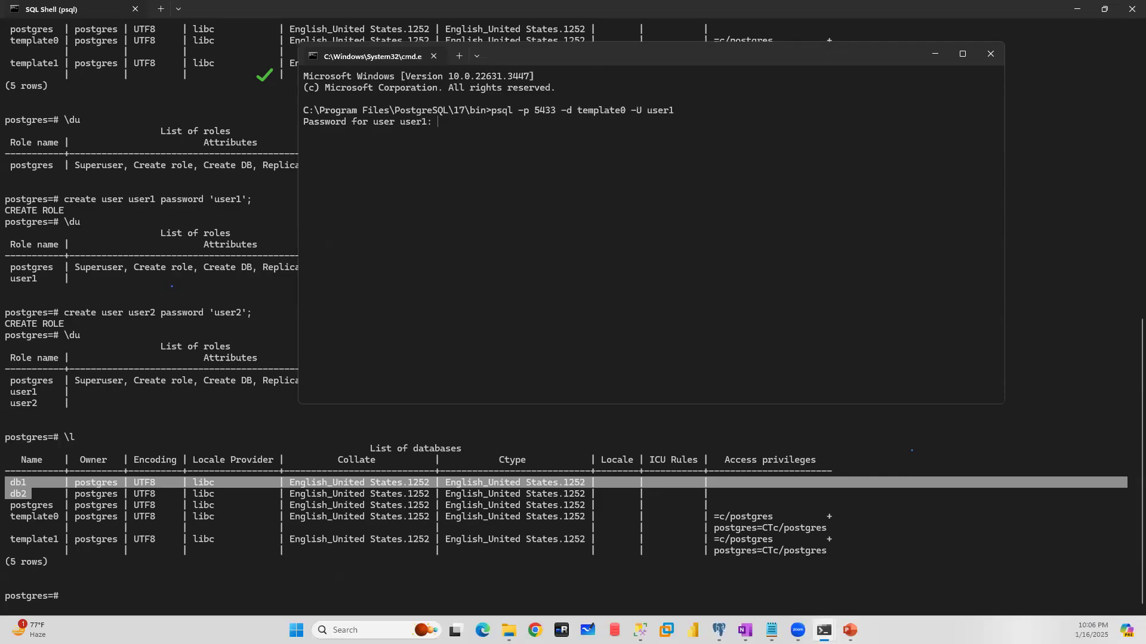
pyautogui.press('Return')
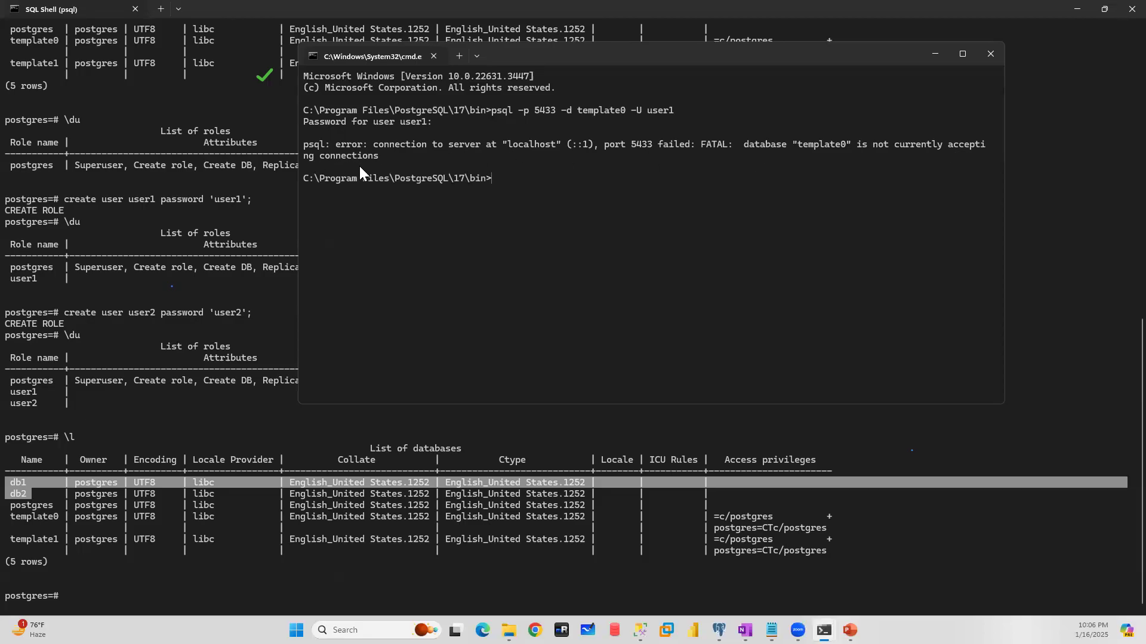
# - Try the psql connection to template0 on port 5433 as user postgres, entering the account password
pyautogui.press('Up')
pyautogui.press('BackSpace')
pyautogui.press('BackSpace')
pyautogui.press('BackSpace')
pyautogui.press('BackSpace')
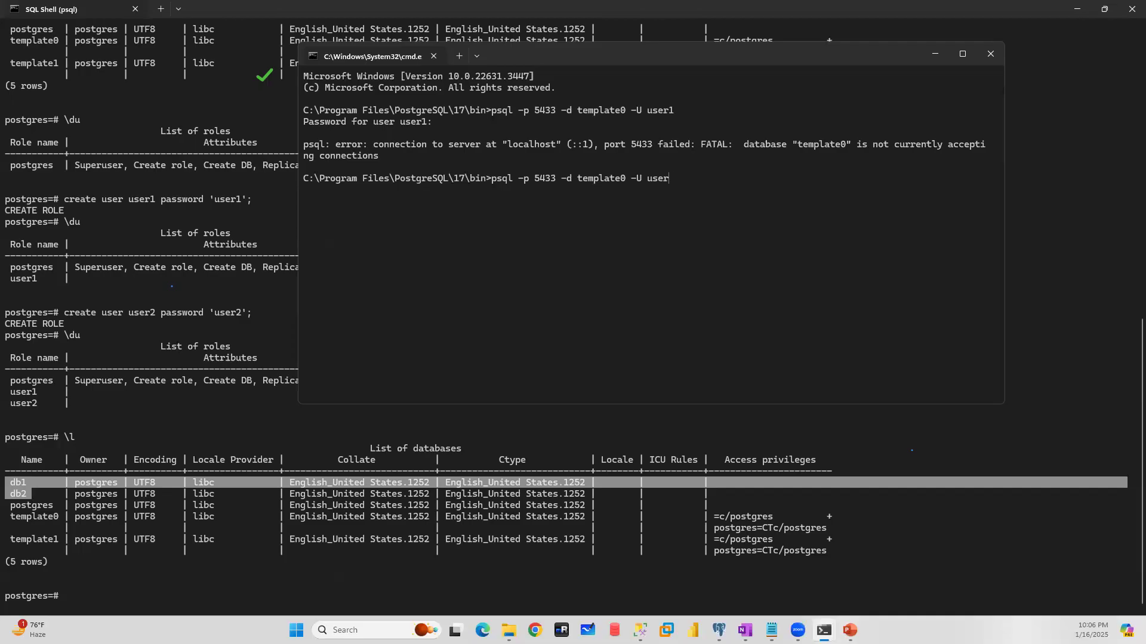
pyautogui.press('BackSpace')
pyautogui.write('postgres')
pyautogui.press('Return')
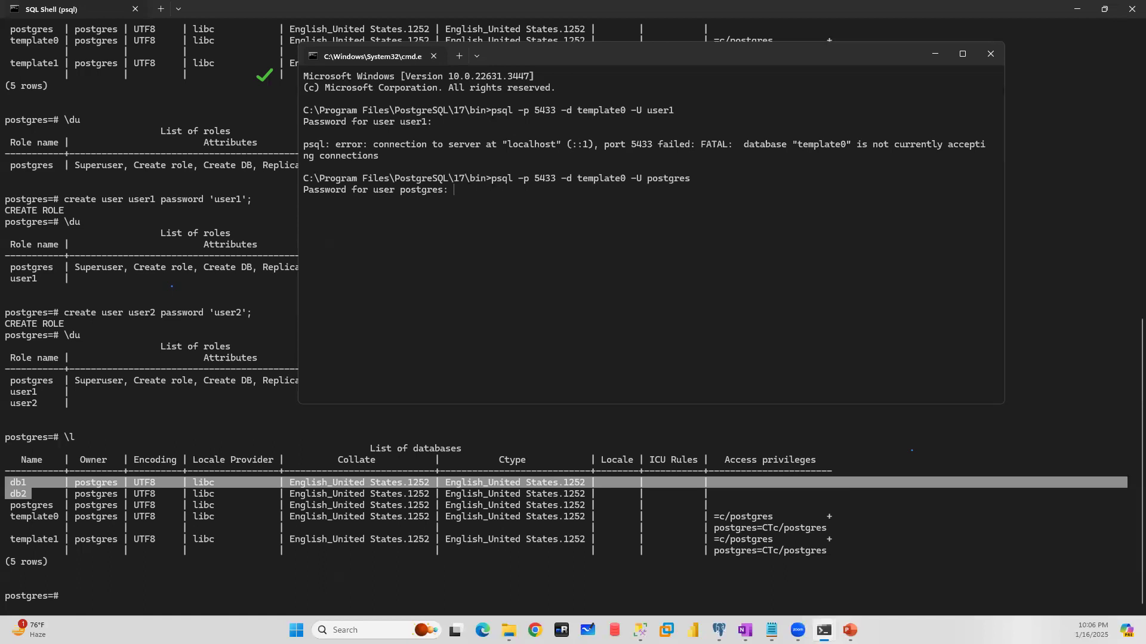
pyautogui.press('Return')
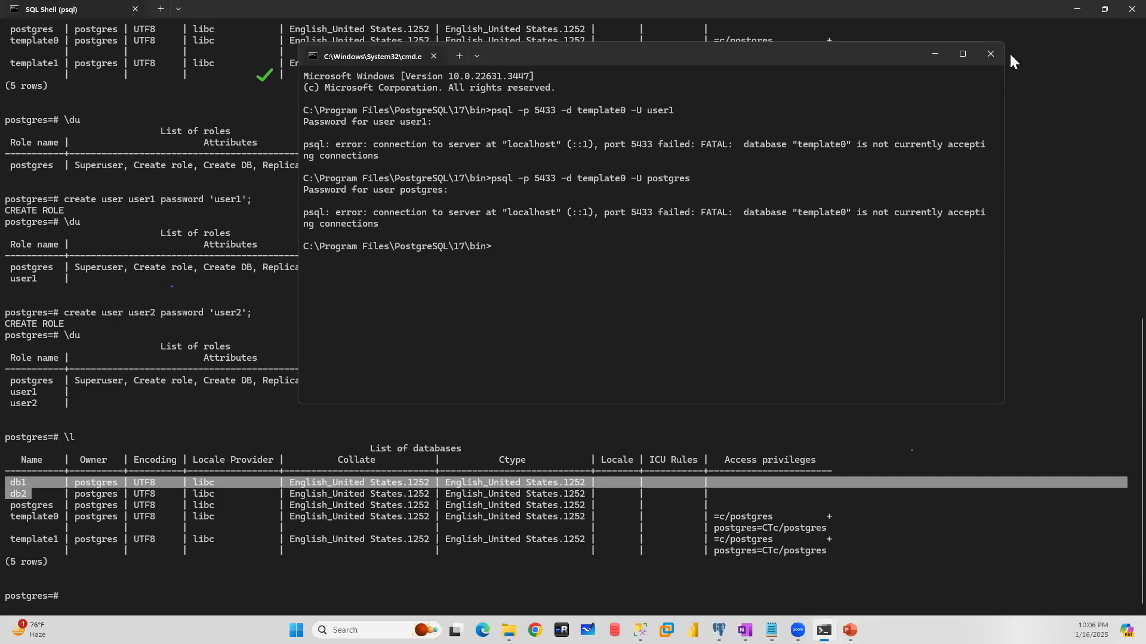
# - Minimize the Command Prompt and point out user1 and user2 in the role list and db1 in the database list
pyautogui.click(934, 55)
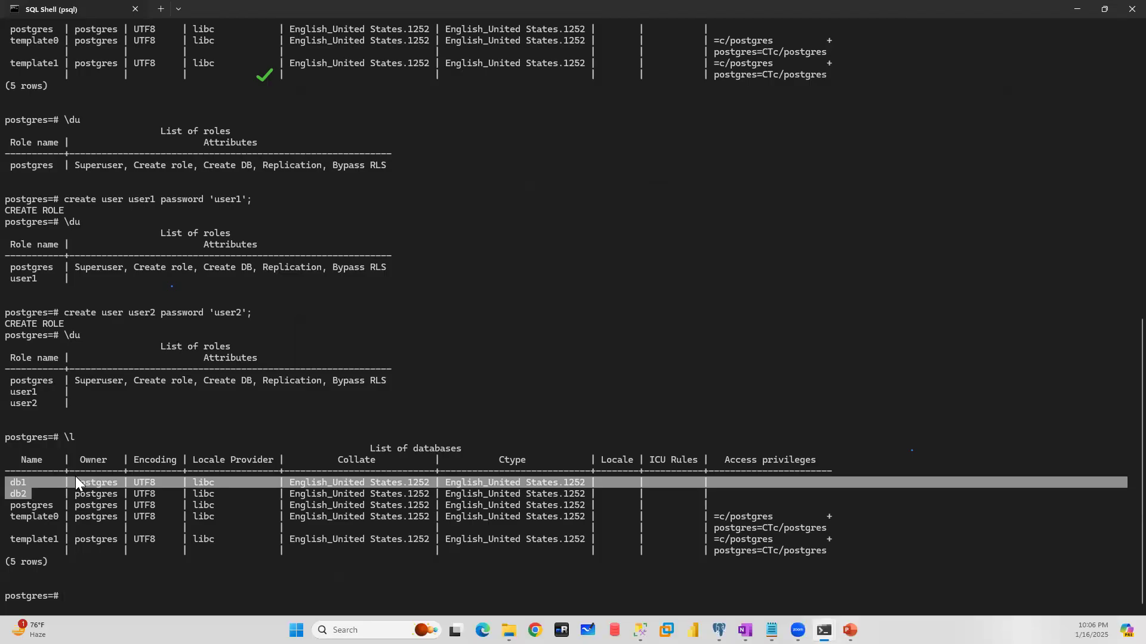
pyautogui.moveTo(38, 403); pyautogui.dragTo(5, 395)
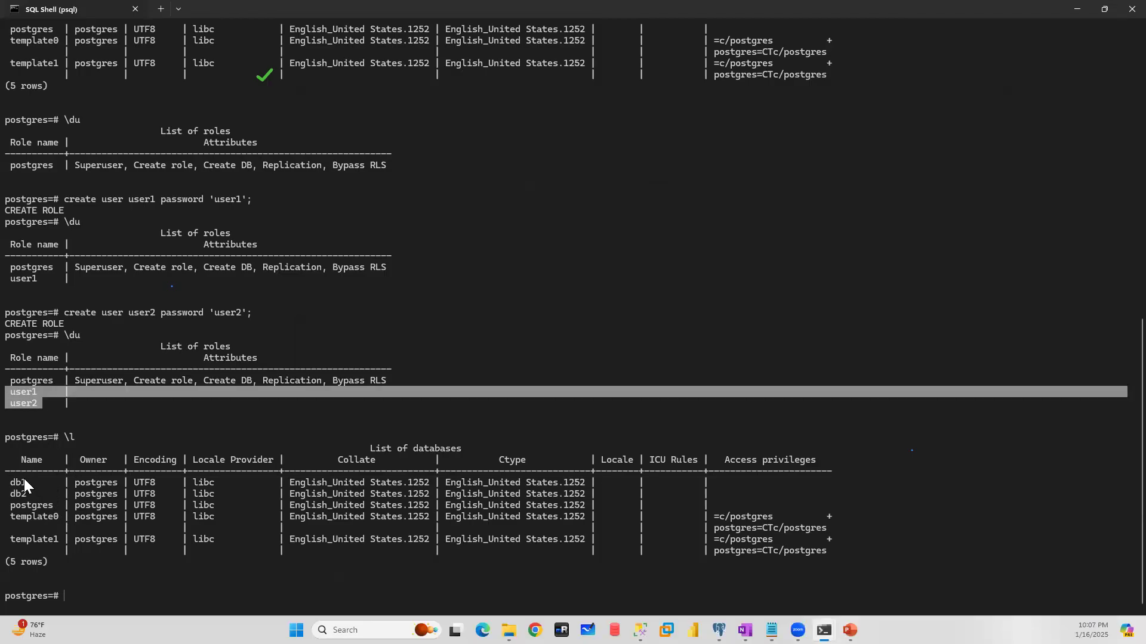
pyautogui.moveTo(24, 480)
pyautogui.mouseDown()
pyautogui.moveTo(26, 493)
pyautogui.moveTo(4, 488)
pyautogui.mouseUp()
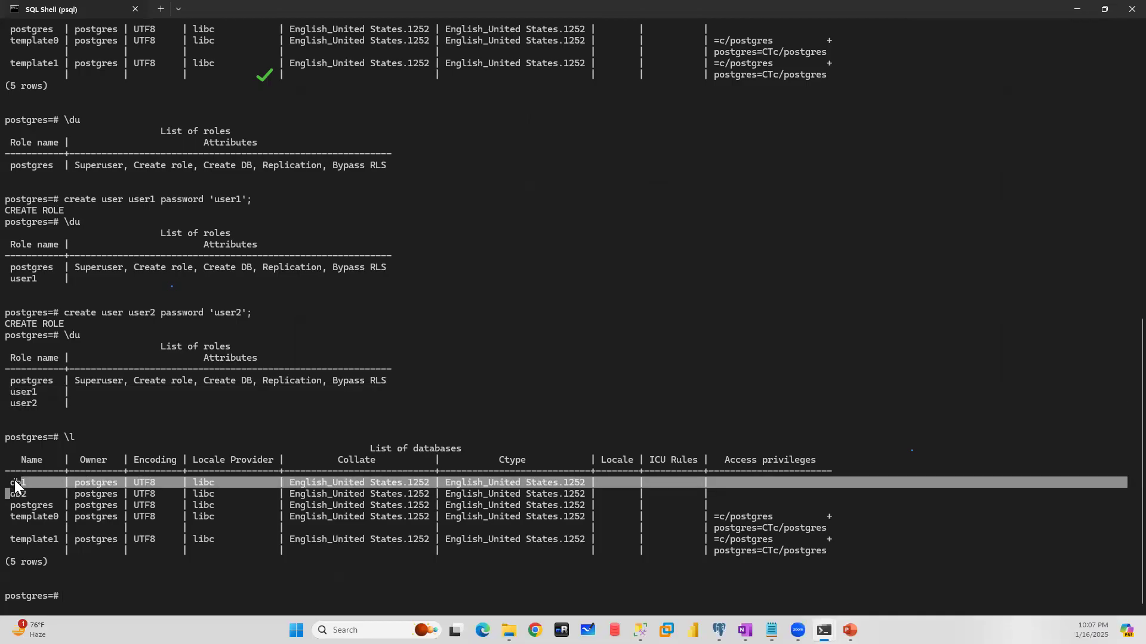
# - Revoke the connect privilege on database db1 from public in the SQL Shell
pyautogui.click(59, 593)
pyautogui.write('rov')
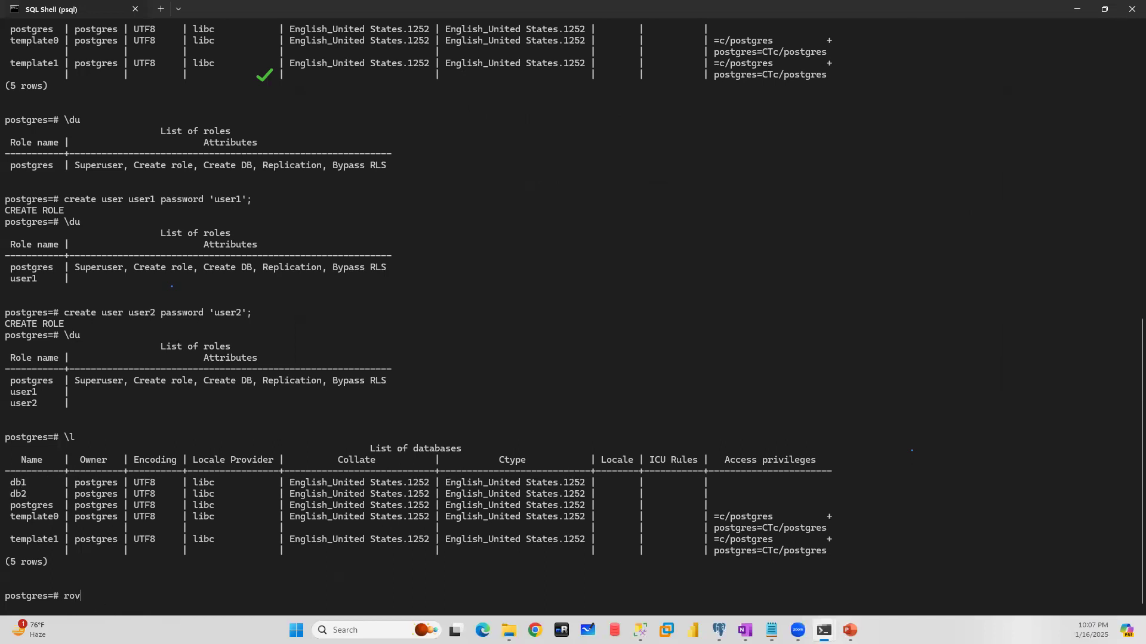
pyautogui.write('ke')
pyautogui.press('BackSpace')
pyautogui.press('BackSpace')
pyautogui.press('BackSpace')
pyautogui.press('BackSpace')
pyautogui.write('evoke connect on databse')
pyautogui.press('BackSpace')
pyautogui.press('BackSpace')
pyautogui.write('ase')
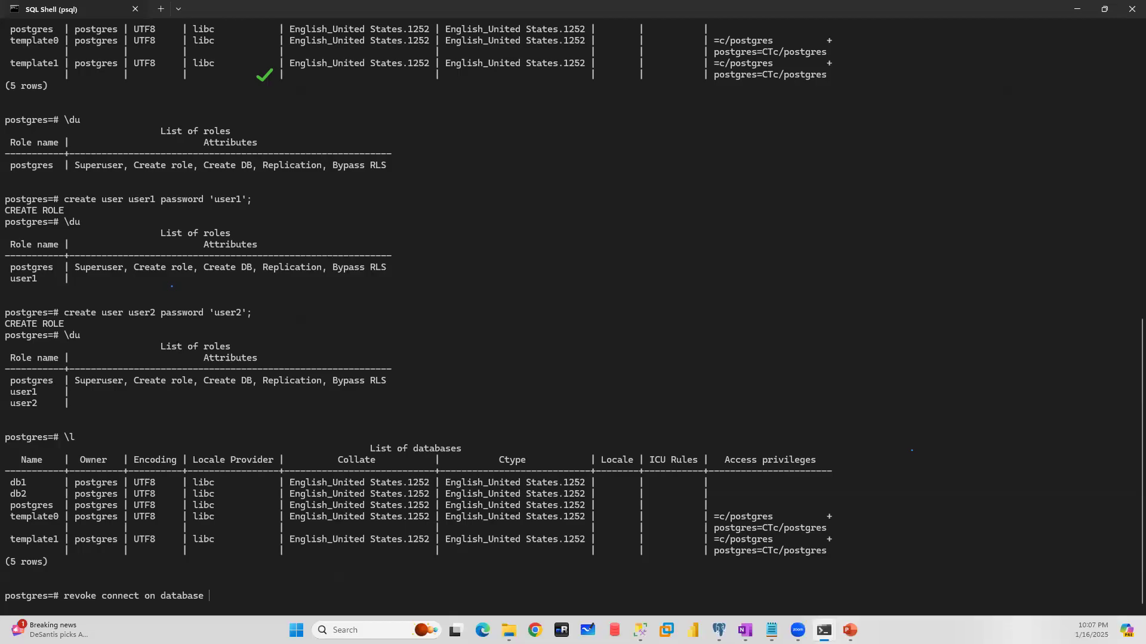
pyautogui.write('db1 from pb')
pyautogui.press('BackSpace')
pyautogui.write('ublic')
pyautogui.write(';')
pyautogui.press('Return')
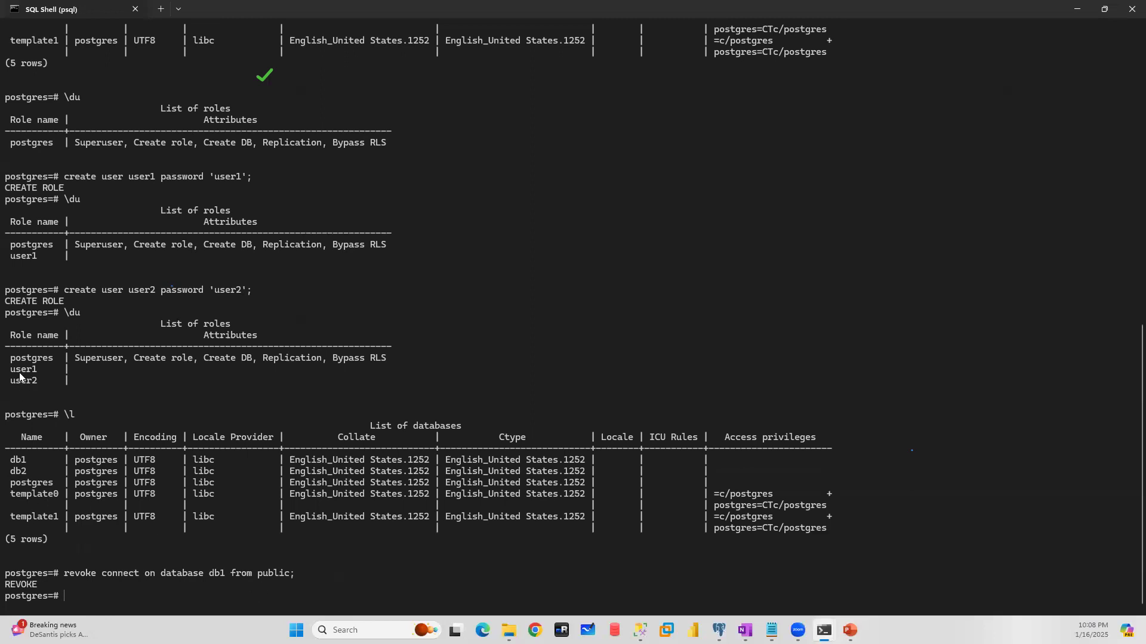
# - Return to the Command Prompt and try to connect to db1 on port 5433 as user1 with that user's password
pyautogui.moveTo(824, 630)
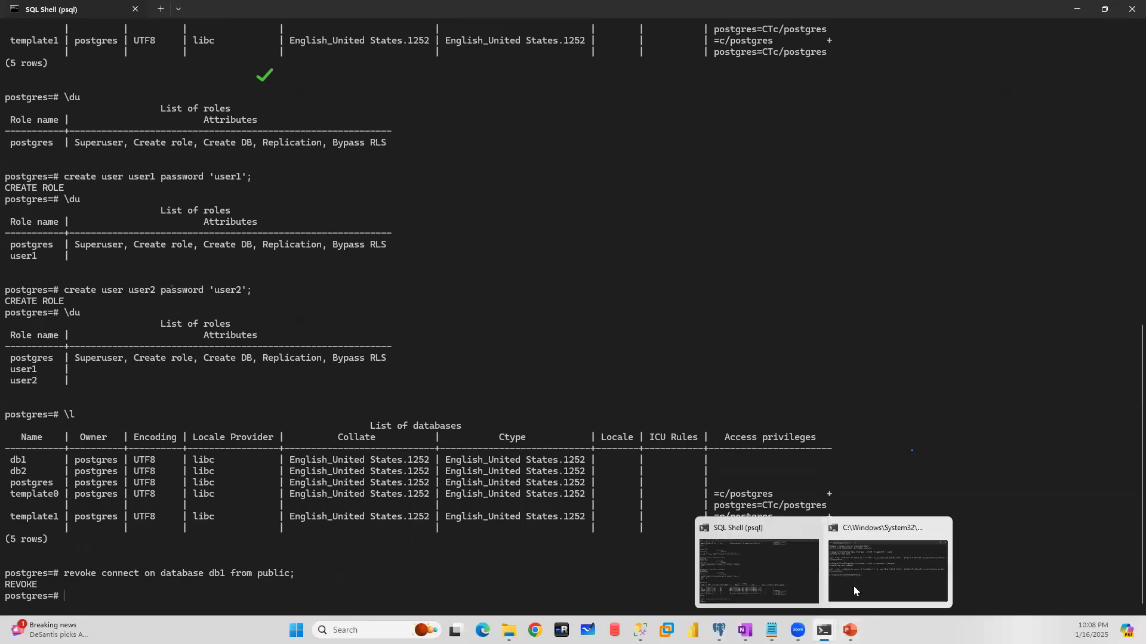
pyautogui.click(882, 566)
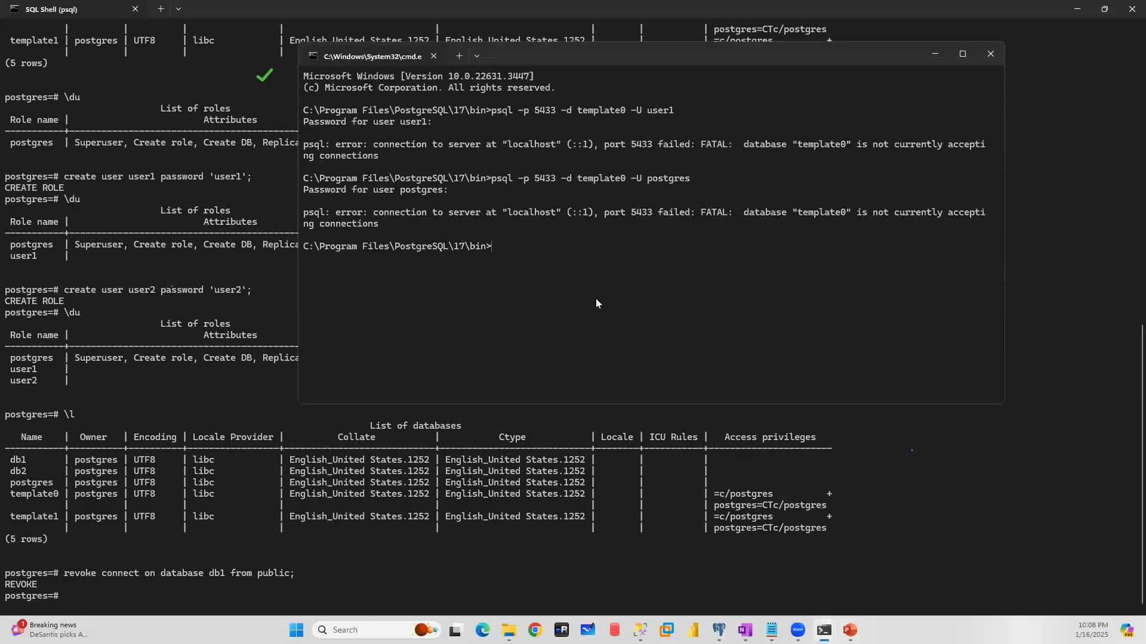
pyautogui.press('Up')
pyautogui.press('BackSpace')
pyautogui.press('BackSpace')
pyautogui.press('BackSpace')
pyautogui.press('BackSpace')
pyautogui.press('BackSpace')
pyautogui.press('BackSpace')
pyautogui.press('BackSpace')
pyautogui.press('BackSpace')
pyautogui.press('BackSpace')
pyautogui.press('BackSpace')
pyautogui.press('BackSpace')
pyautogui.press('BackSpace')
pyautogui.press('BackSpace')
pyautogui.press('BackSpace')
pyautogui.press('BackSpace')
pyautogui.press('BackSpace')
pyautogui.press('BackSpace')
pyautogui.press('BackSpace')
pyautogui.press('BackSpace')
pyautogui.press('BackSpace')
pyautogui.press('BackSpace')
pyautogui.write('db1 -U user1')
pyautogui.press('Return')
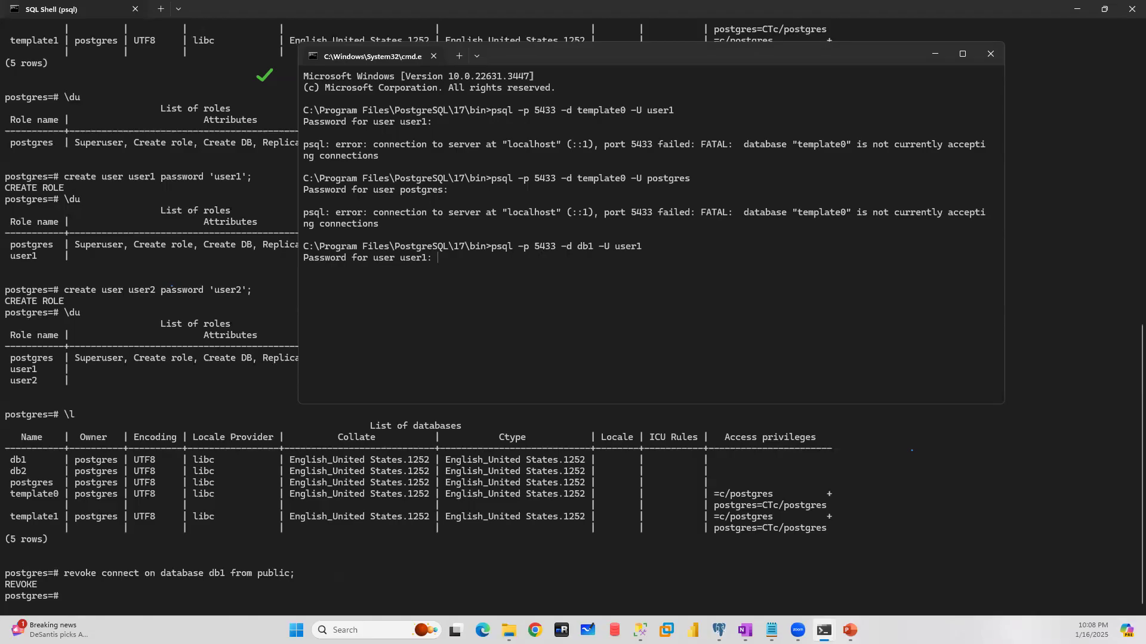
pyautogui.press('Return')
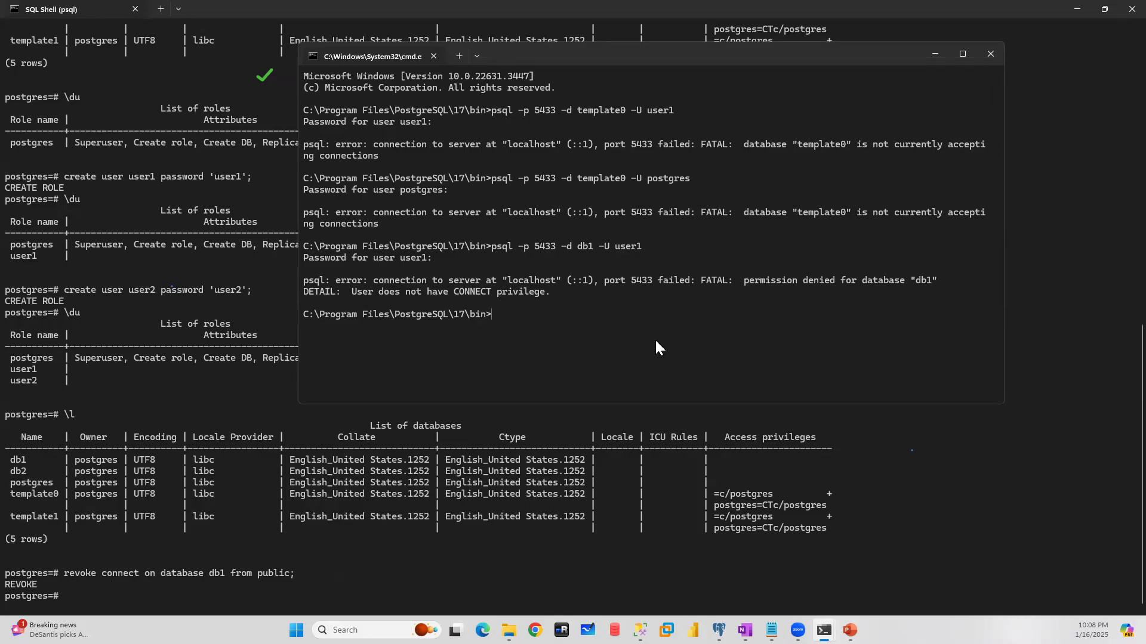
# - Try the psql connection to db1 on port 5433 as user2, entering that user's password
pyautogui.press('Up')
pyautogui.press('Up')
pyautogui.press('Down')
pyautogui.write('2')
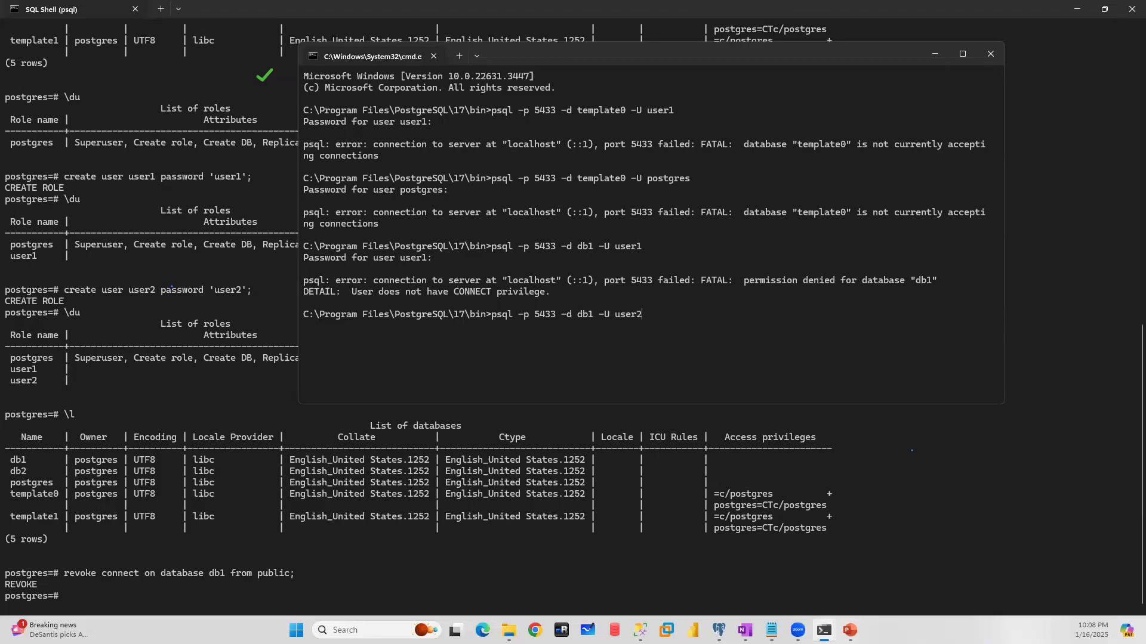
pyautogui.press('Return')
pyautogui.press('Return')
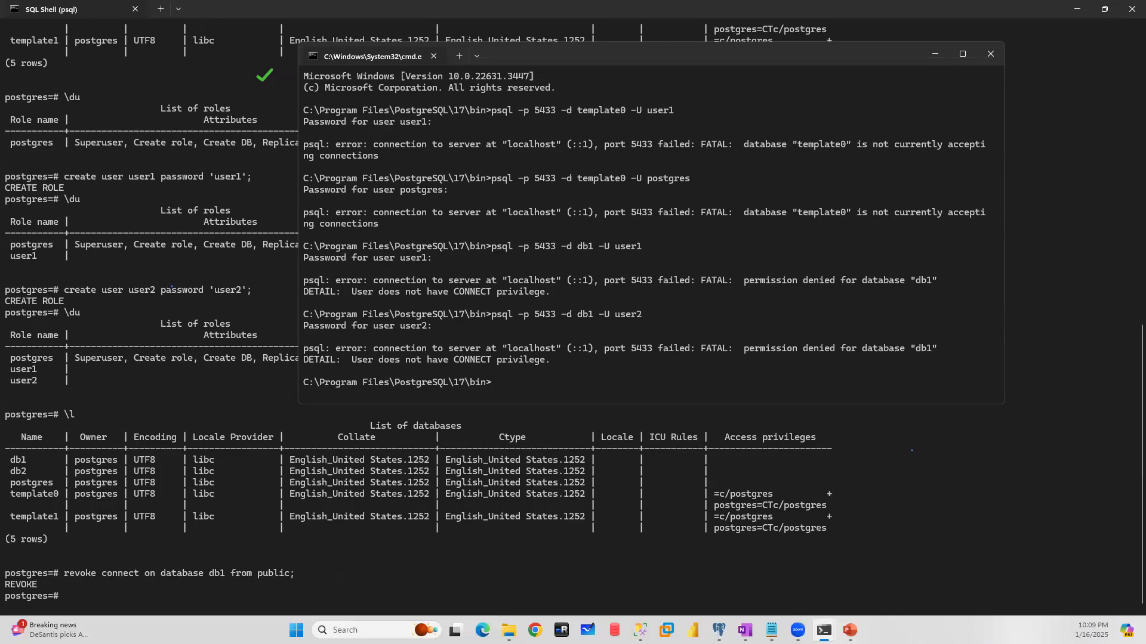
# - Connect to db1 on port 5433 as postgres with the account password and highlight the db1 prompt
pyautogui.press('Up')
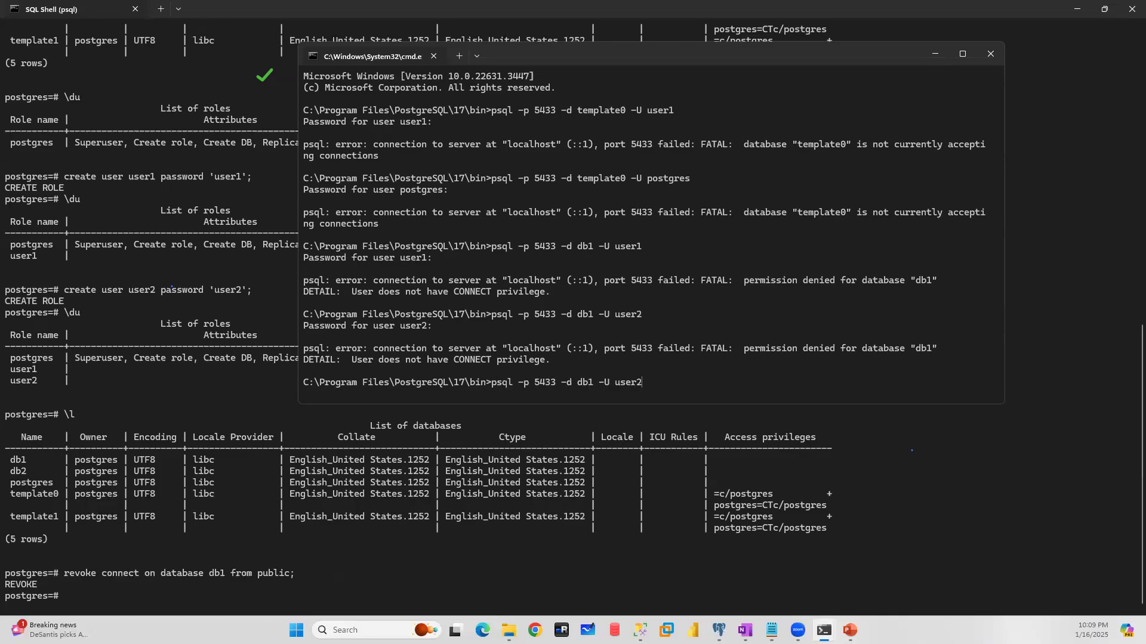
pyautogui.press('BackSpace')
pyautogui.press('BackSpace')
pyautogui.press('BackSpace')
pyautogui.press('BackSpace')
pyautogui.press('BackSpace')
pyautogui.write('postgres')
pyautogui.press('Return')
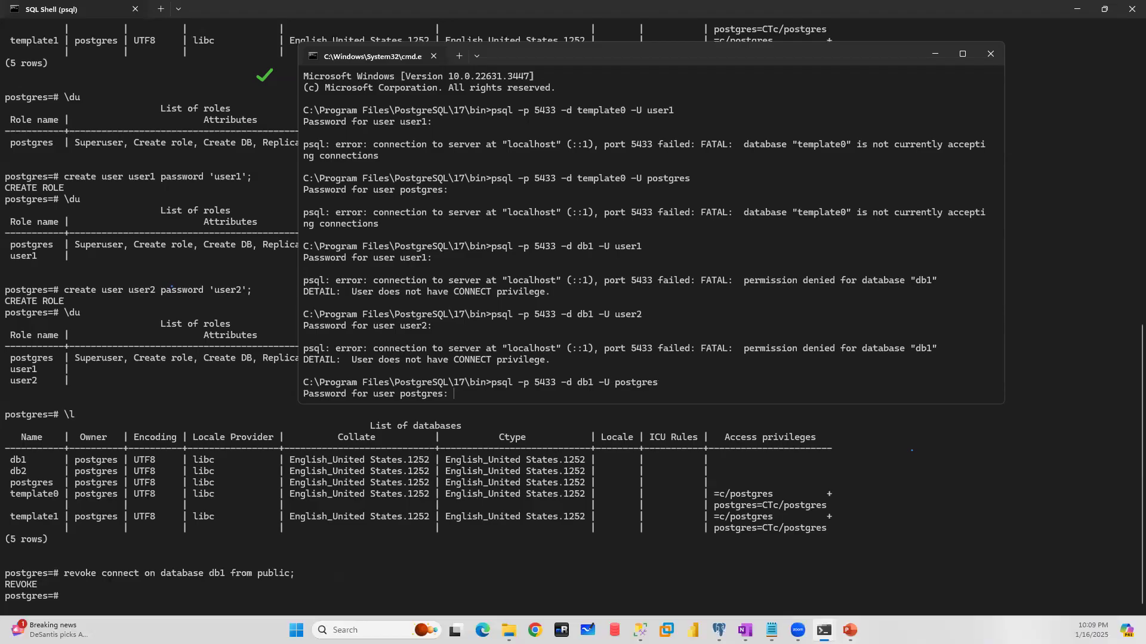
pyautogui.press('Return')
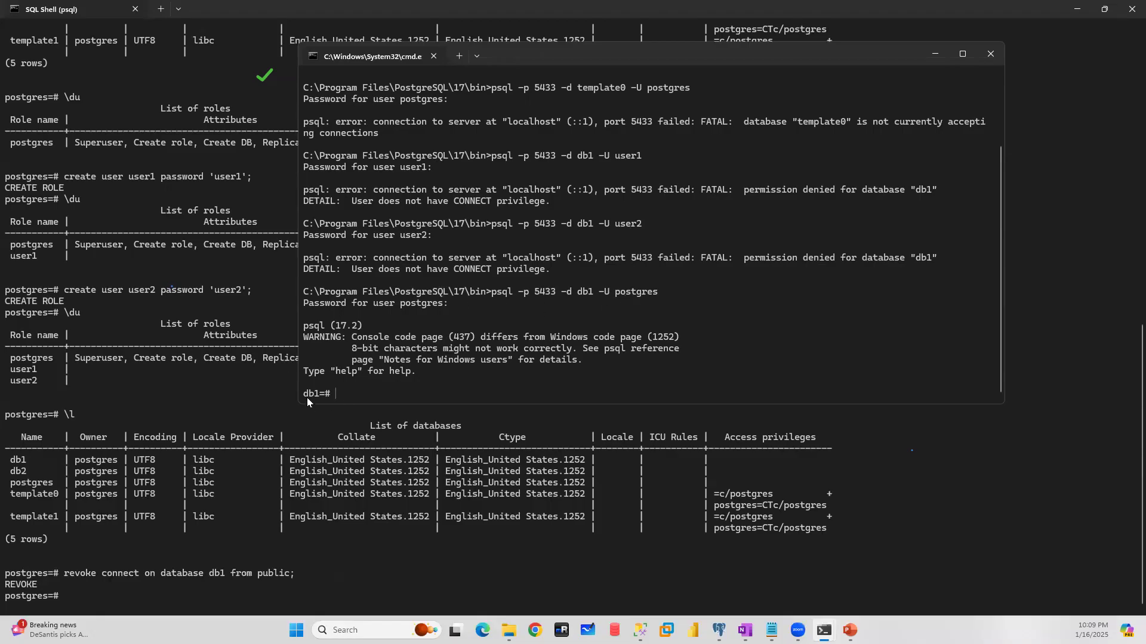
pyautogui.moveTo(302, 394); pyautogui.dragTo(322, 394)
# - Change the owner of database db1 to user1 in the SQL Shell and list the databases
pyautogui.click(65, 595)
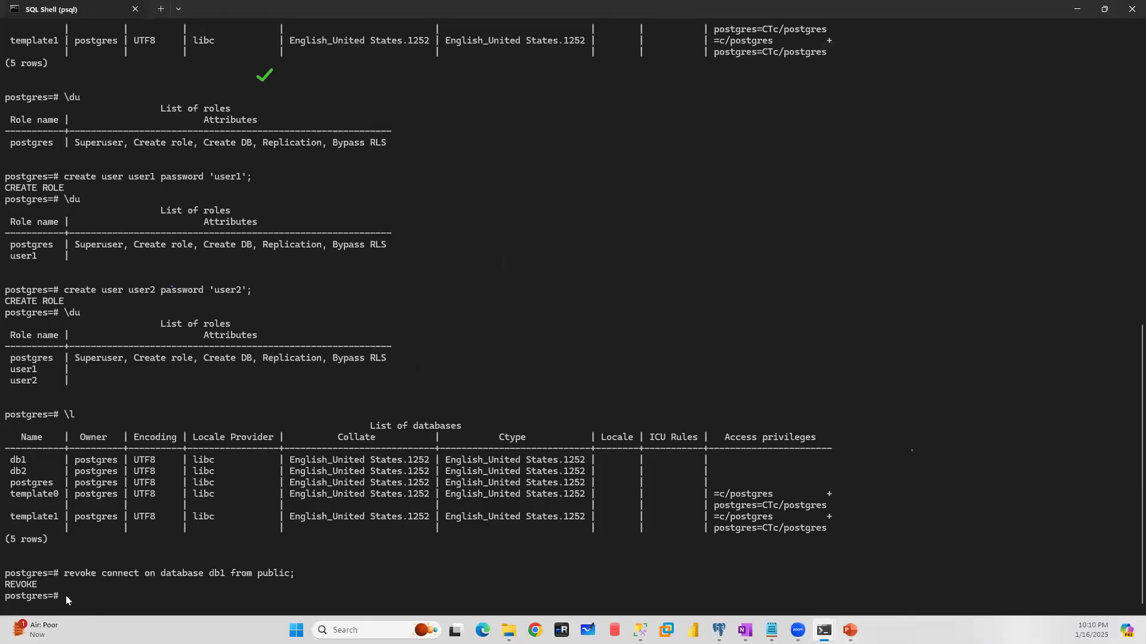
pyautogui.write('alter database db1 owner to user1;')
pyautogui.press('Return')
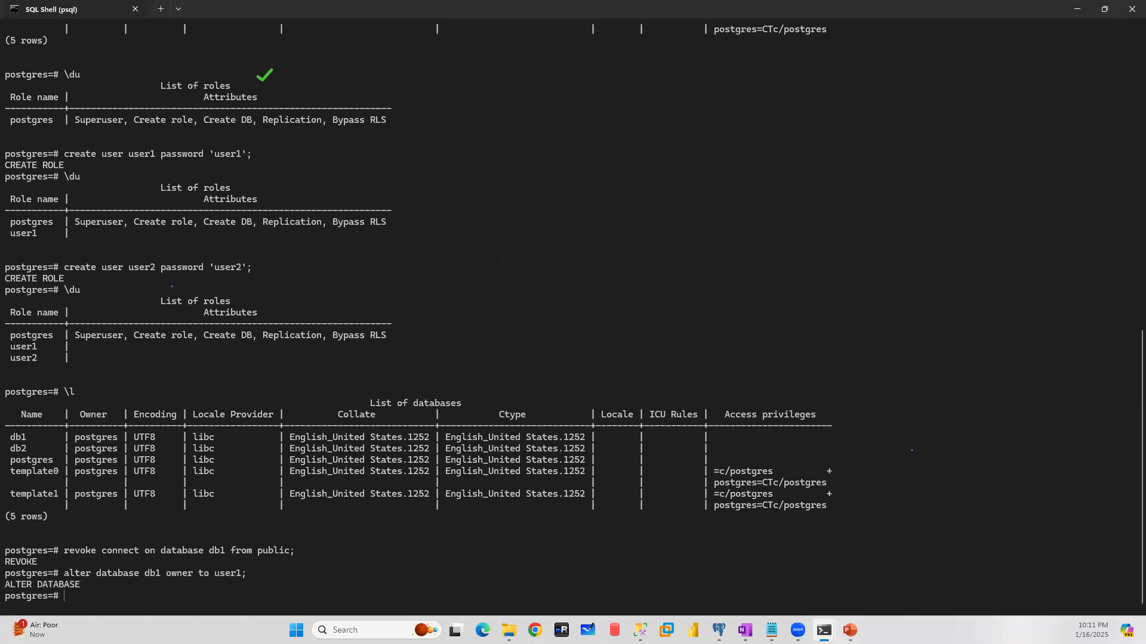
pyautogui.write('\\l')
pyautogui.press('Return')
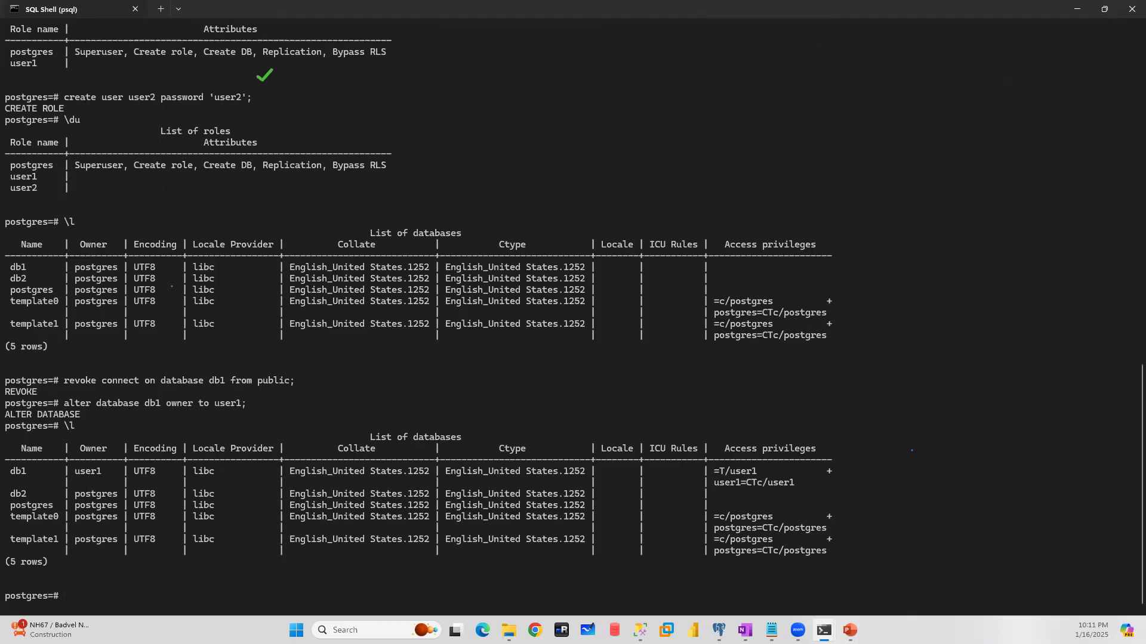
# - Return to the Command Prompt and quit the postgres user's psql session on db1
pyautogui.moveTo(823, 630)
pyautogui.click(880, 566)
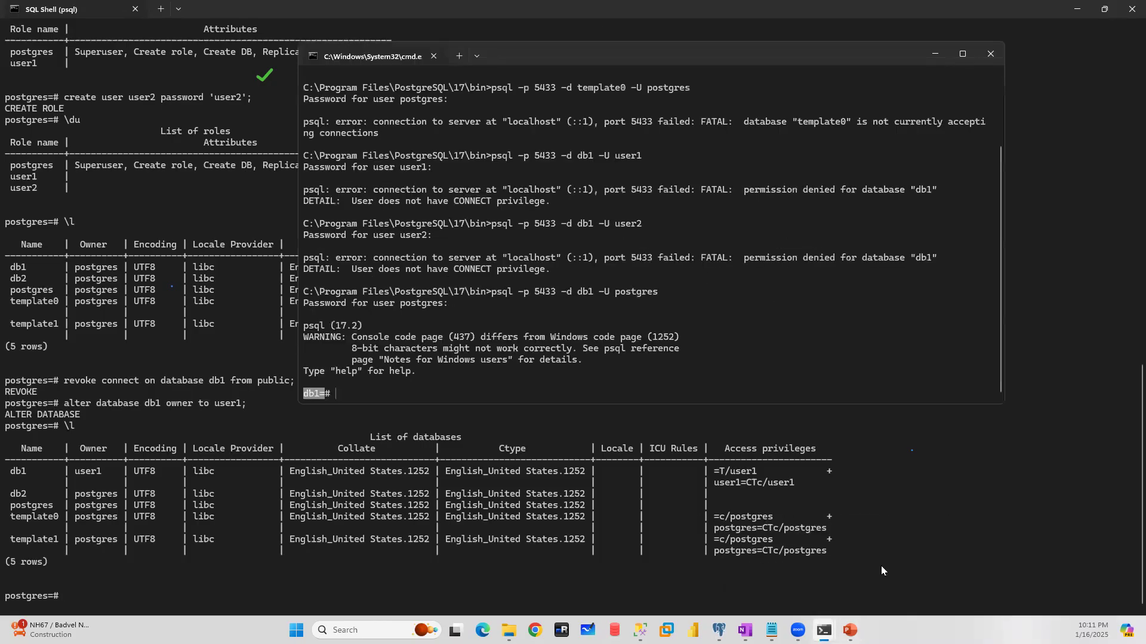
pyautogui.write('\\q')
pyautogui.press('Return')
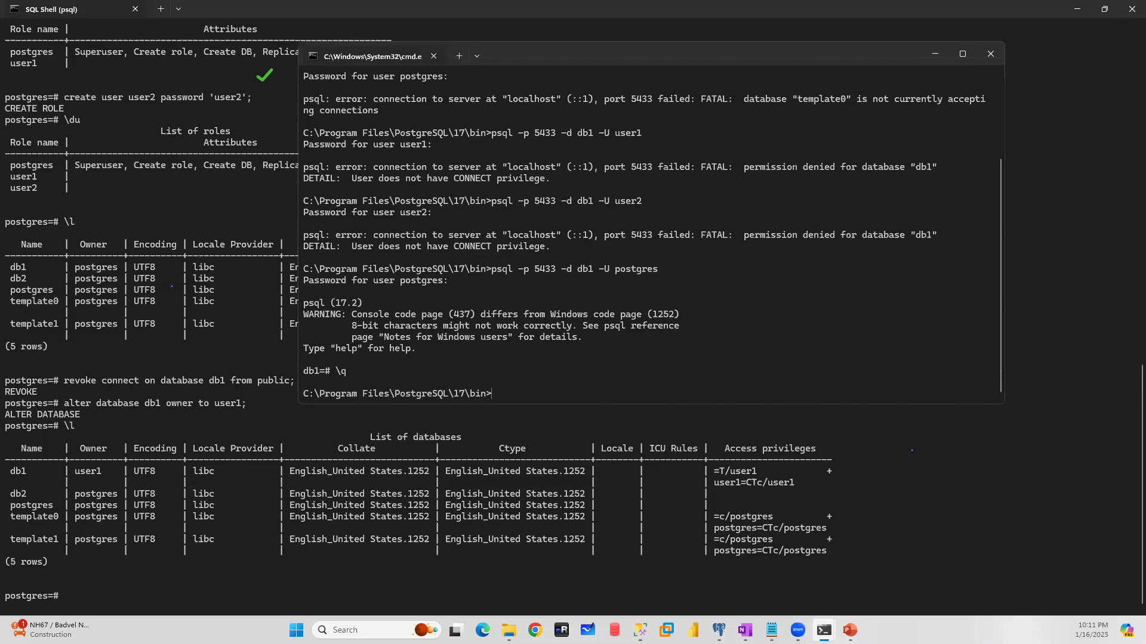
# - Highlight user1's earlier CONNECT privilege error, and connect to db1 on port 5433 as user1 with that user's password
pyautogui.press('Up')
pyautogui.press('Up')
pyautogui.press('Up')
pyautogui.moveTo(581, 186); pyautogui.dragTo(295, 174)
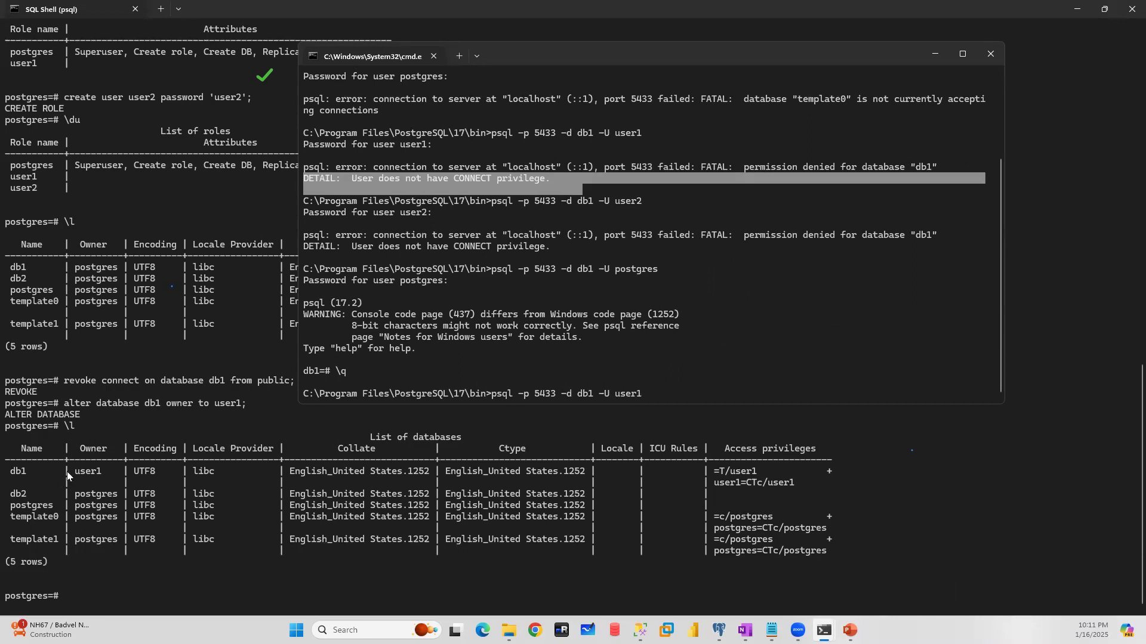
pyautogui.click(670, 393)
pyautogui.press('Return')
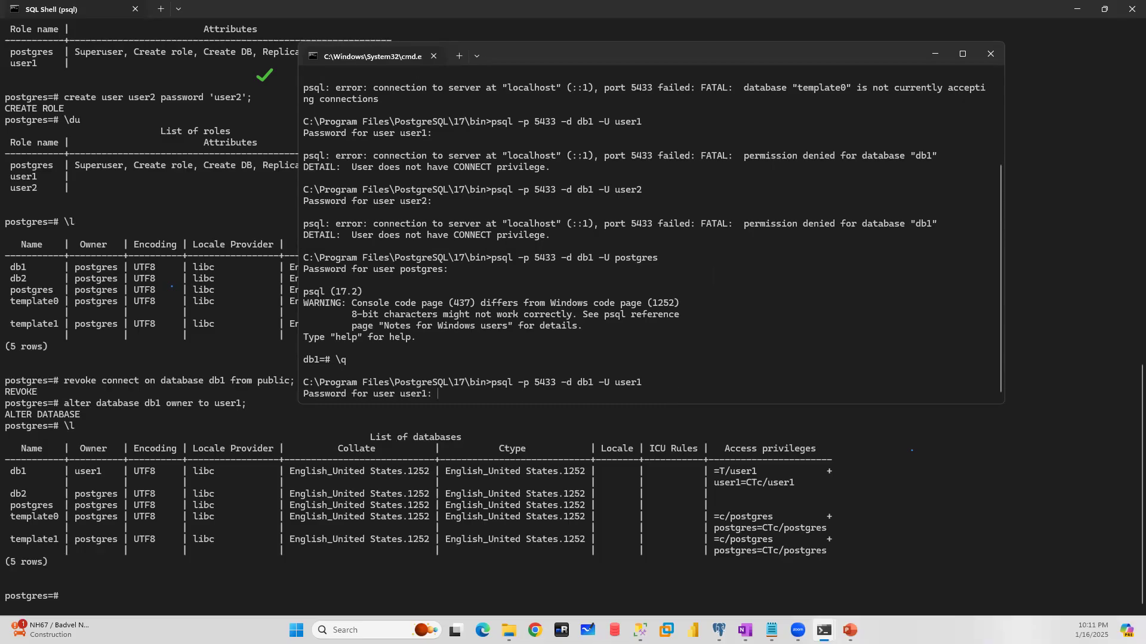
pyautogui.press('Return')
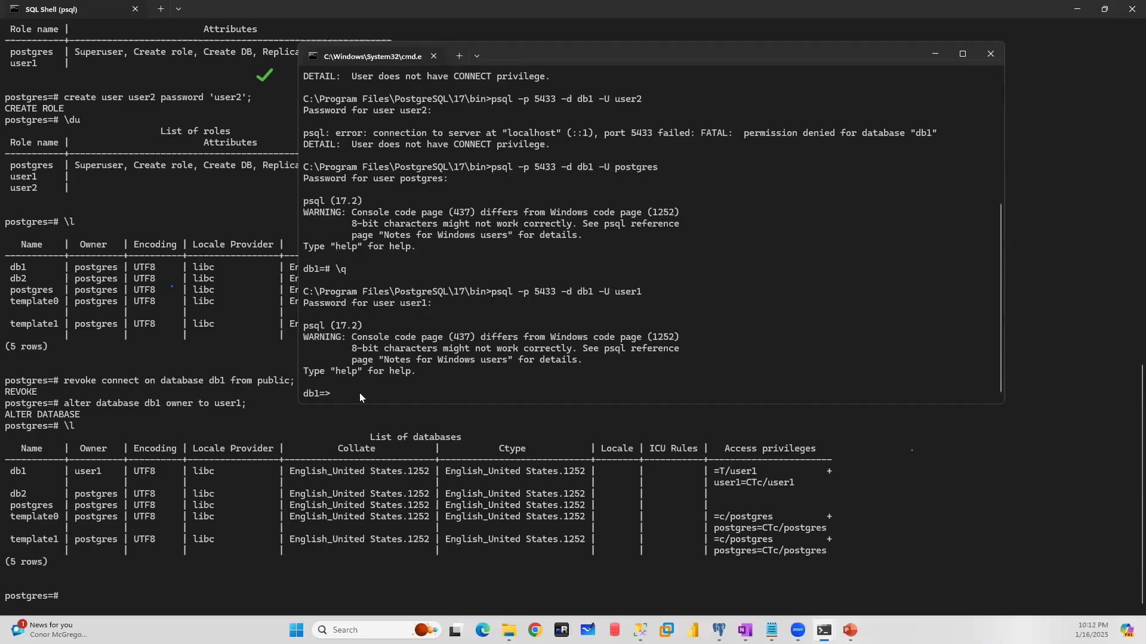
# - Quit user1's psql session and retry connecting to db1 on port 5433 as user2 with that user's password
pyautogui.write('\\q')
pyautogui.press('Return')
pyautogui.press('Up')
pyautogui.press('Up')
pyautogui.press('Up')
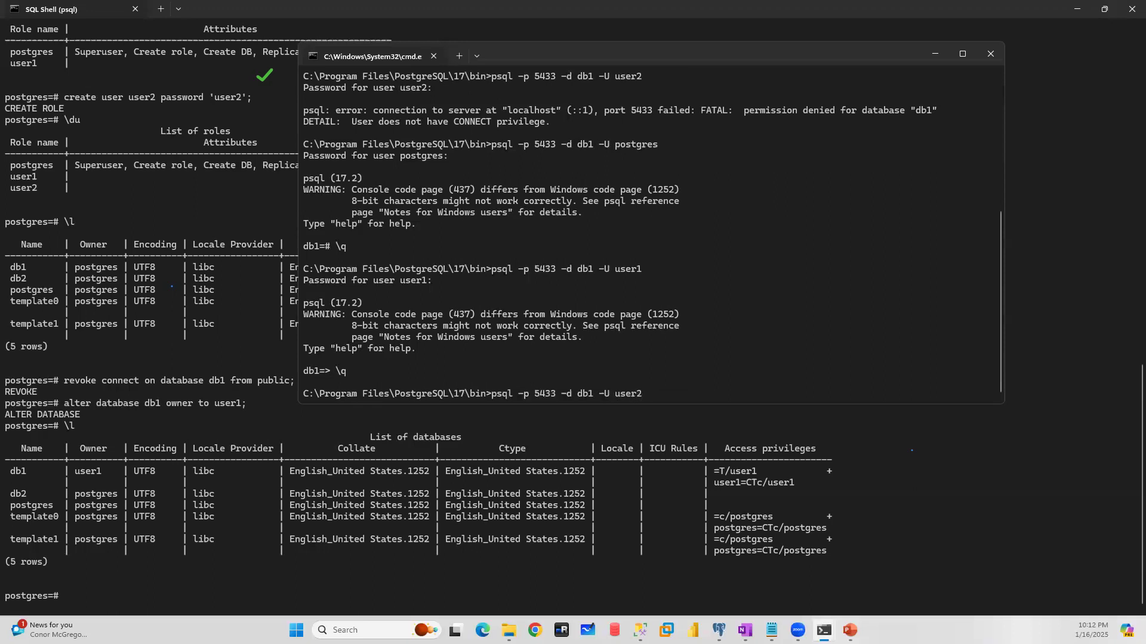
pyautogui.press('Return')
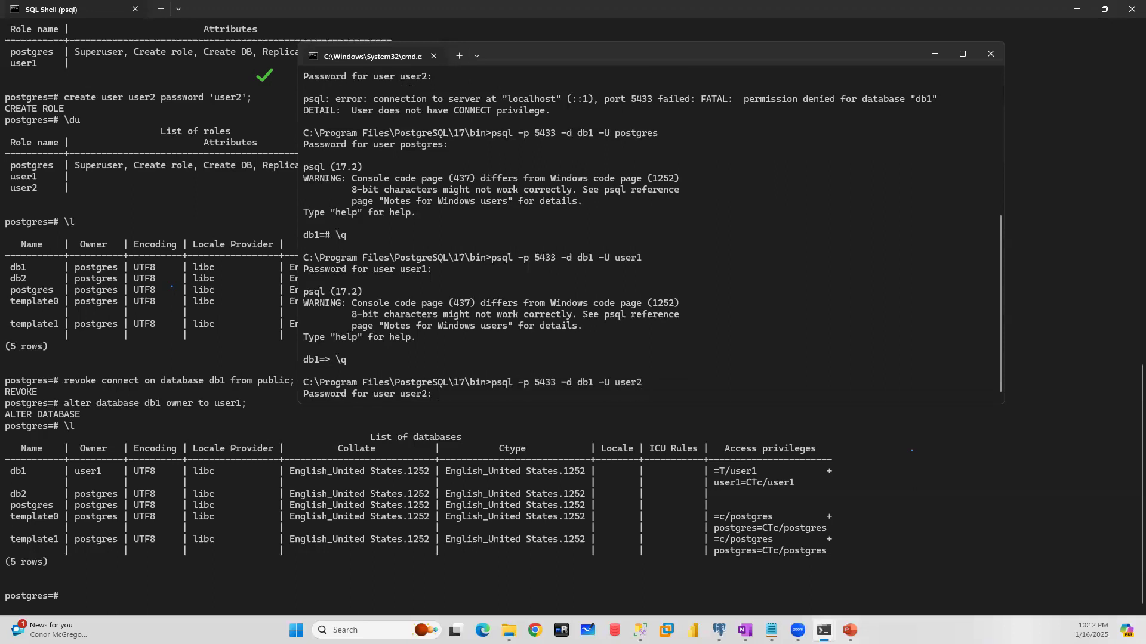
pyautogui.press('Return')
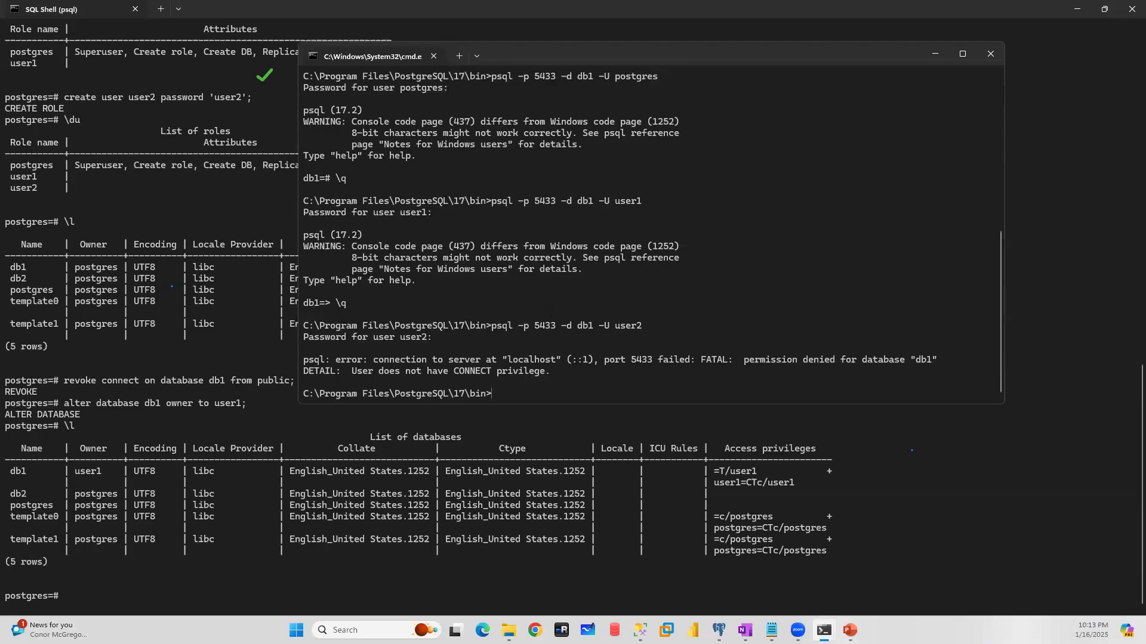
# - Try to grant user2 the connect privilege on database db1 in the SQL Shell
pyautogui.click(73, 595)
pyautogui.write('grant')
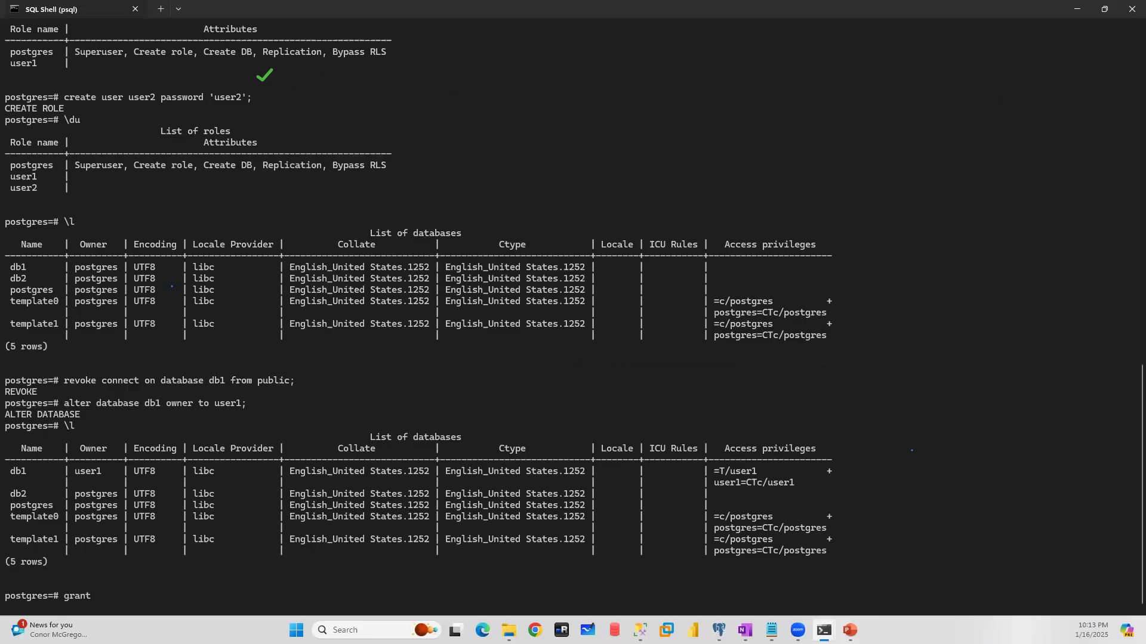
pyautogui.write(' conenct on database db1 to user1')
pyautogui.press('BackSpace')
pyautogui.write('2')
pyautogui.press('Return')
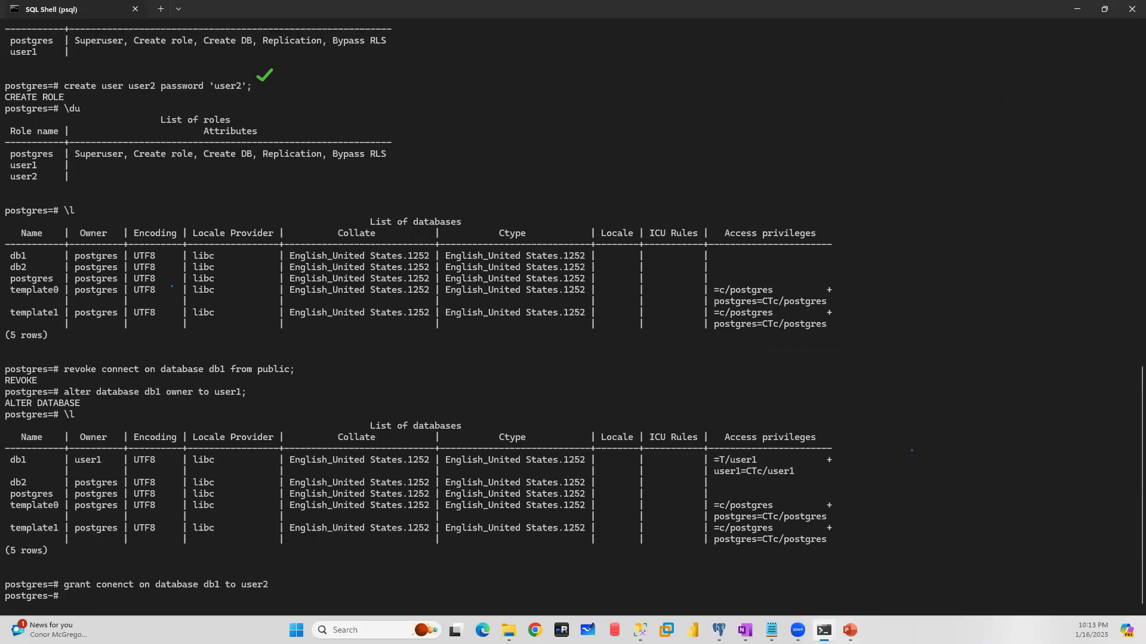
pyautogui.write(';')
pyautogui.press('Return')
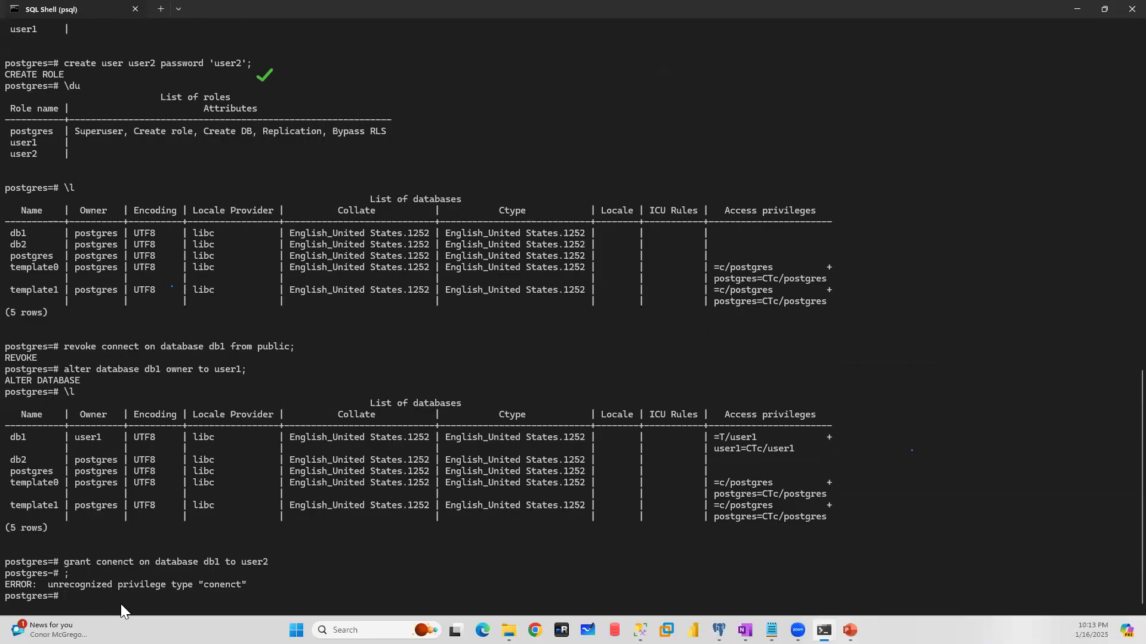
# - Recall the failed grant statement, correct the misspelled privilege to connect, and rerun it for user2 on database db1
pyautogui.press('Up')
pyautogui.press('Up')
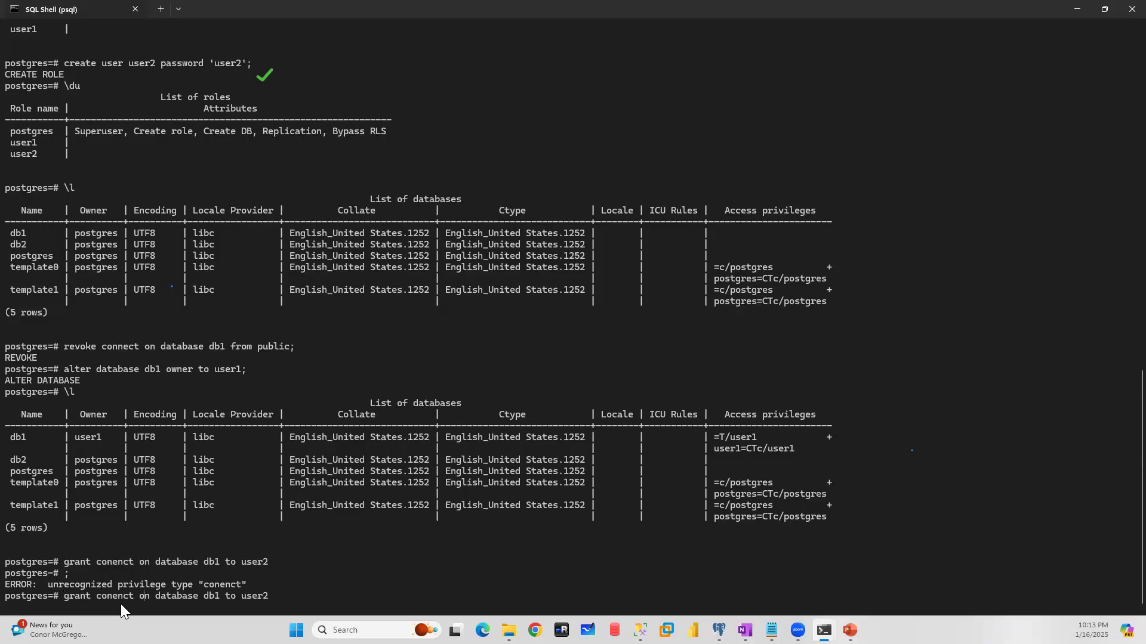
pyautogui.press('BackSpace')
pyautogui.press('BackSpace')
pyautogui.press('BackSpace')
pyautogui.press('BackSpace')
pyautogui.write('nect')
pyautogui.write(';')
pyautogui.press('Return')
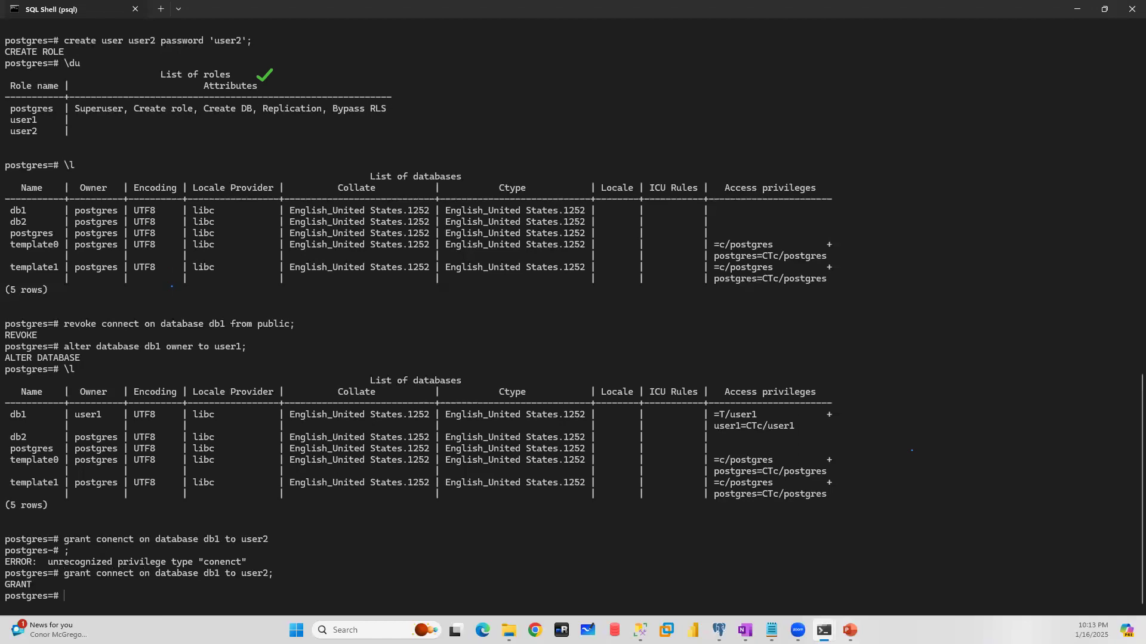
# - Return to the Command Prompt and reconnect to db1 on port 5433 as user2 with that user's password
pyautogui.moveTo(823, 630)
pyautogui.click(911, 558)
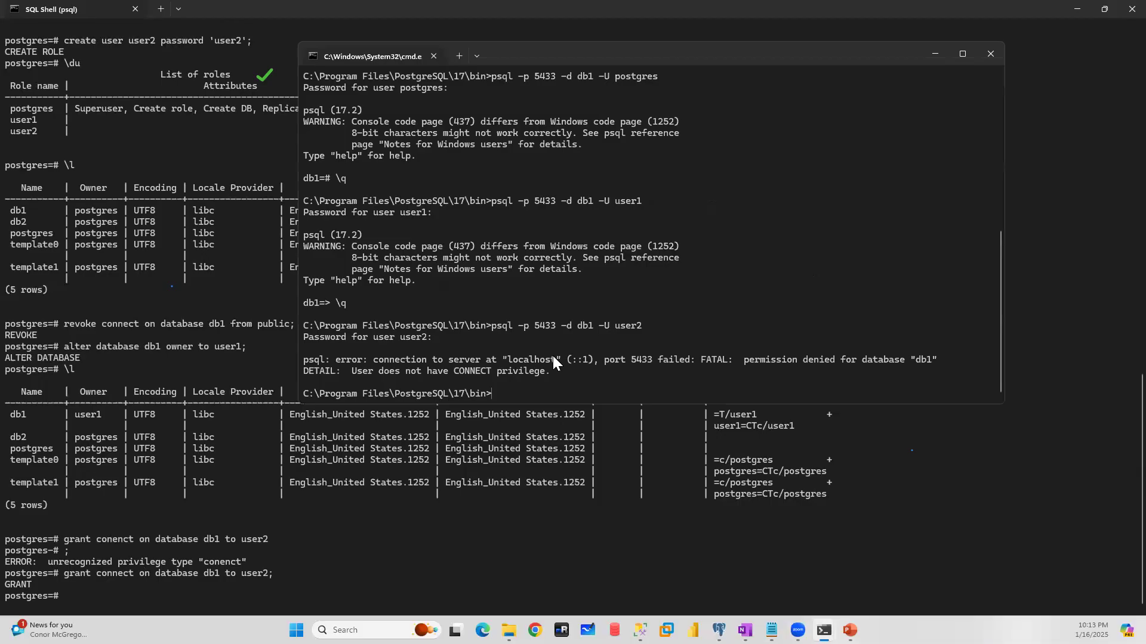
pyautogui.press('Up')
pyautogui.press('Return')
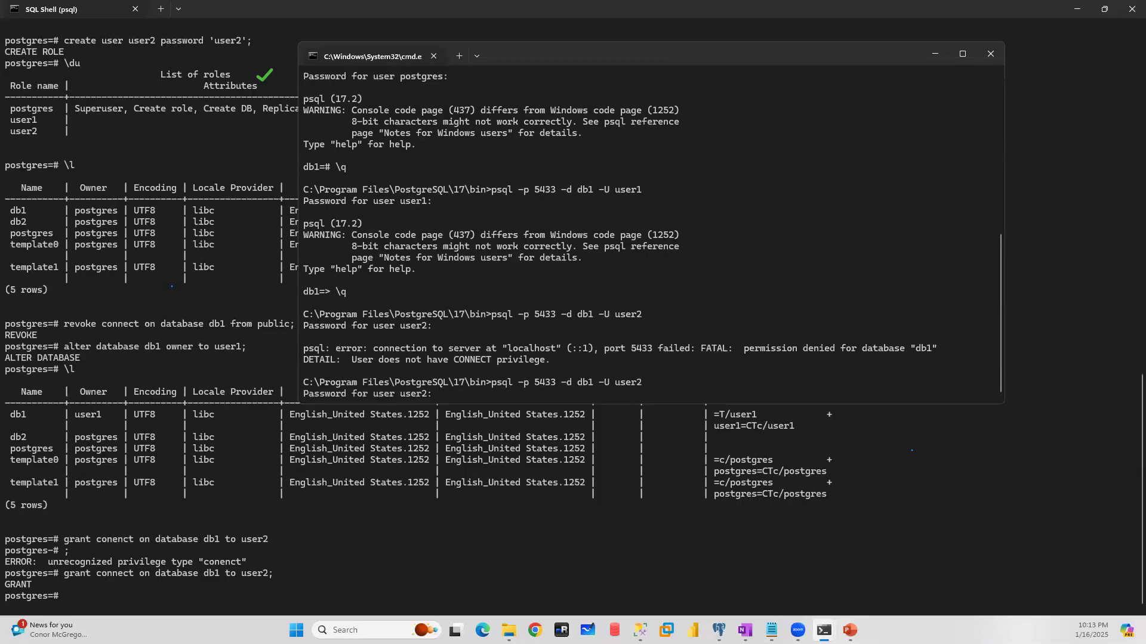
pyautogui.press('Return')
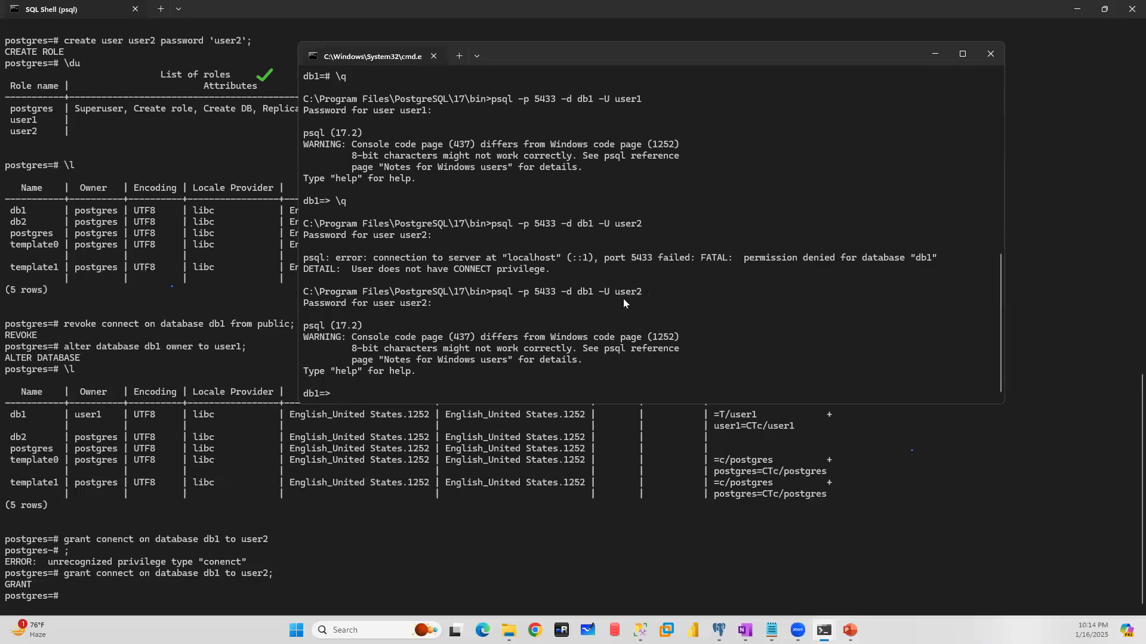
# - Try to create a database named db3 from user2's psql session
pyautogui.write('crae')
pyautogui.press('BackSpace')
pyautogui.press('BackSpace')
pyautogui.write('eate database db3;')
pyautogui.press('Return')
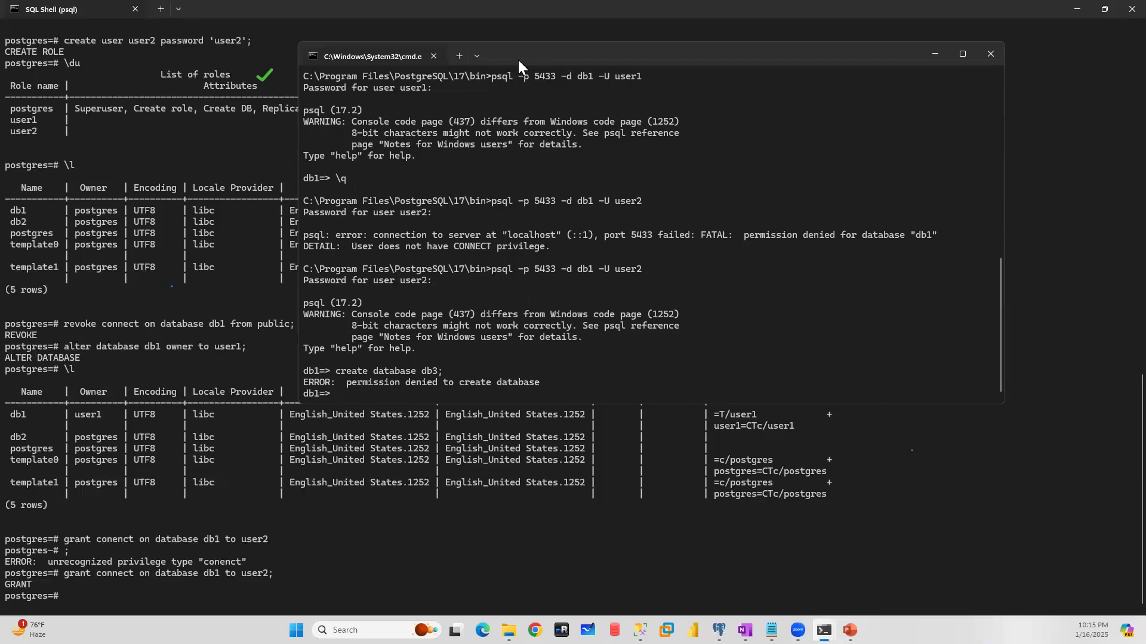
# - Move the Command Prompt window aside and highlight the revoke connect and grant connect statements in the SQL Shell
pyautogui.moveTo(518, 60); pyautogui.dragTo(834, 139)
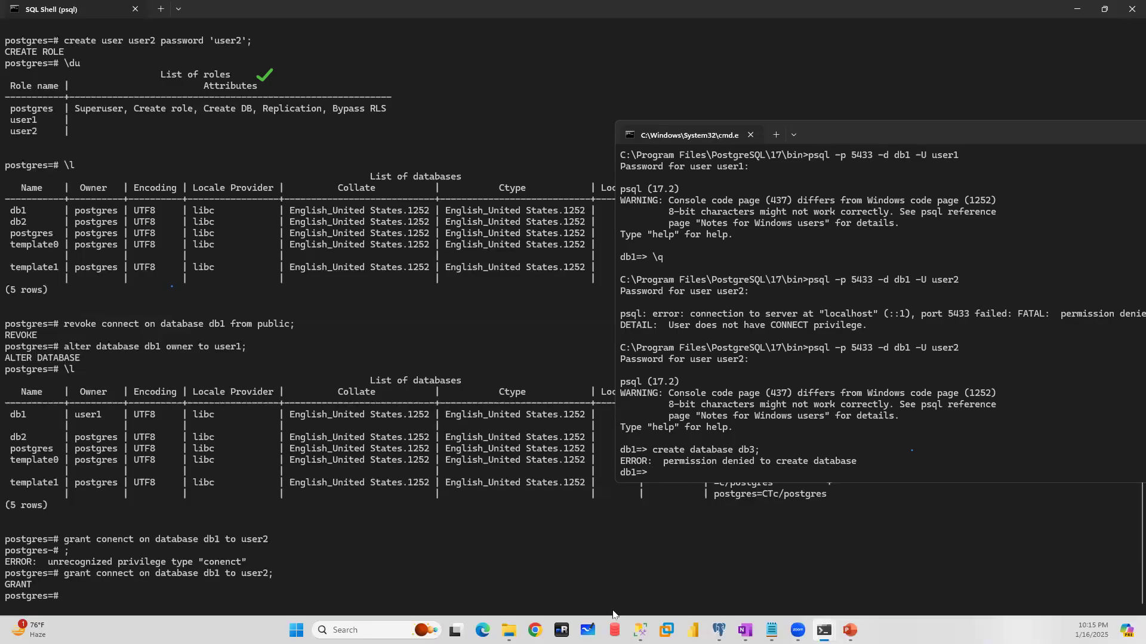
pyautogui.click(719, 630)
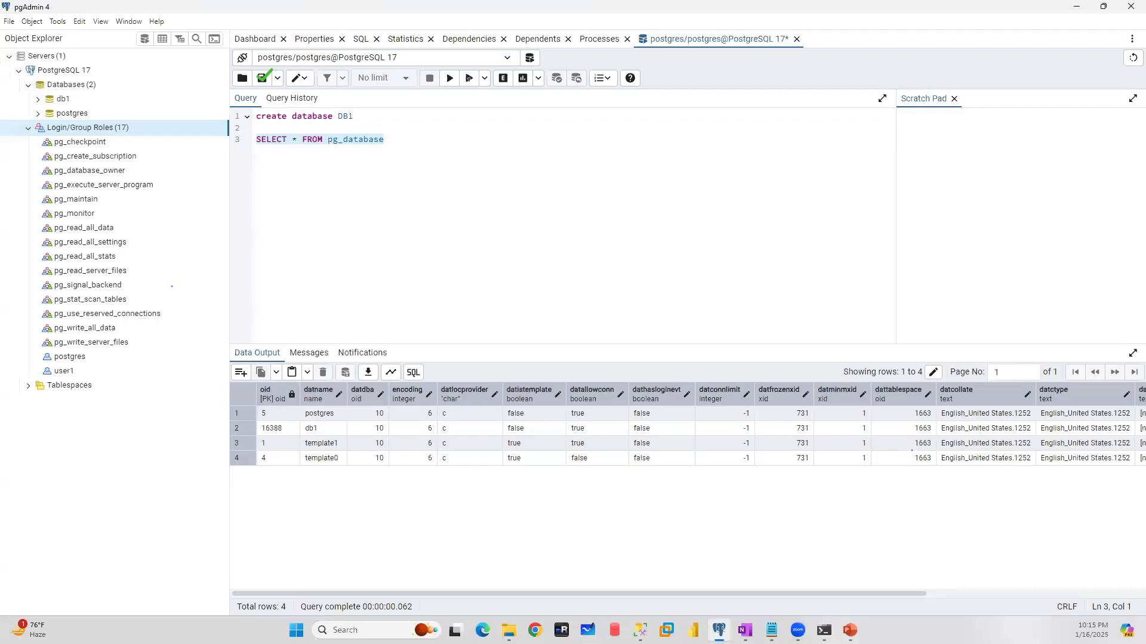
pyautogui.click(719, 630)
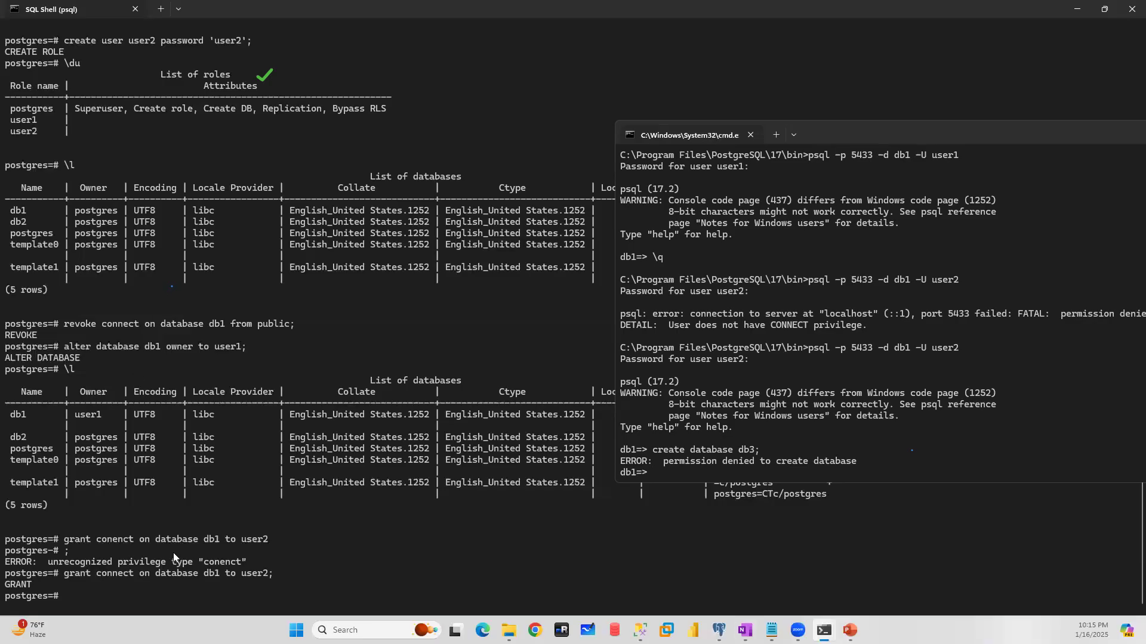
pyautogui.moveTo(309, 325); pyautogui.dragTo(72, 325)
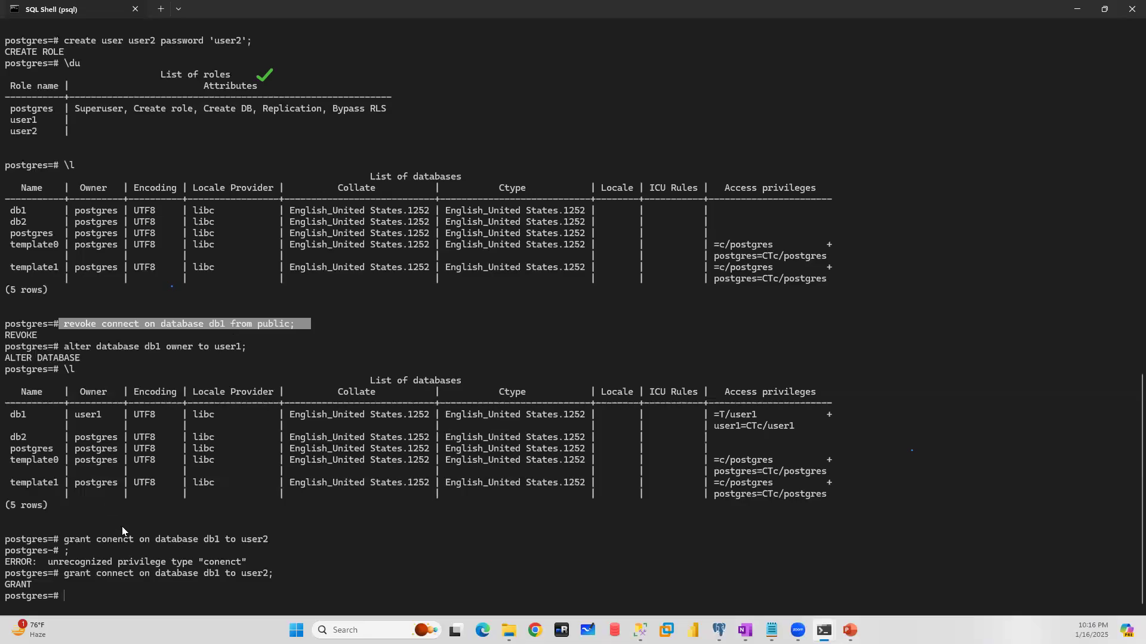
pyautogui.moveTo(151, 535); pyautogui.dragTo(66, 536)
pyautogui.moveTo(277, 575); pyautogui.dragTo(76, 575)
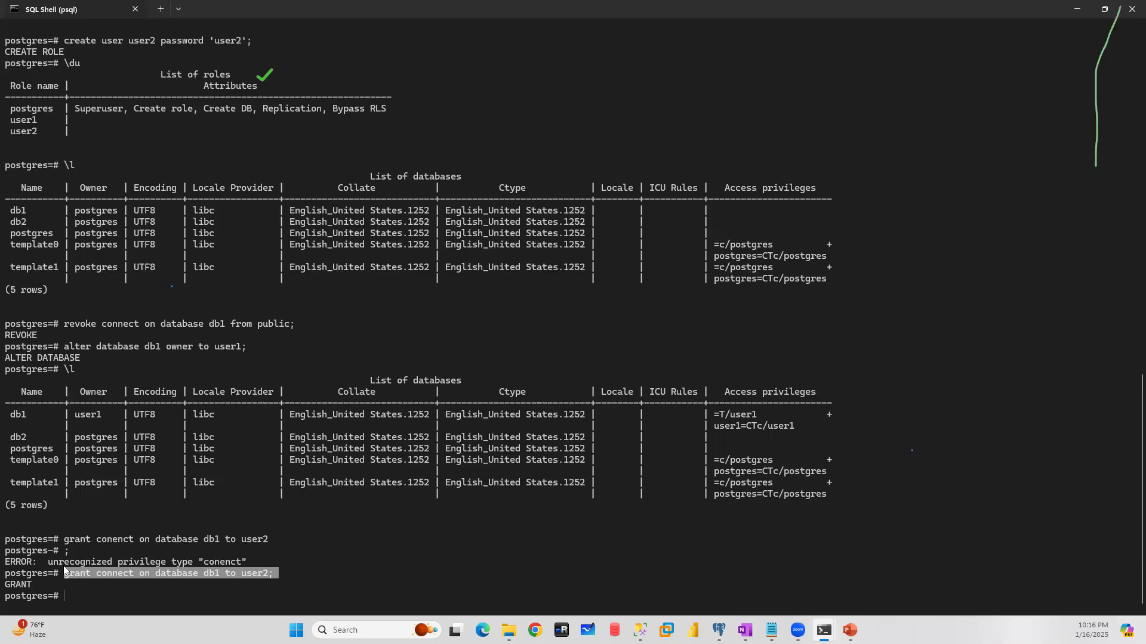
pyautogui.click(640, 630)
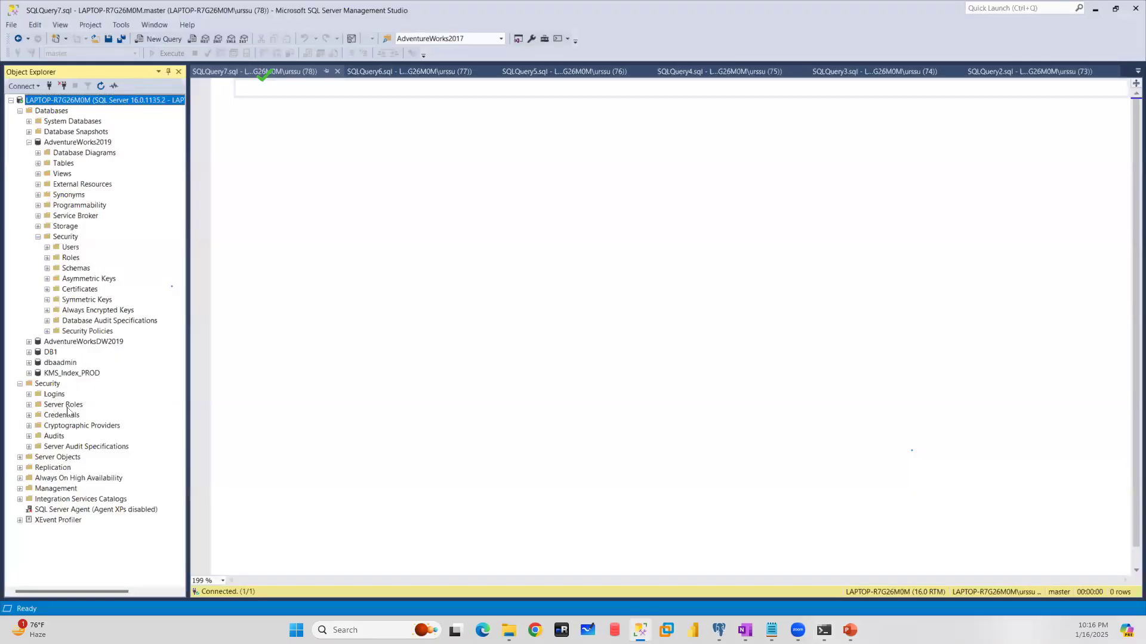
pyautogui.click(1095, 10)
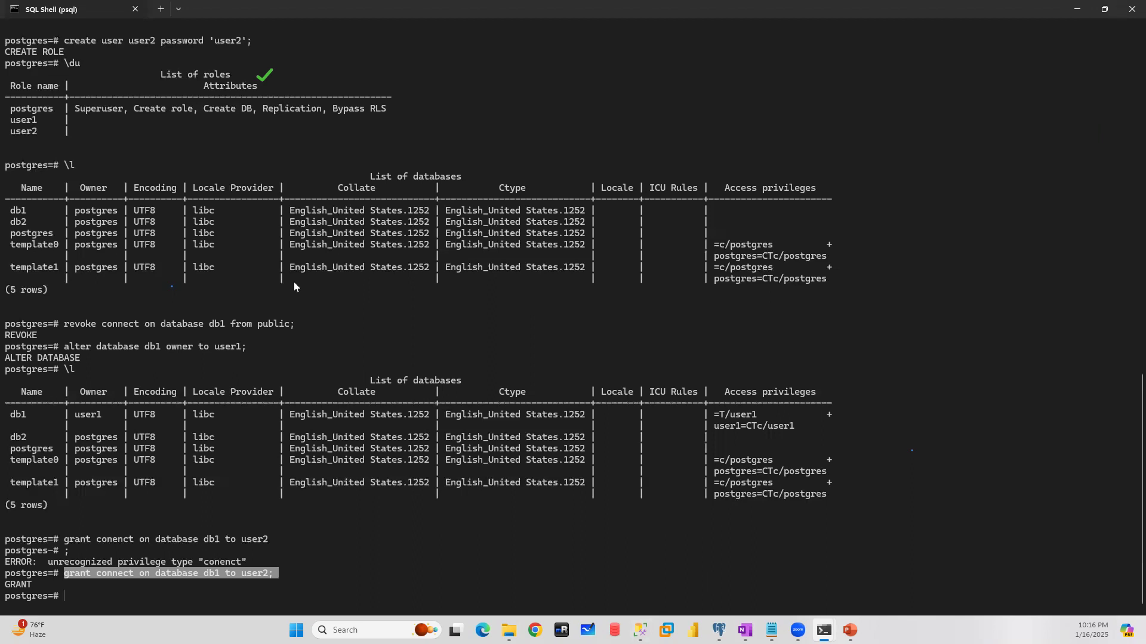
pyautogui.click(719, 630)
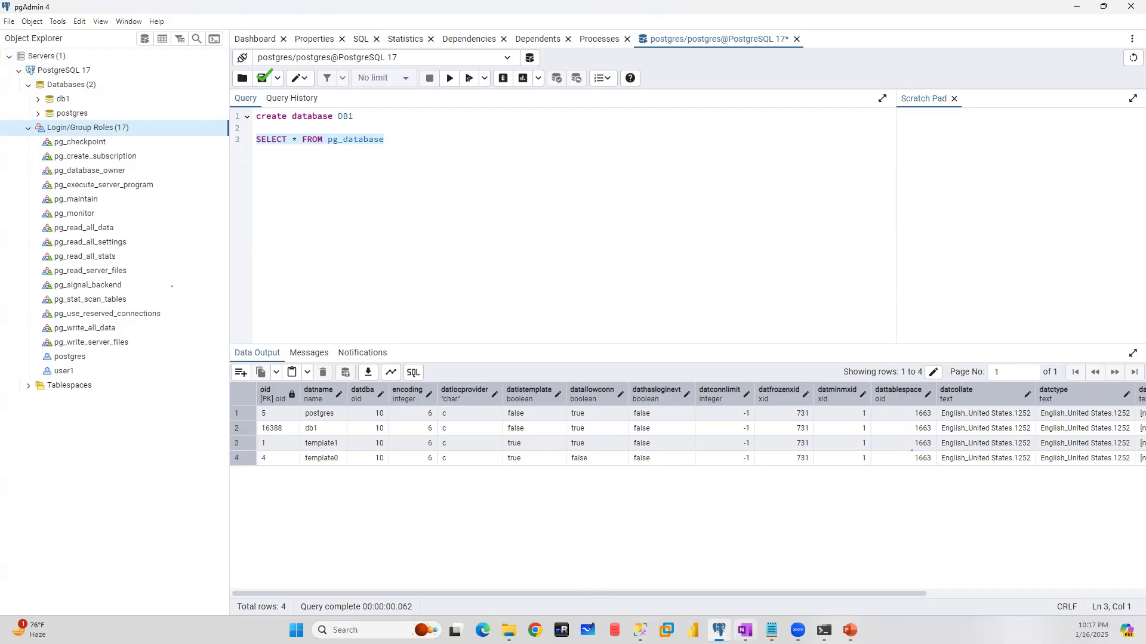
pyautogui.moveTo(823, 630)
pyautogui.click(788, 581)
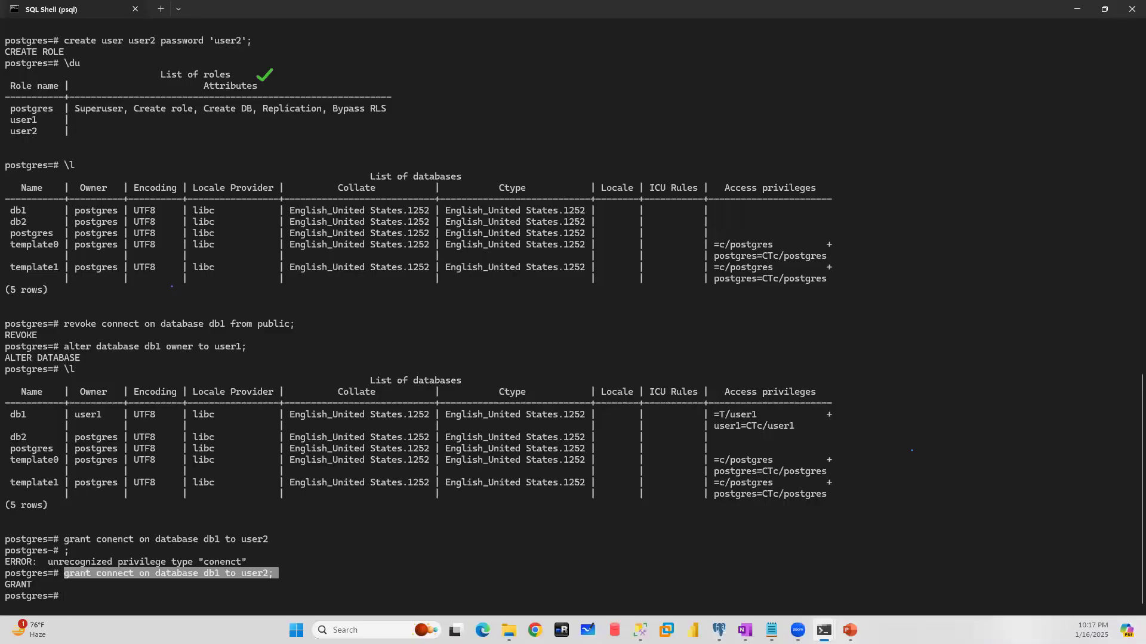
# - Switch the postgres user's SQL Shell session to database db1
pyautogui.click(71, 595)
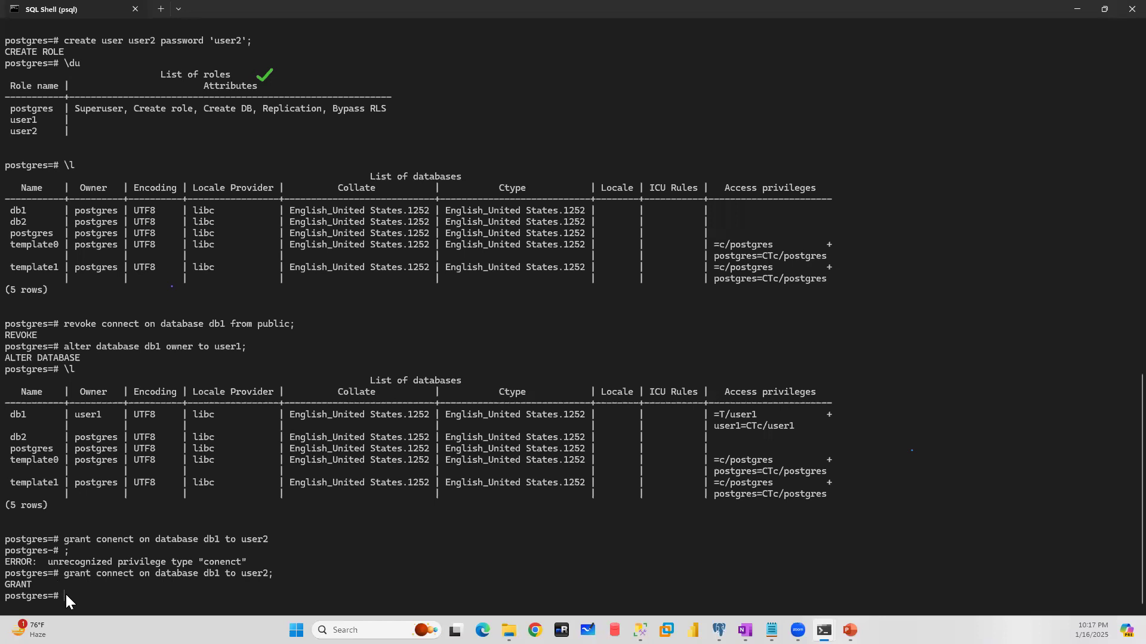
pyautogui.write('\\c db1')
pyautogui.press('Return')
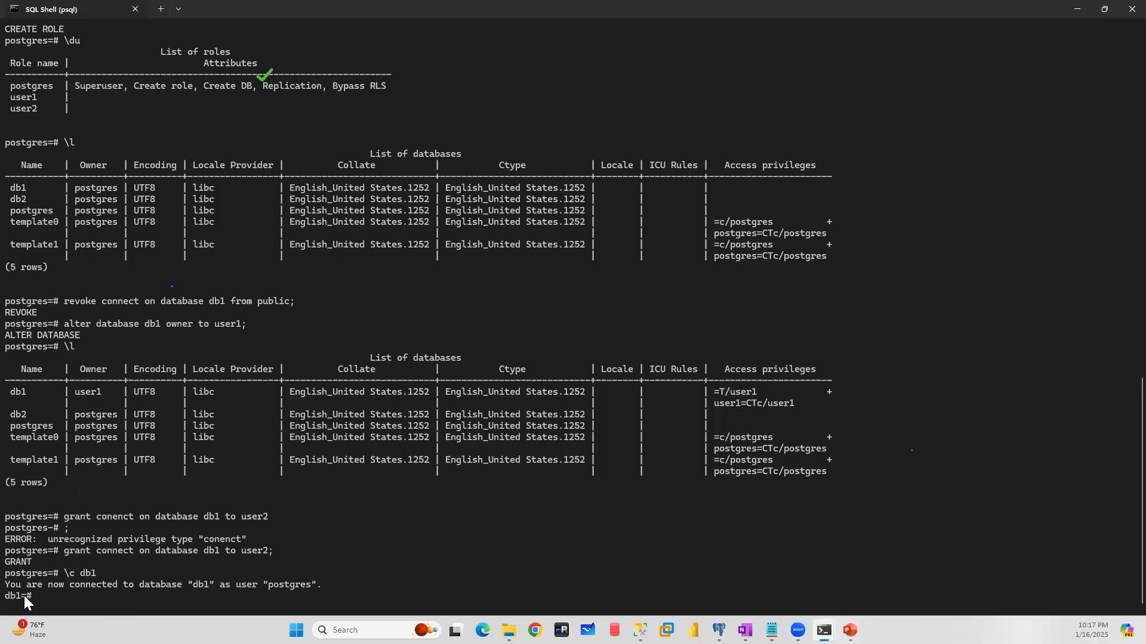
# - List the tables of db1 in user2's Command Prompt session and again in the postgres user's SQL Shell
pyautogui.moveTo(823, 631)
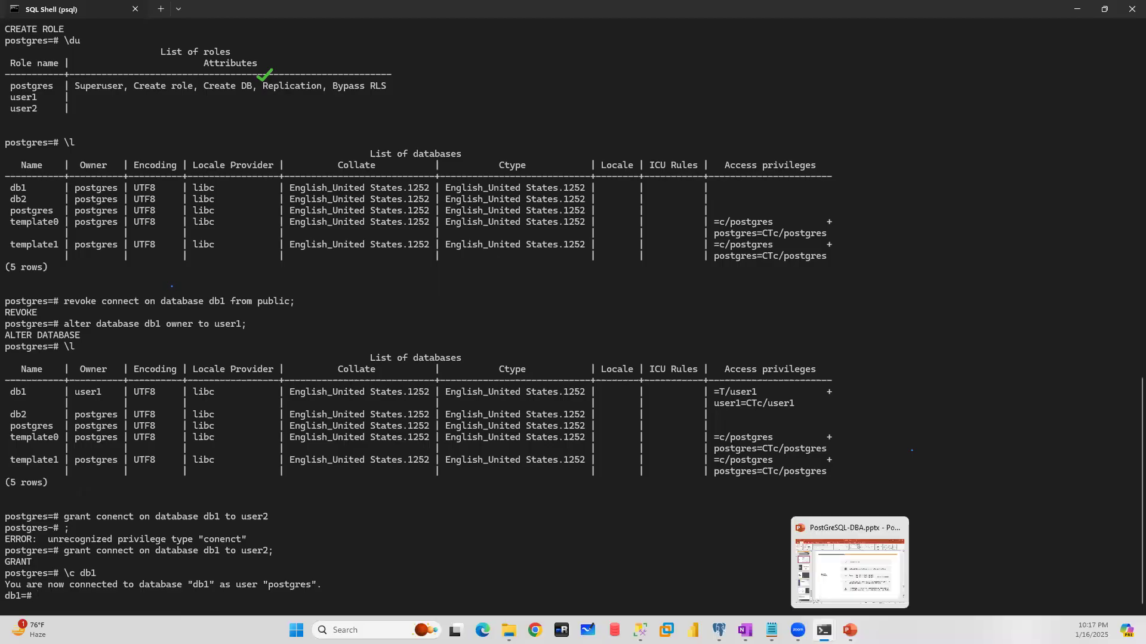
pyautogui.click(870, 572)
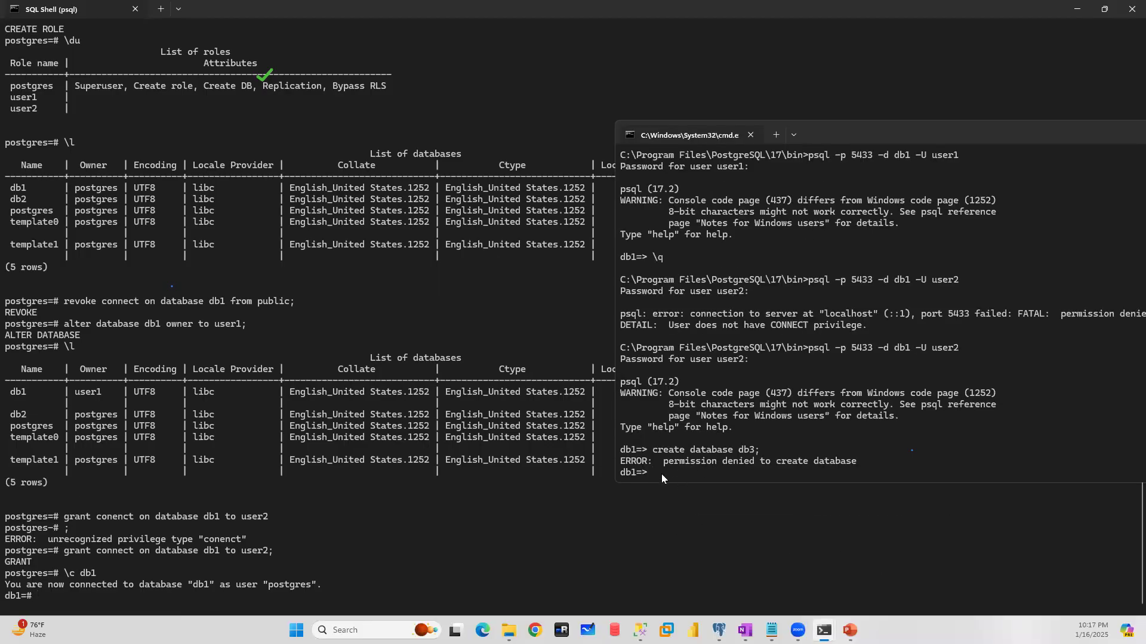
pyautogui.write('\\dt')
pyautogui.press('Return')
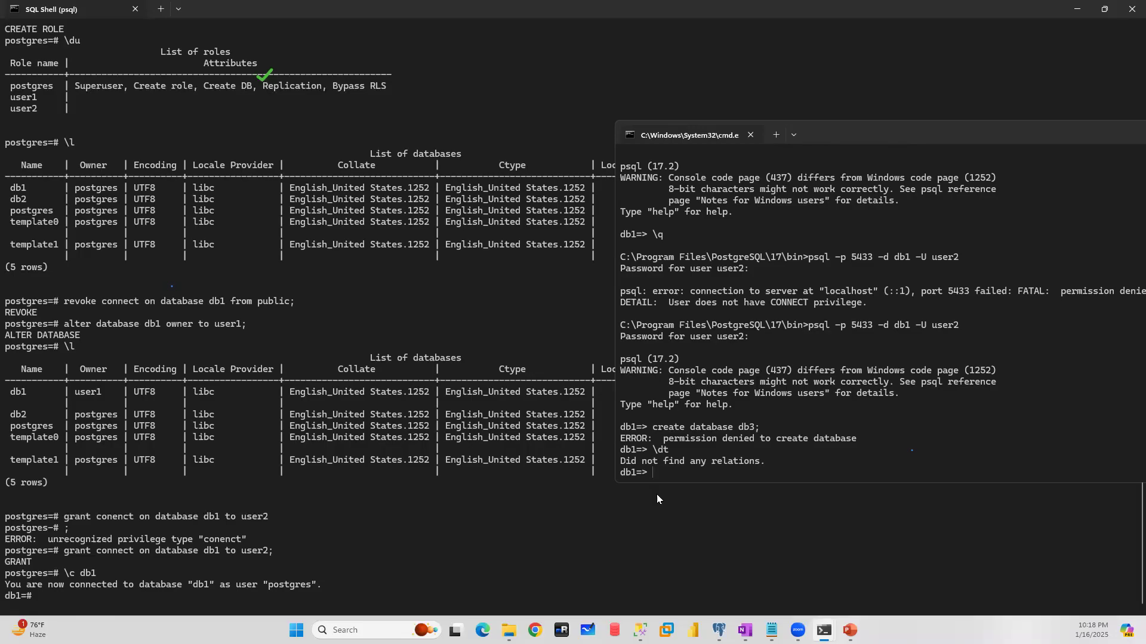
pyautogui.click(49, 594)
pyautogui.write('\\dt')
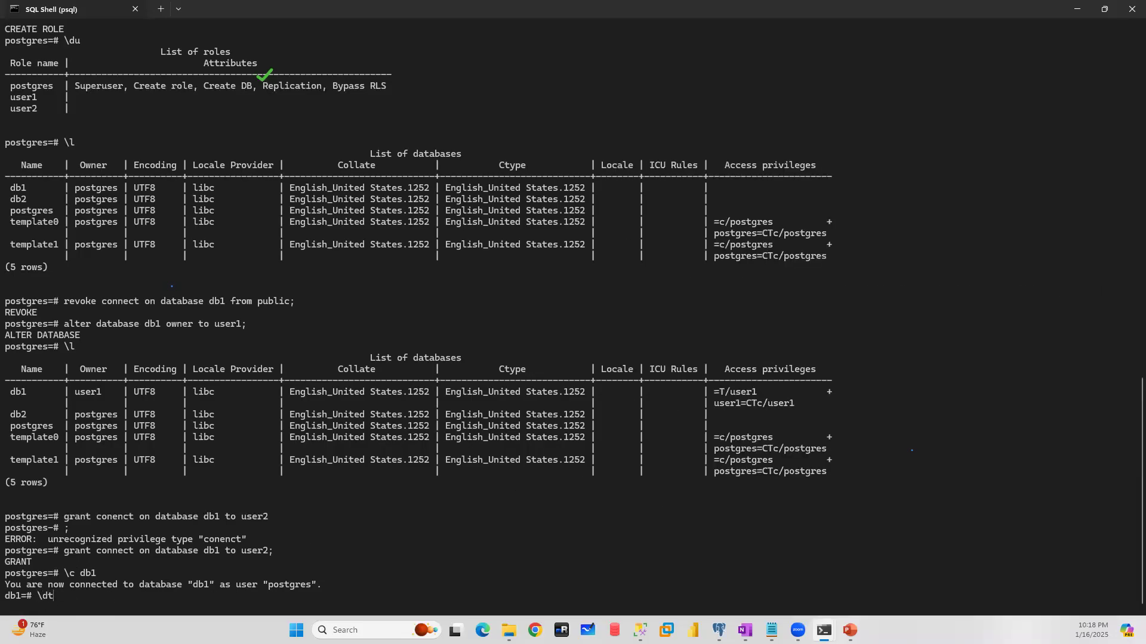
pyautogui.press('Return')
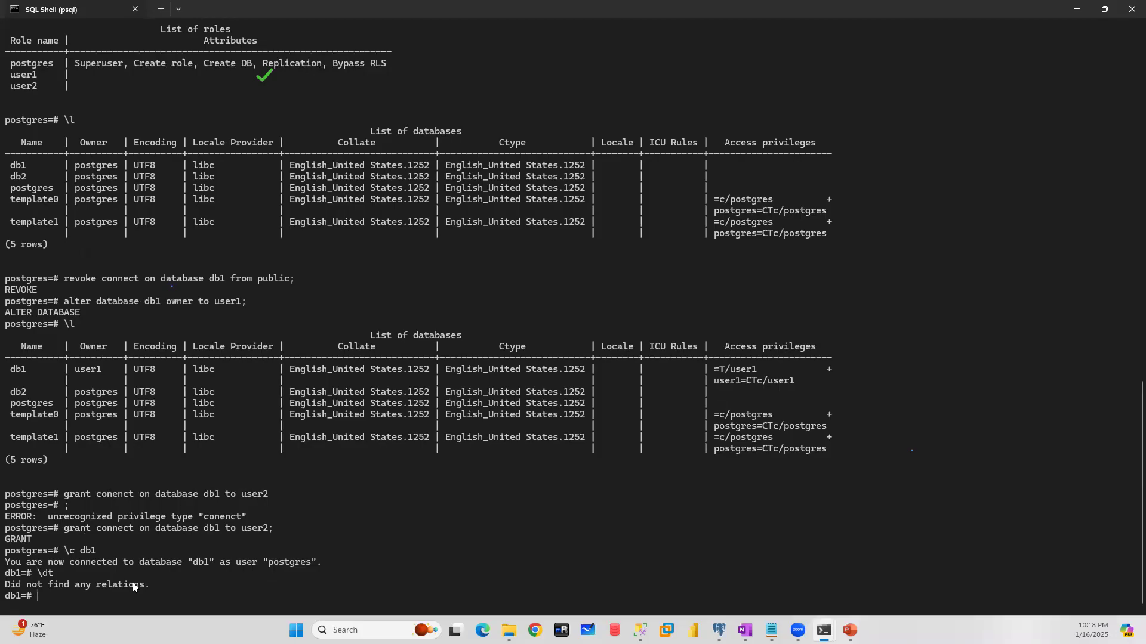
# - Create a table named emp with an int column empid in db1 from the SQL Shell
pyautogui.write('cr')
pyautogui.write('ete')
pyautogui.write('///')
pyautogui.press('BackSpace')
pyautogui.press('BackSpace')
pyautogui.press('BackSpace')
pyautogui.press('BackSpace')
pyautogui.press('BackSpace')
pyautogui.press('BackSpace')
pyautogui.write('eate table emp (empid int);')
pyautogui.press('Return')
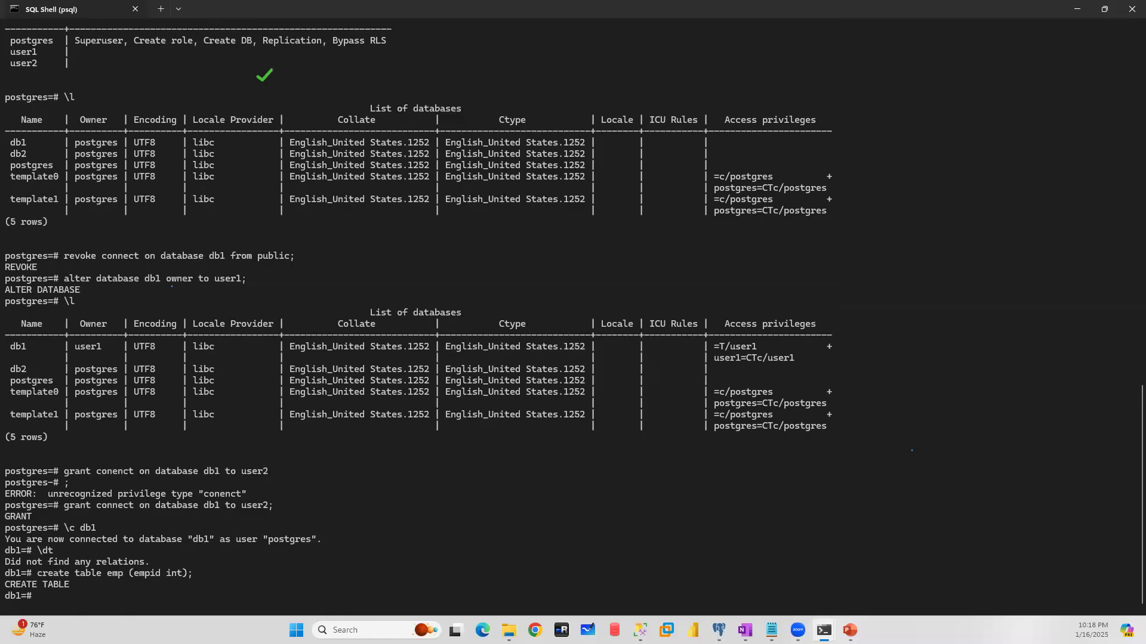
# - List db1's tables in the SQL Shell, and repeat the listing in user2's Command Prompt session
pyautogui.write('\\dt')
pyautogui.press('Return')
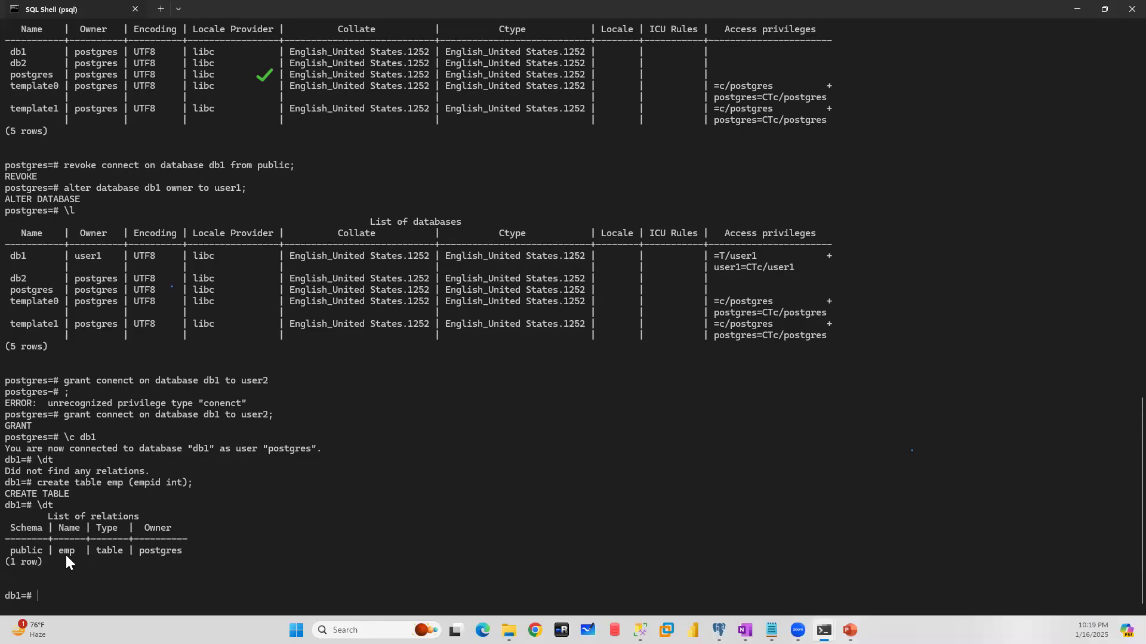
pyautogui.moveTo(824, 630)
pyautogui.click(885, 571)
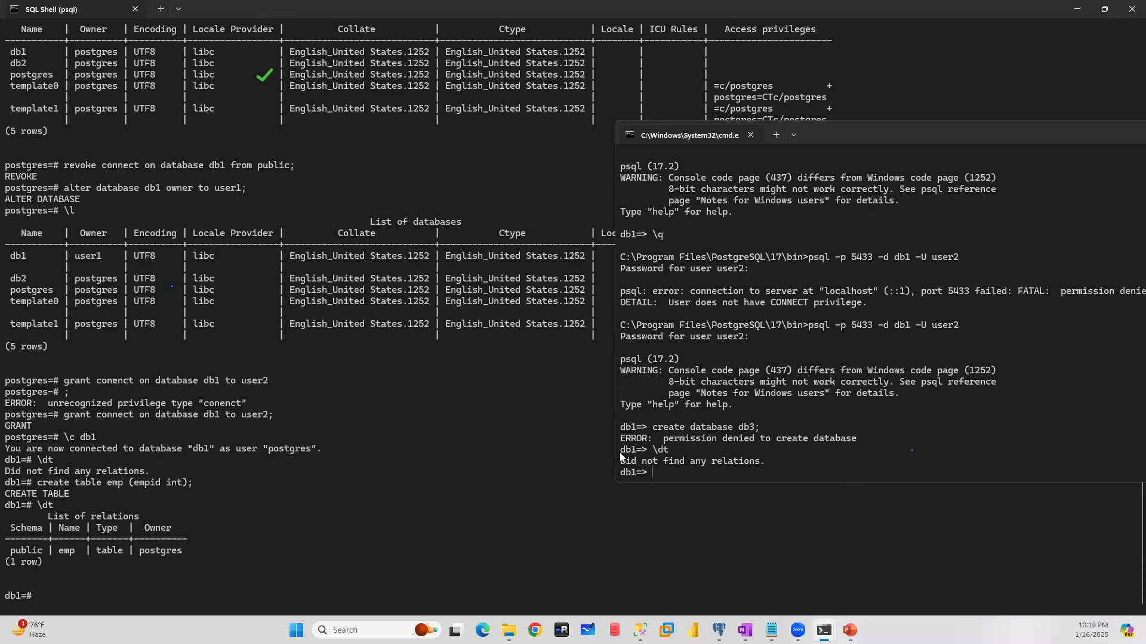
pyautogui.write('\\dt')
pyautogui.press('Return')
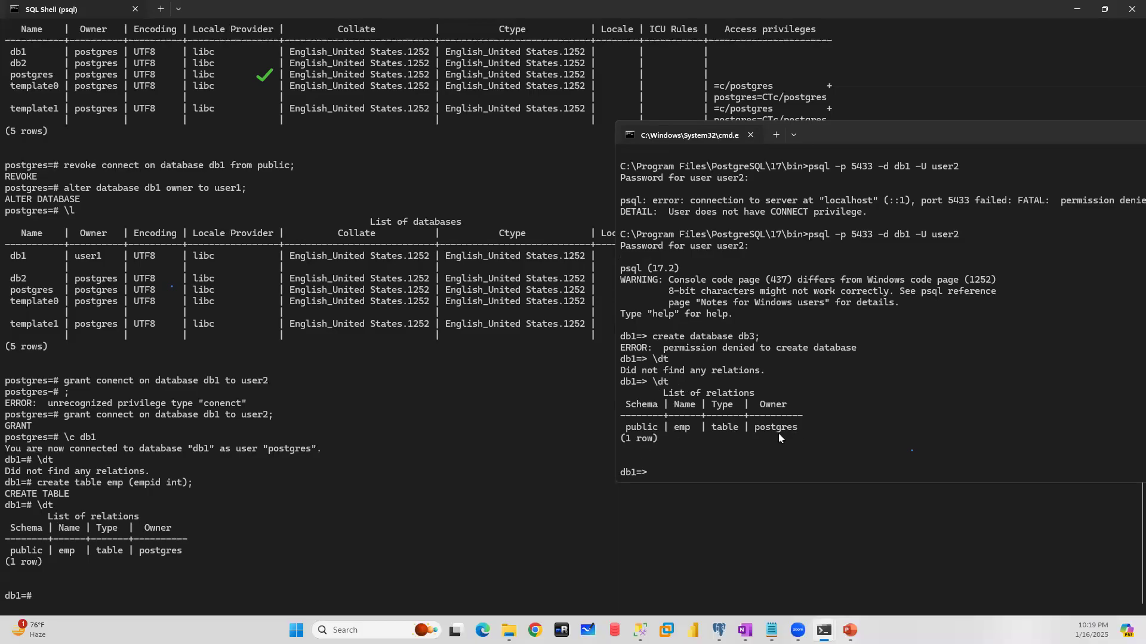
# - Switch to pgAdmin, expand db1's public schema down to its emp table, and return to the SQL Shell
pyautogui.click(719, 631)
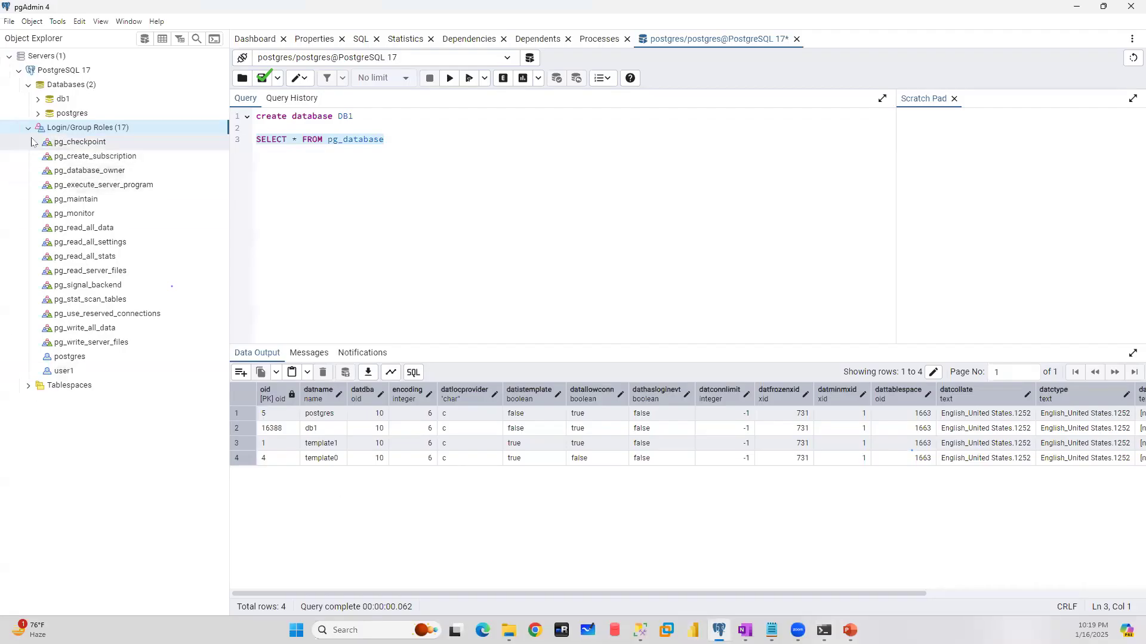
pyautogui.click(28, 128)
pyautogui.click(38, 99)
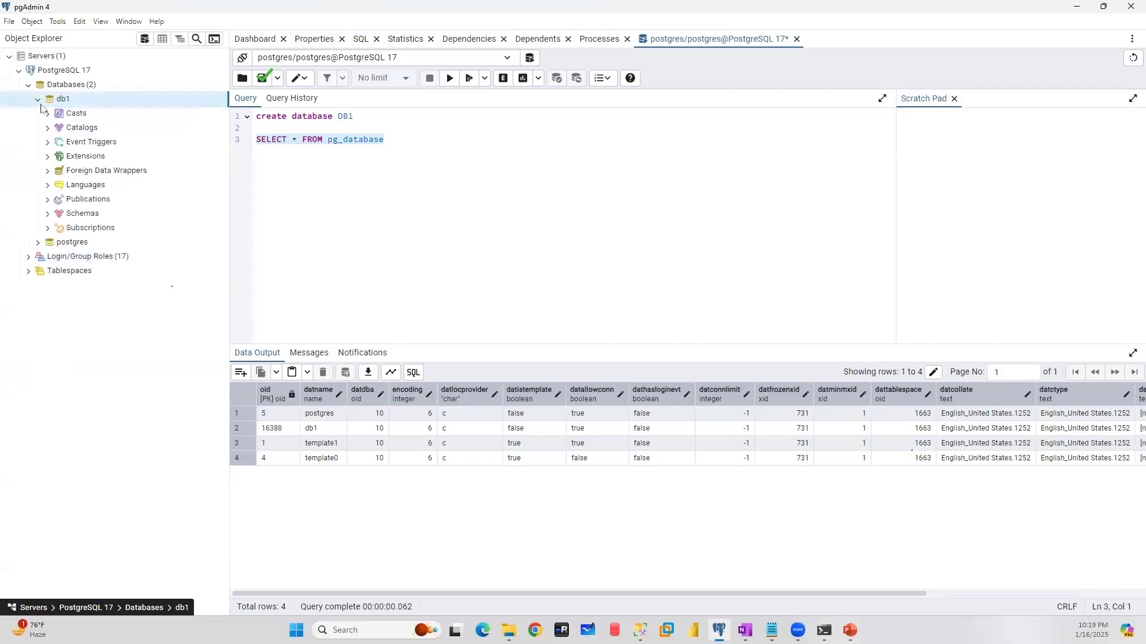
pyautogui.click(48, 216)
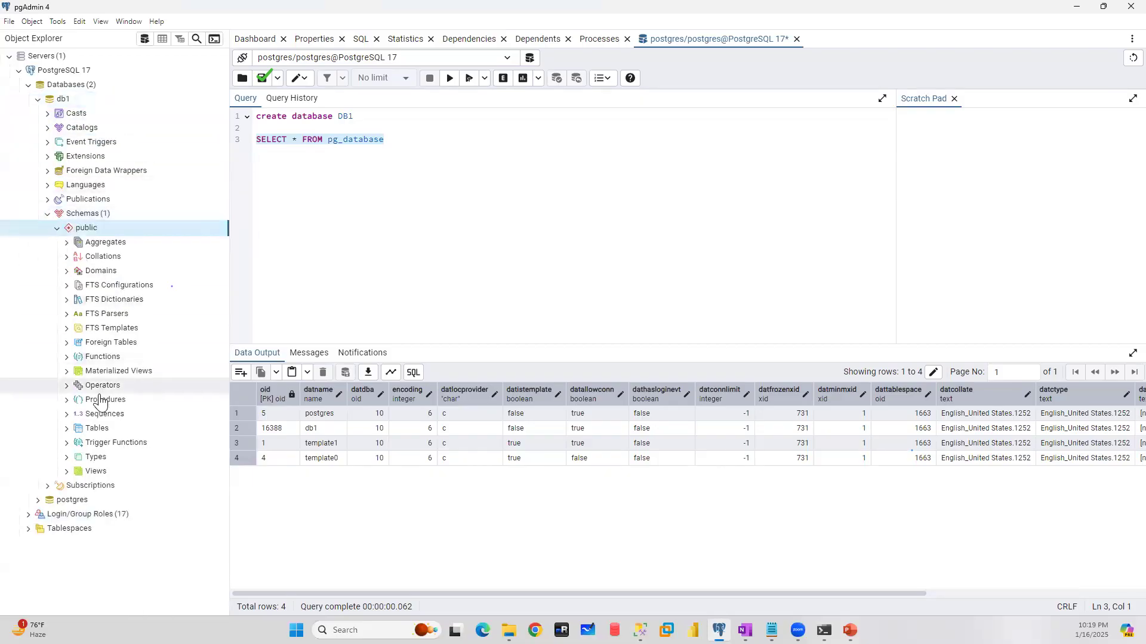
pyautogui.click(67, 429)
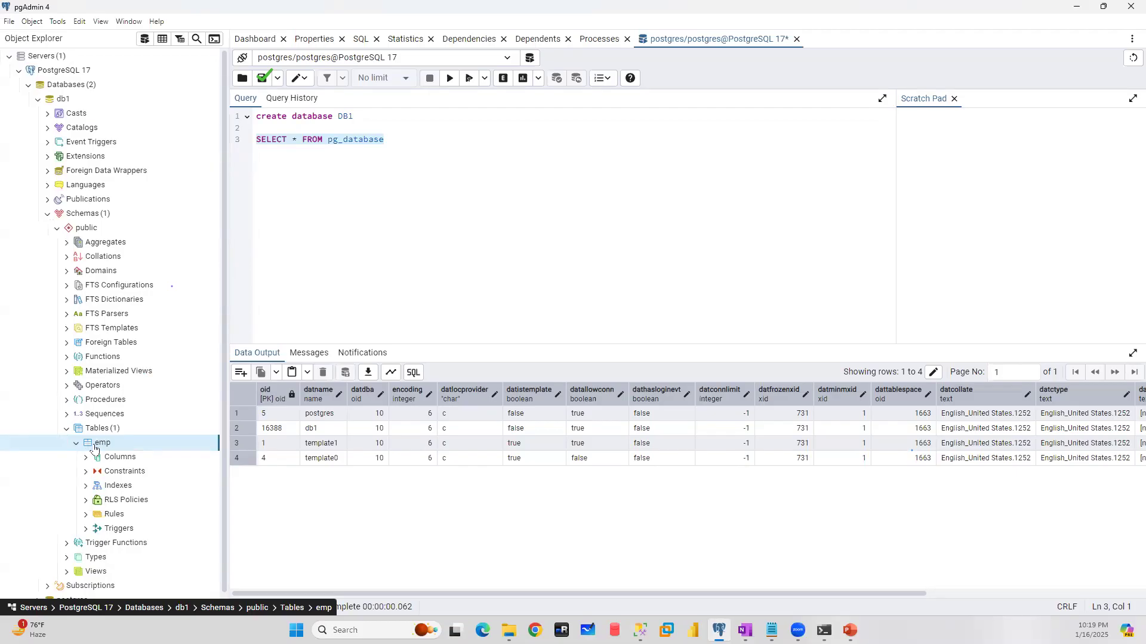
pyautogui.click(1077, 8)
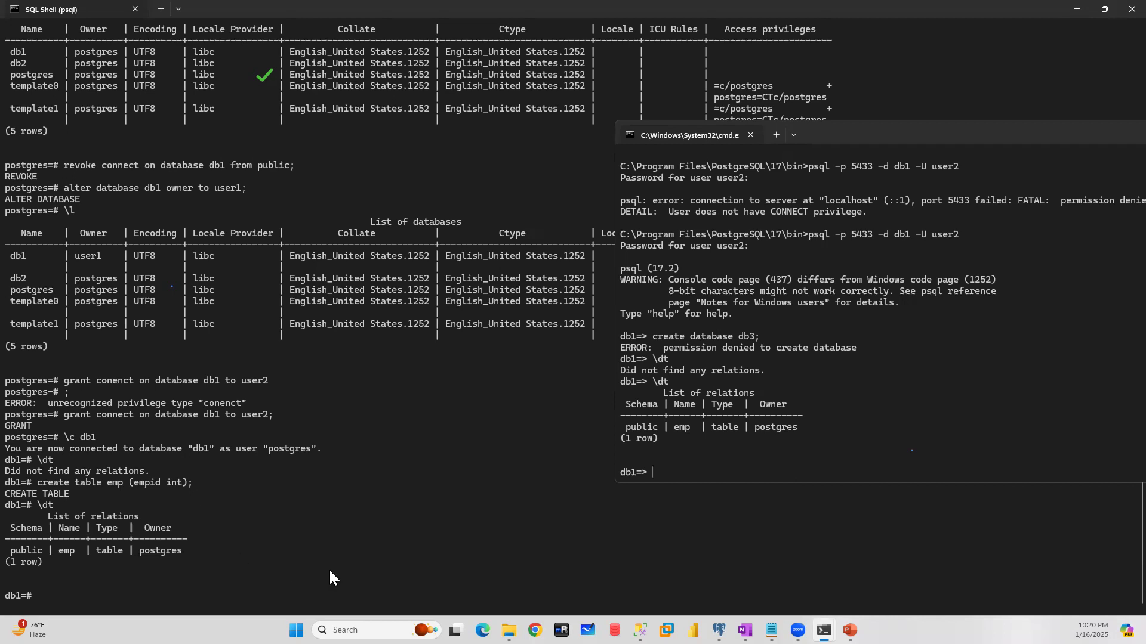
pyautogui.click(40, 594)
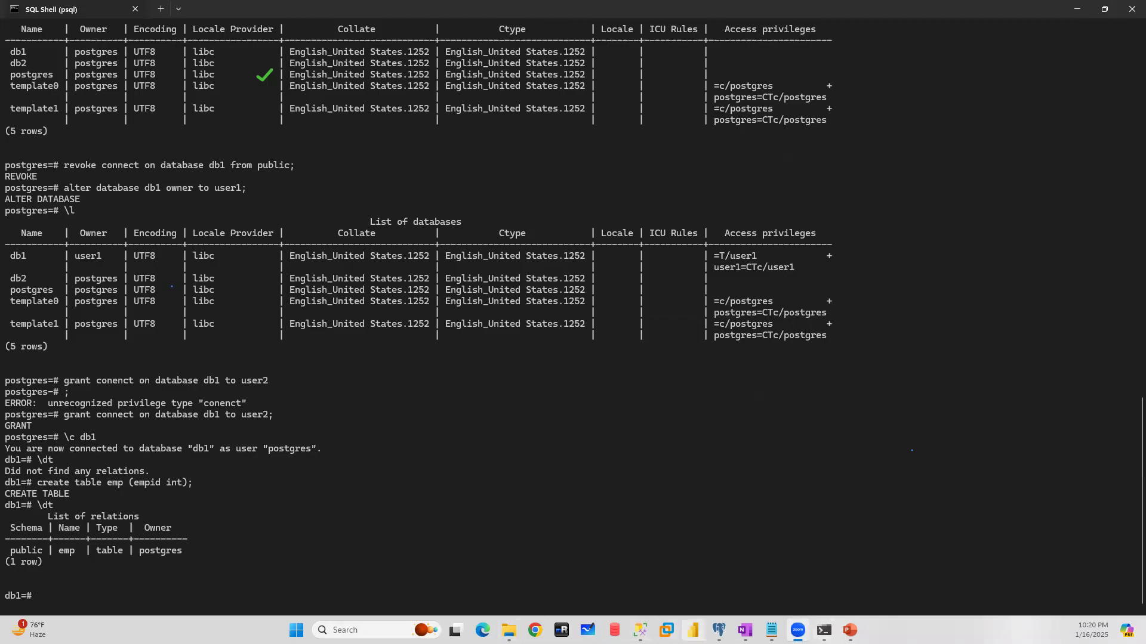
# - Switch to the query editor in pgAdmin
pyautogui.moveTo(719, 630)
pyautogui.click(719, 630)
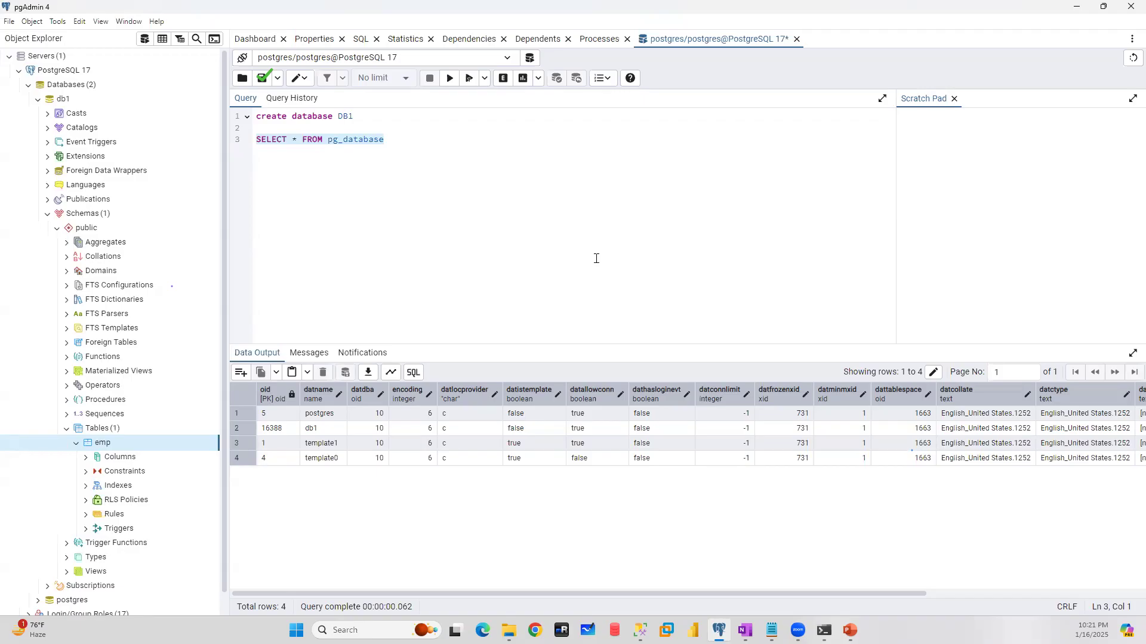
pyautogui.click(507, 59)
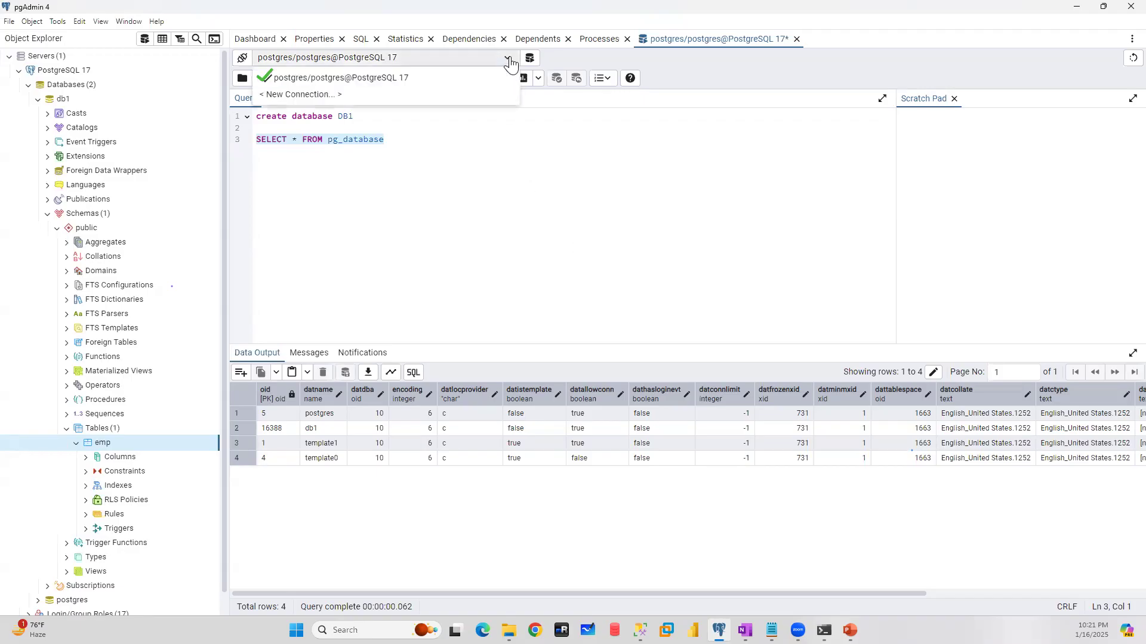
pyautogui.click(290, 96)
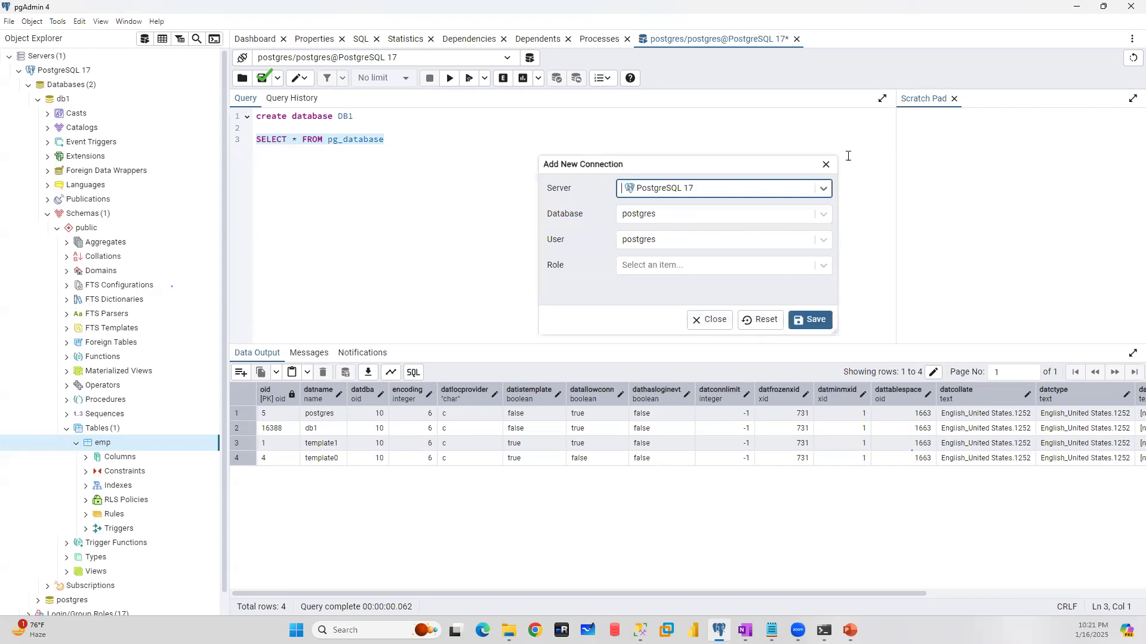
pyautogui.click(826, 163)
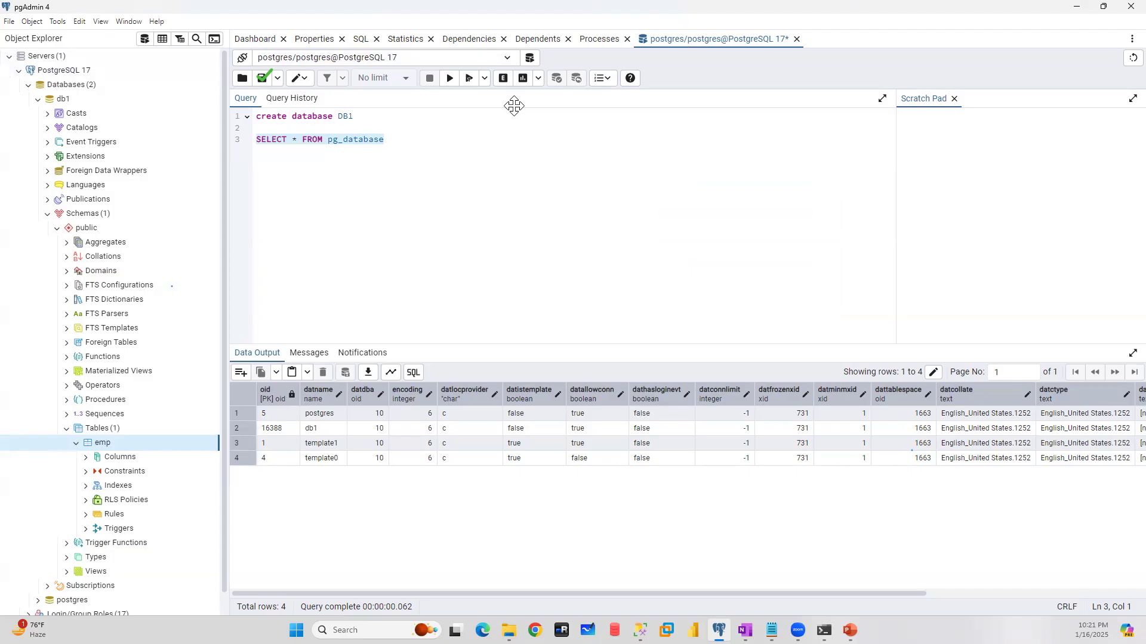
# - Change the query editor's connection to database db1 on PostgreSQL 17 as user postgres, accepting the loss of unsaved data
pyautogui.click(506, 63)
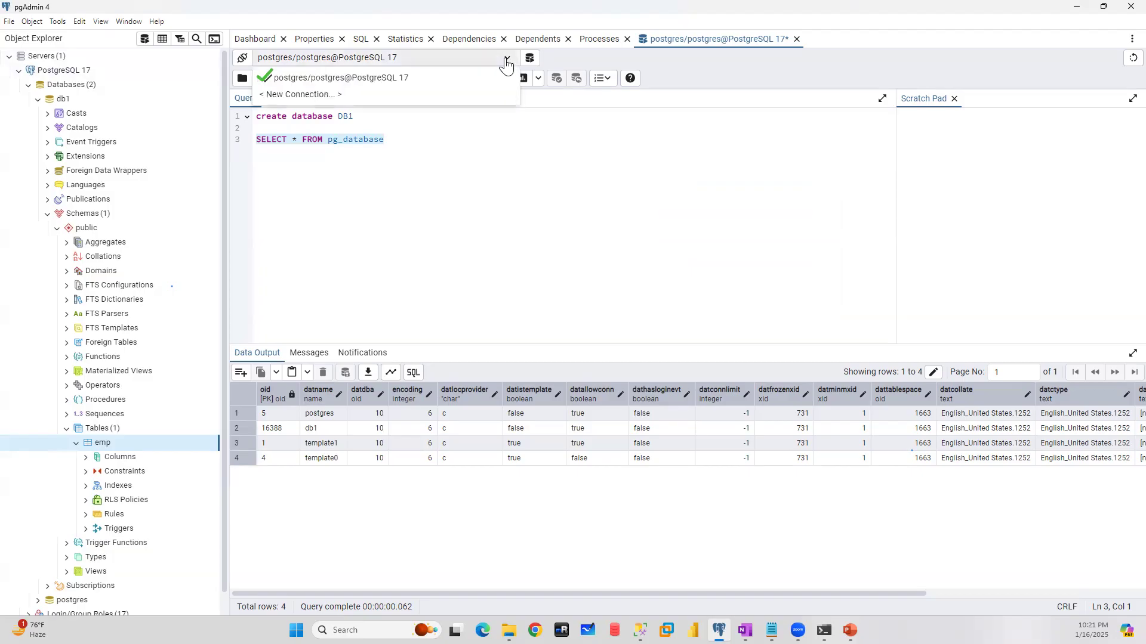
pyautogui.click(294, 98)
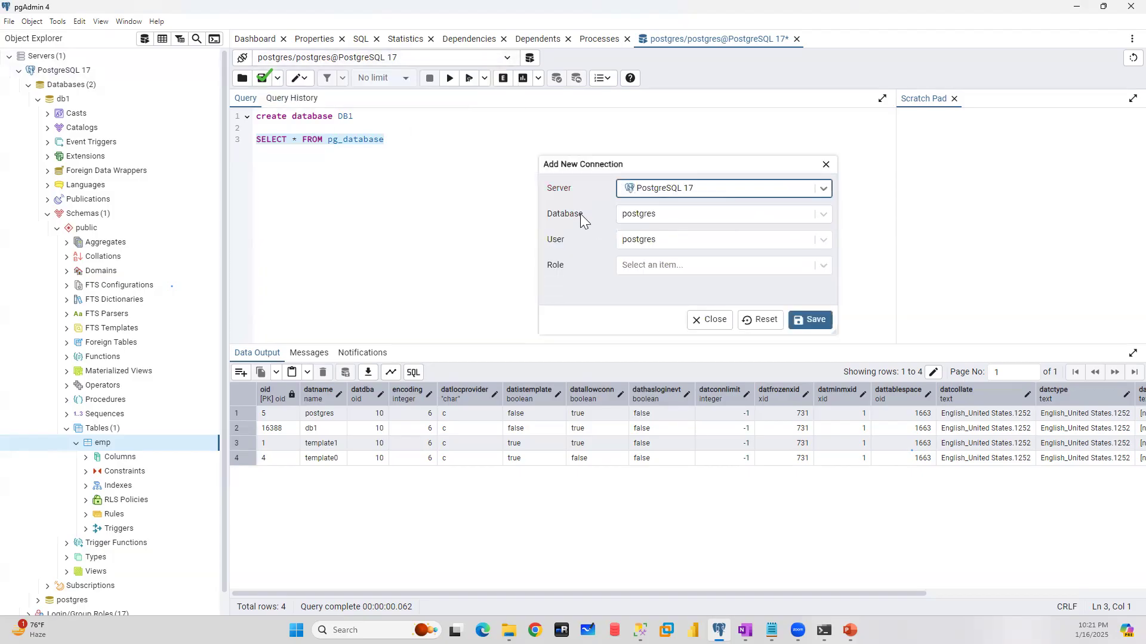
pyautogui.click(824, 214)
pyautogui.click(631, 239)
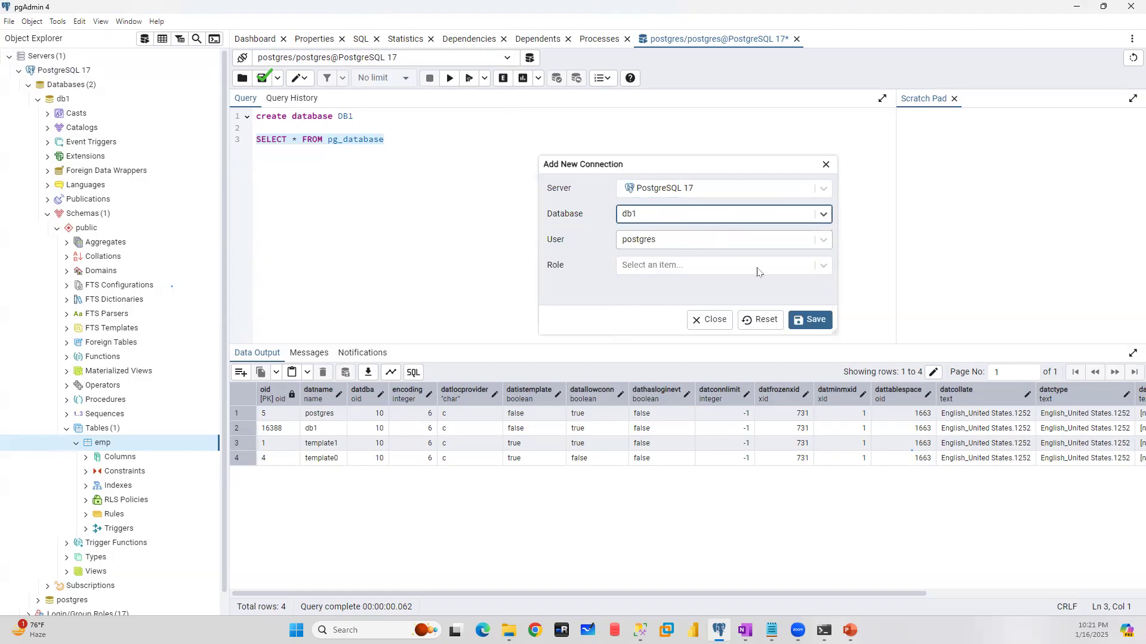
pyautogui.click(816, 321)
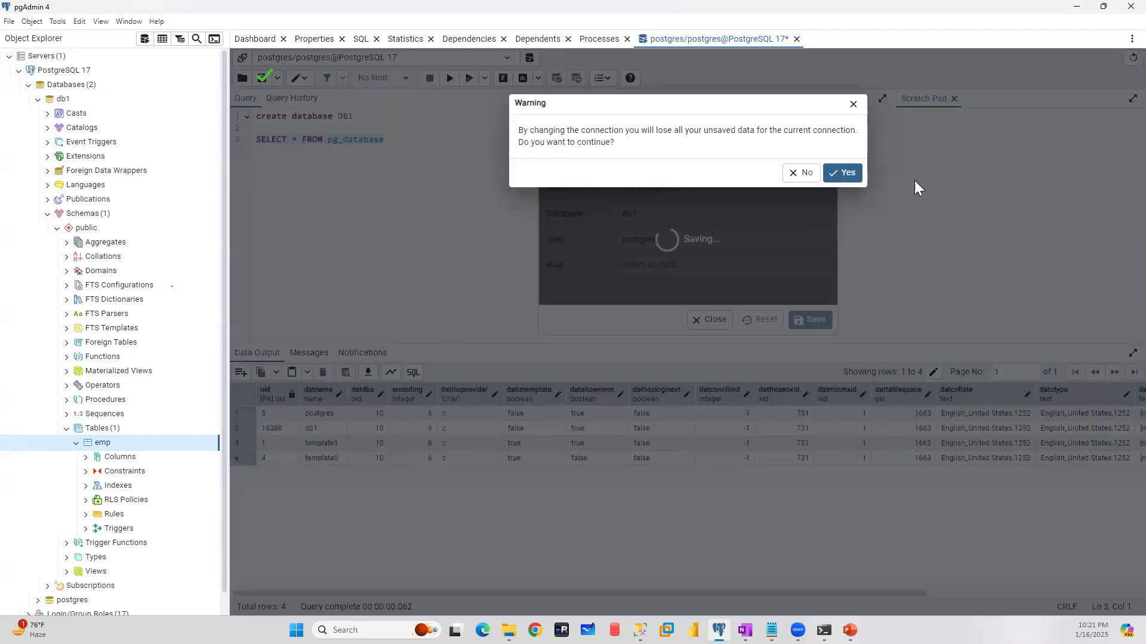
pyautogui.click(848, 173)
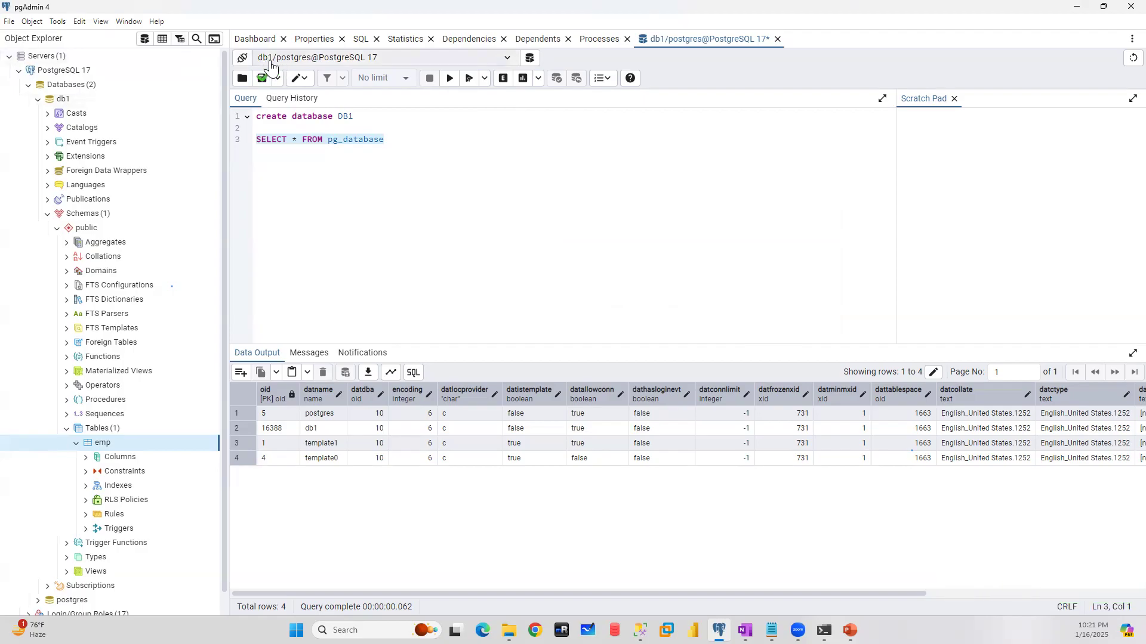
# - Add the query "select * from emp" below the existing statements and execute only that query
pyautogui.click(432, 141)
pyautogui.moveTo(310, 141); pyautogui.dragTo(402, 139)
pyautogui.press('Return')
pyautogui.press('Return')
pyautogui.write('select')
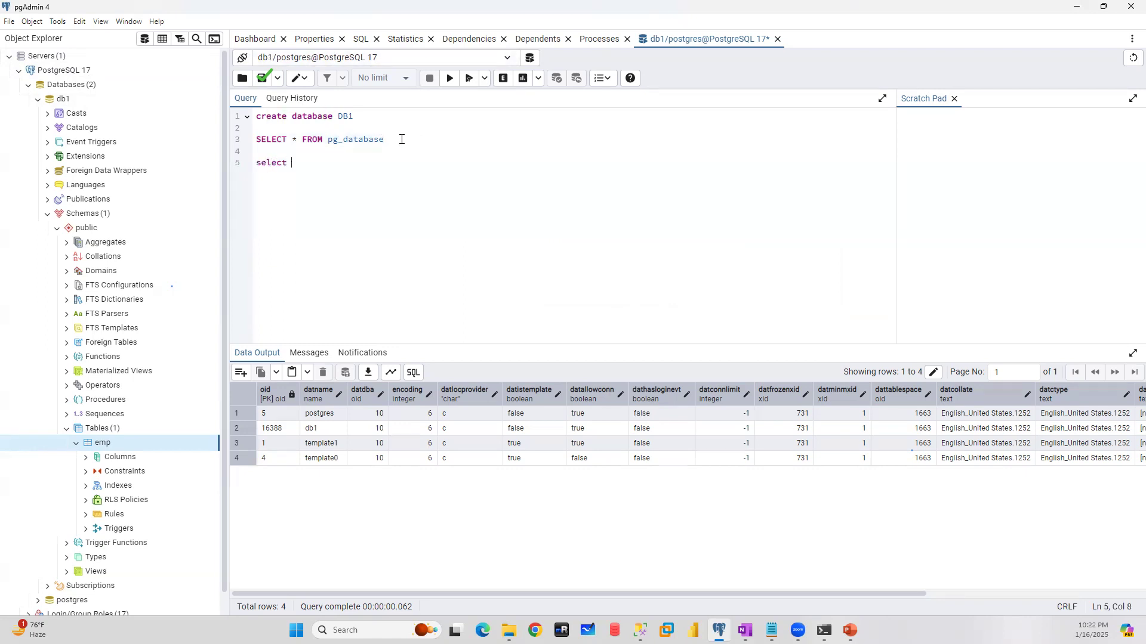
pyautogui.write(' * from emp')
pyautogui.moveTo(365, 159); pyautogui.dragTo(187, 164)
pyautogui.click(449, 78)
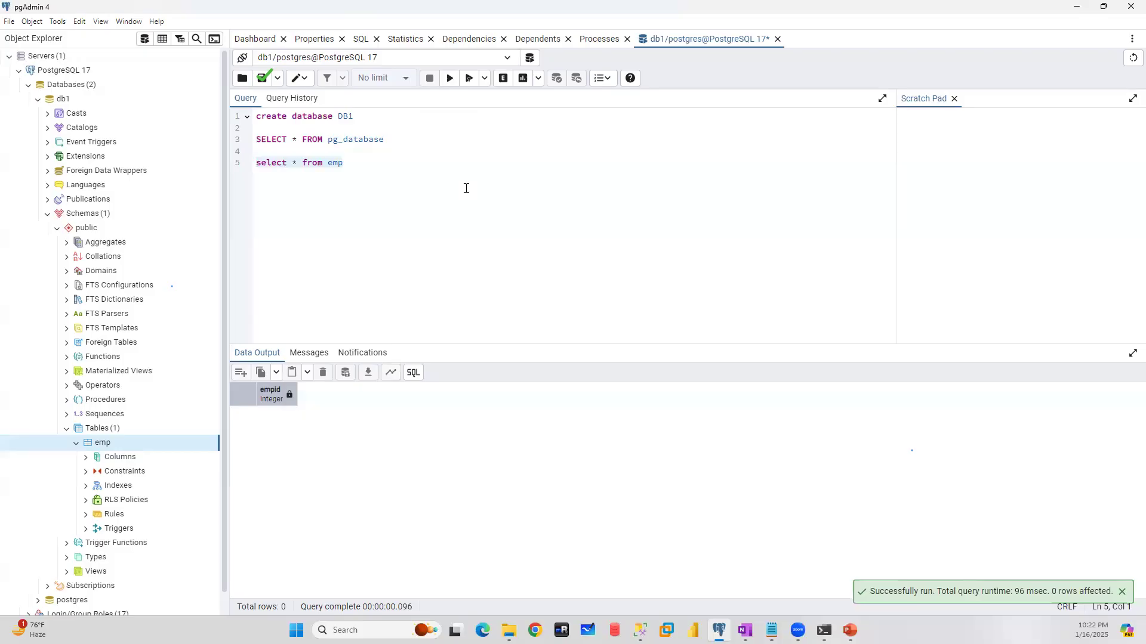
# - Add and execute "insert into emp values(1)", and rerun only the select query on emp
pyautogui.click(367, 163)
pyautogui.press('Return')
pyautogui.write('insert')
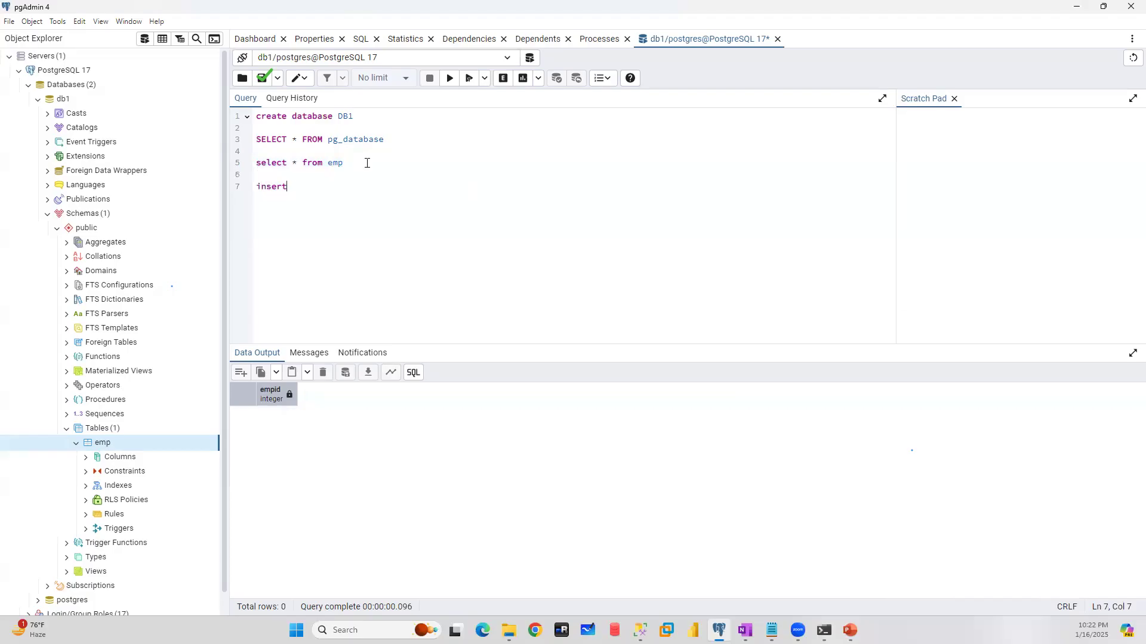
pyautogui.write(' into emp values(1)')
pyautogui.moveTo(394, 187); pyautogui.dragTo(128, 187)
pyautogui.click(489, 188)
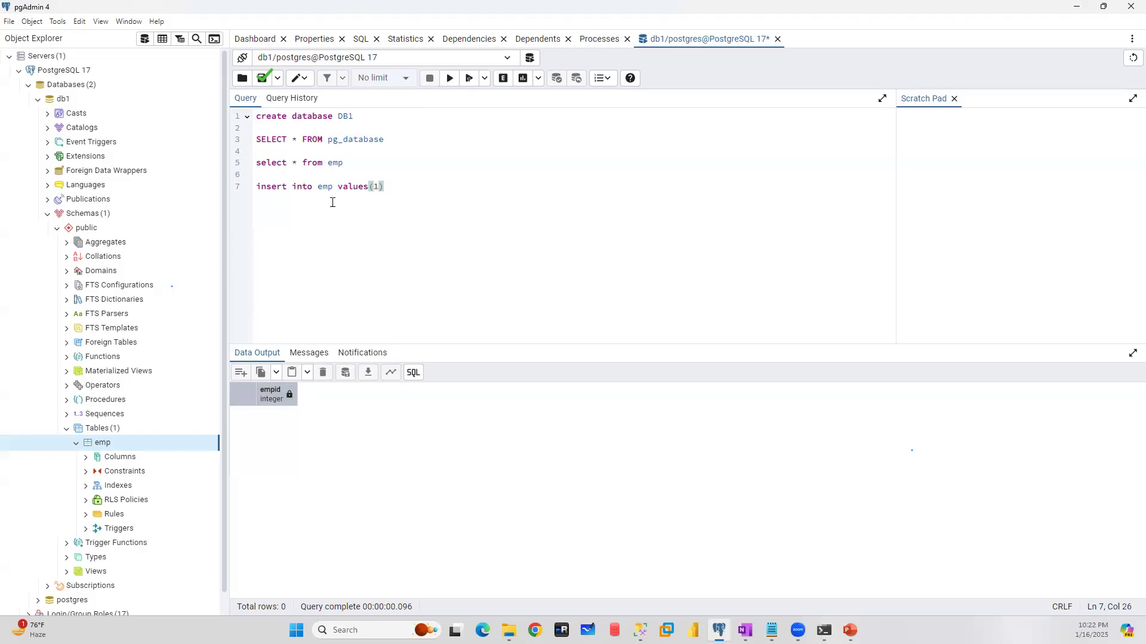
pyautogui.hotkey('shift', 'Home')
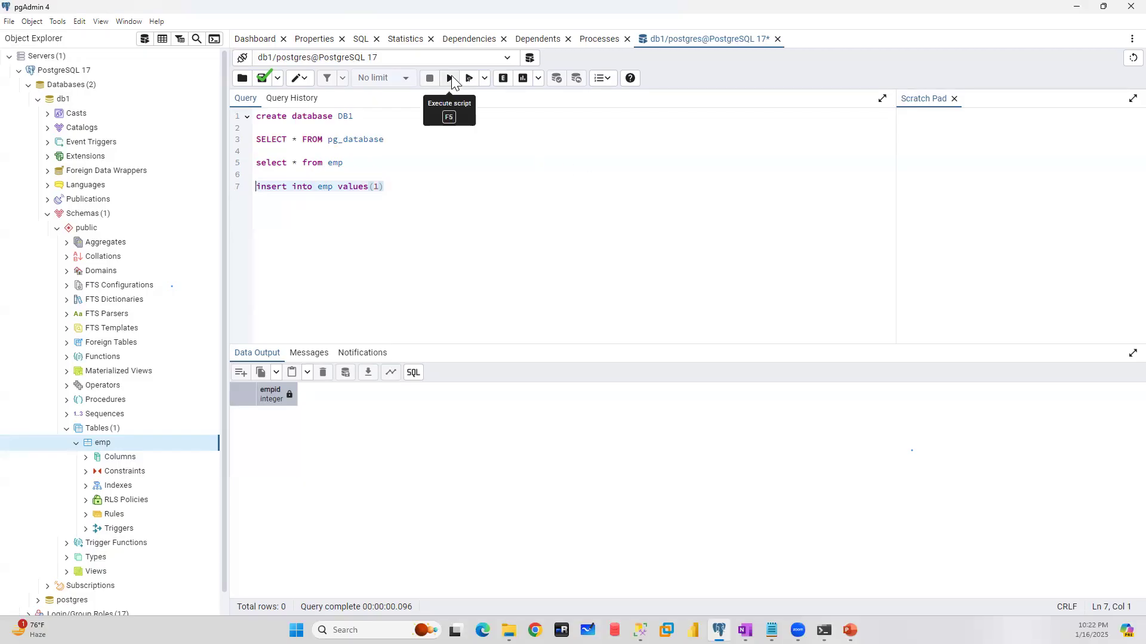
pyautogui.click(451, 82)
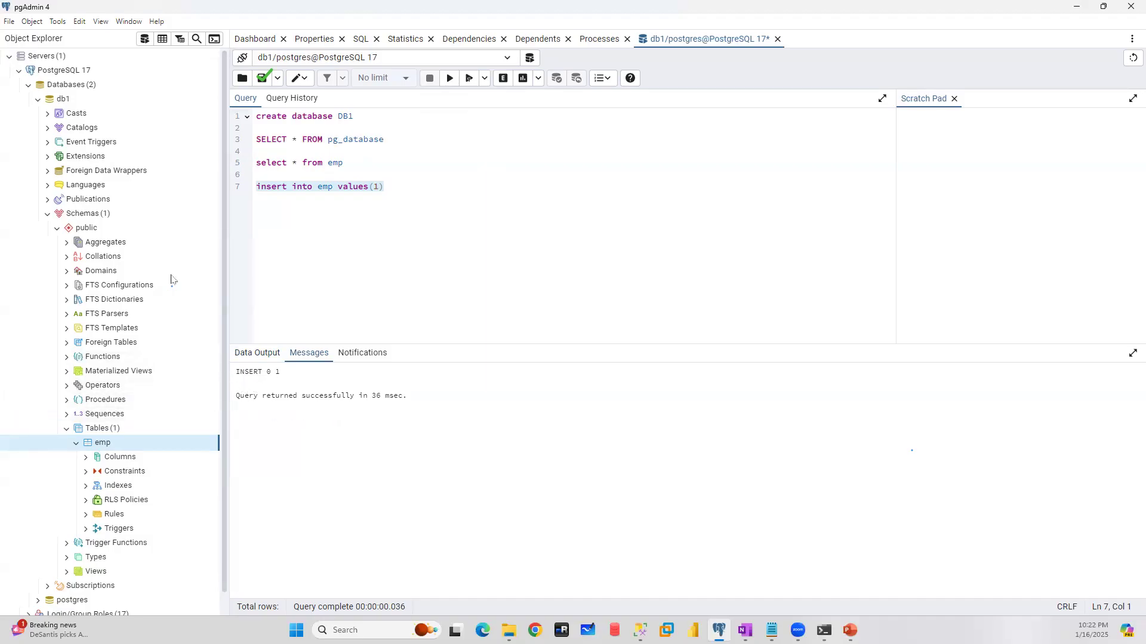
pyautogui.click(250, 163)
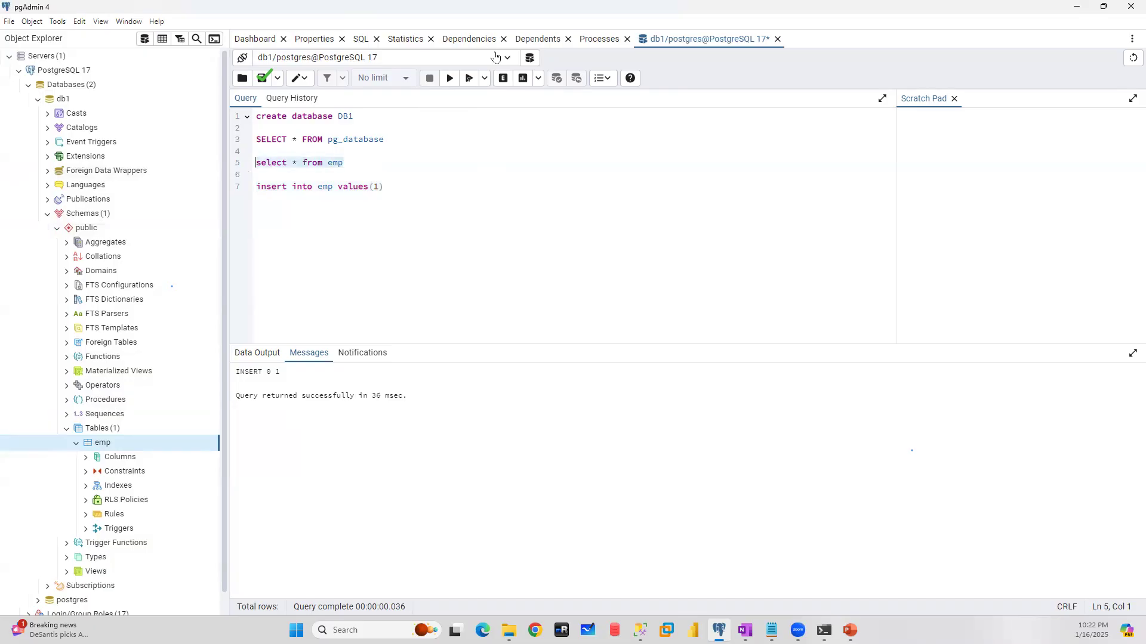
pyautogui.click(450, 78)
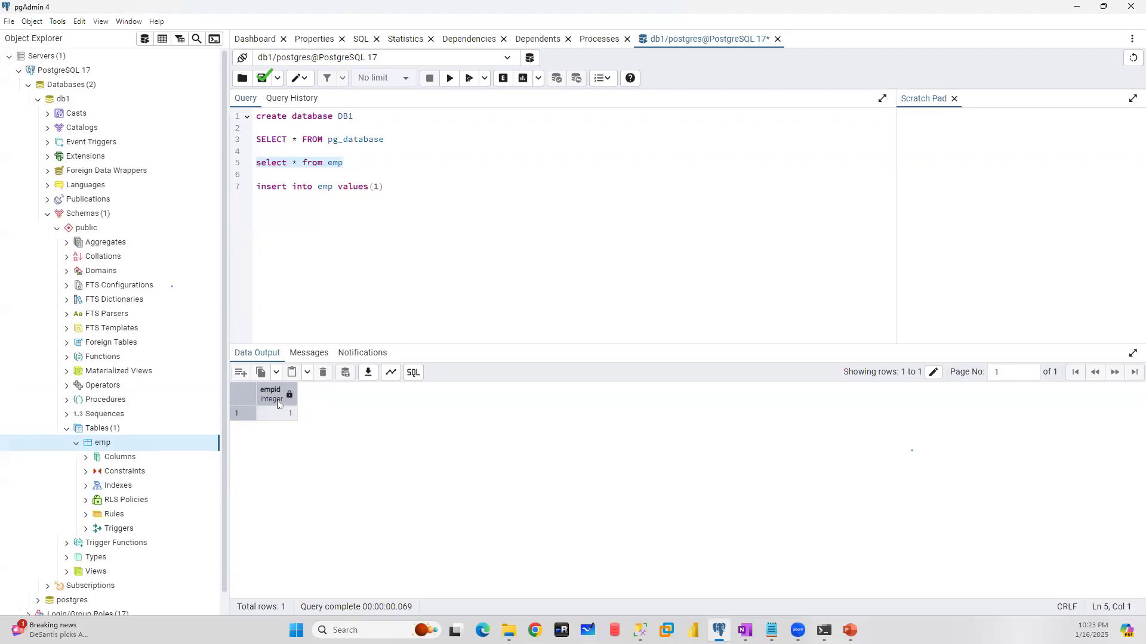
pyautogui.click(368, 373)
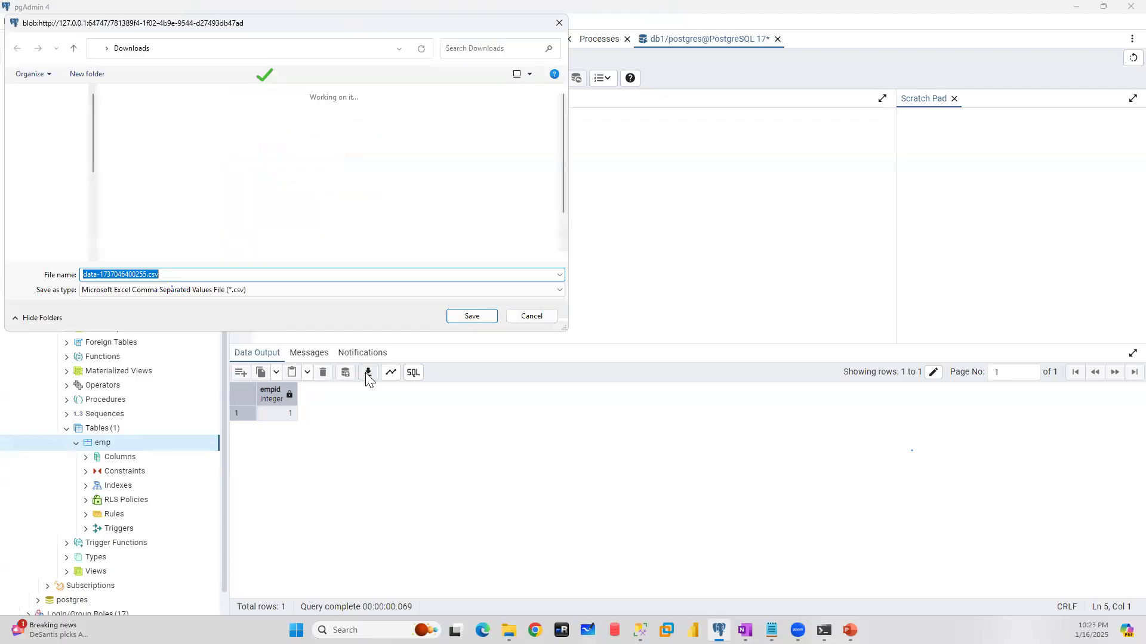
pyautogui.click(250, 292)
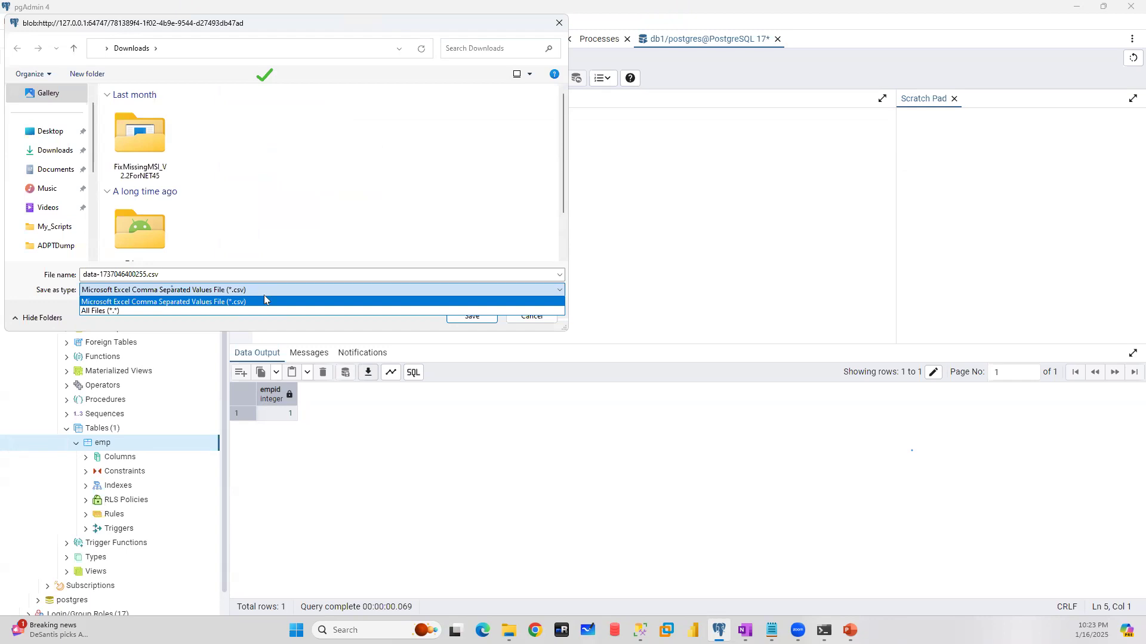
pyautogui.click(374, 328)
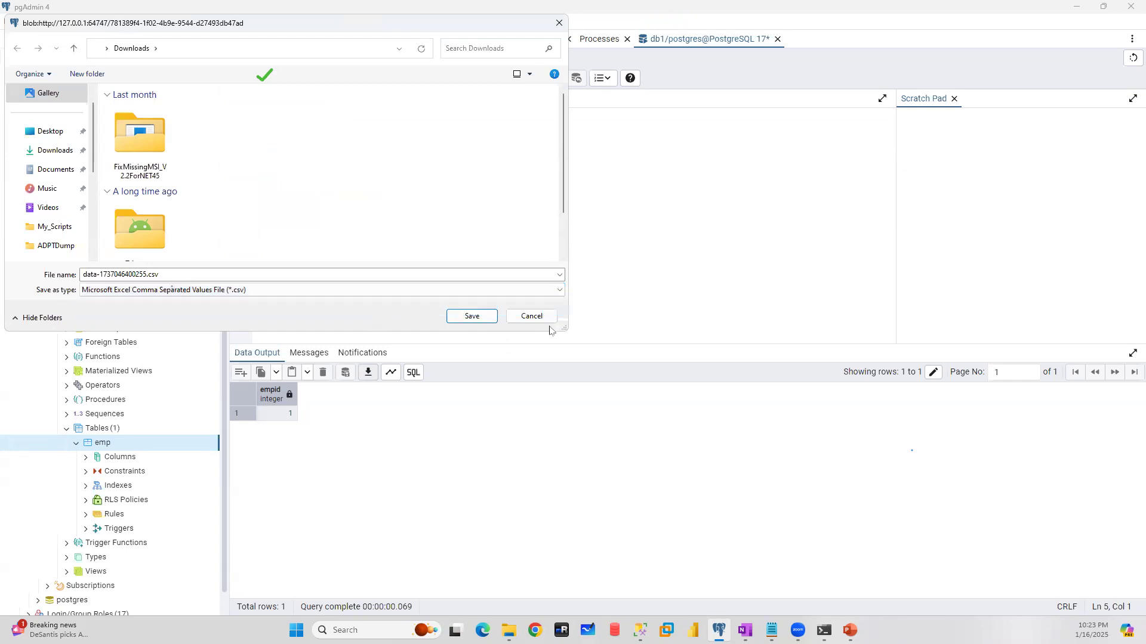
pyautogui.click(531, 317)
# - Download the emp query results as a CSV file to the Desktop, keeping the suggested file name
pyautogui.click(369, 374)
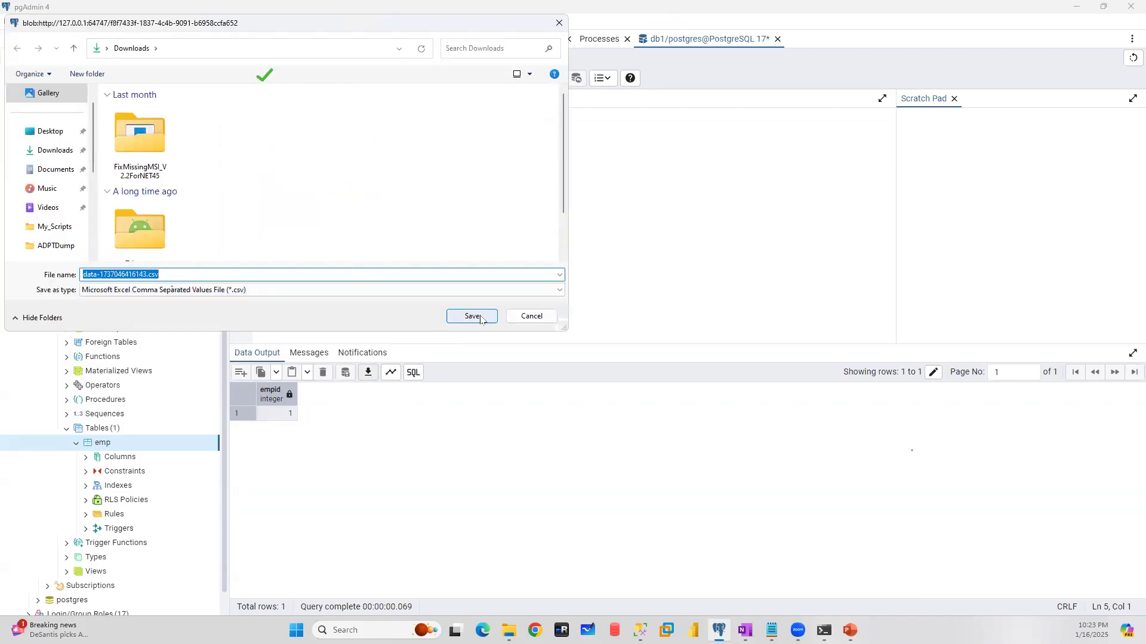
pyautogui.click(50, 132)
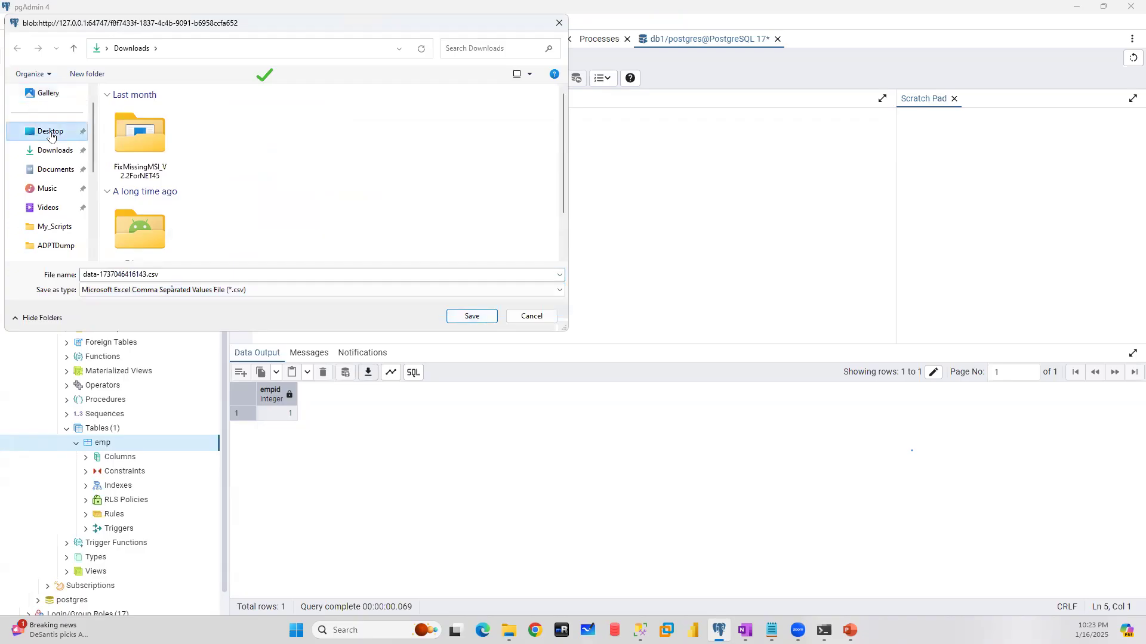
pyautogui.click(475, 316)
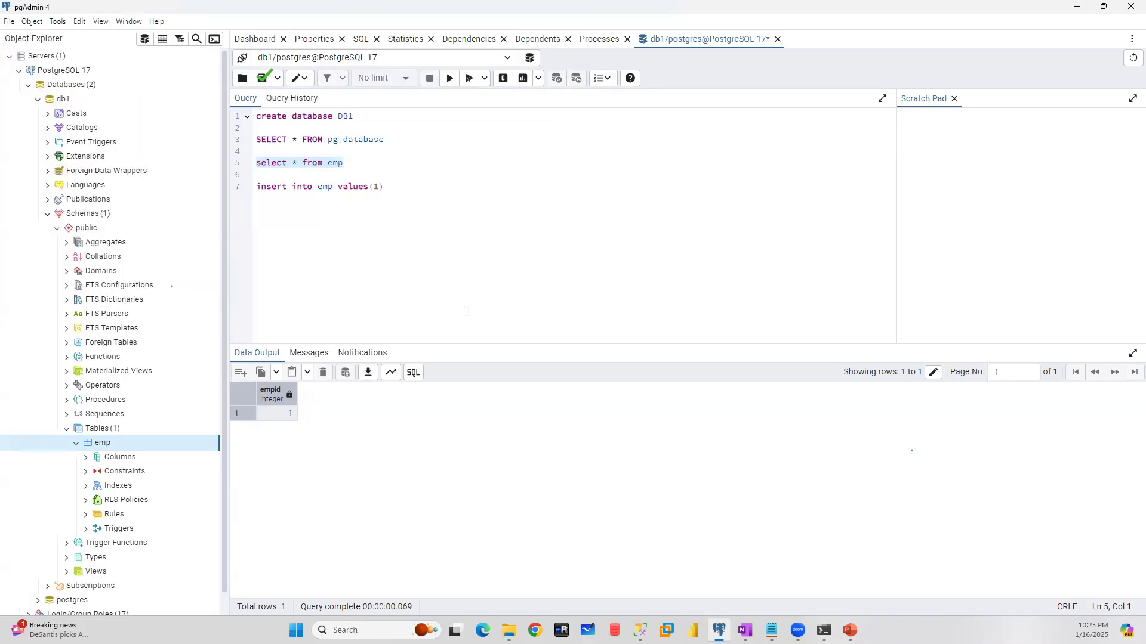
# - Look at the result's graph visualiser, execution messages and data output, and display the SQL behind the result
pyautogui.click(392, 373)
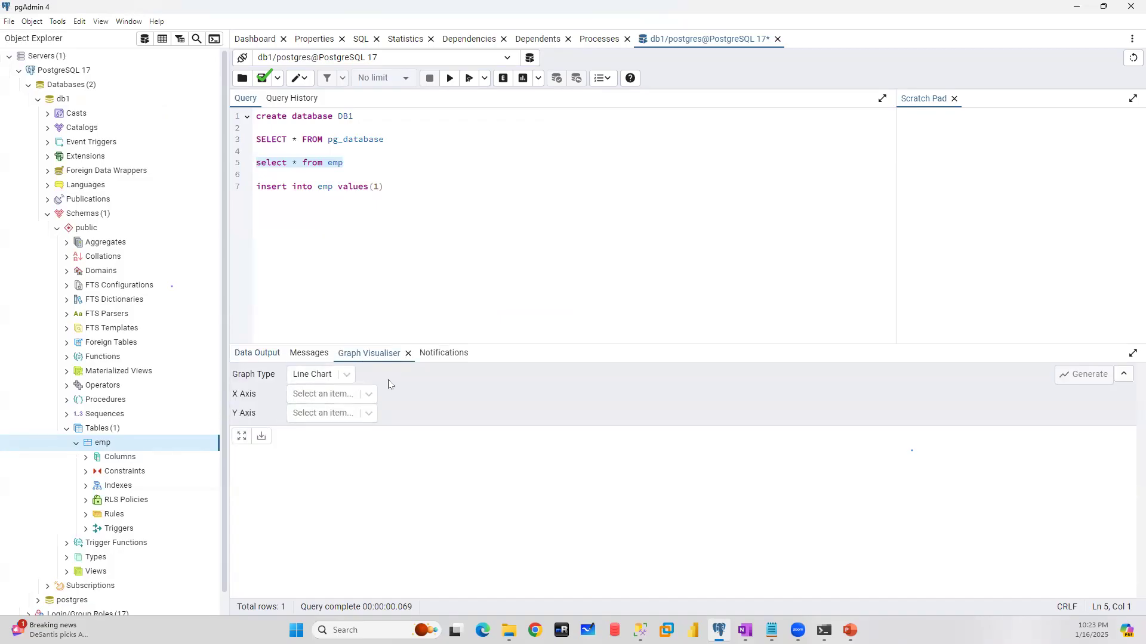
pyautogui.click(307, 354)
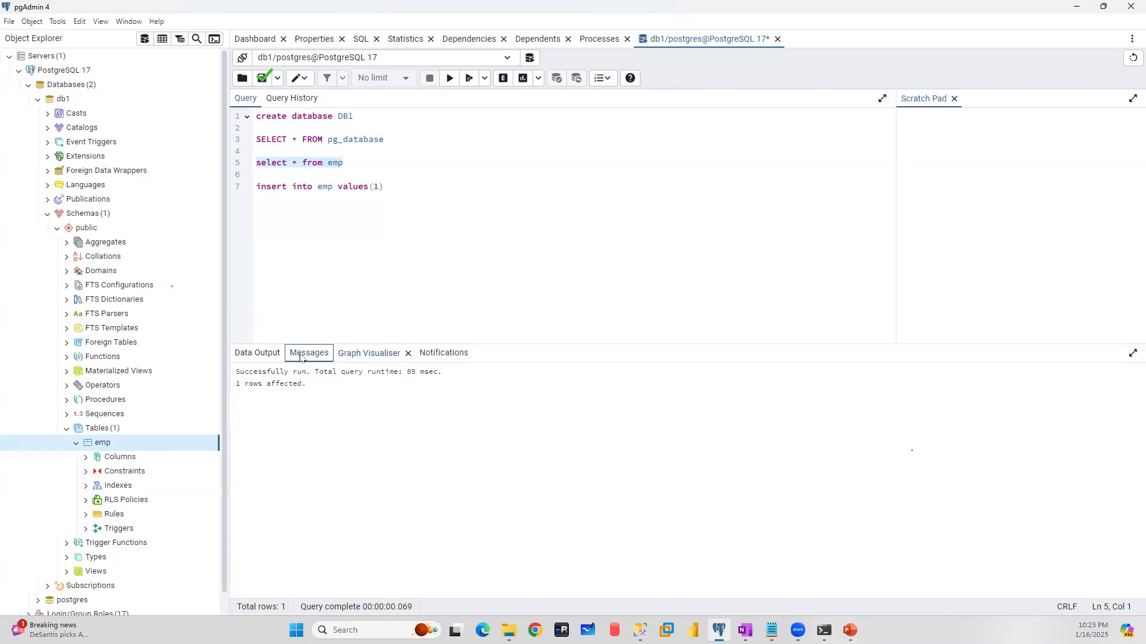
pyautogui.click(242, 357)
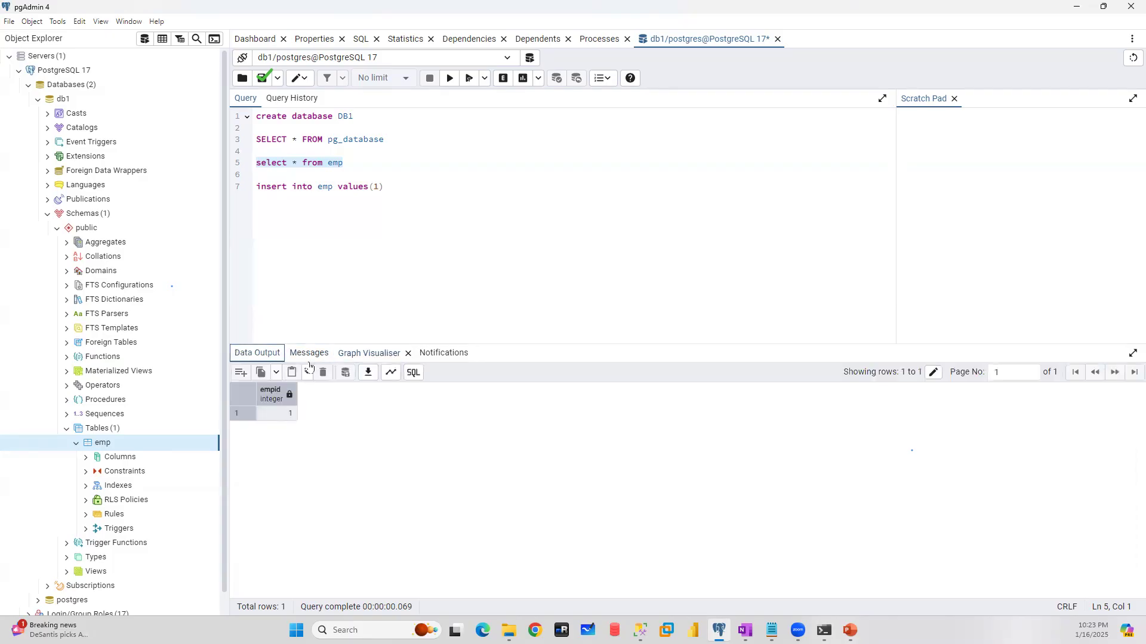
pyautogui.click(414, 375)
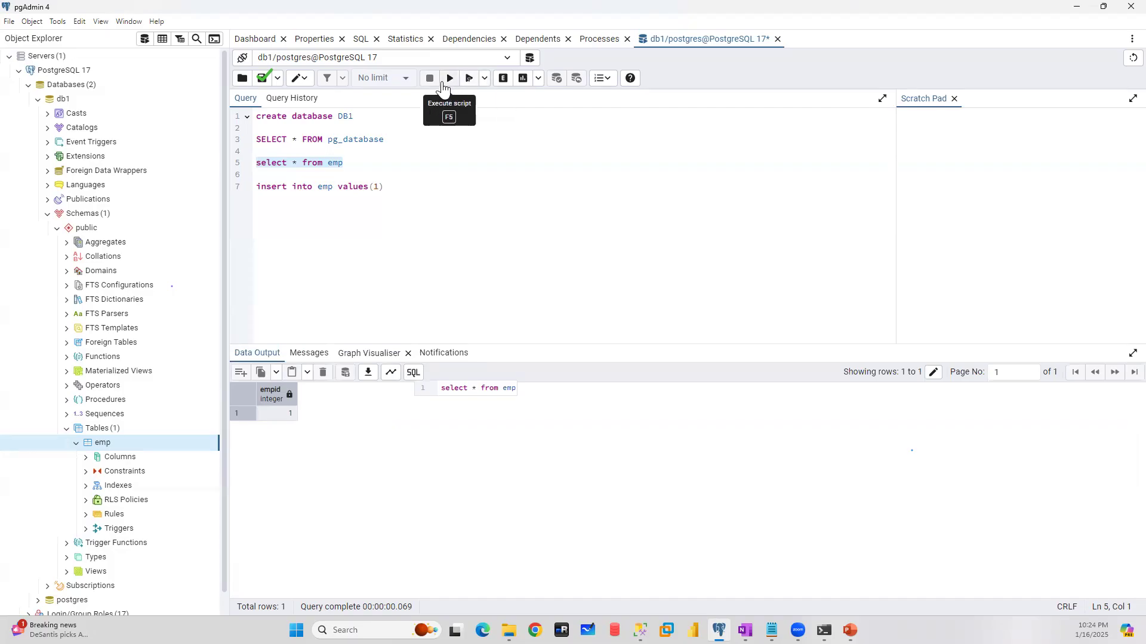
# - View the execute options without changing them, and run Explain on the "select * from emp" query
pyautogui.click(354, 159)
pyautogui.hotkey('shift', 'Home')
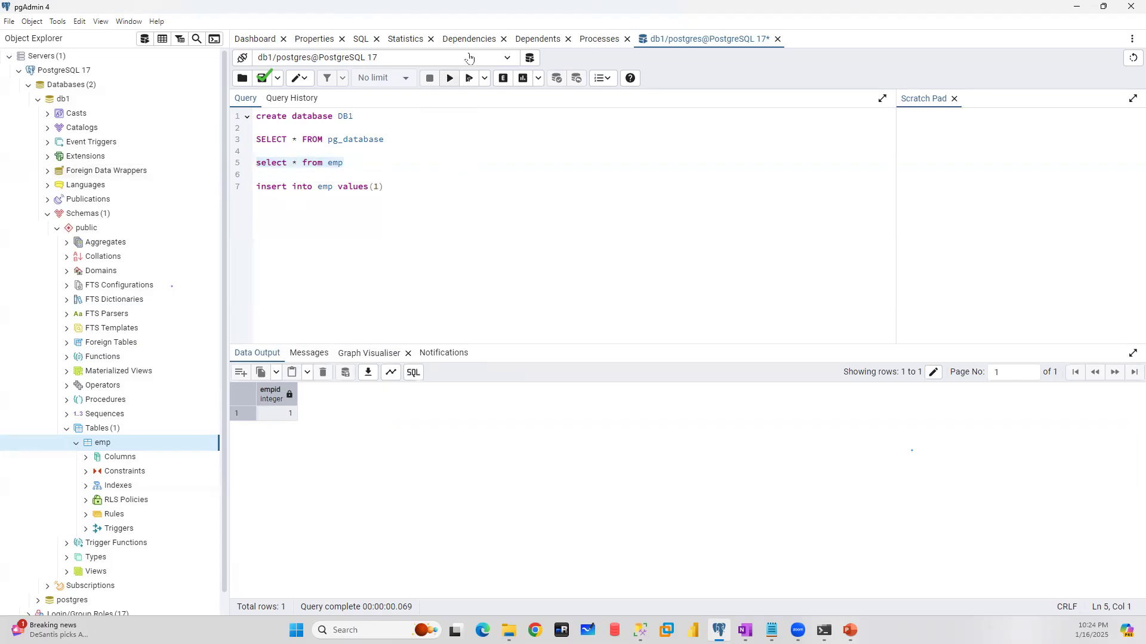
pyautogui.click(486, 79)
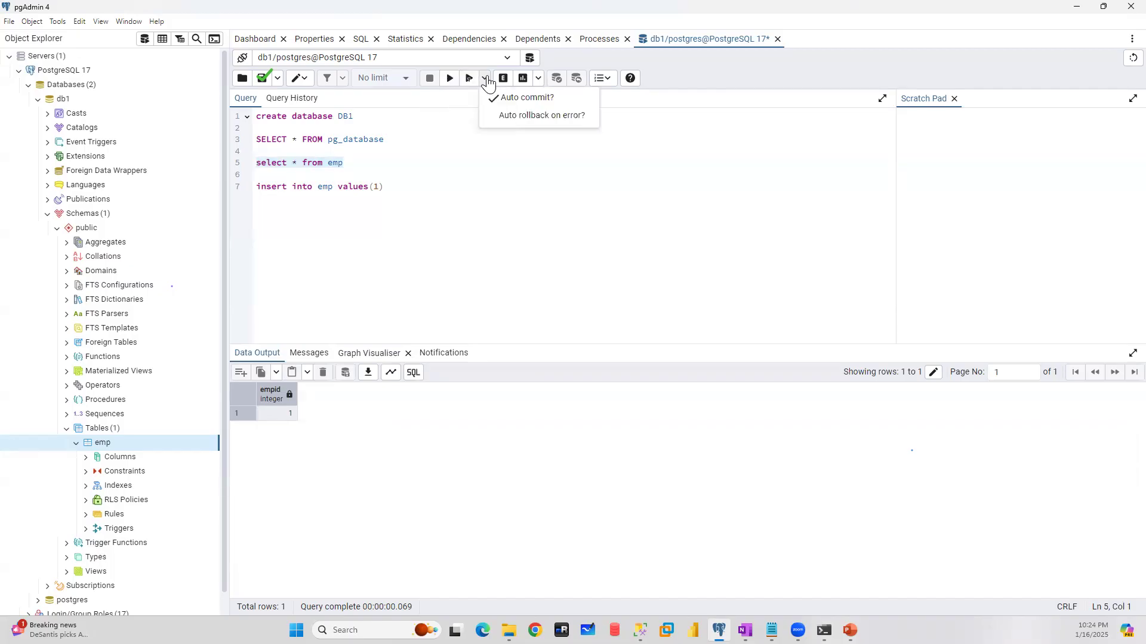
pyautogui.click(515, 171)
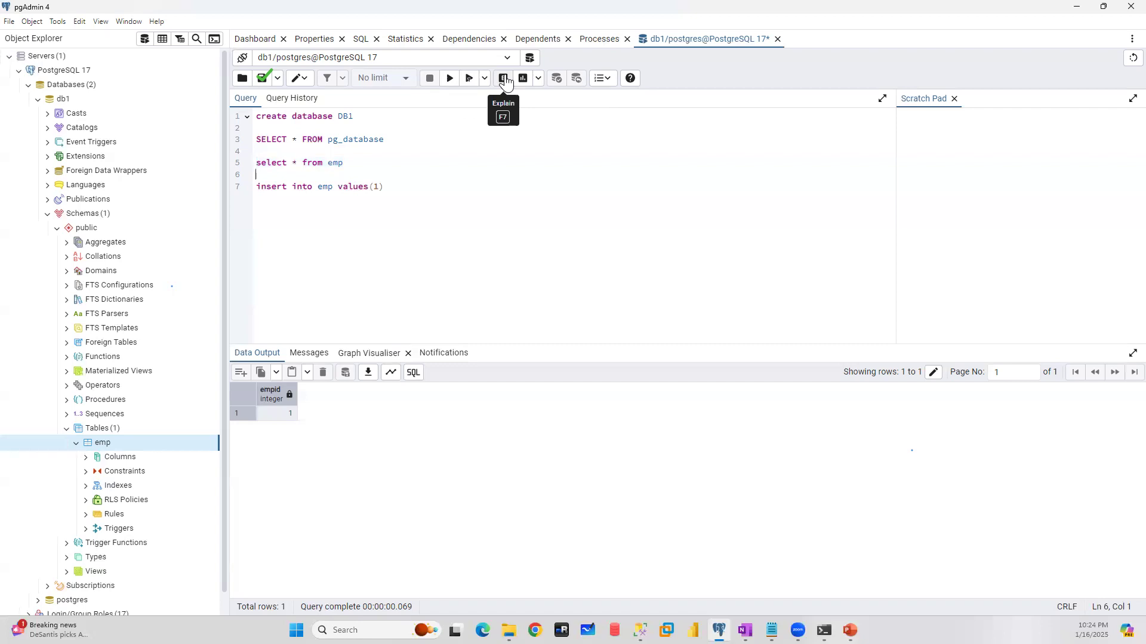
pyautogui.press('Left')
pyautogui.hotkey('shift', 'Home')
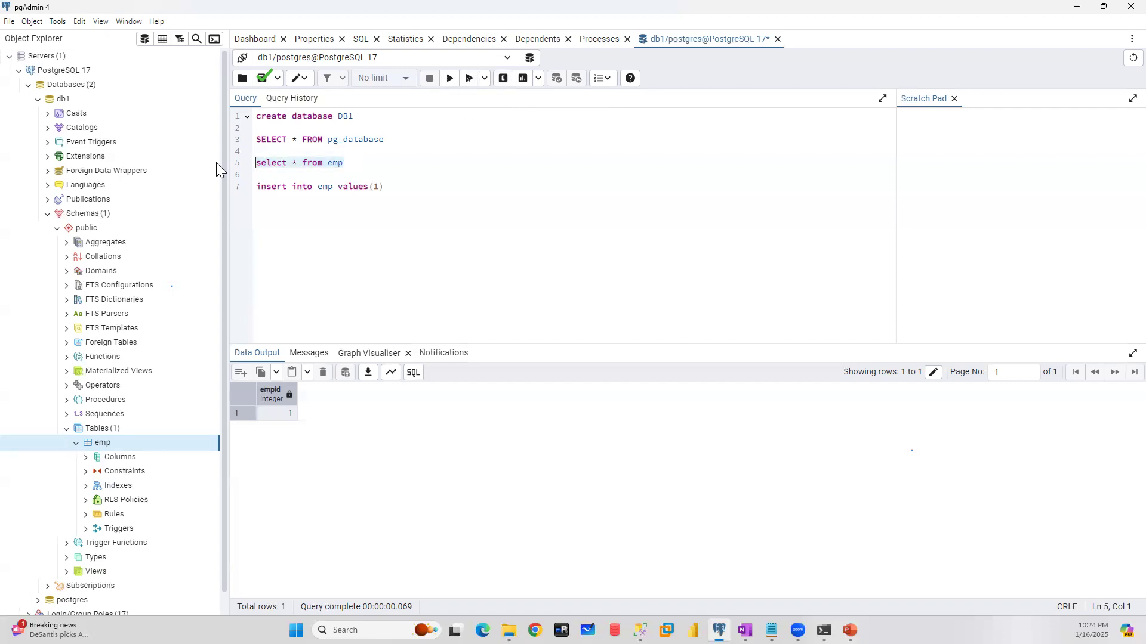
pyautogui.click(503, 79)
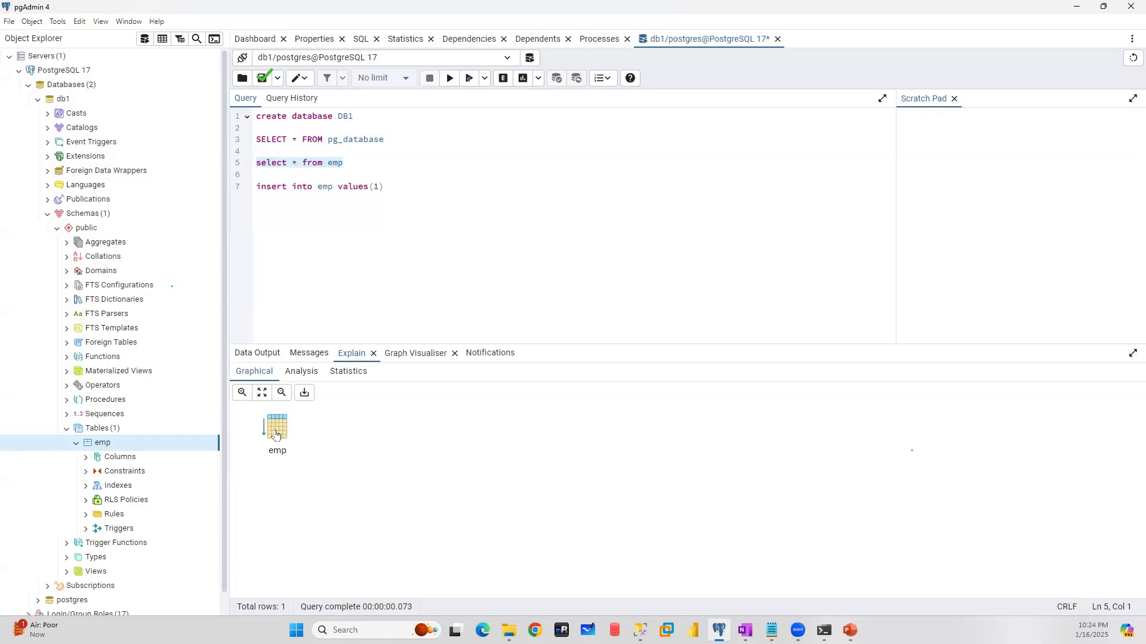
# - Examine the analysis and statistics views of the emp query's explain plan, returning to the analysis
pyautogui.click(308, 376)
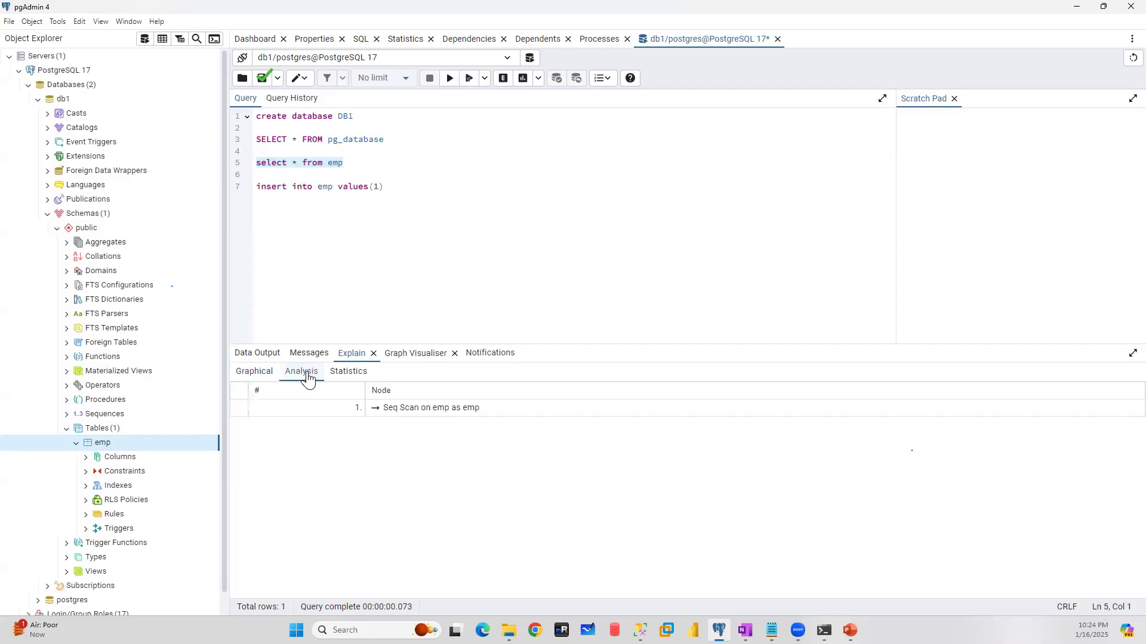
pyautogui.click(350, 373)
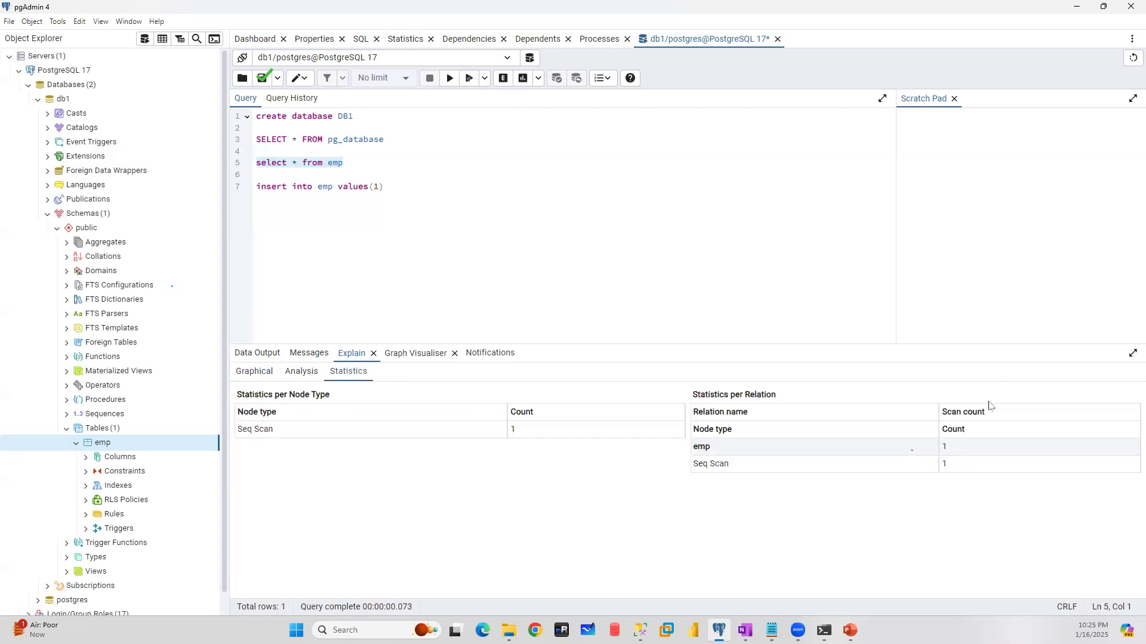
pyautogui.click(299, 376)
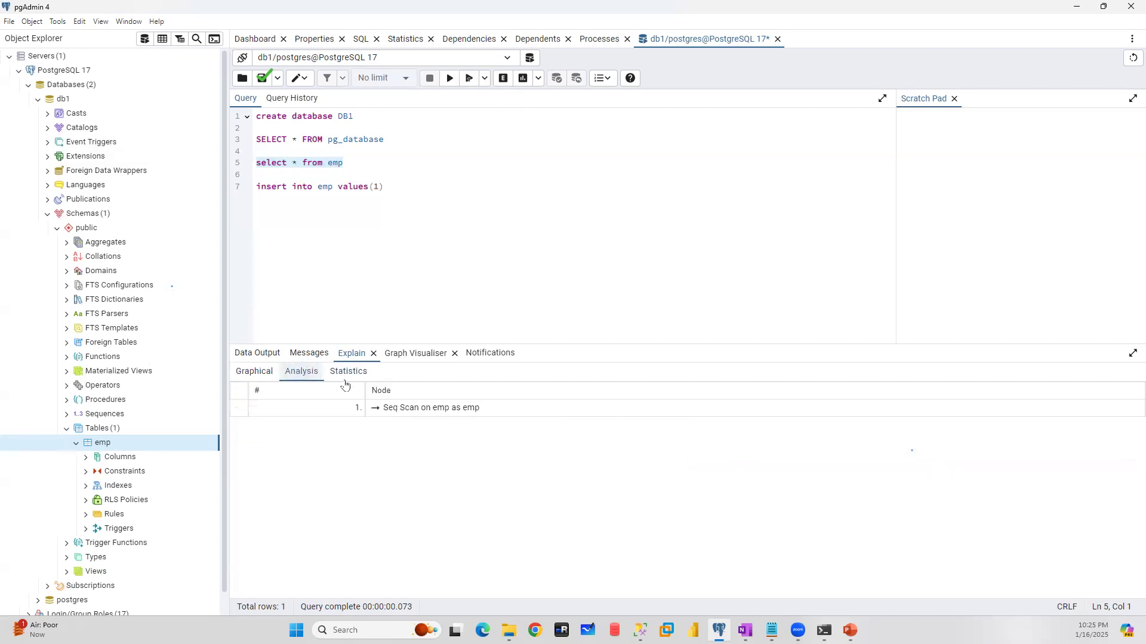
# - View the emp query's explain plan graphically, run Explain Analyze on "select * from emp", and view the resulting analysis
pyautogui.click(247, 373)
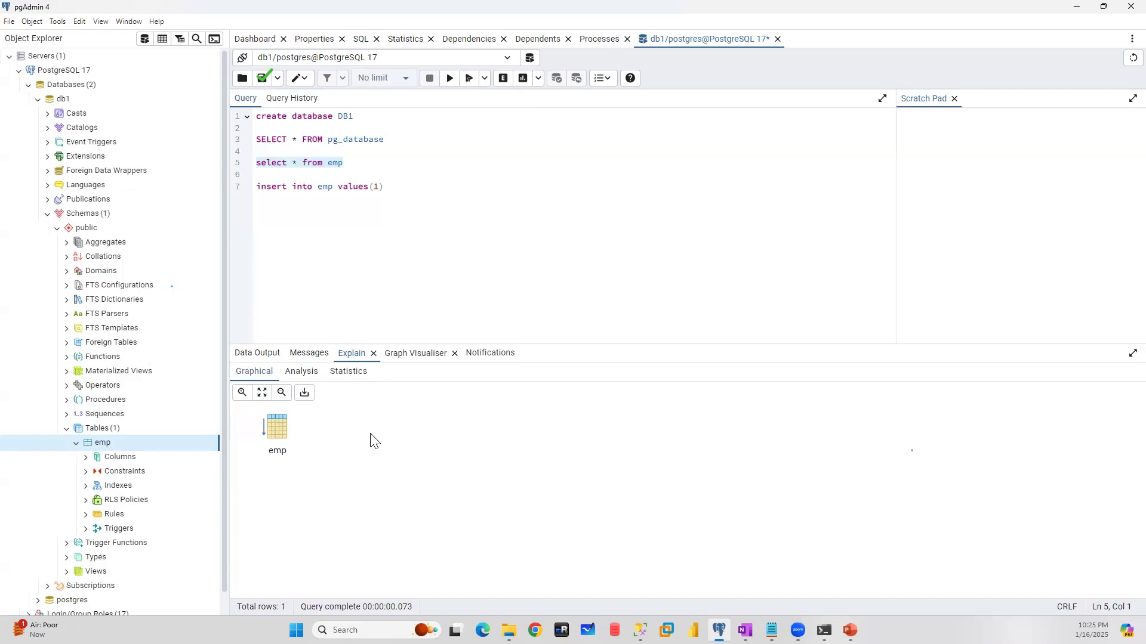
pyautogui.click(523, 80)
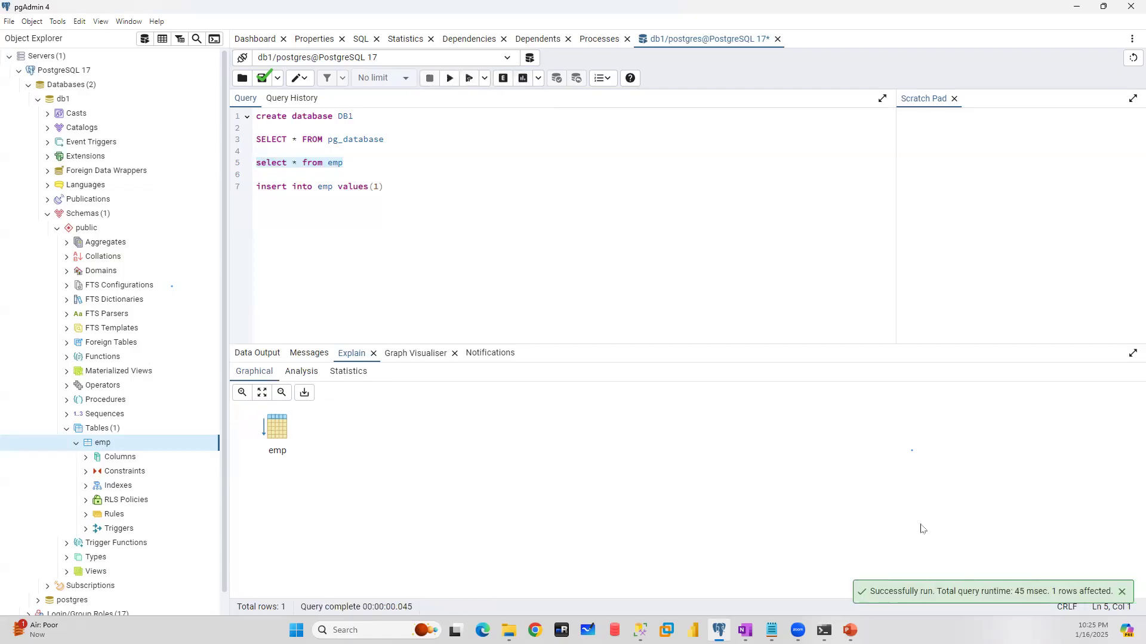
pyautogui.click(302, 372)
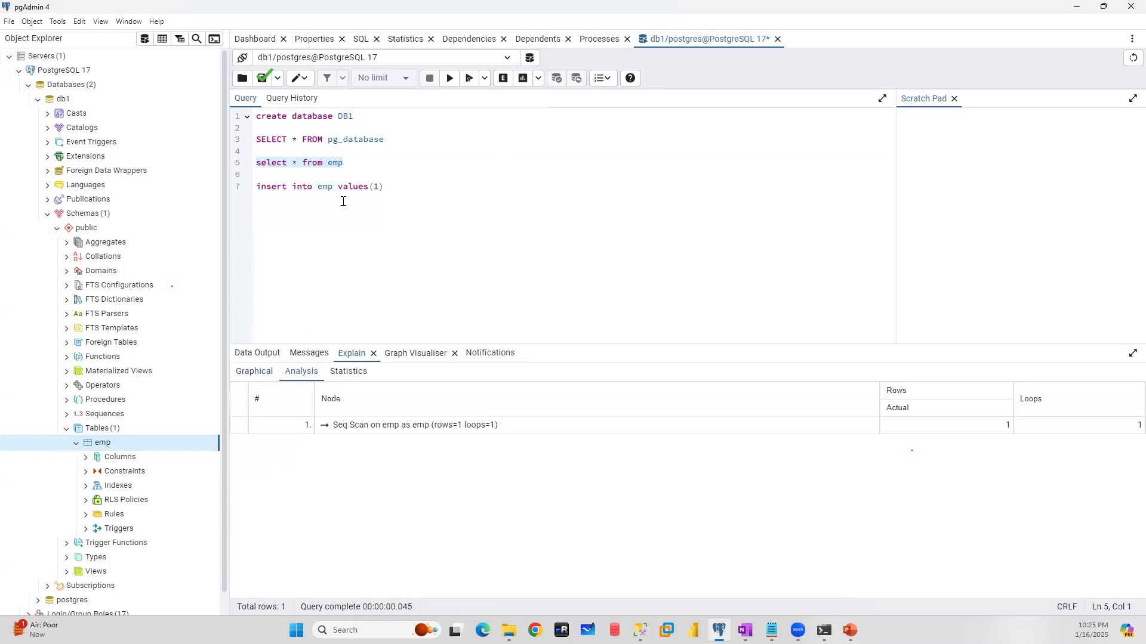
# - View the available explain settings and the query editor's edit commands without choosing any
pyautogui.click(538, 80)
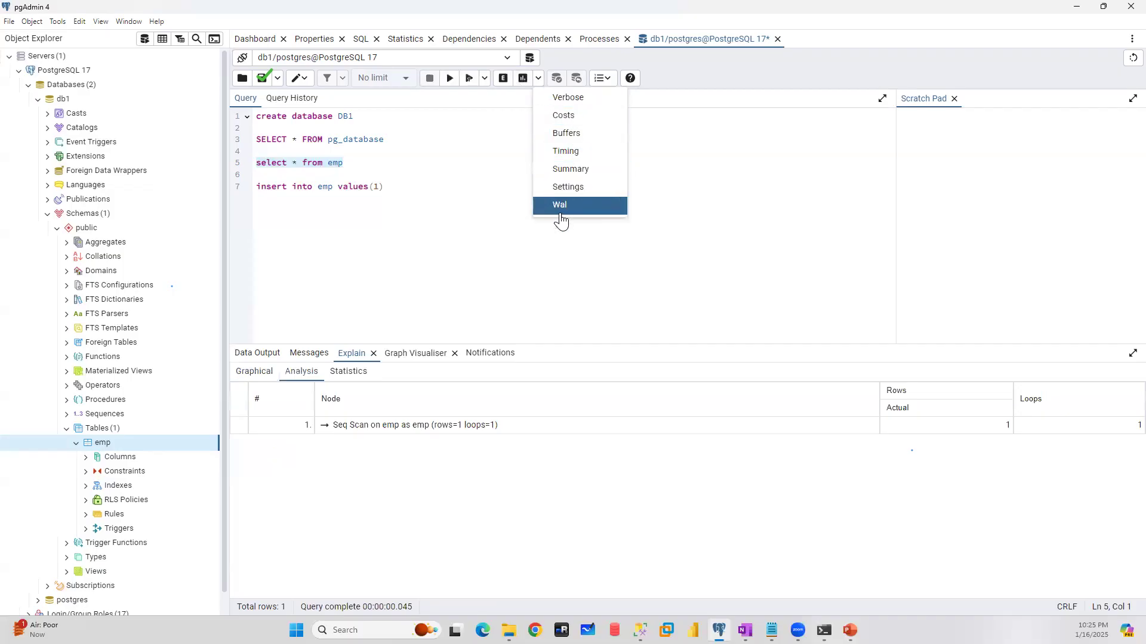
pyautogui.click(490, 176)
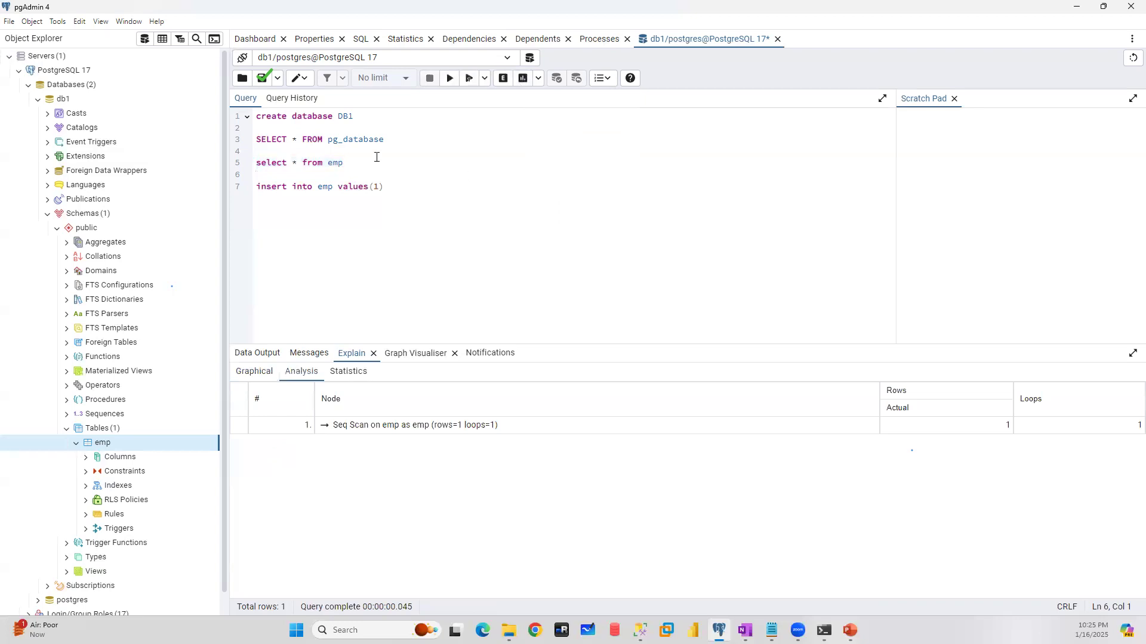
pyautogui.click(306, 80)
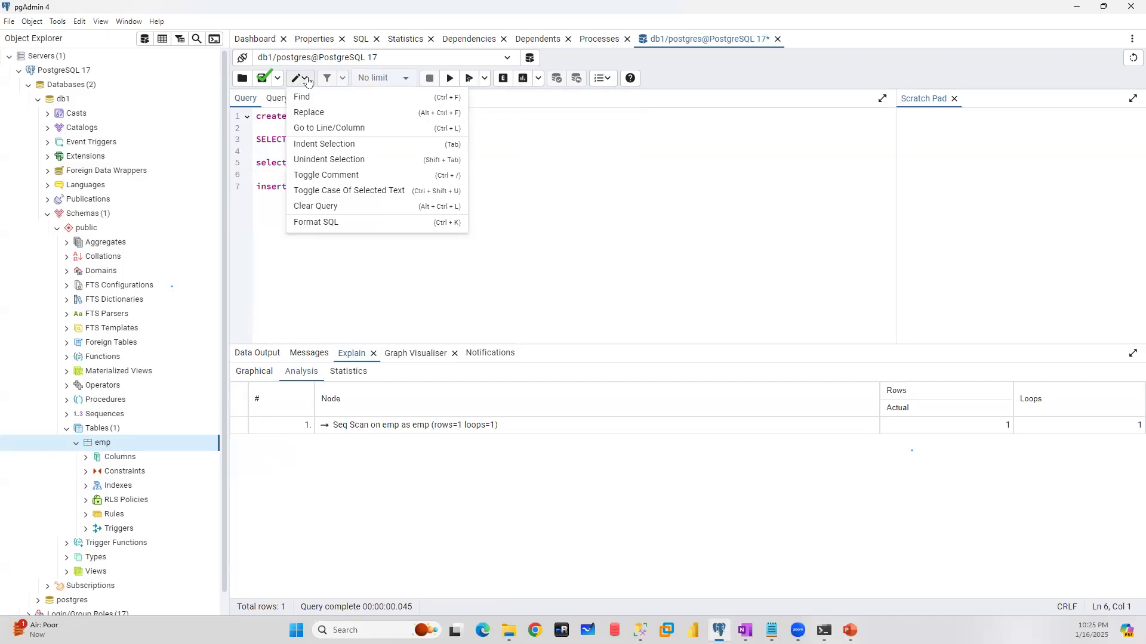
pyautogui.click(731, 183)
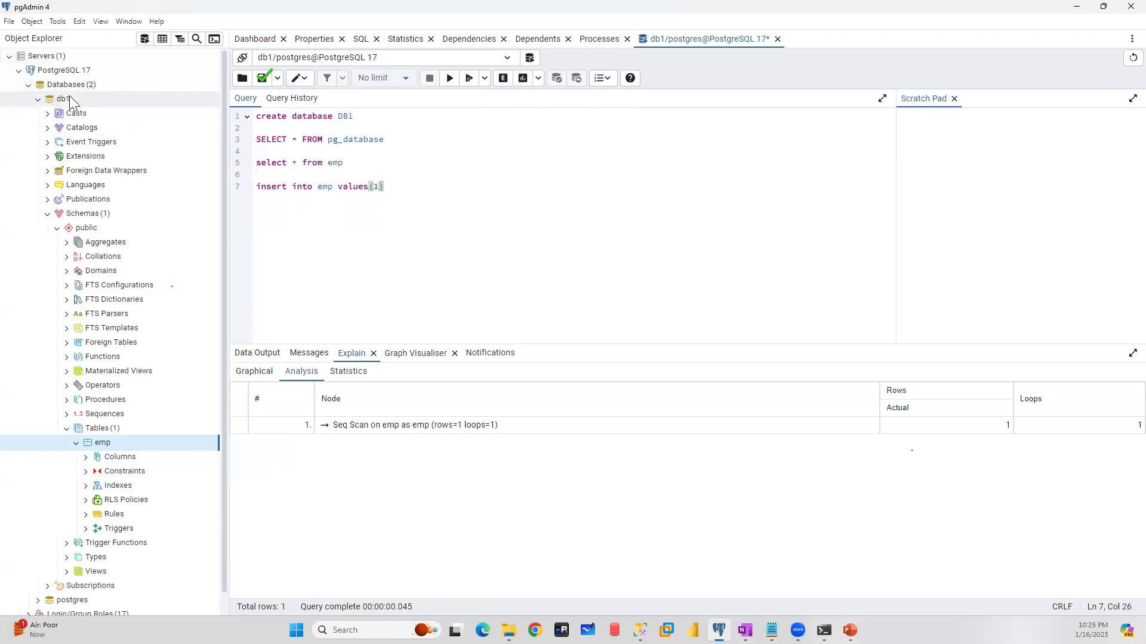
# - Search db1's objects of all types for "emp" and locate the emp table in the object tree
pyautogui.click(65, 102)
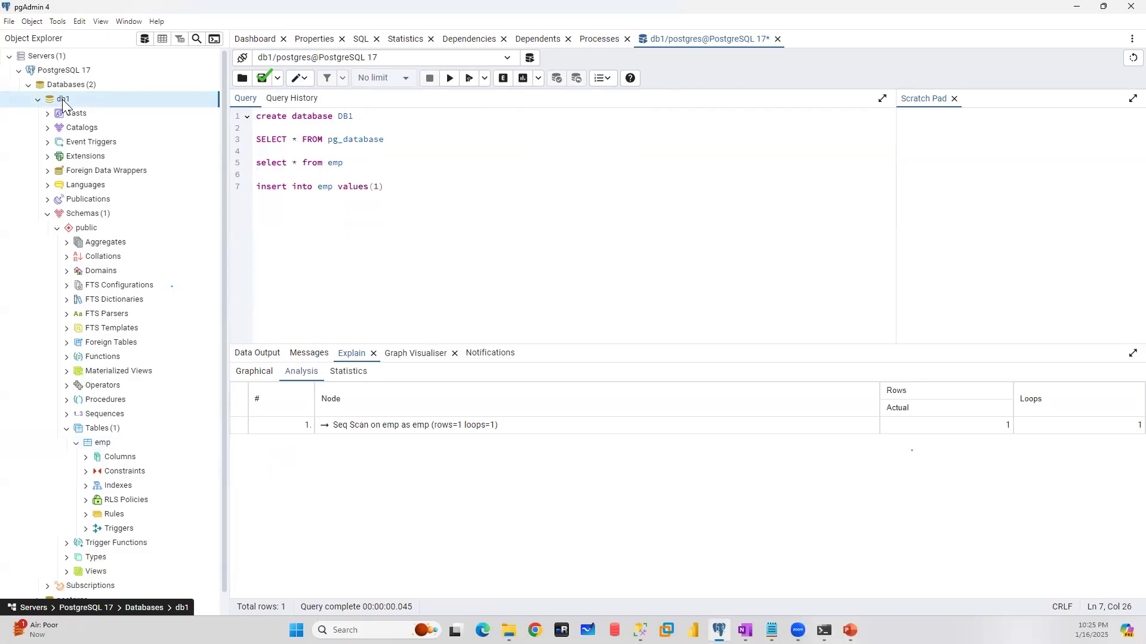
pyautogui.click(196, 38)
pyautogui.write('emp')
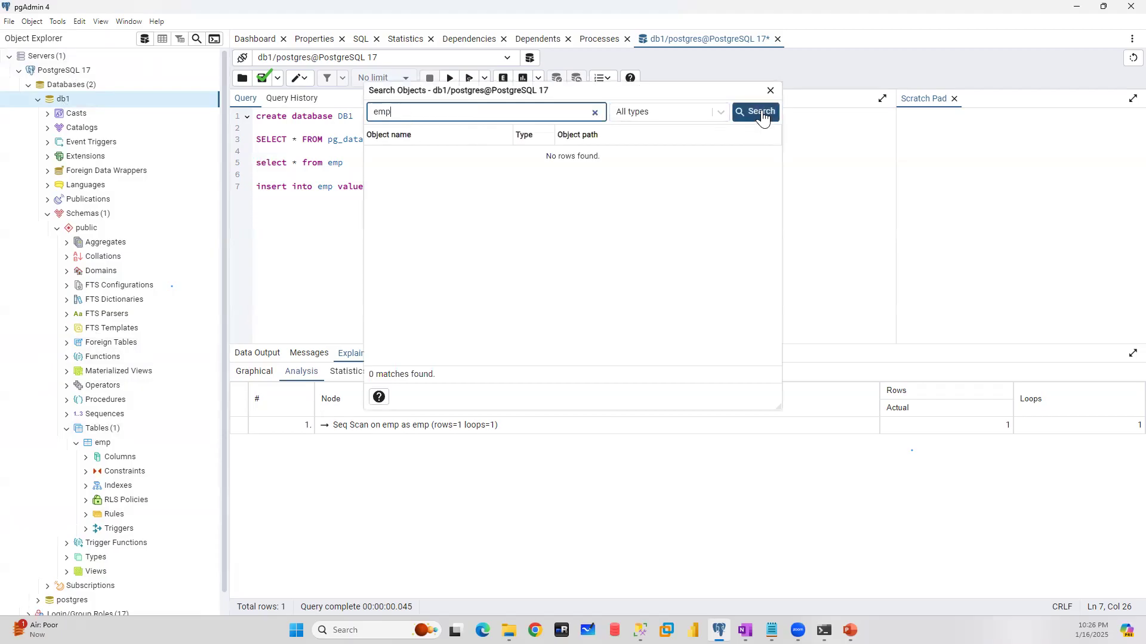
pyautogui.click(761, 112)
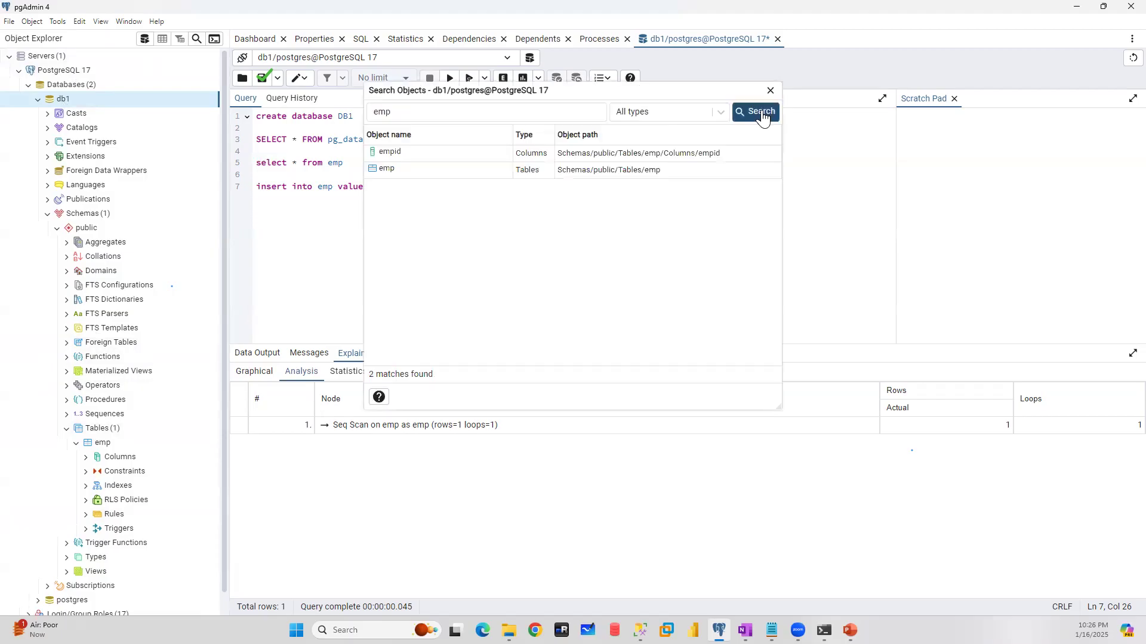
pyautogui.click(384, 172)
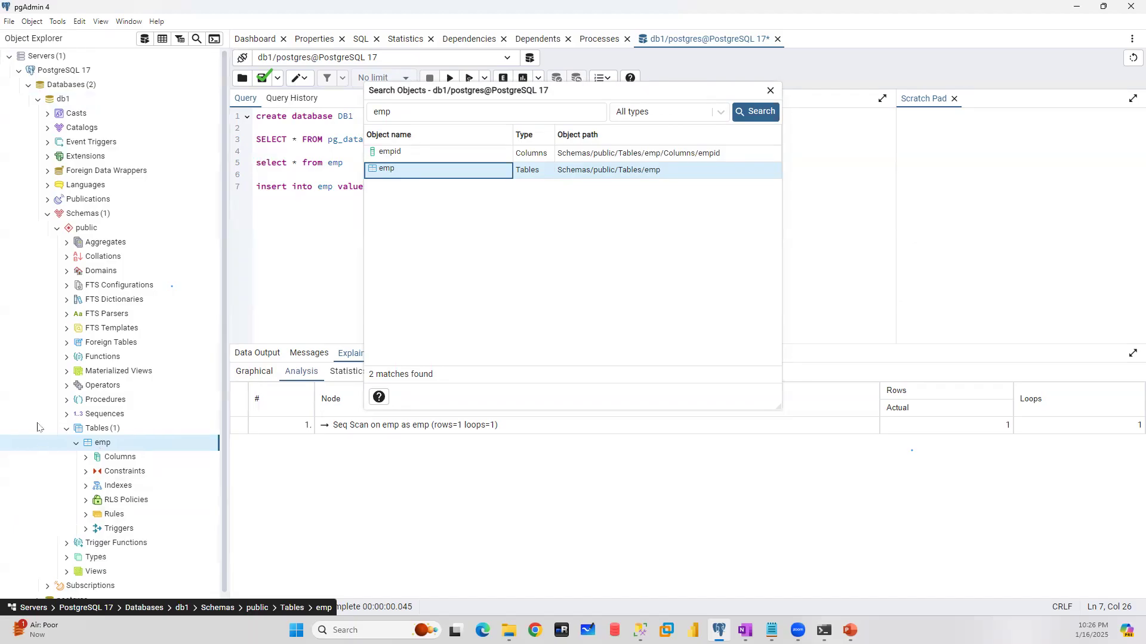
pyautogui.click(770, 91)
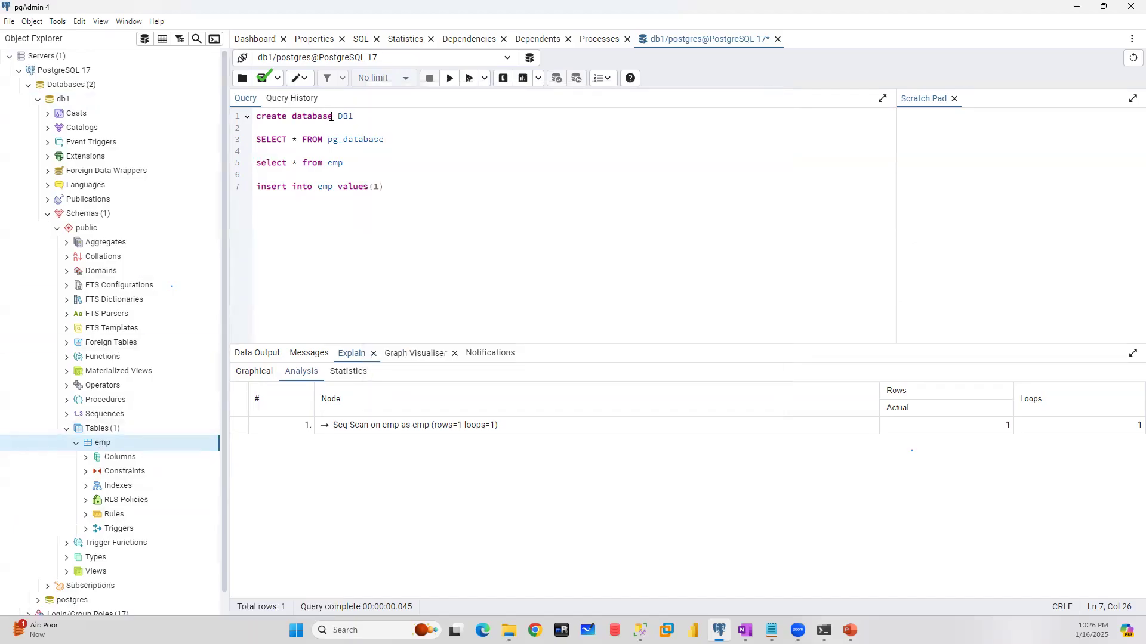
# - Look at the query editor's Find and Replace tools, closing each without entering any text
pyautogui.click(305, 80)
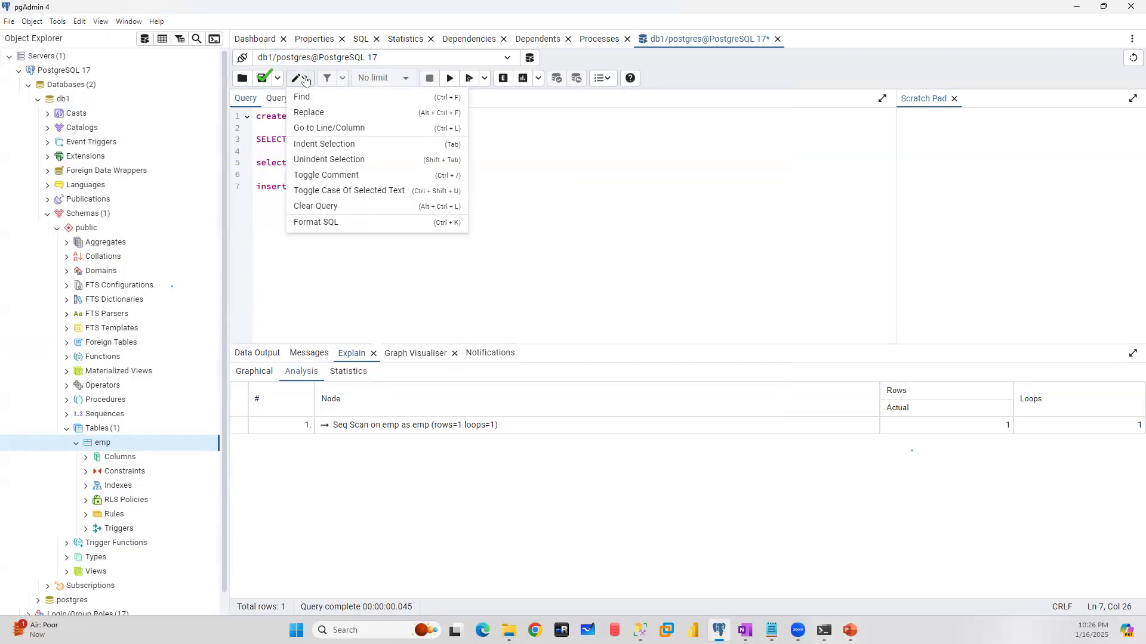
pyautogui.click(338, 96)
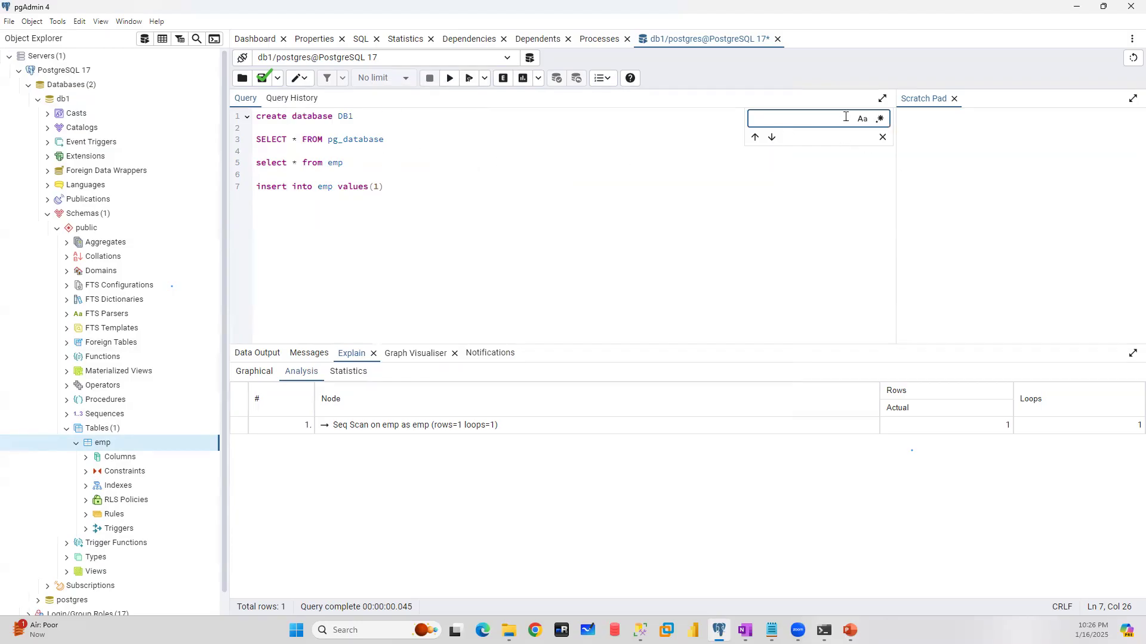
pyautogui.click(827, 182)
pyautogui.click(885, 137)
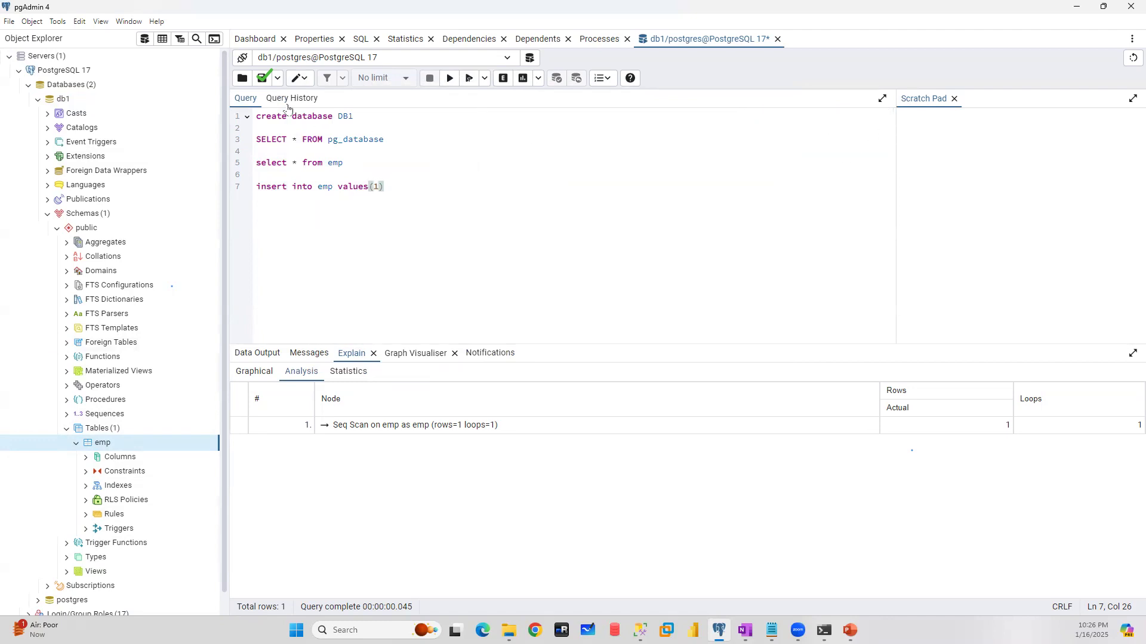
pyautogui.click(308, 83)
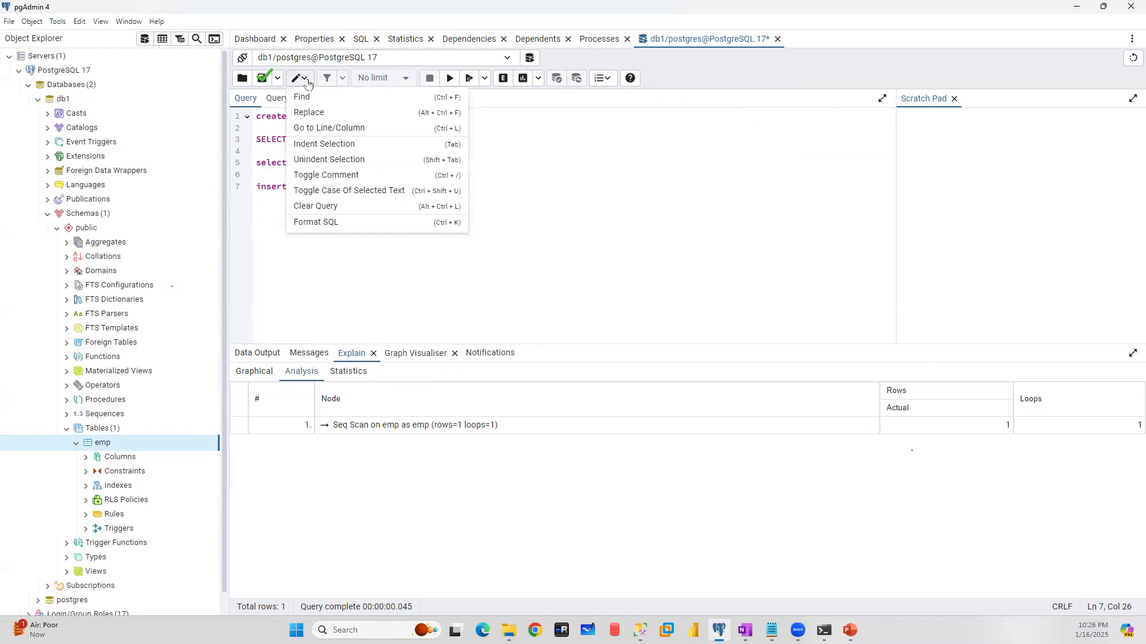
pyautogui.click(328, 113)
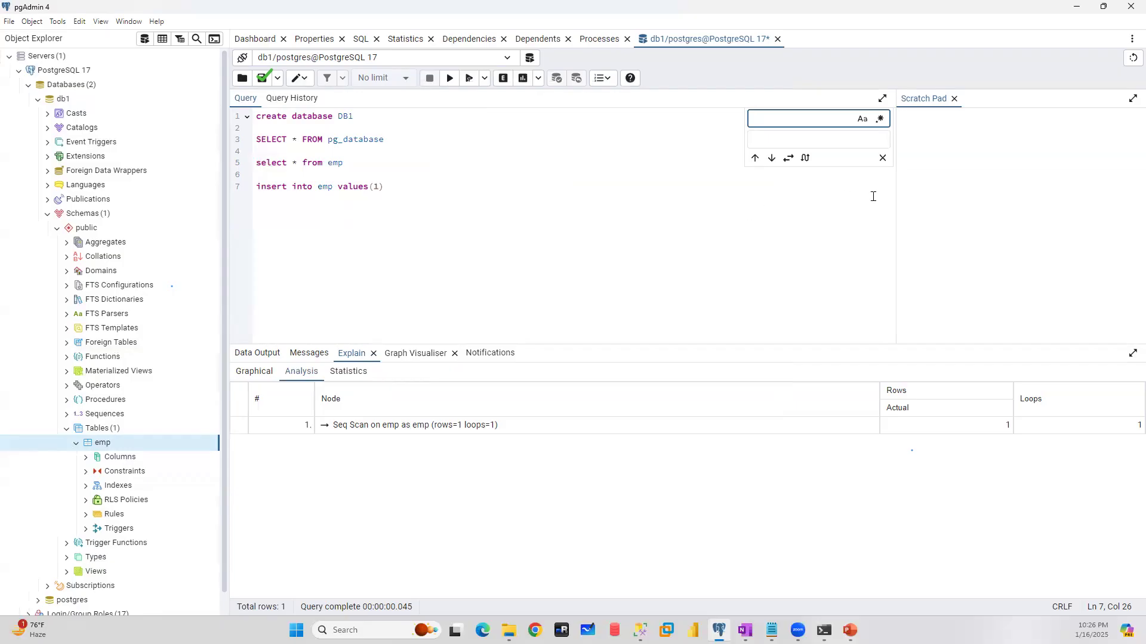
pyautogui.click(882, 159)
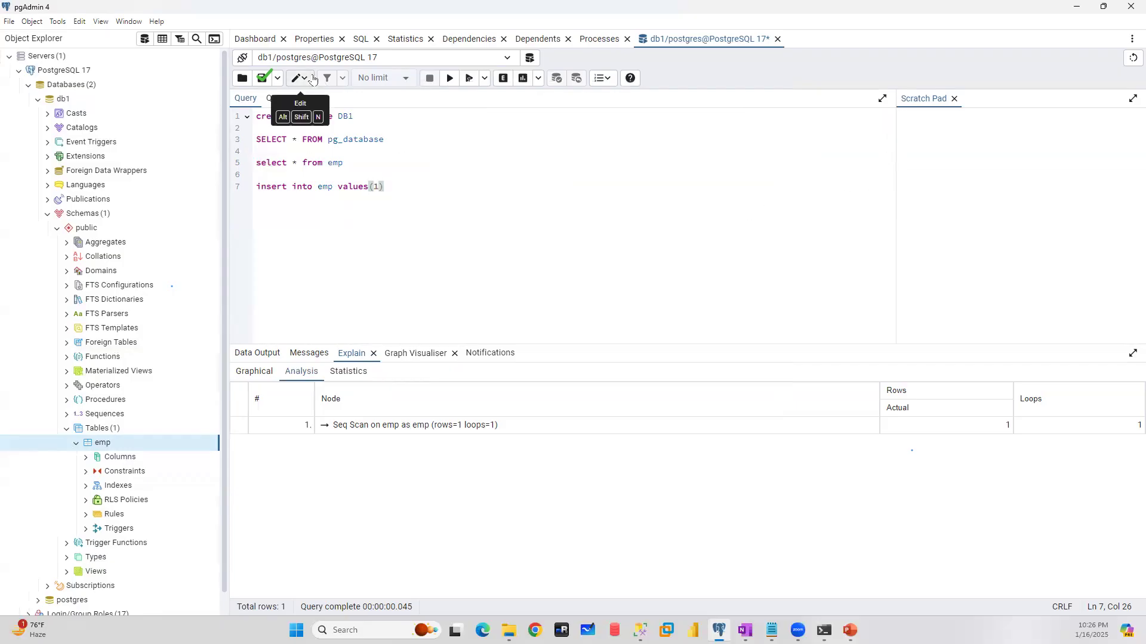
# - Look at the query editor's Go to Line/Column tool and its remaining edit commands without using them
pyautogui.click(302, 78)
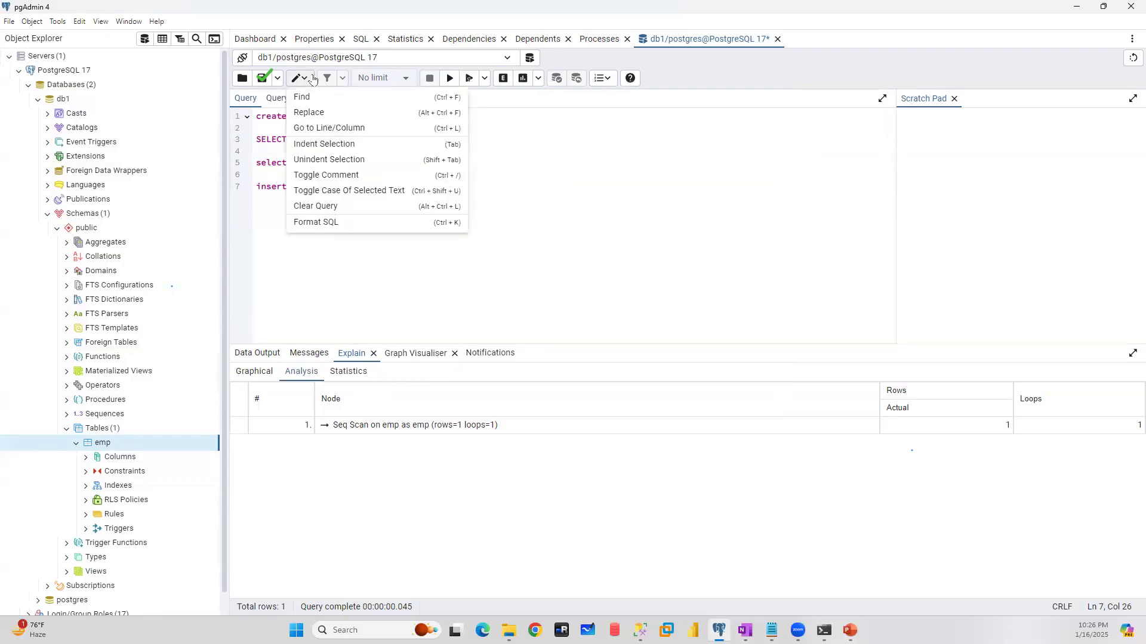
pyautogui.click(328, 128)
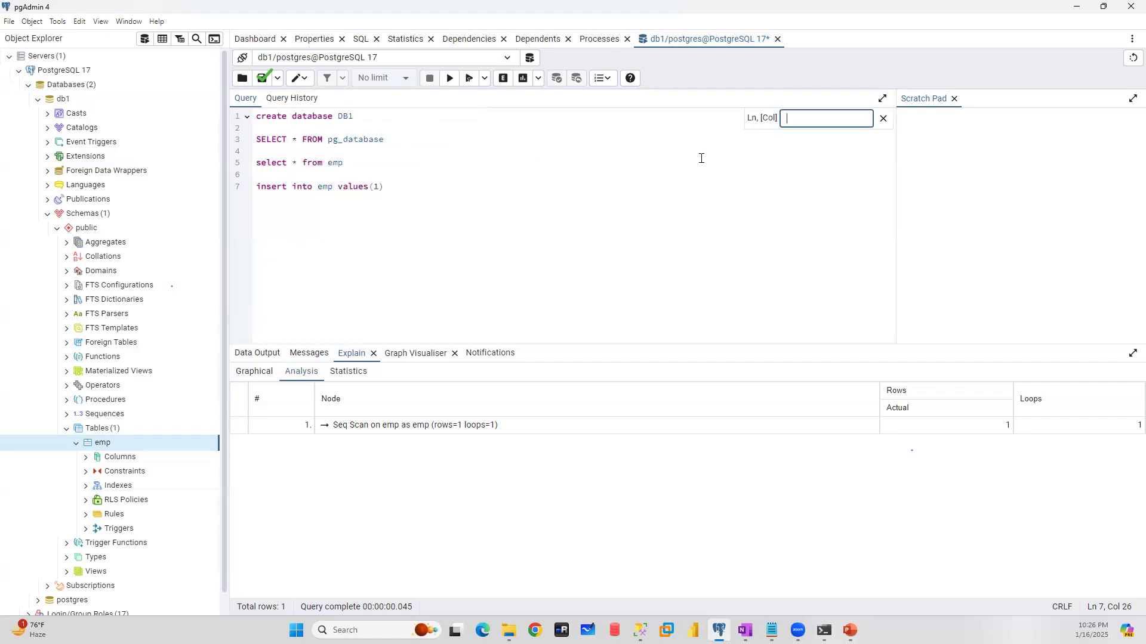
pyautogui.click(883, 118)
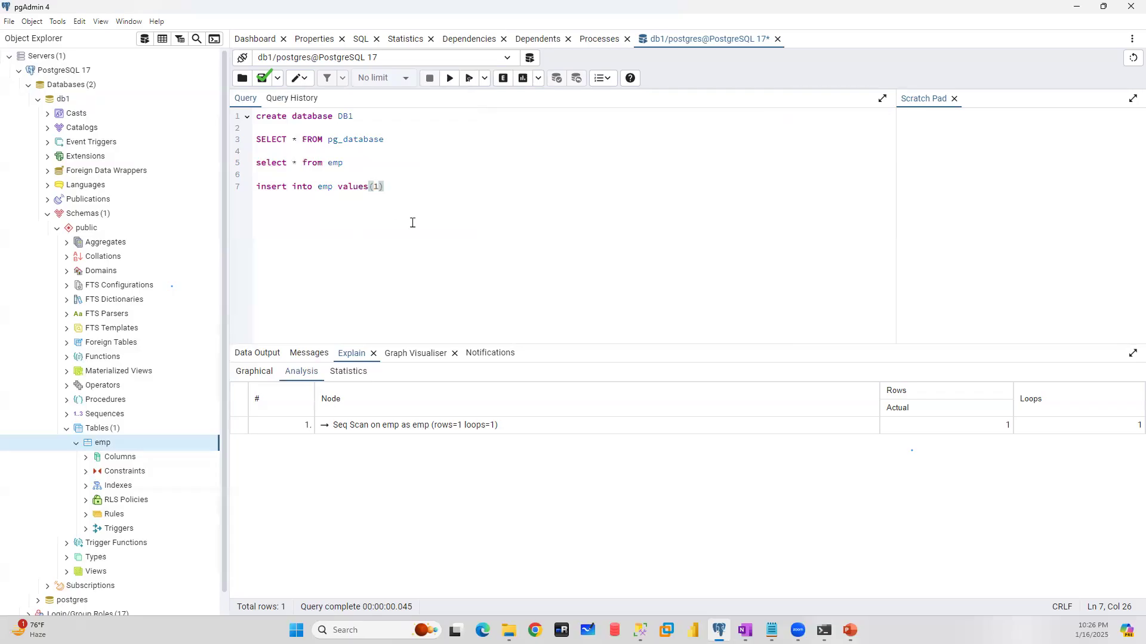
pyautogui.click(300, 78)
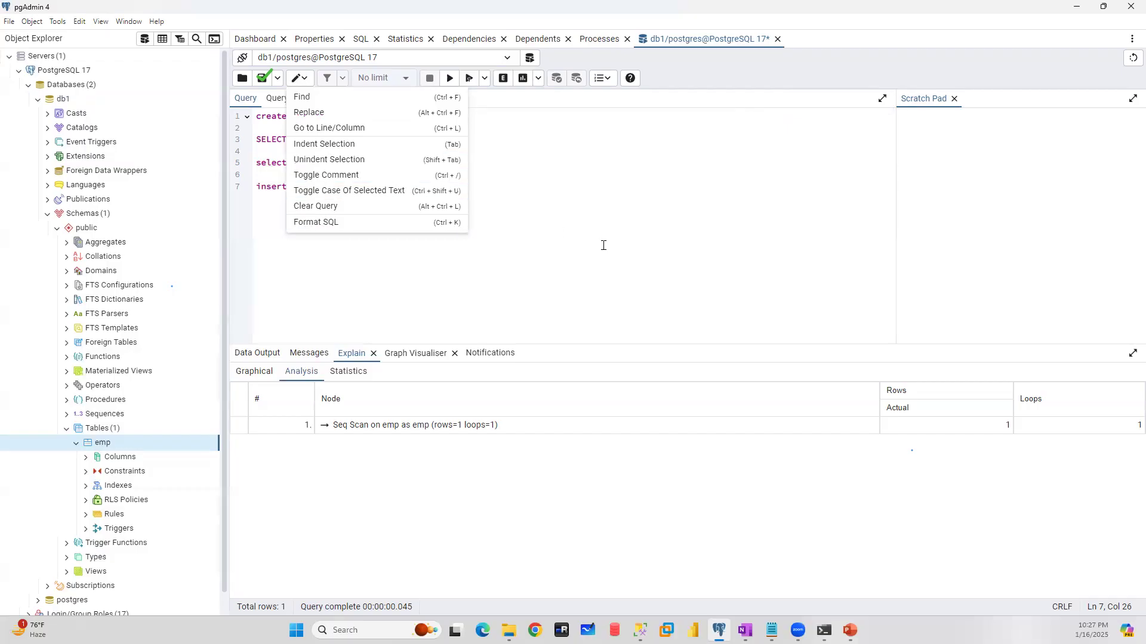
pyautogui.click(639, 250)
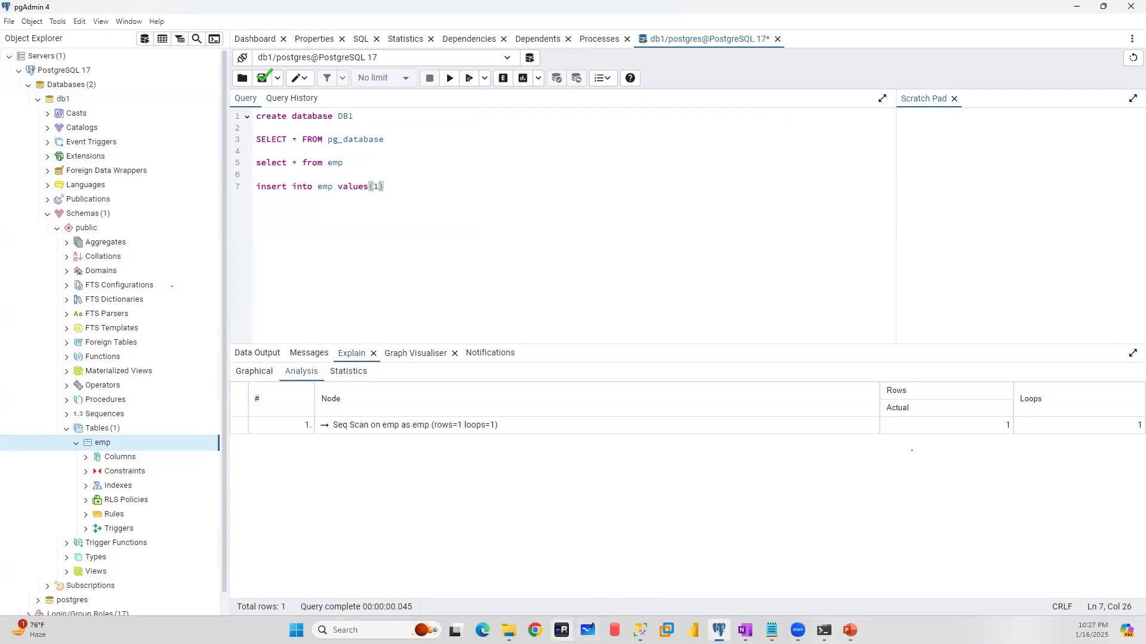
# - Switch to the SQL Shell (psql) and review the earlier commands on db1's ownership, connect privileges and the emp table
pyautogui.moveTo(824, 631)
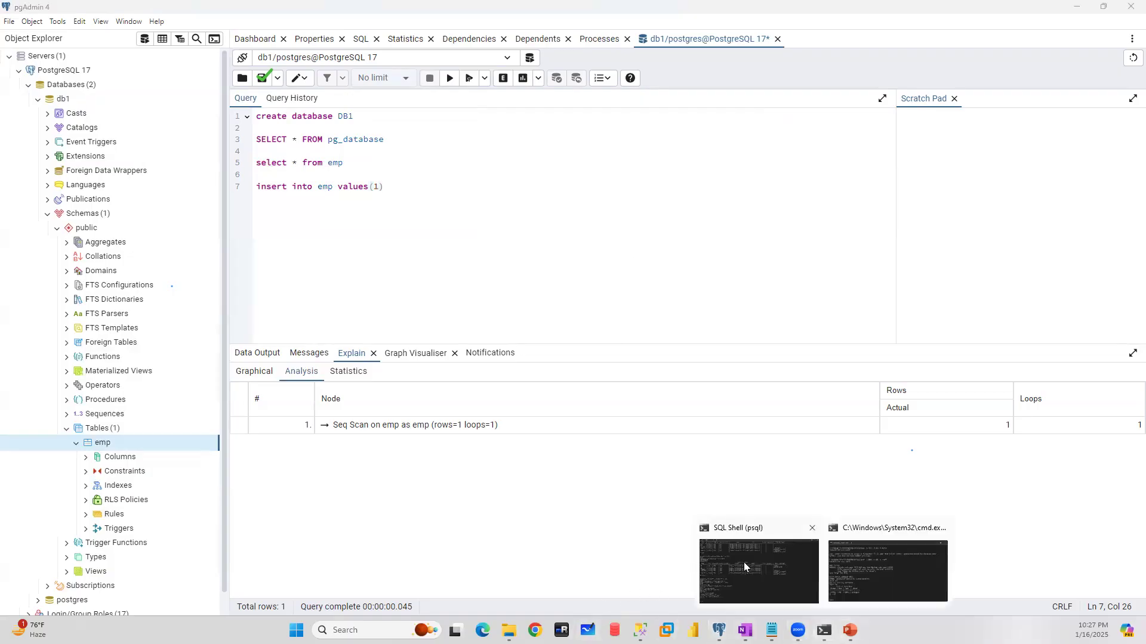
pyautogui.click(743, 562)
pyautogui.click(1077, 9)
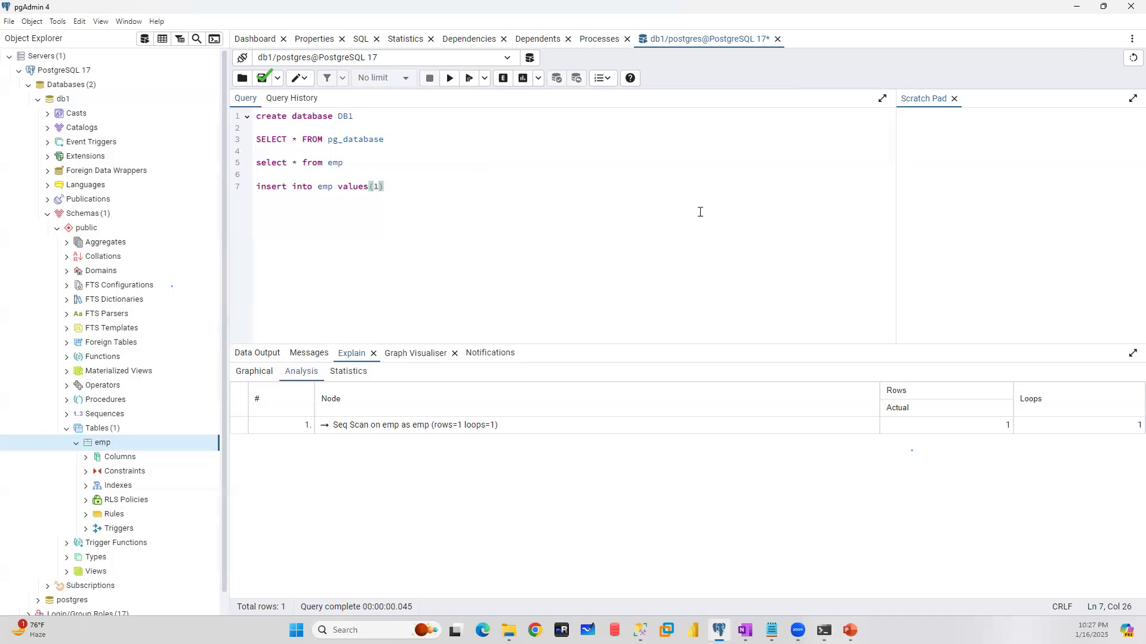
pyautogui.moveTo(825, 631)
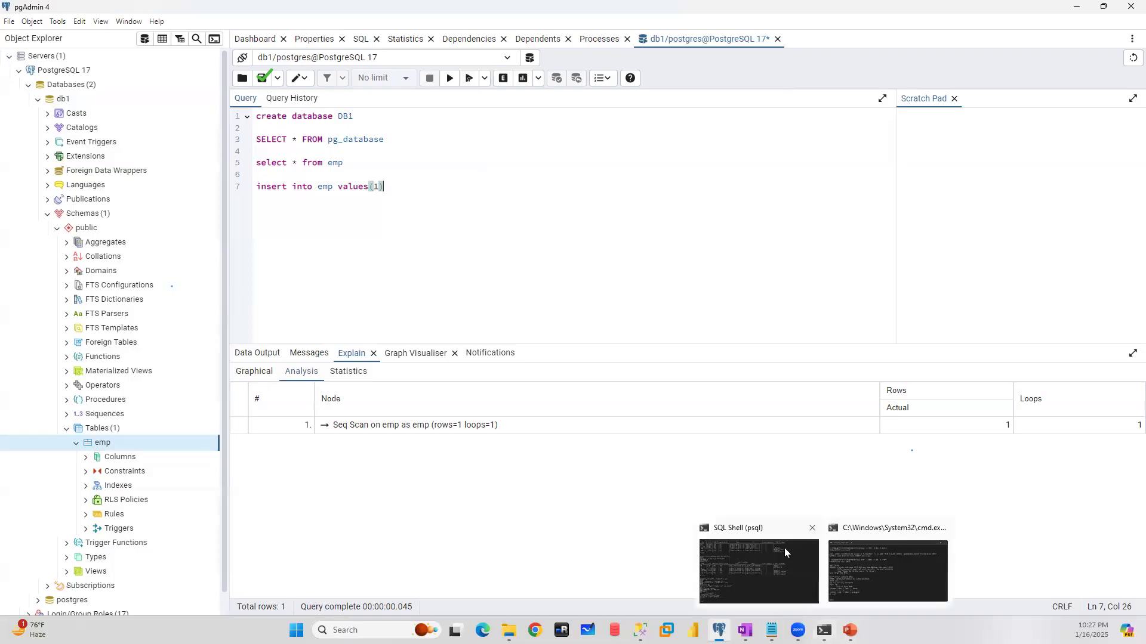
pyautogui.click(783, 553)
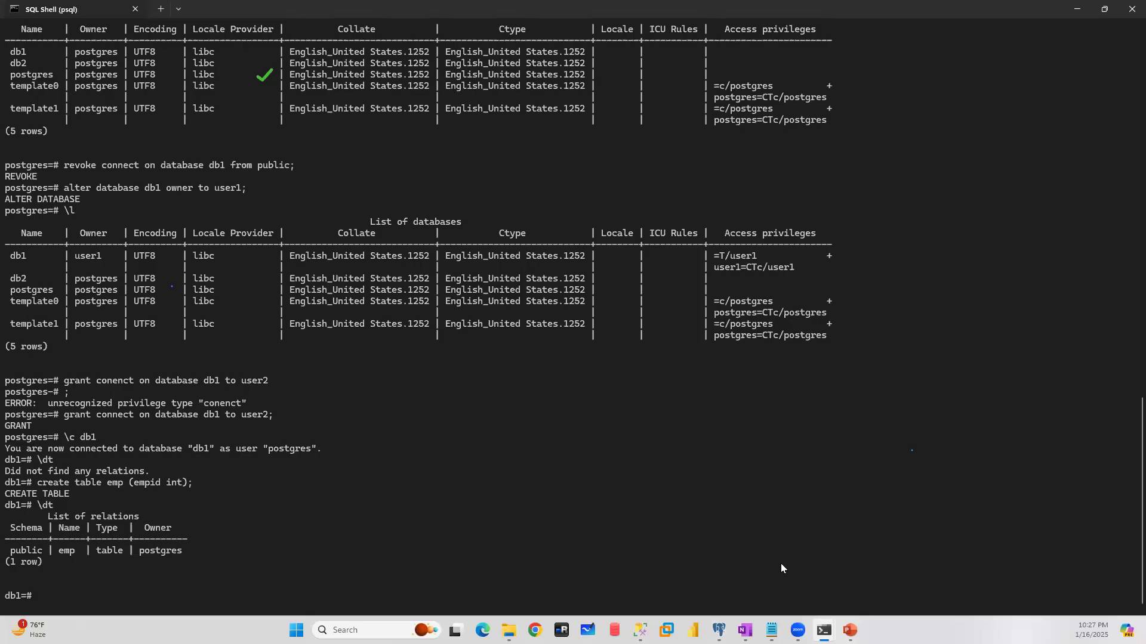
pyautogui.click(1078, 10)
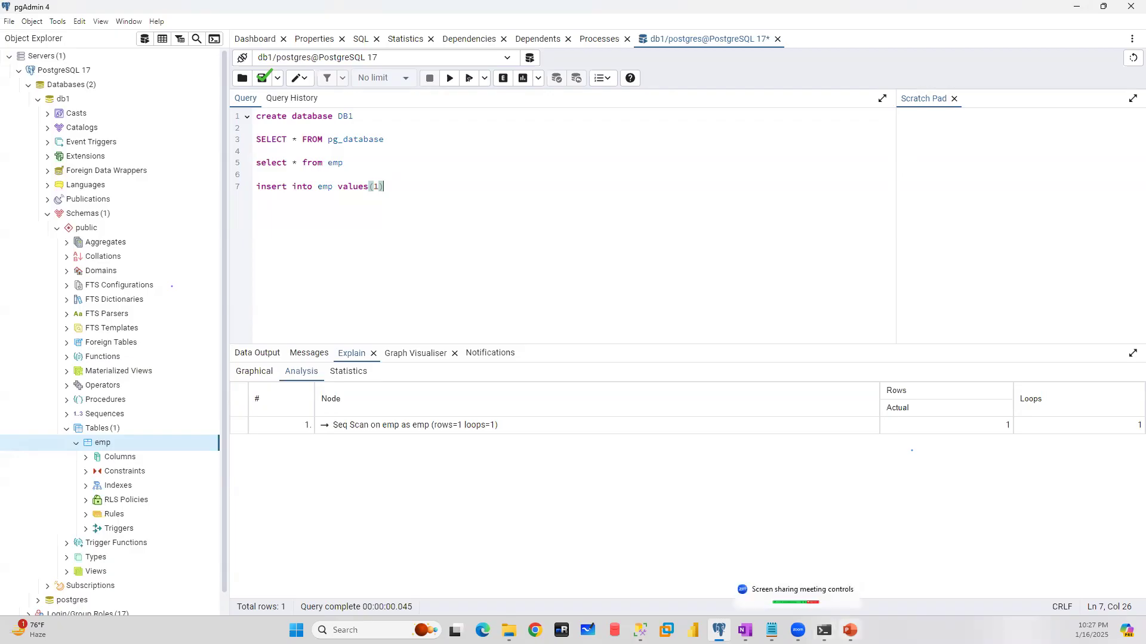
pyautogui.moveTo(824, 630)
pyautogui.click(778, 552)
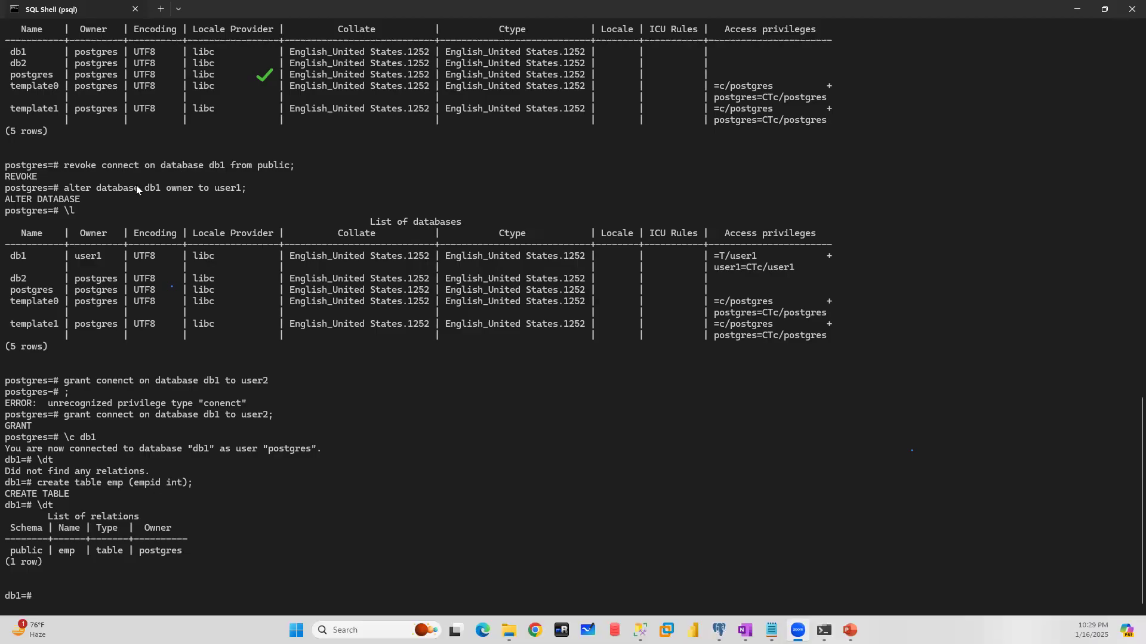
# - Switch to pgAdmin and examine db1's properties, including its SQL, advanced settings, default privileges, parameters and security privileges
pyautogui.click(719, 630)
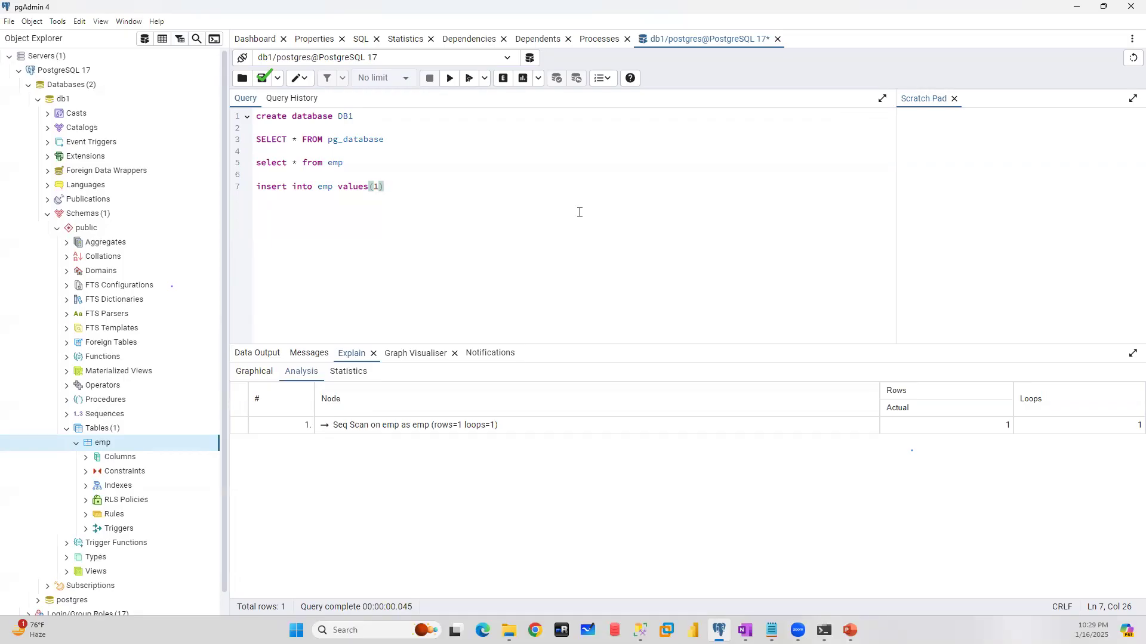
pyautogui.click(55, 99)
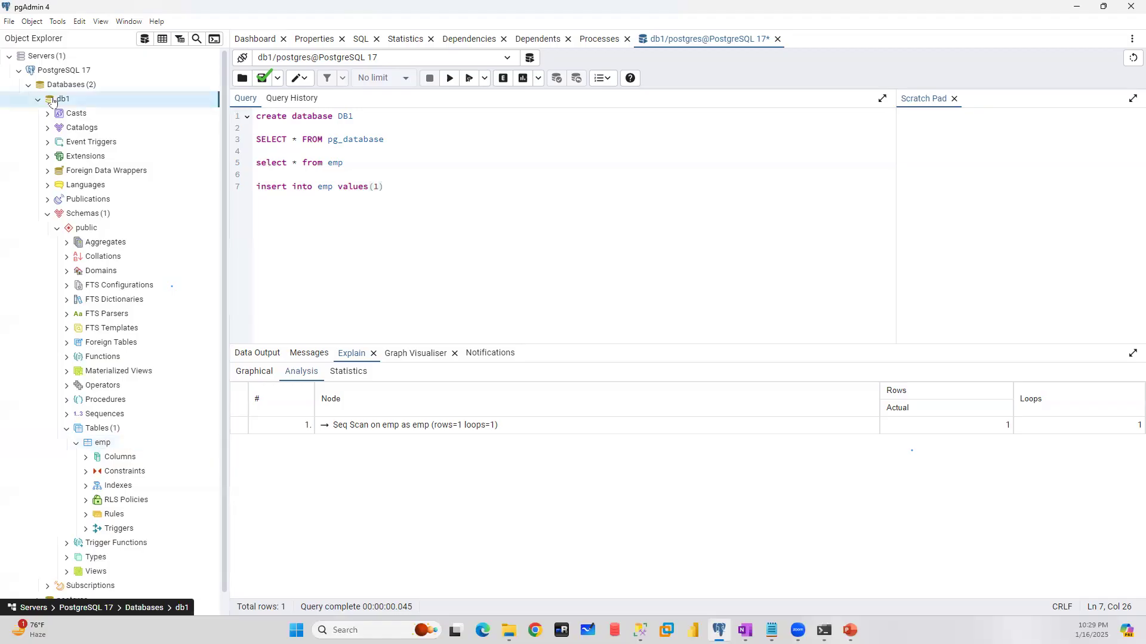
pyautogui.rightClick(54, 99)
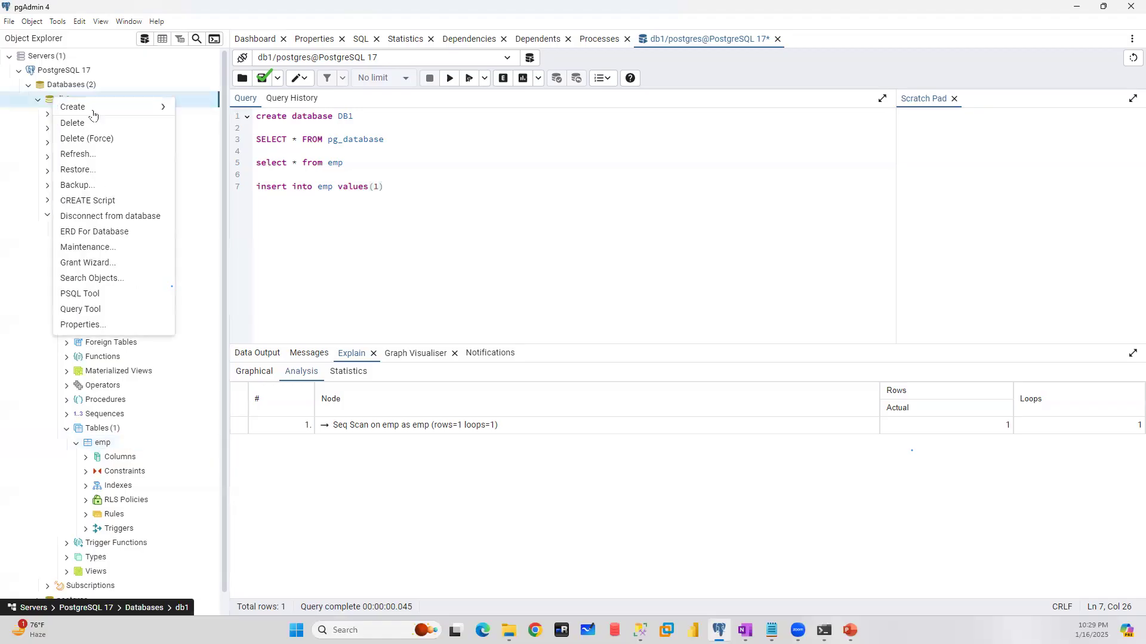
pyautogui.click(104, 326)
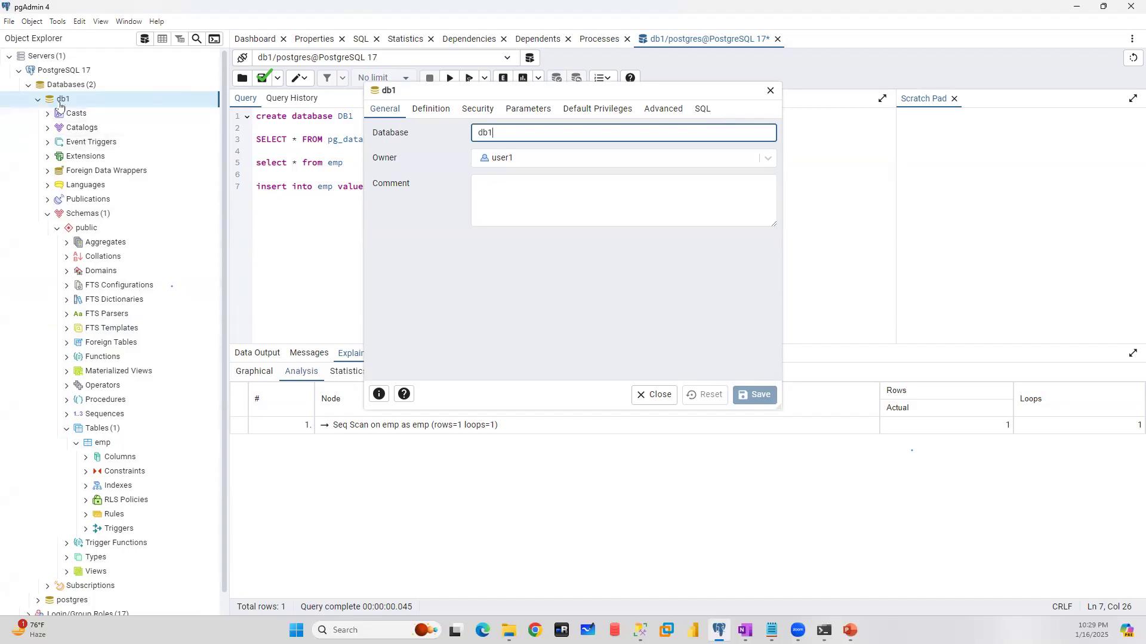
pyautogui.click(703, 109)
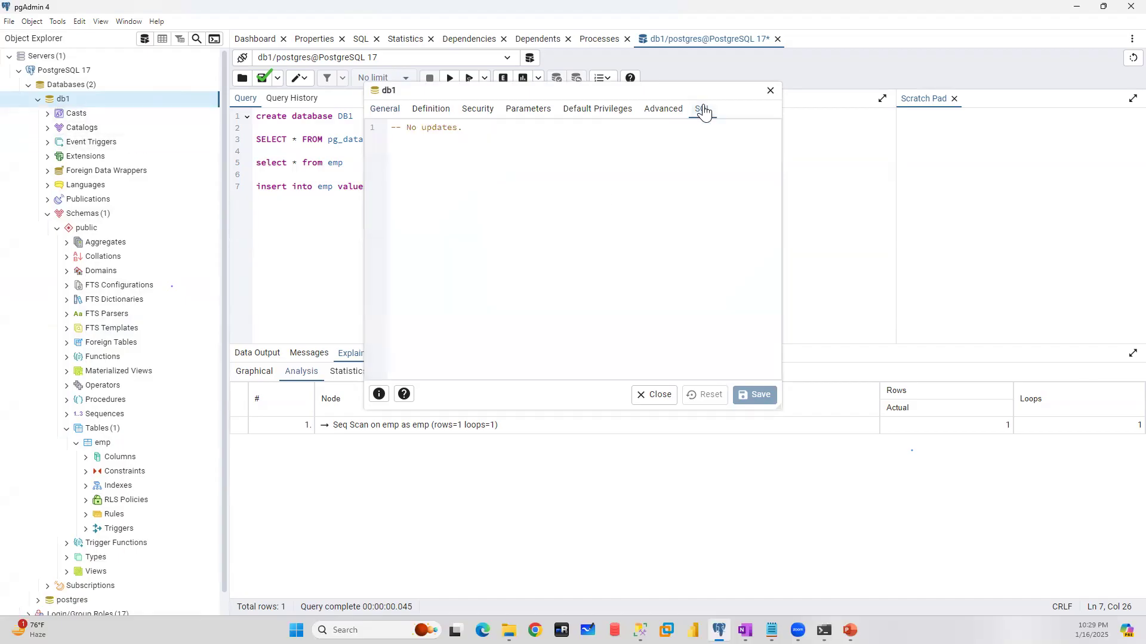
pyautogui.click(656, 113)
pyautogui.click(606, 113)
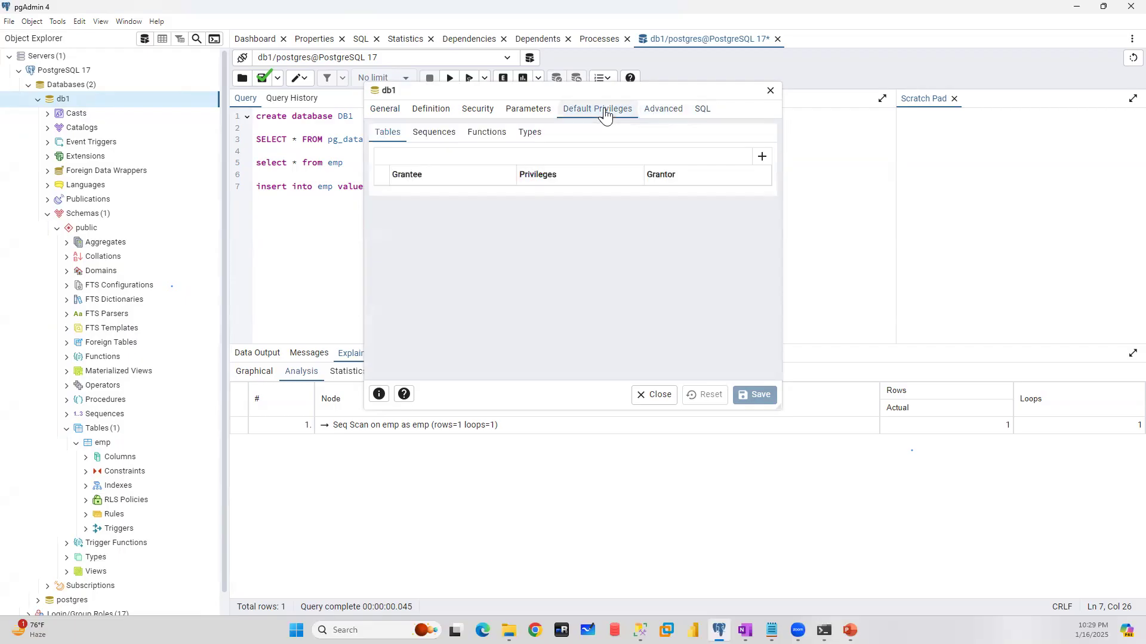
pyautogui.click(528, 113)
pyautogui.click(476, 112)
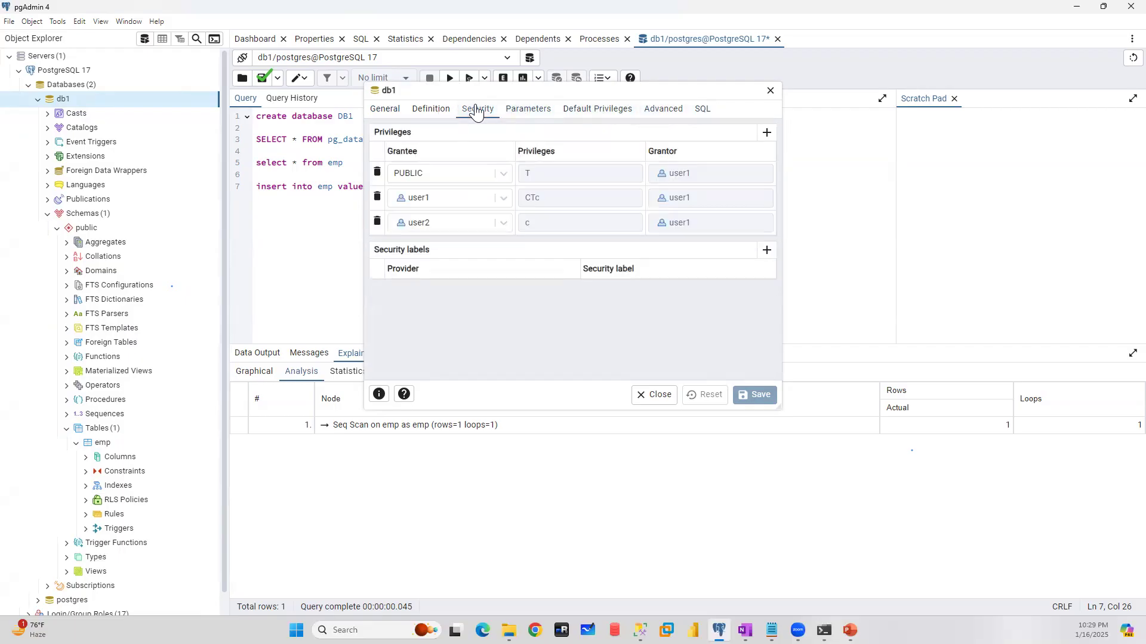
# - Collapse db1 in the object tree and look at the object types that can be created under the postgres database
pyautogui.rightClick(74, 87)
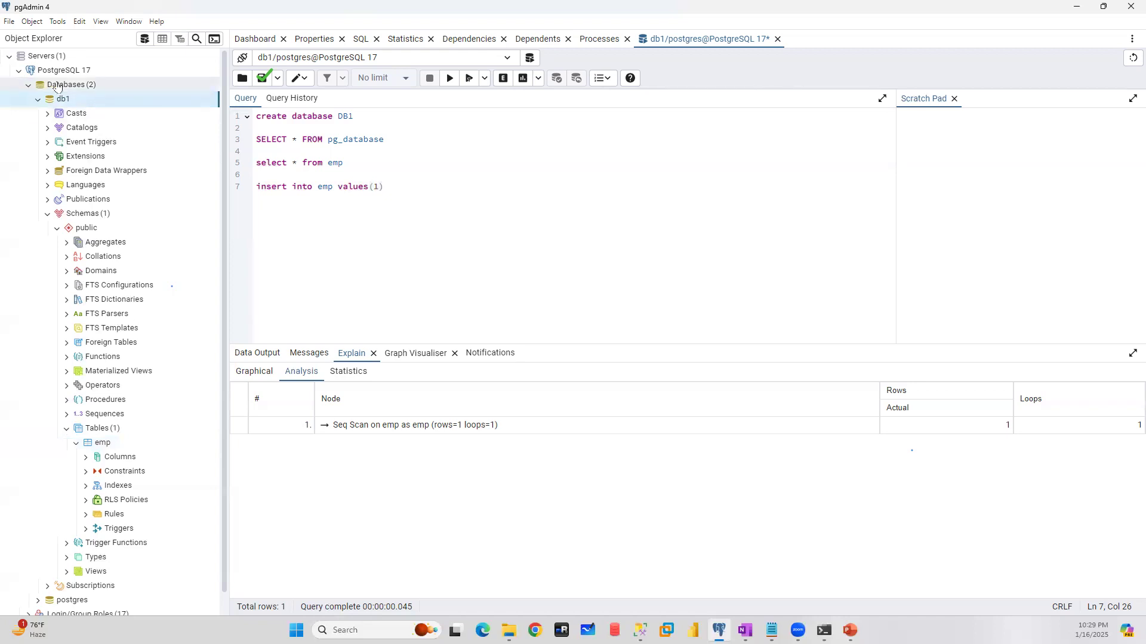
pyautogui.click(698, 235)
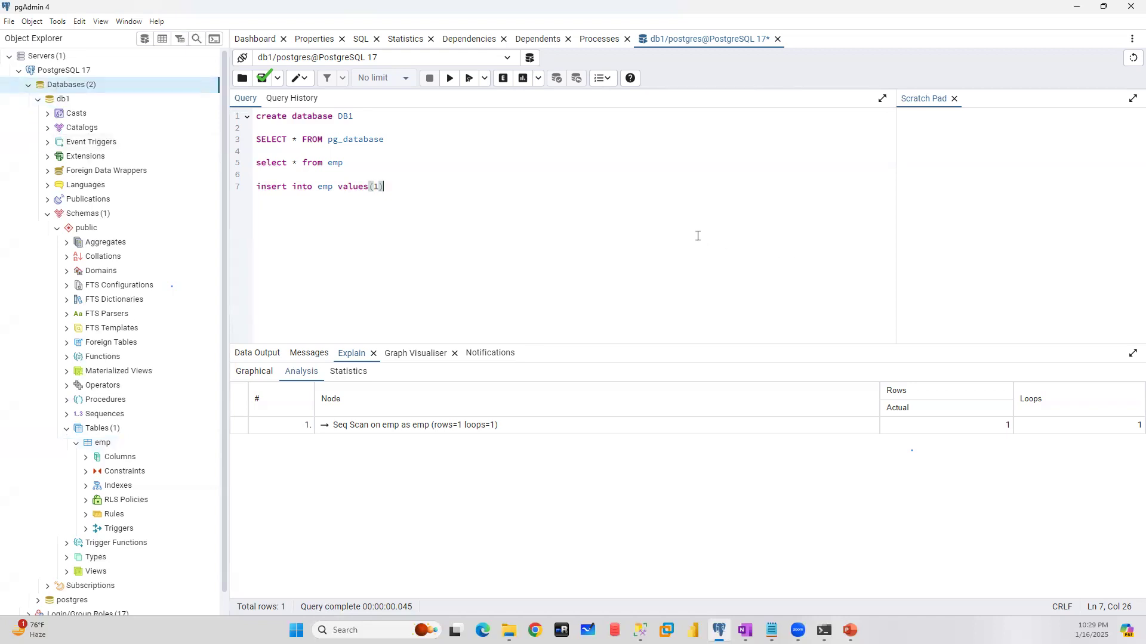
pyautogui.click(37, 99)
pyautogui.rightClick(63, 114)
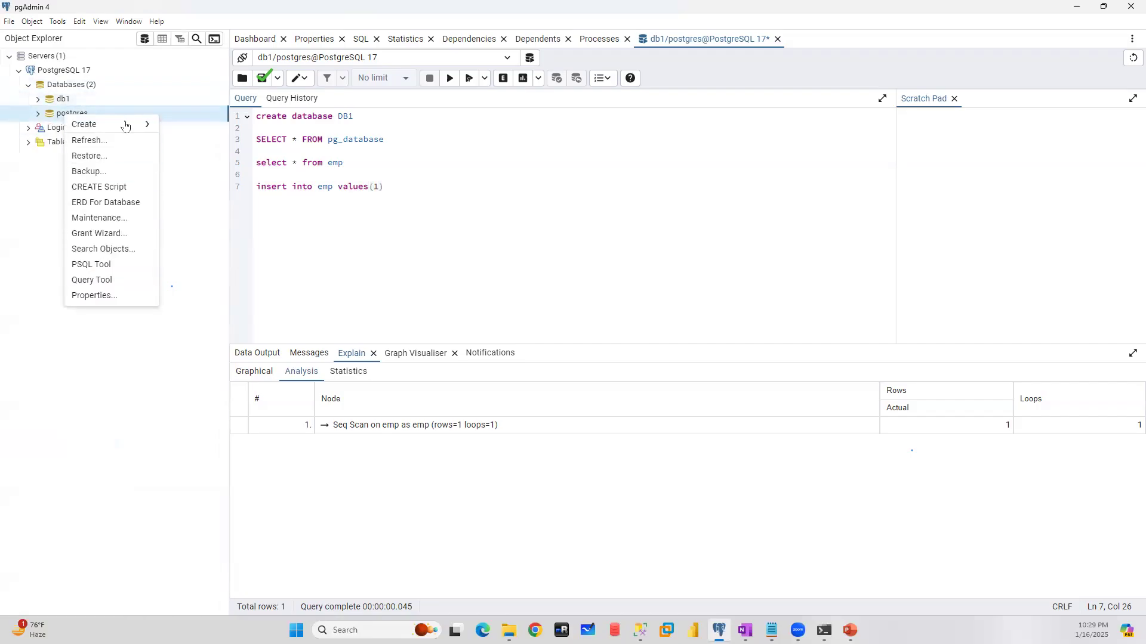
pyautogui.moveTo(128, 124)
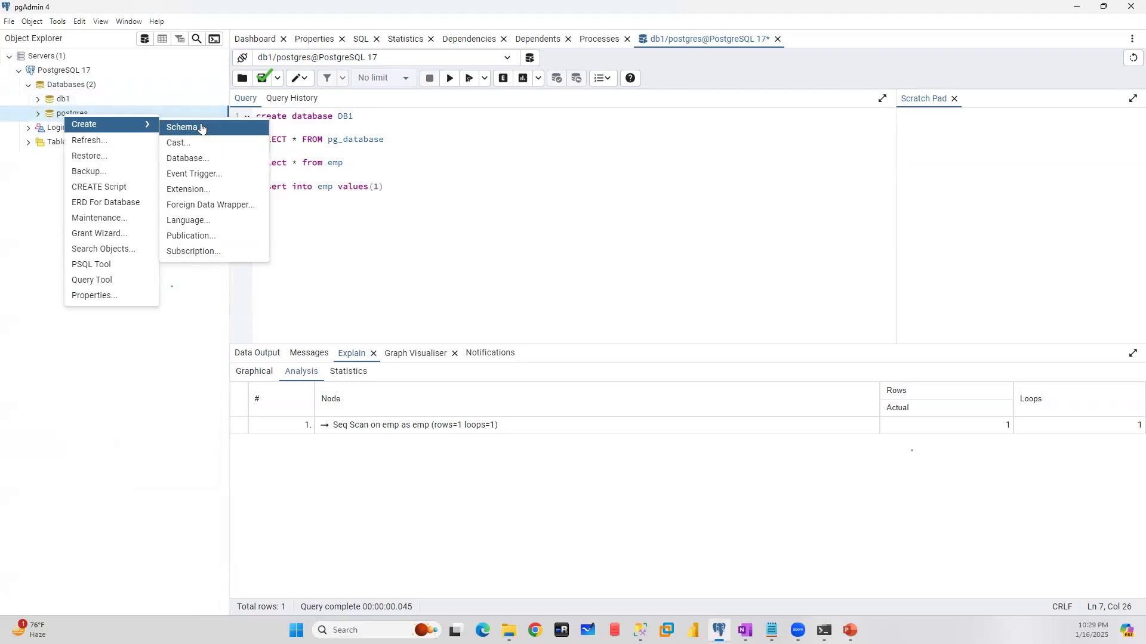
# - Draft a new database named DB1 on the PostgreSQL 17 server and preview its CREATE DATABASE statement
pyautogui.rightClick(67, 71)
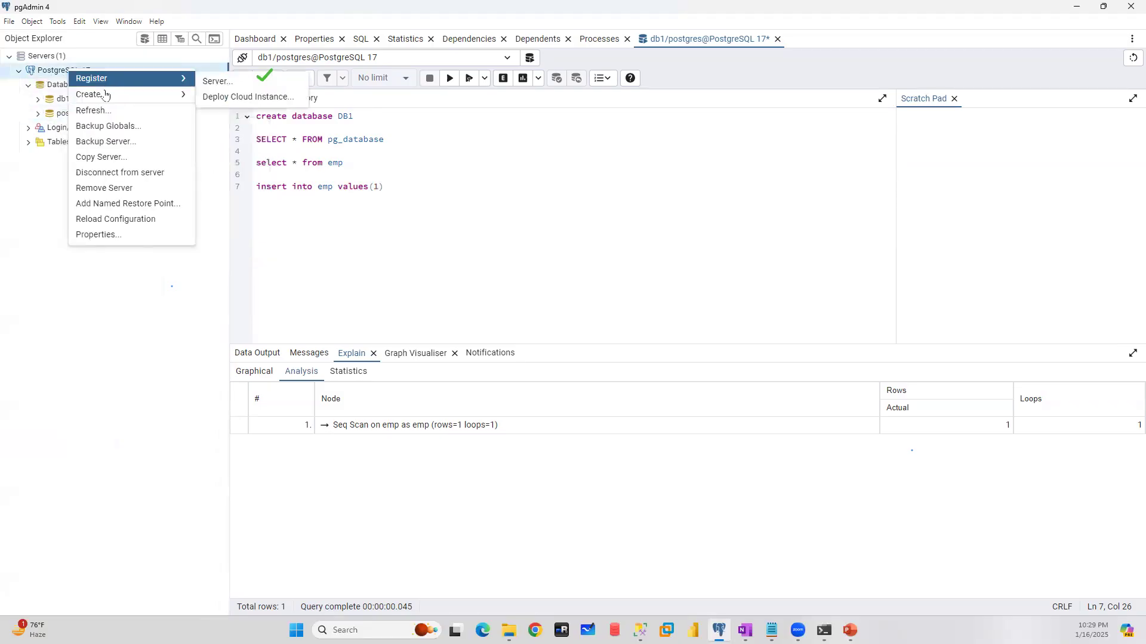
pyautogui.moveTo(105, 94)
pyautogui.click(220, 96)
pyautogui.click(621, 109)
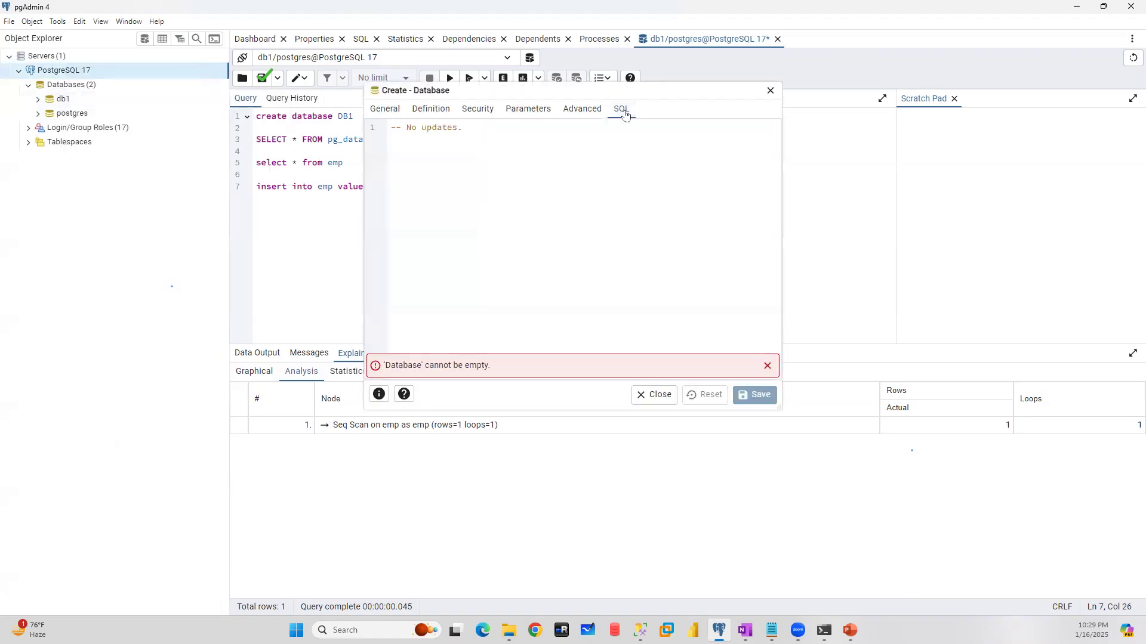
pyautogui.click(386, 110)
pyautogui.click(504, 136)
pyautogui.write('D')
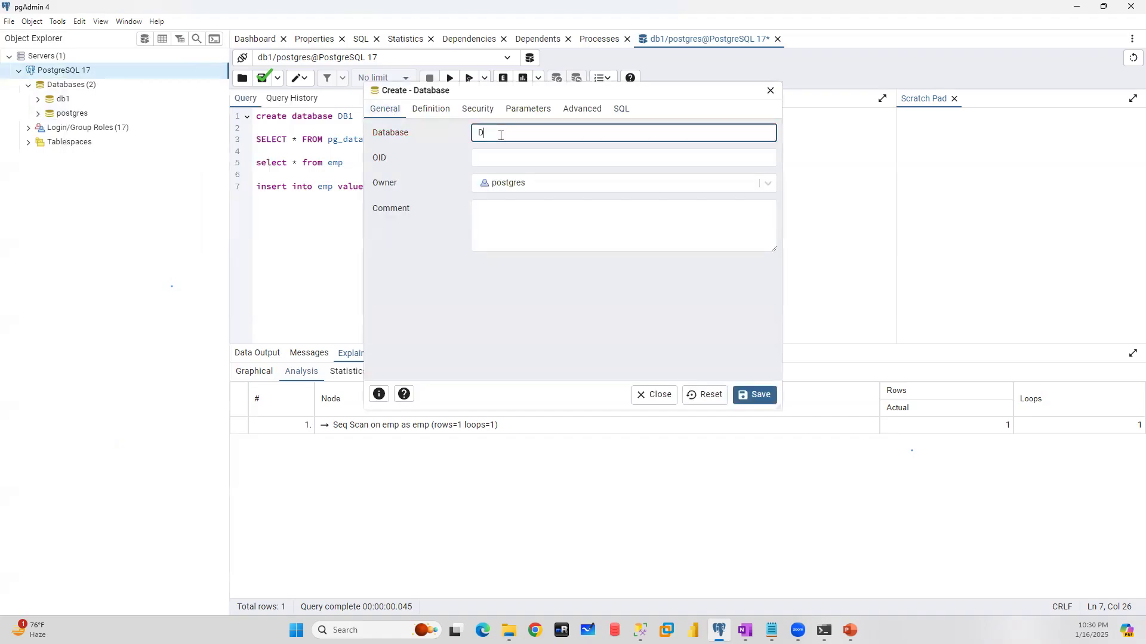
pyautogui.write('B1')
pyautogui.click(619, 110)
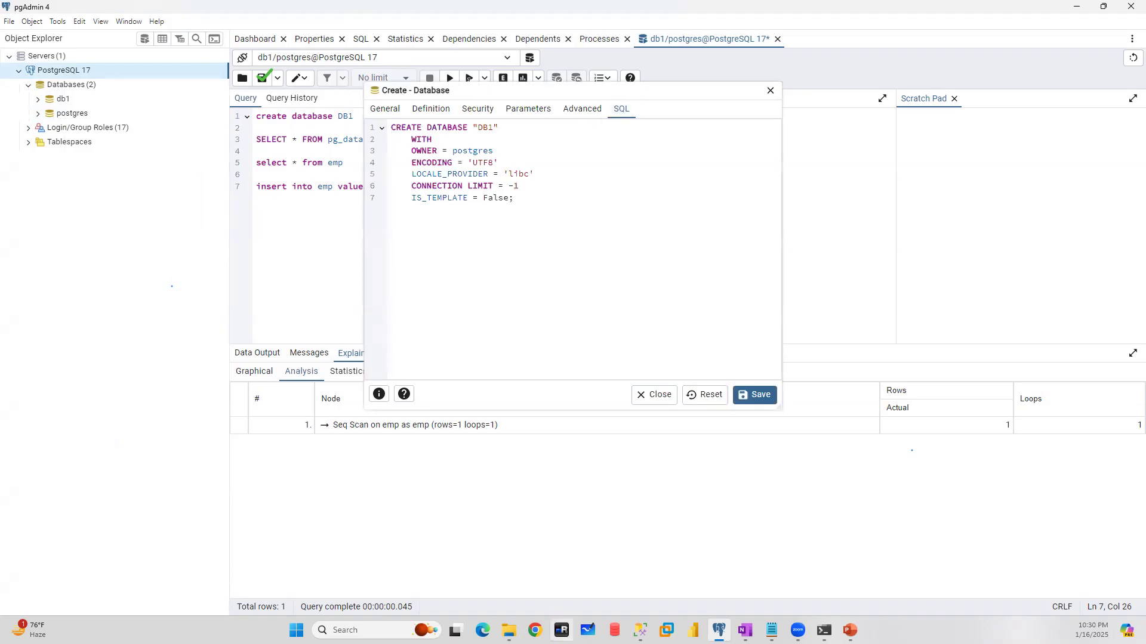
# - Switch to Chrome, open the bookmarked MSDBA - AZURE SQL YouTube channel and look through its playlists
pyautogui.click(535, 631)
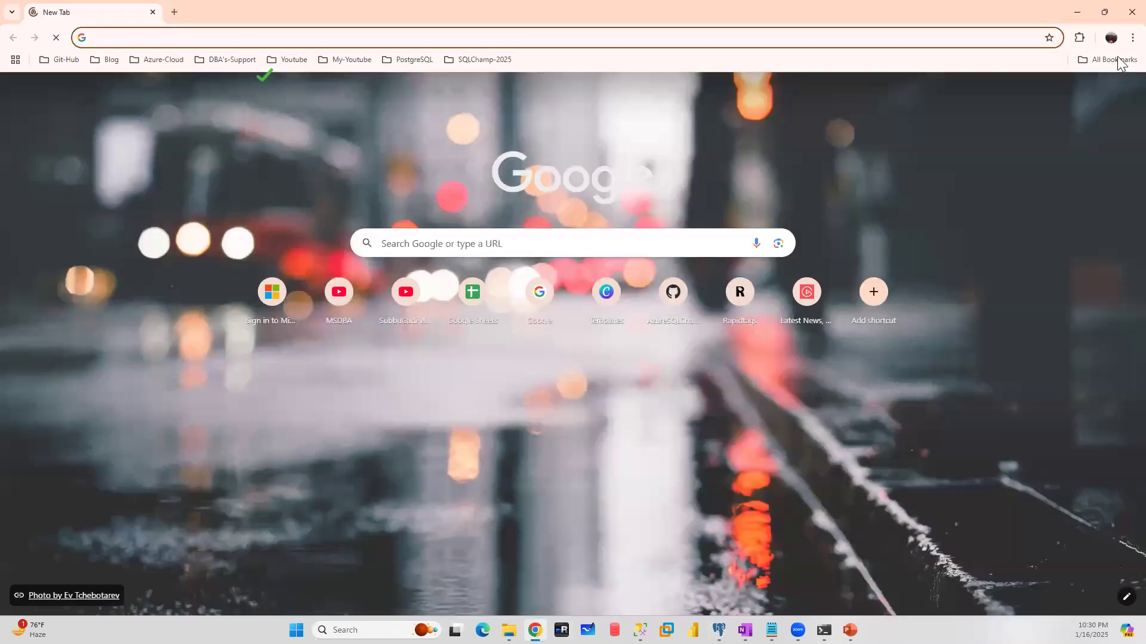
pyautogui.click(1110, 59)
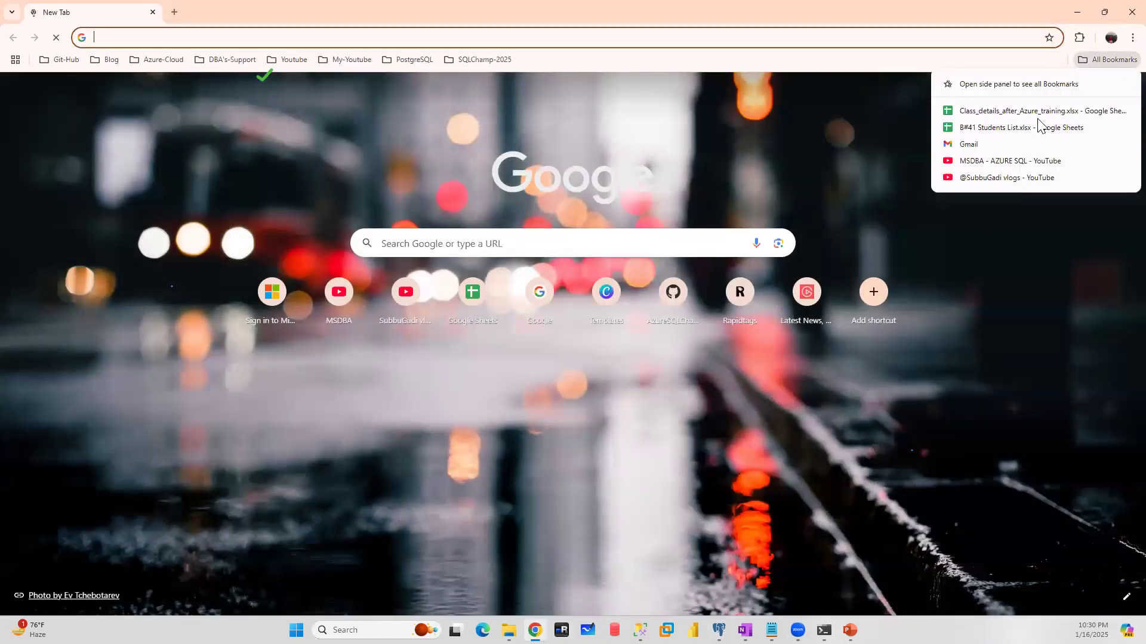
pyautogui.click(998, 163)
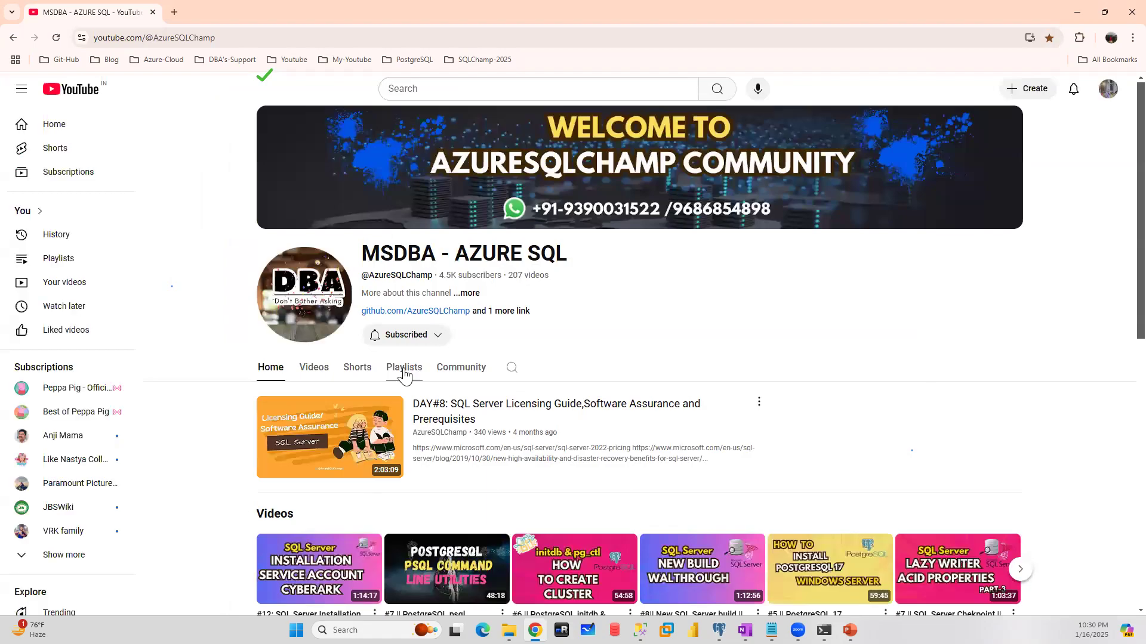
pyautogui.click(404, 371)
pyautogui.scroll(-2, 657, 350)
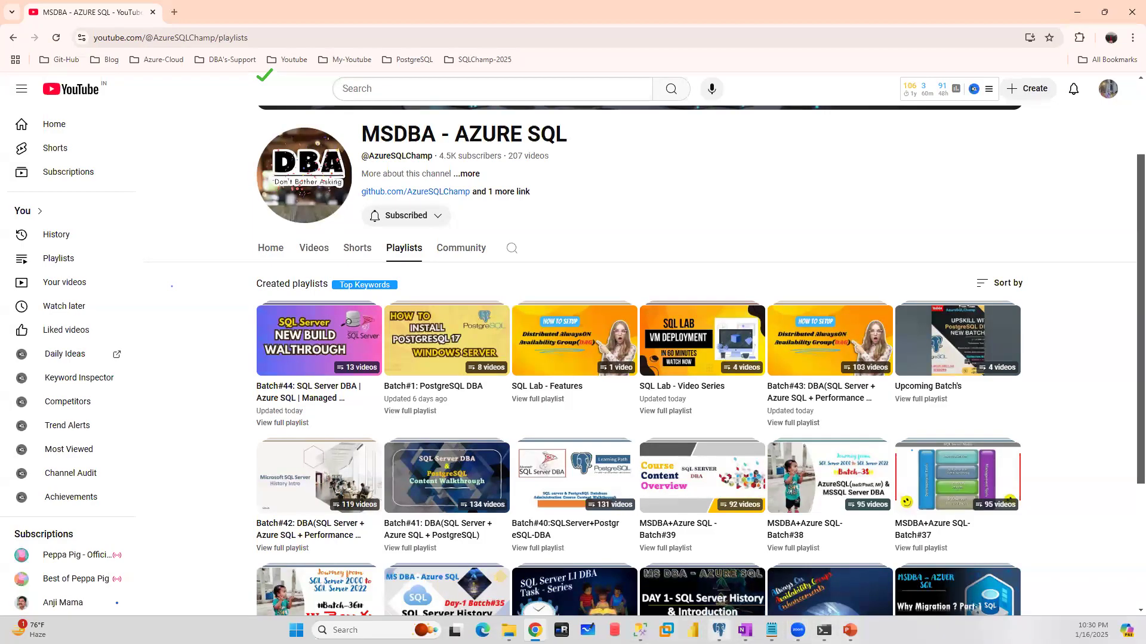
# - Switch back to pgAdmin, highlight the previewed CREATE DATABASE statement and discard the unsaved DB1 database, minimizing pgAdmin
pyautogui.moveTo(719, 630)
pyautogui.click(724, 571)
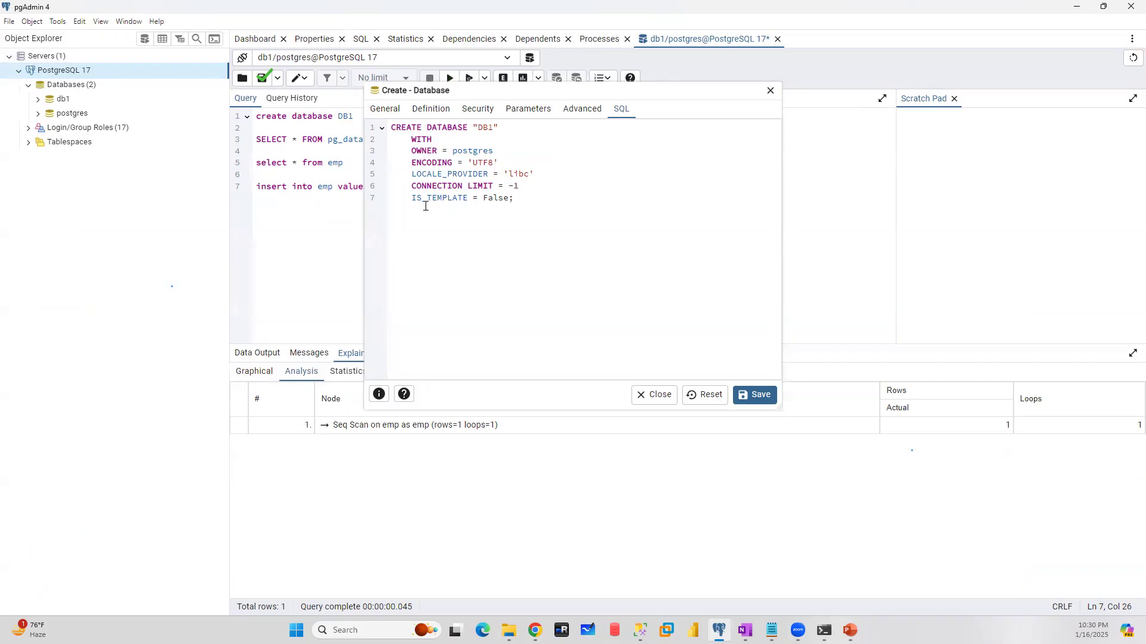
pyautogui.moveTo(548, 197); pyautogui.dragTo(389, 126)
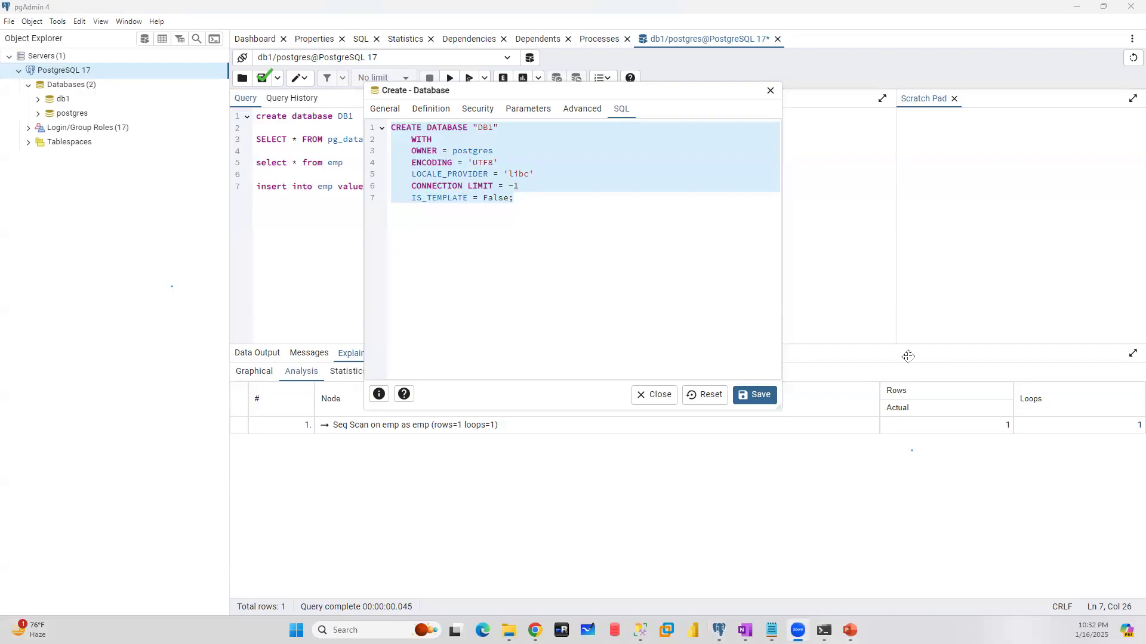
pyautogui.click(769, 93)
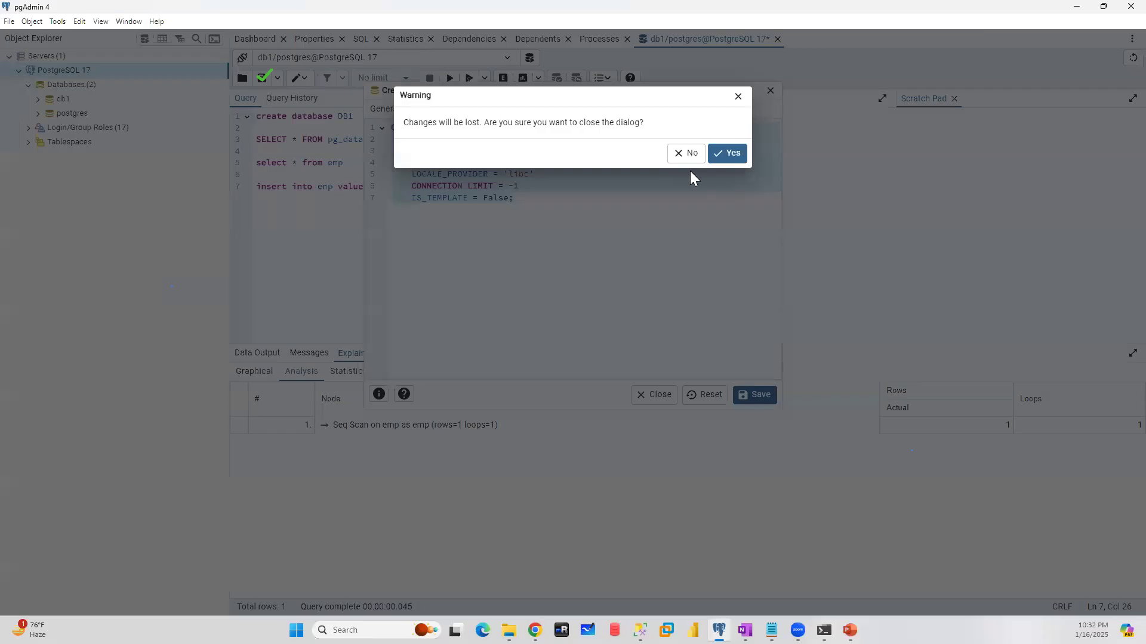
pyautogui.click(723, 157)
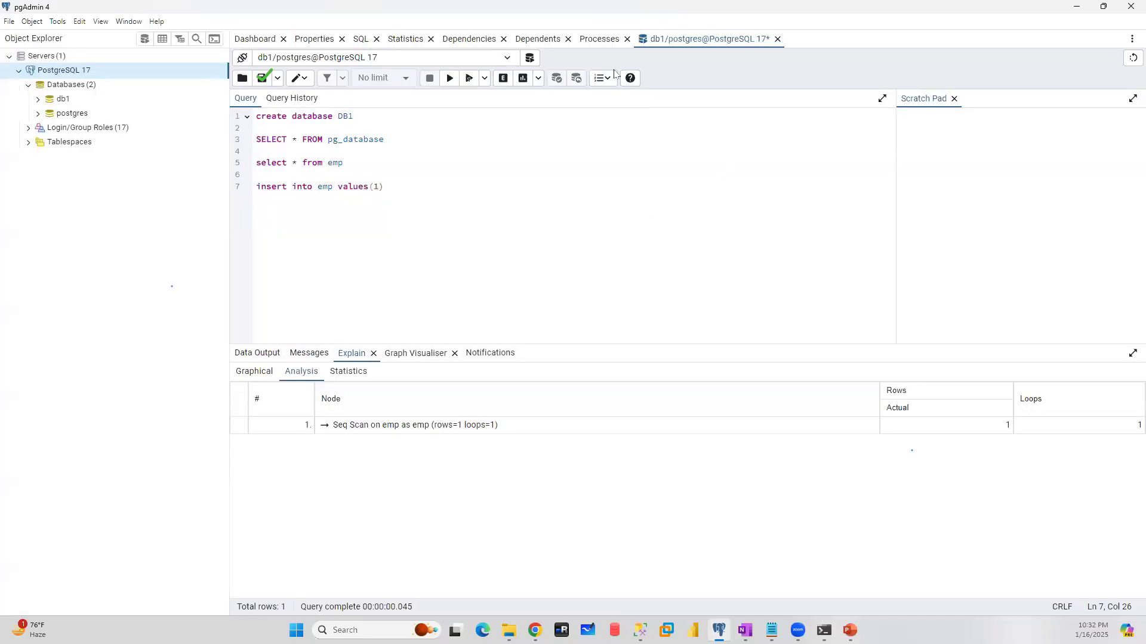
pyautogui.click(1076, 6)
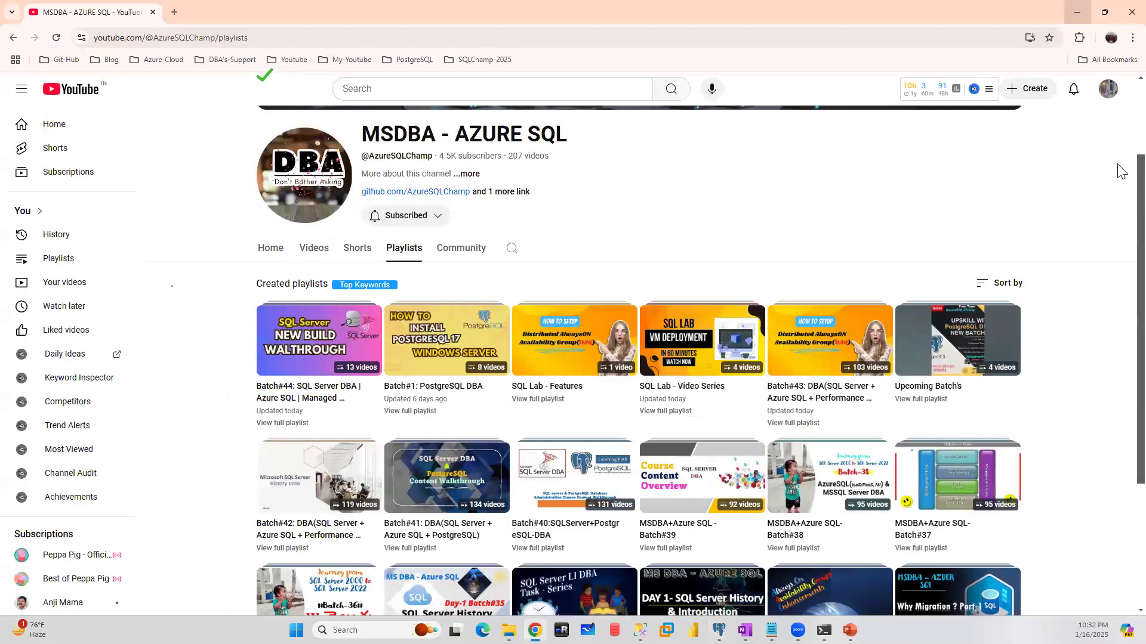